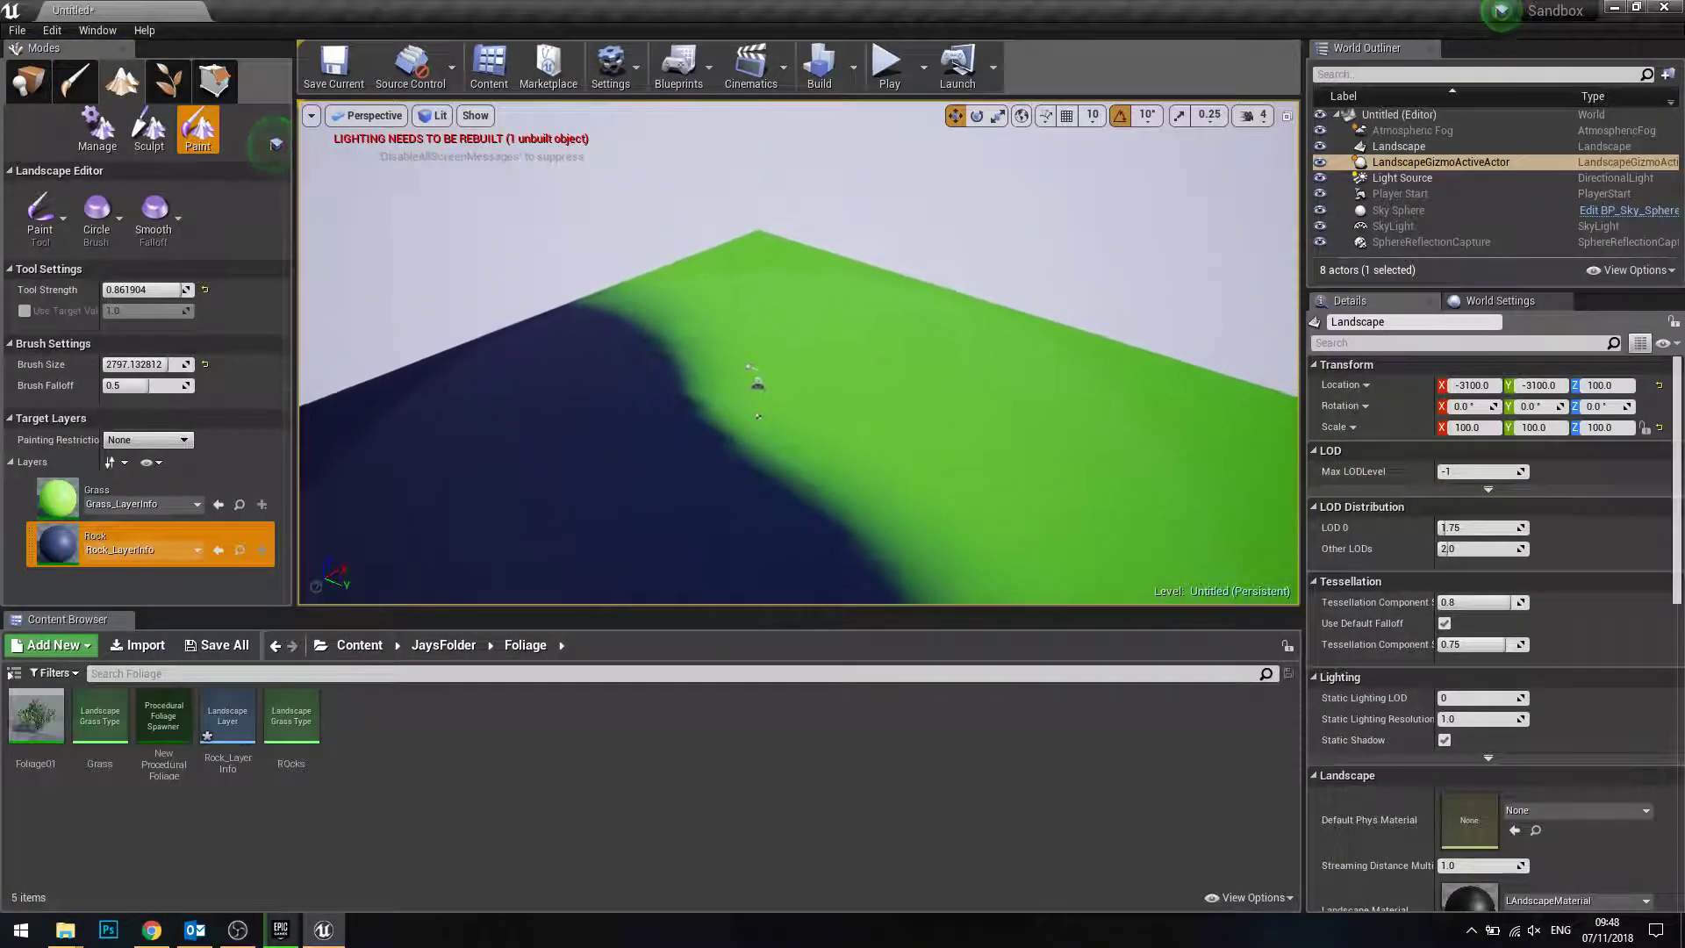
- Bring the Unreal Editor level with its green and blue landscape into view while OBS records
right_drag(772, 268, 772, 268)
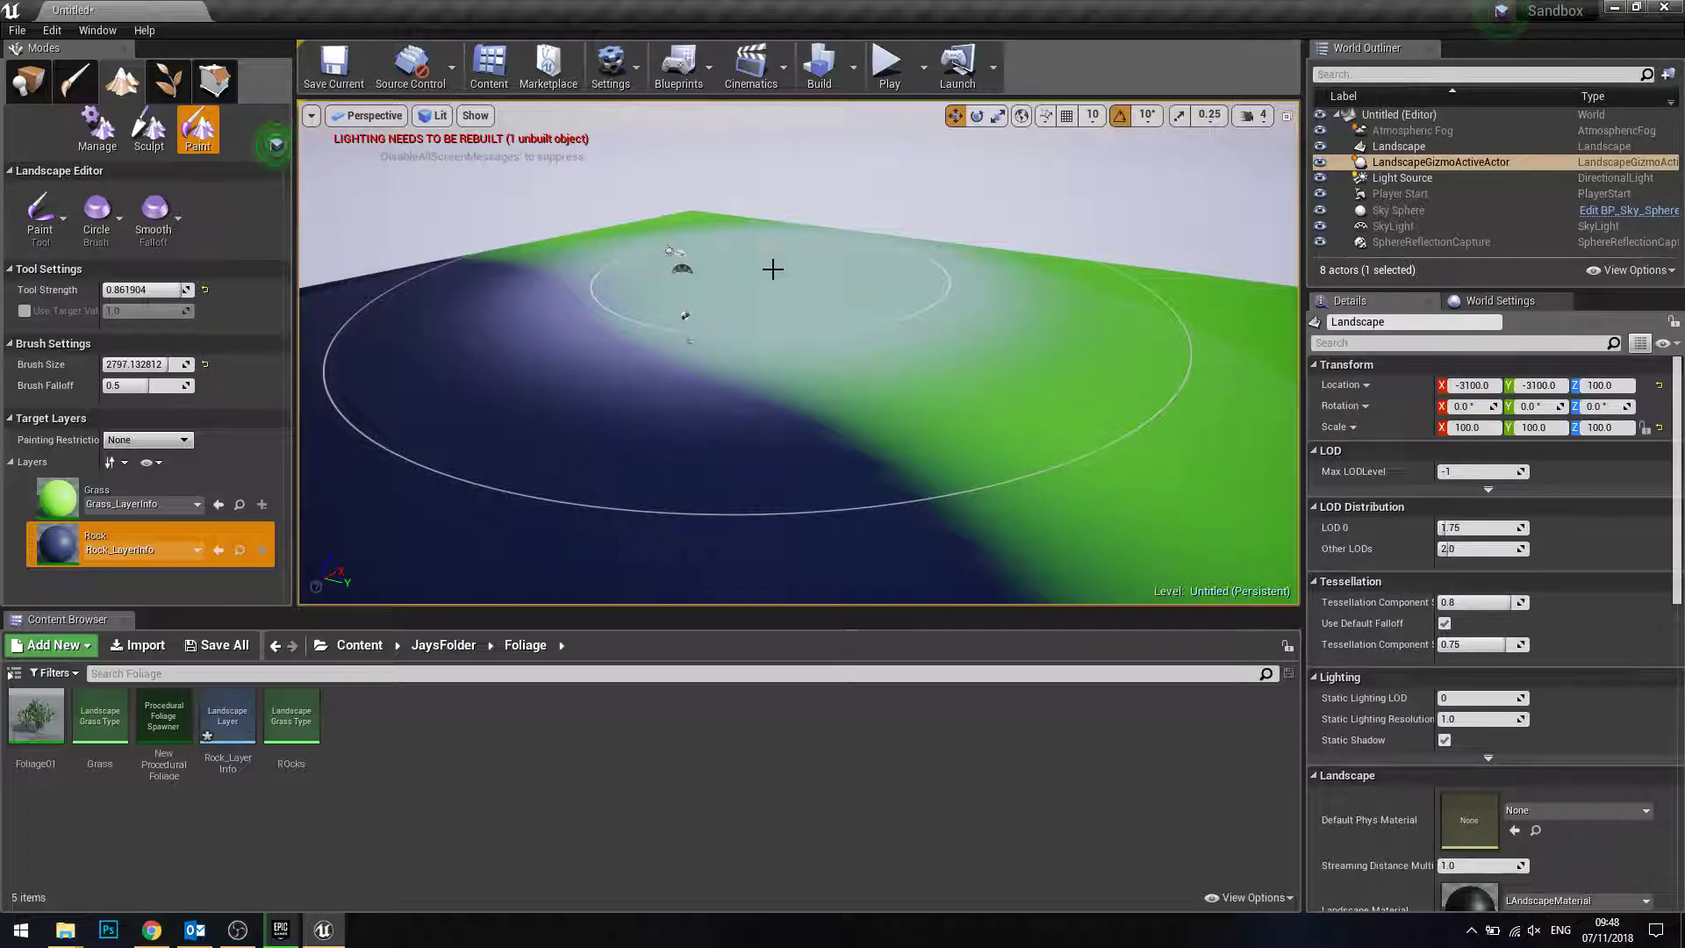
- Paint the Rock layer over the landscape's left side up to the green grass boundary
mouse_move(773, 269)
right_down()
mouse_move(902, 299)
mouse_move(844, 288)
mouse_move(1058, 376)
right_up()
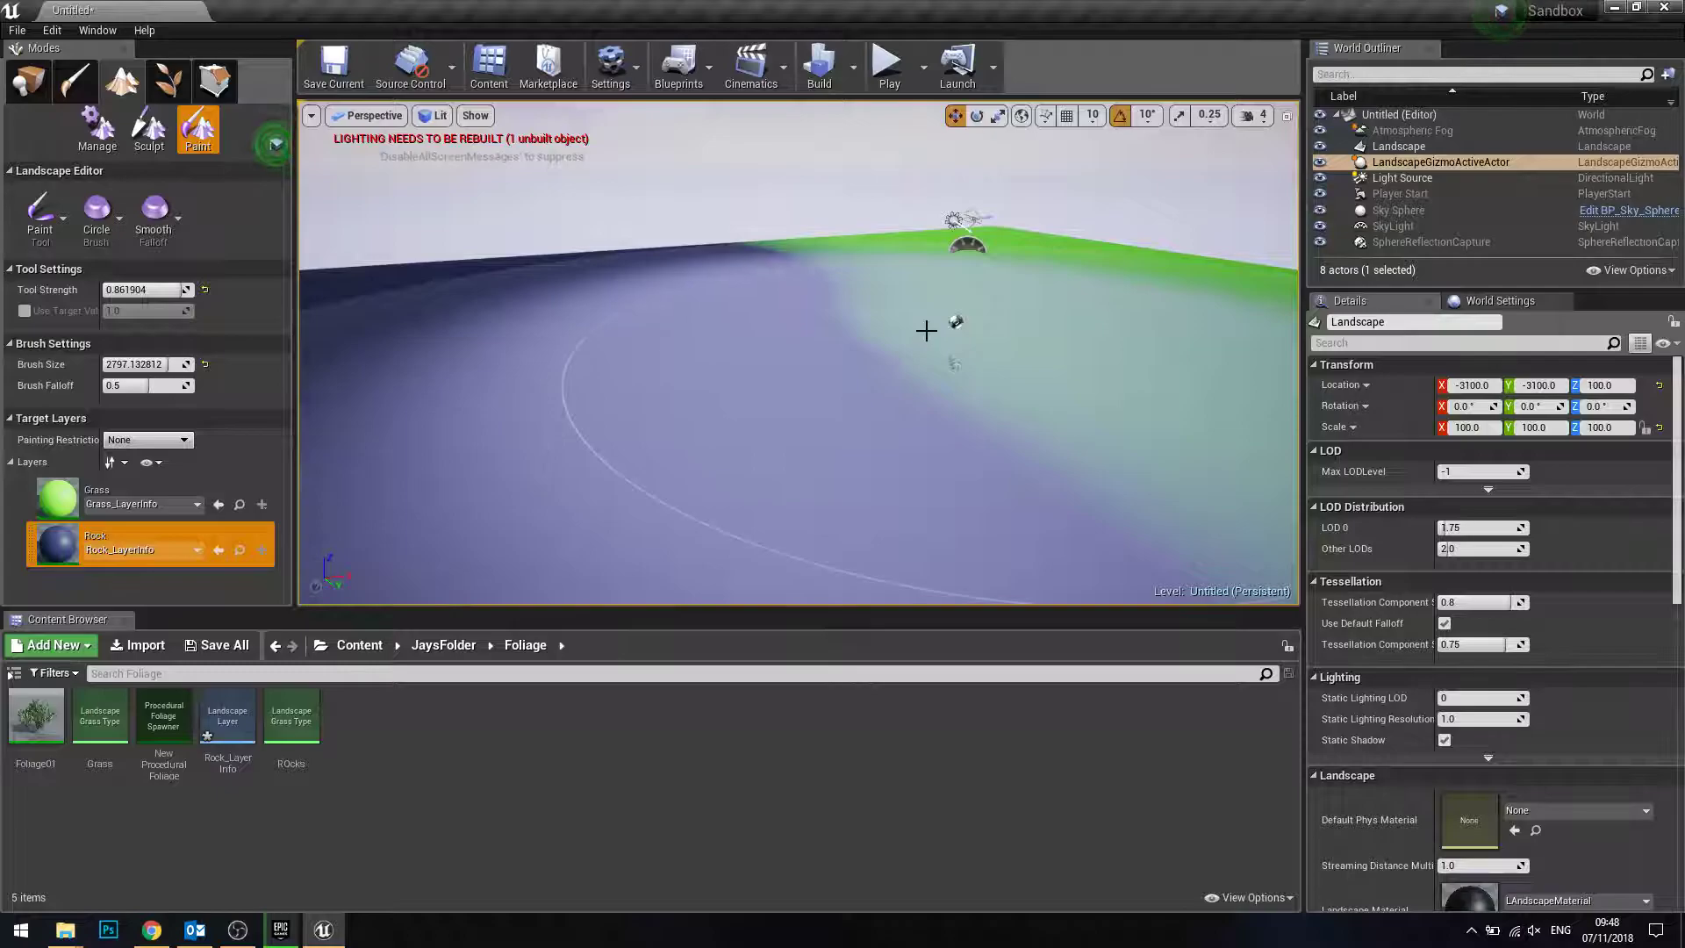
mouse_move(929, 331)
right_down()
mouse_move(975, 334)
mouse_move(931, 334)
right_up()
drag(940, 328, 1033, 306)
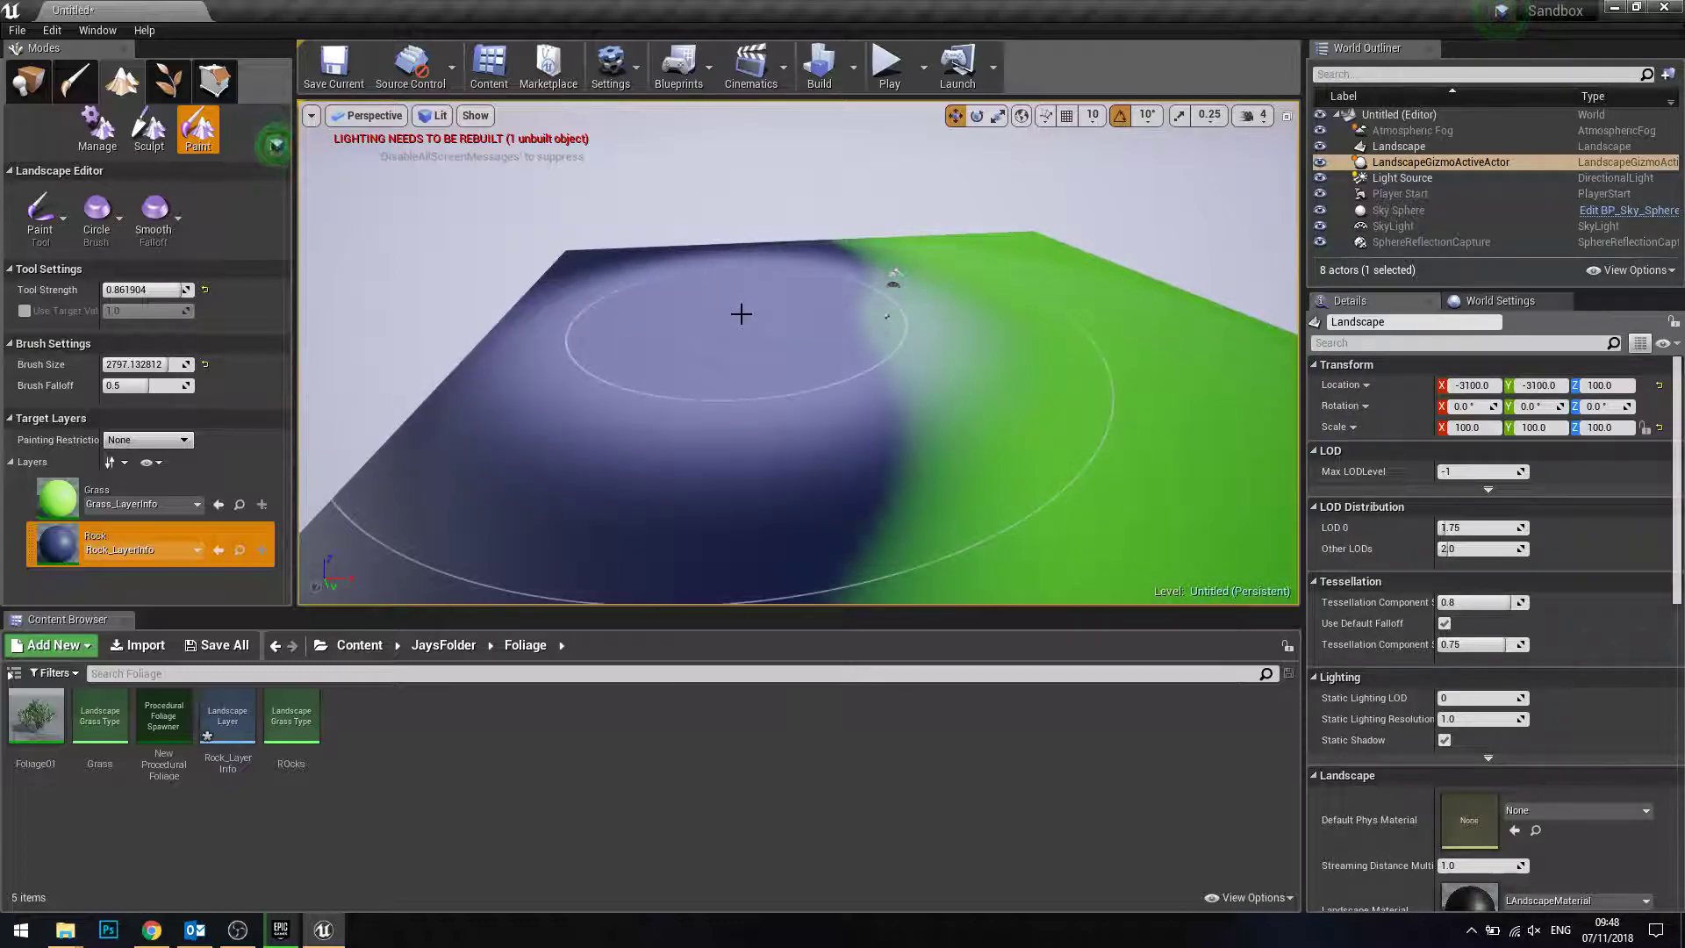
drag(903, 380, 299, 480)
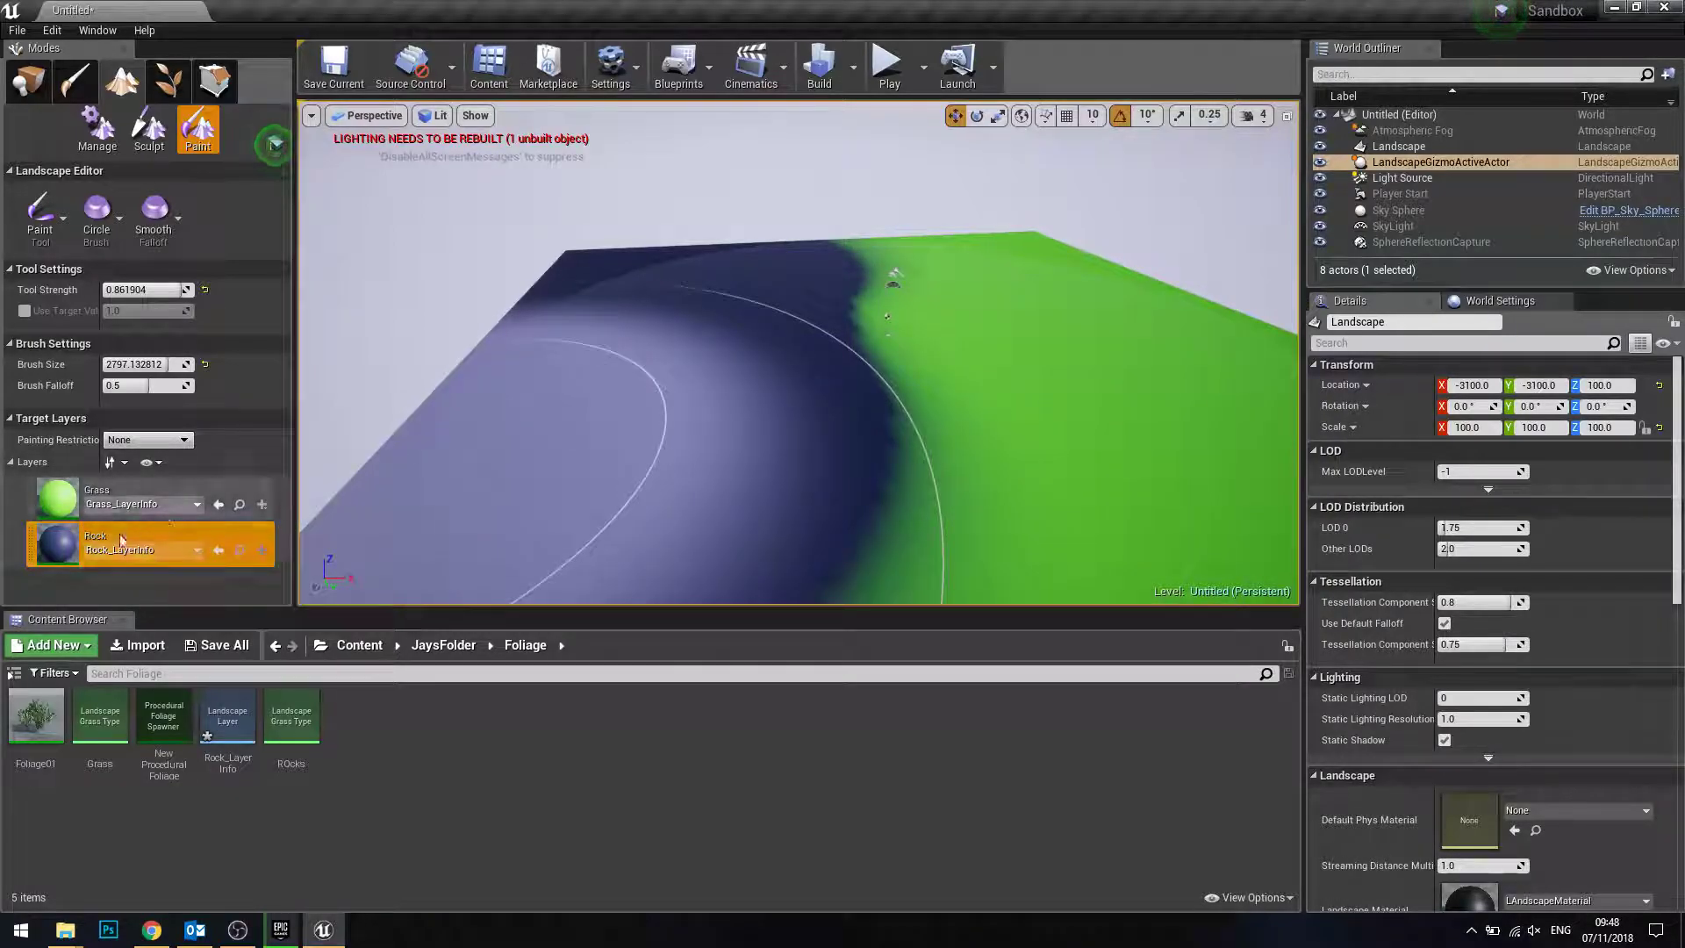
click(609, 466)
drag(609, 466, 948, 383)
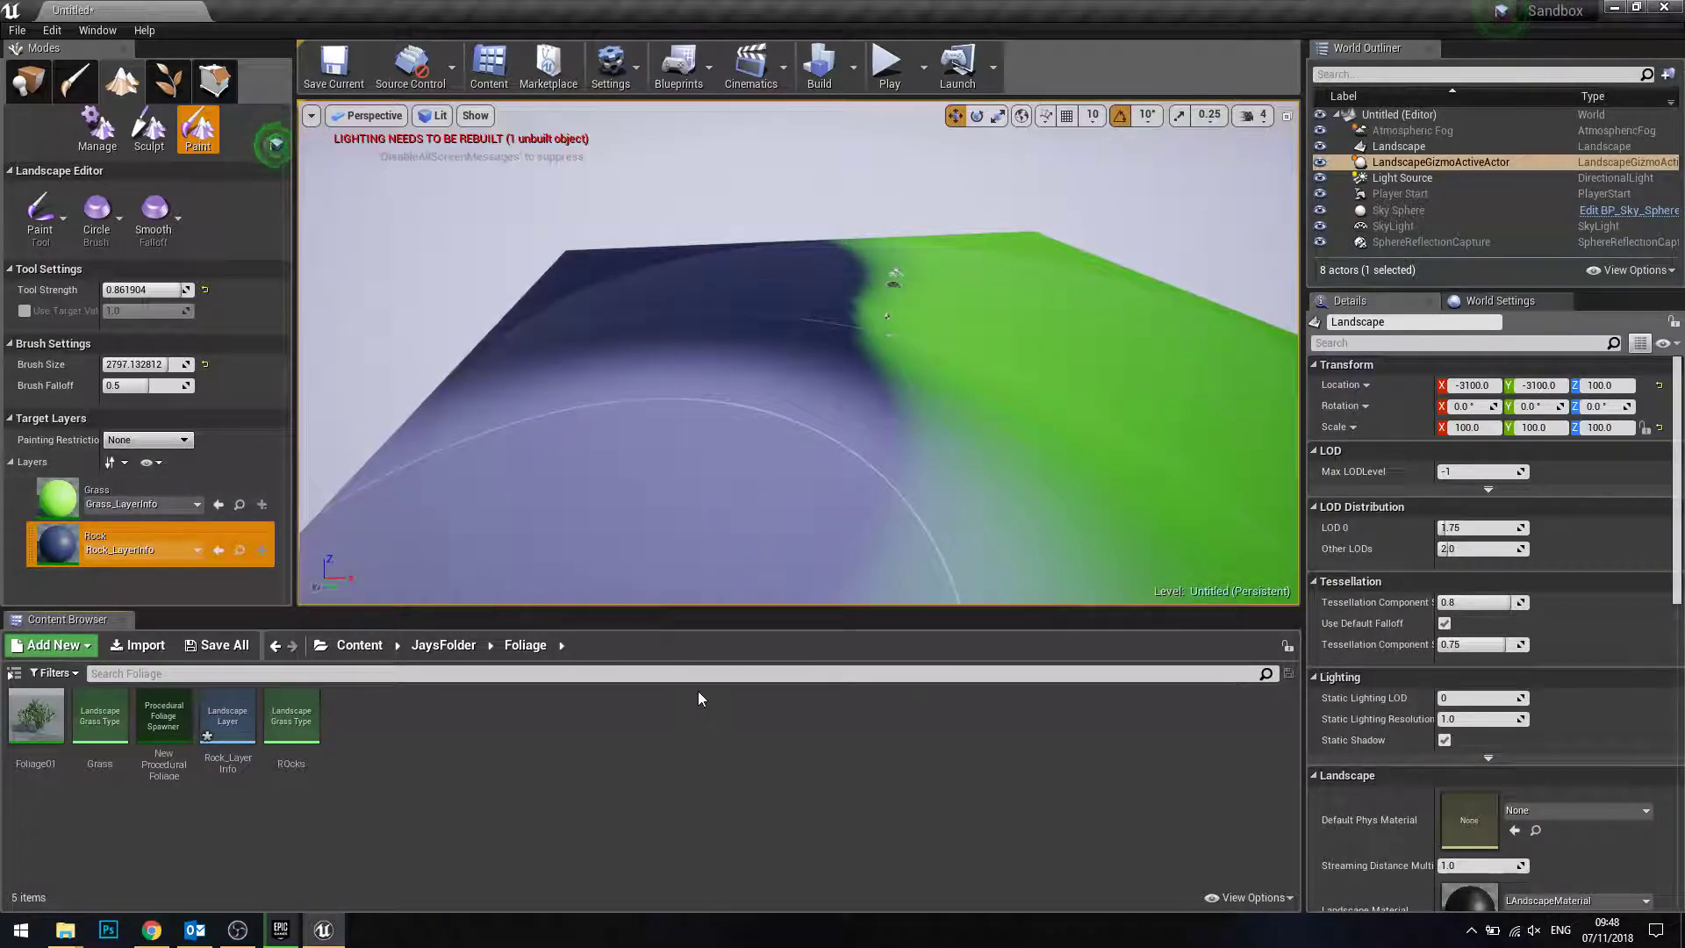
- Locate LAndscapeMaterial in the DemoFile folder of the content browser
click(443, 645)
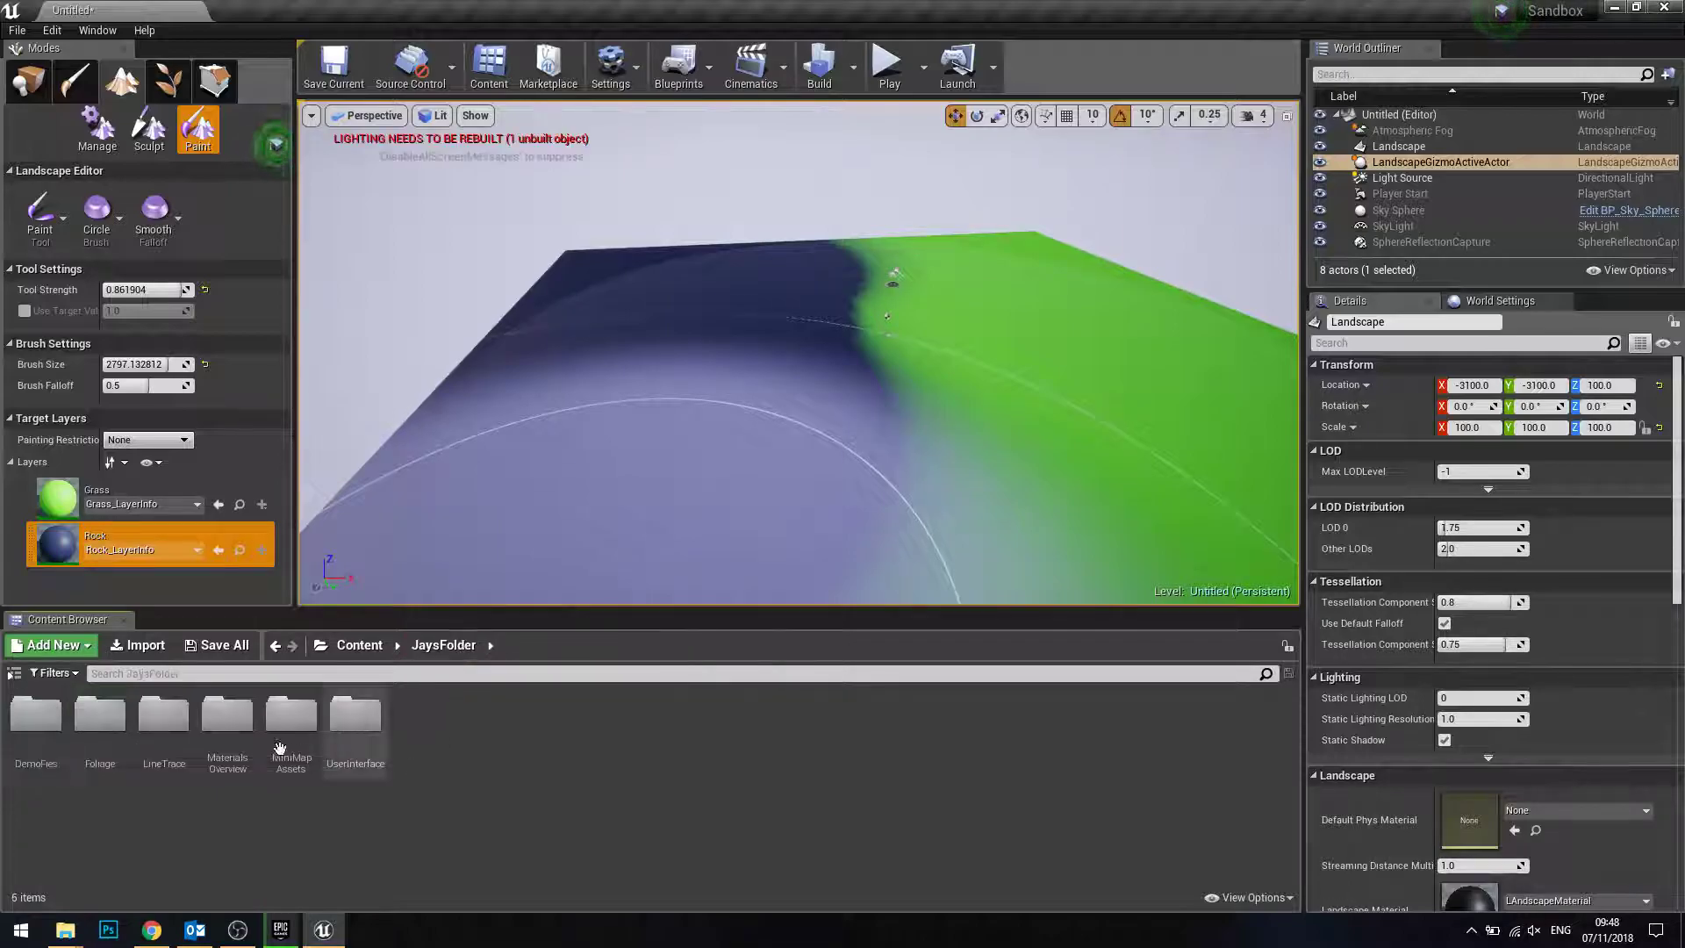
scroll(1531, 816, down, 2)
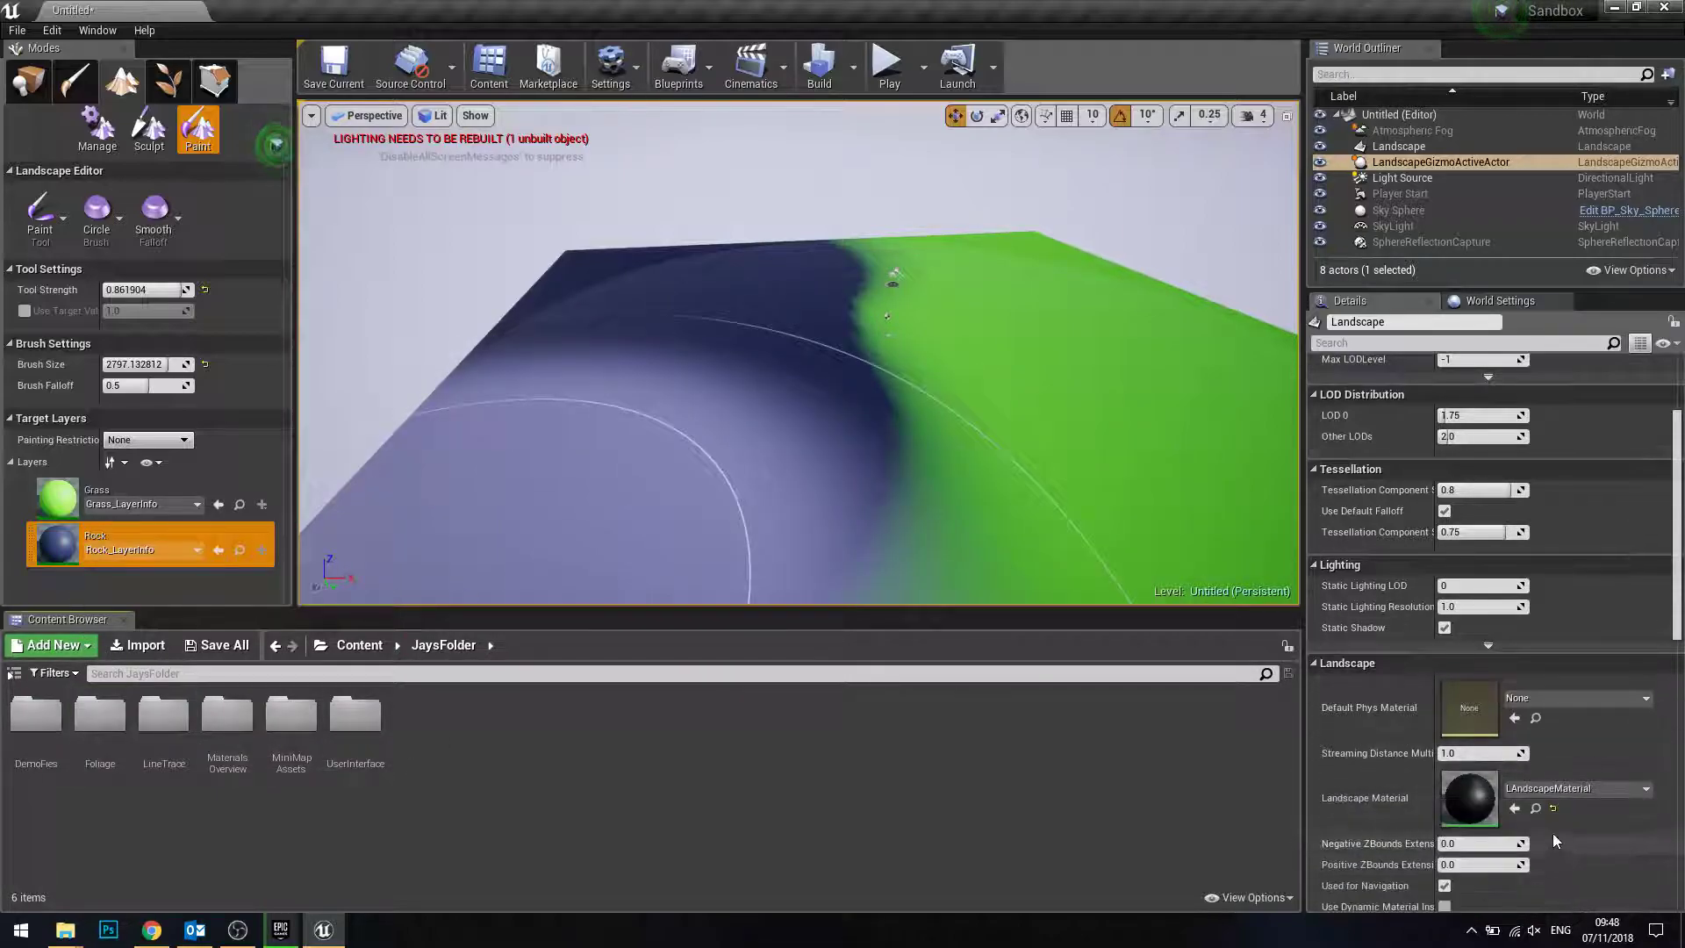
click(1535, 808)
- Open LAndscapeMaterial and add a LandscapeGrassOutput node to its graph
double_click(36, 709)
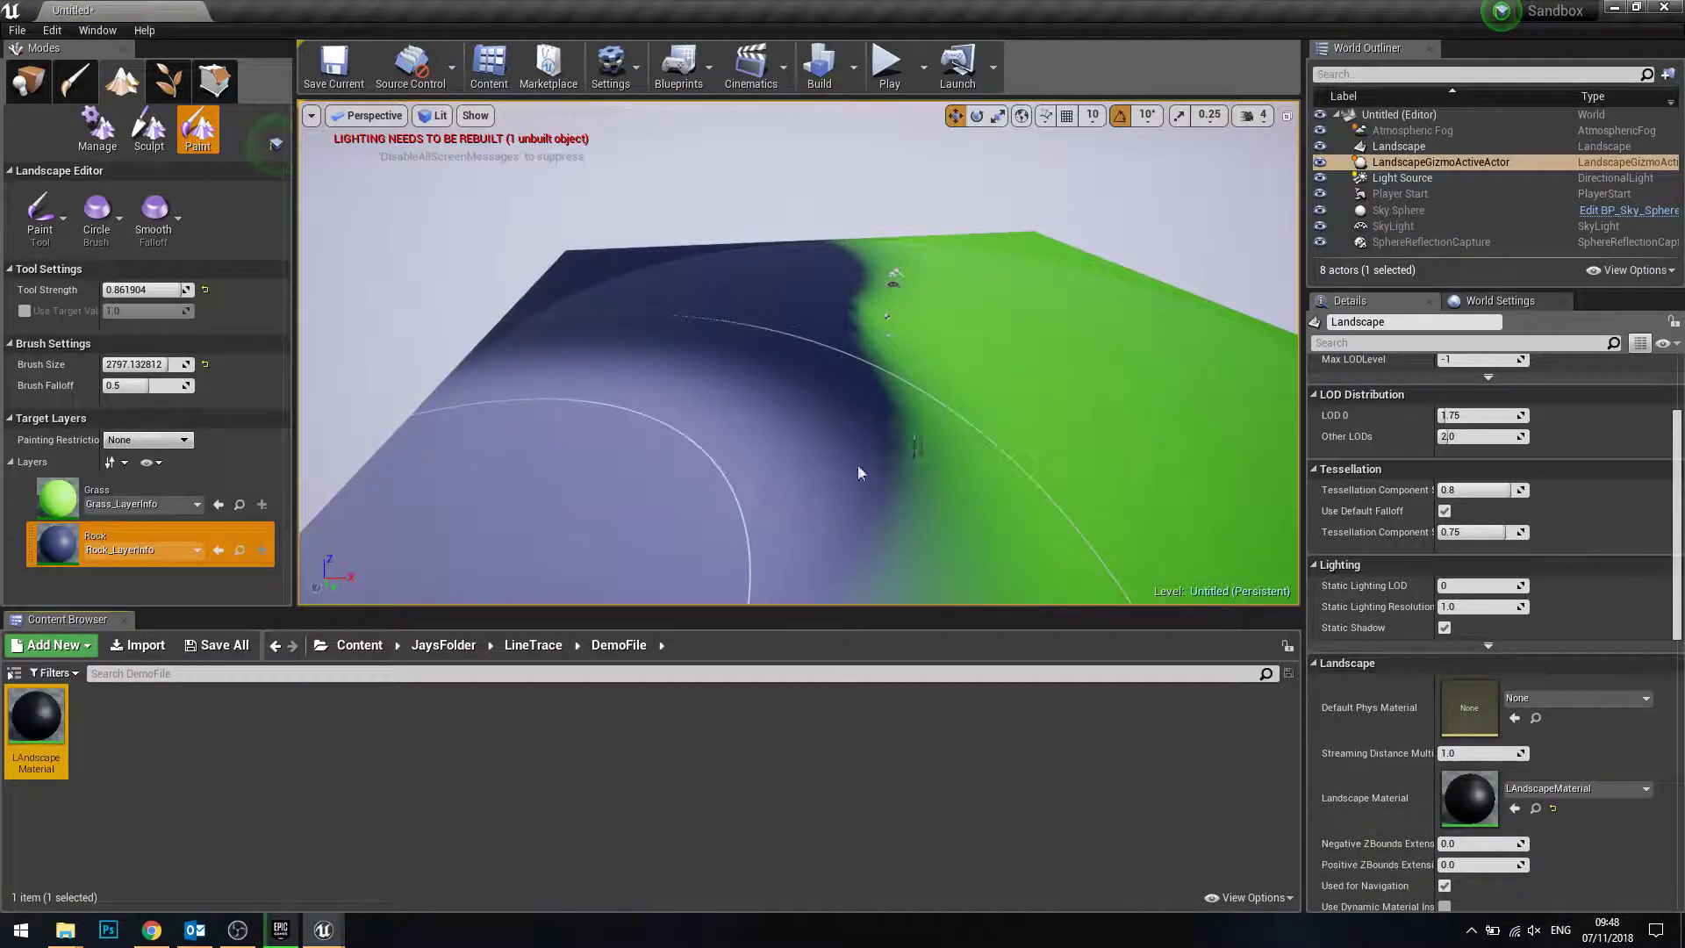
right_click(865, 495)
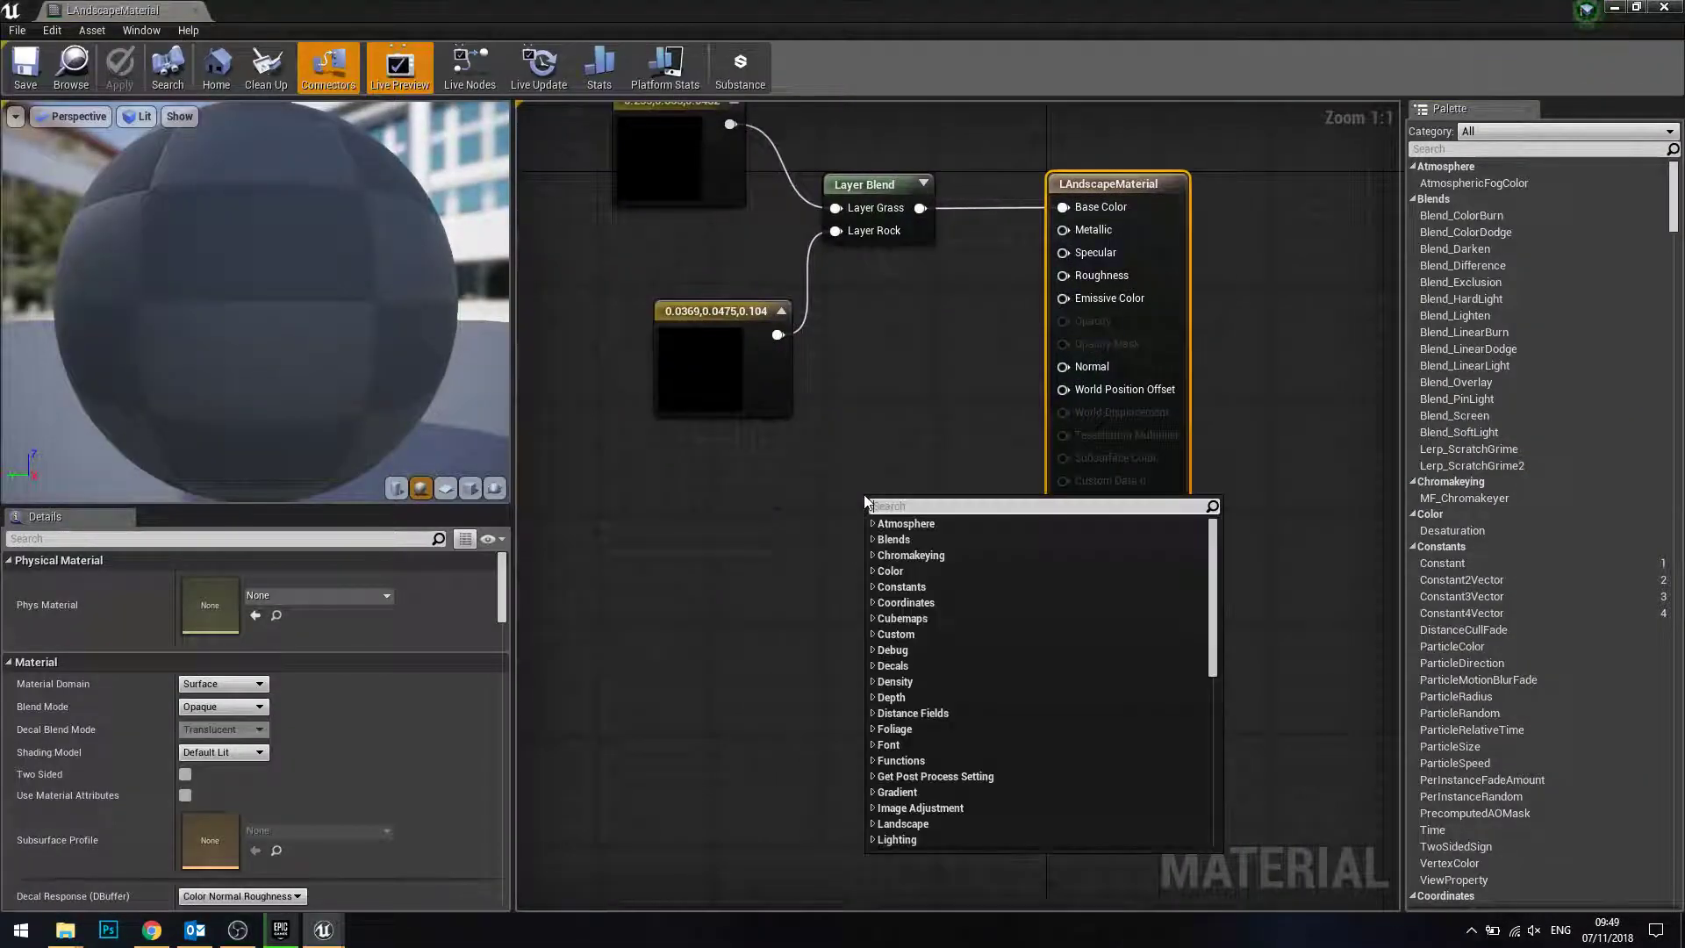
text(Landscape)
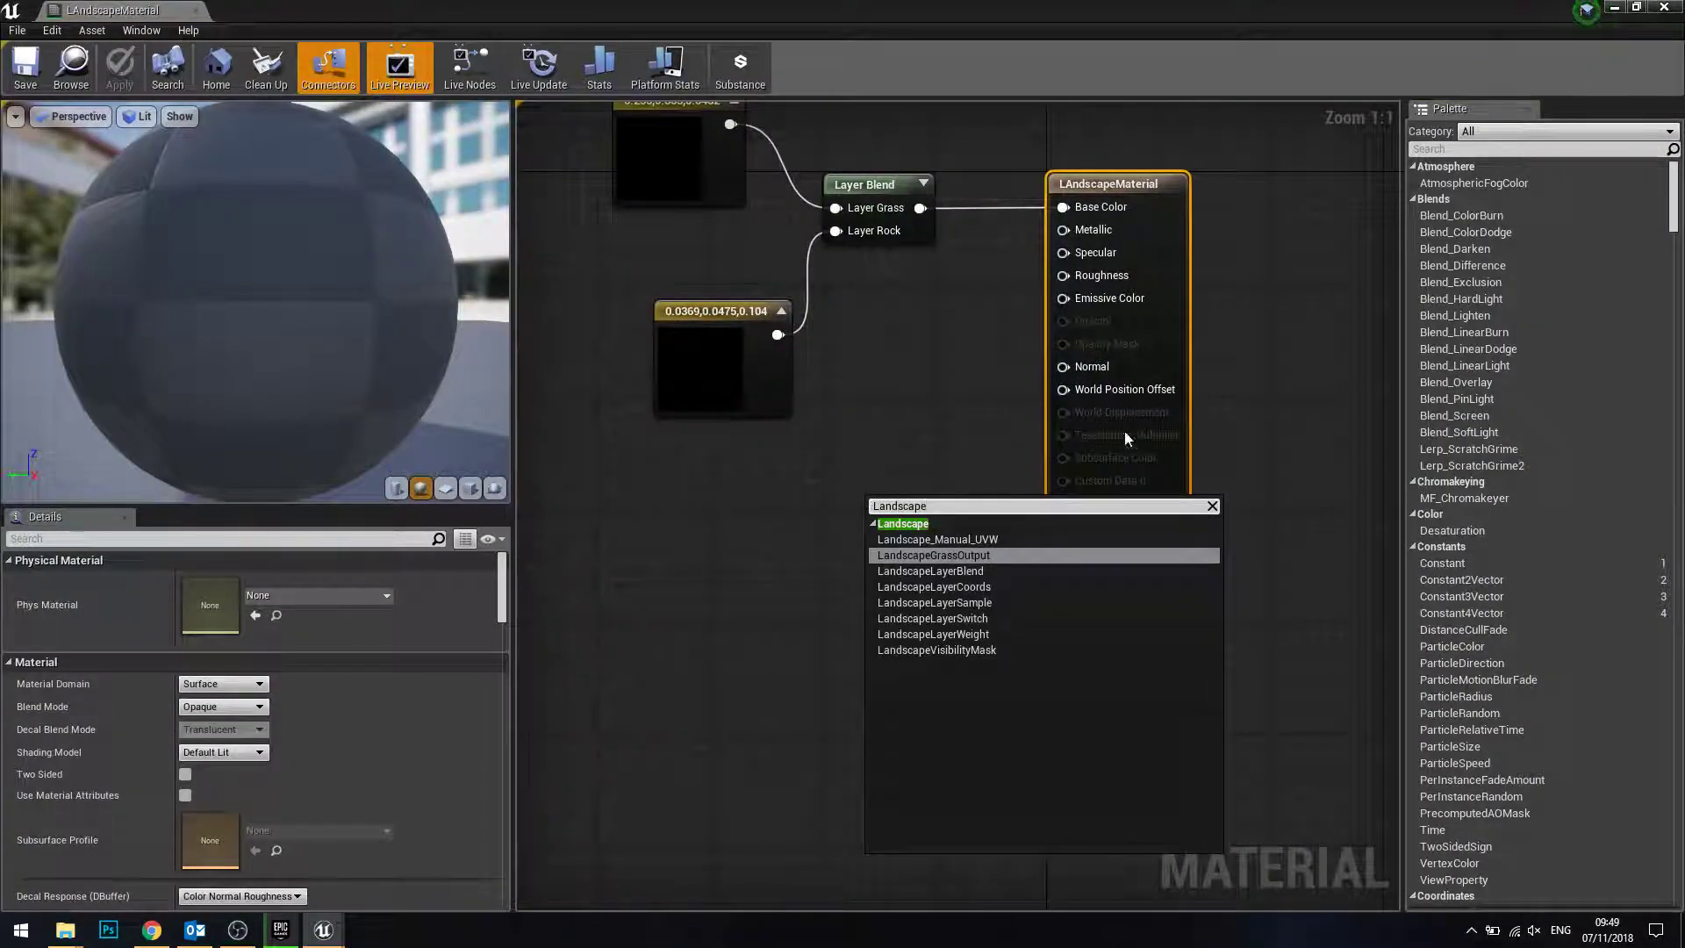
click(981, 556)
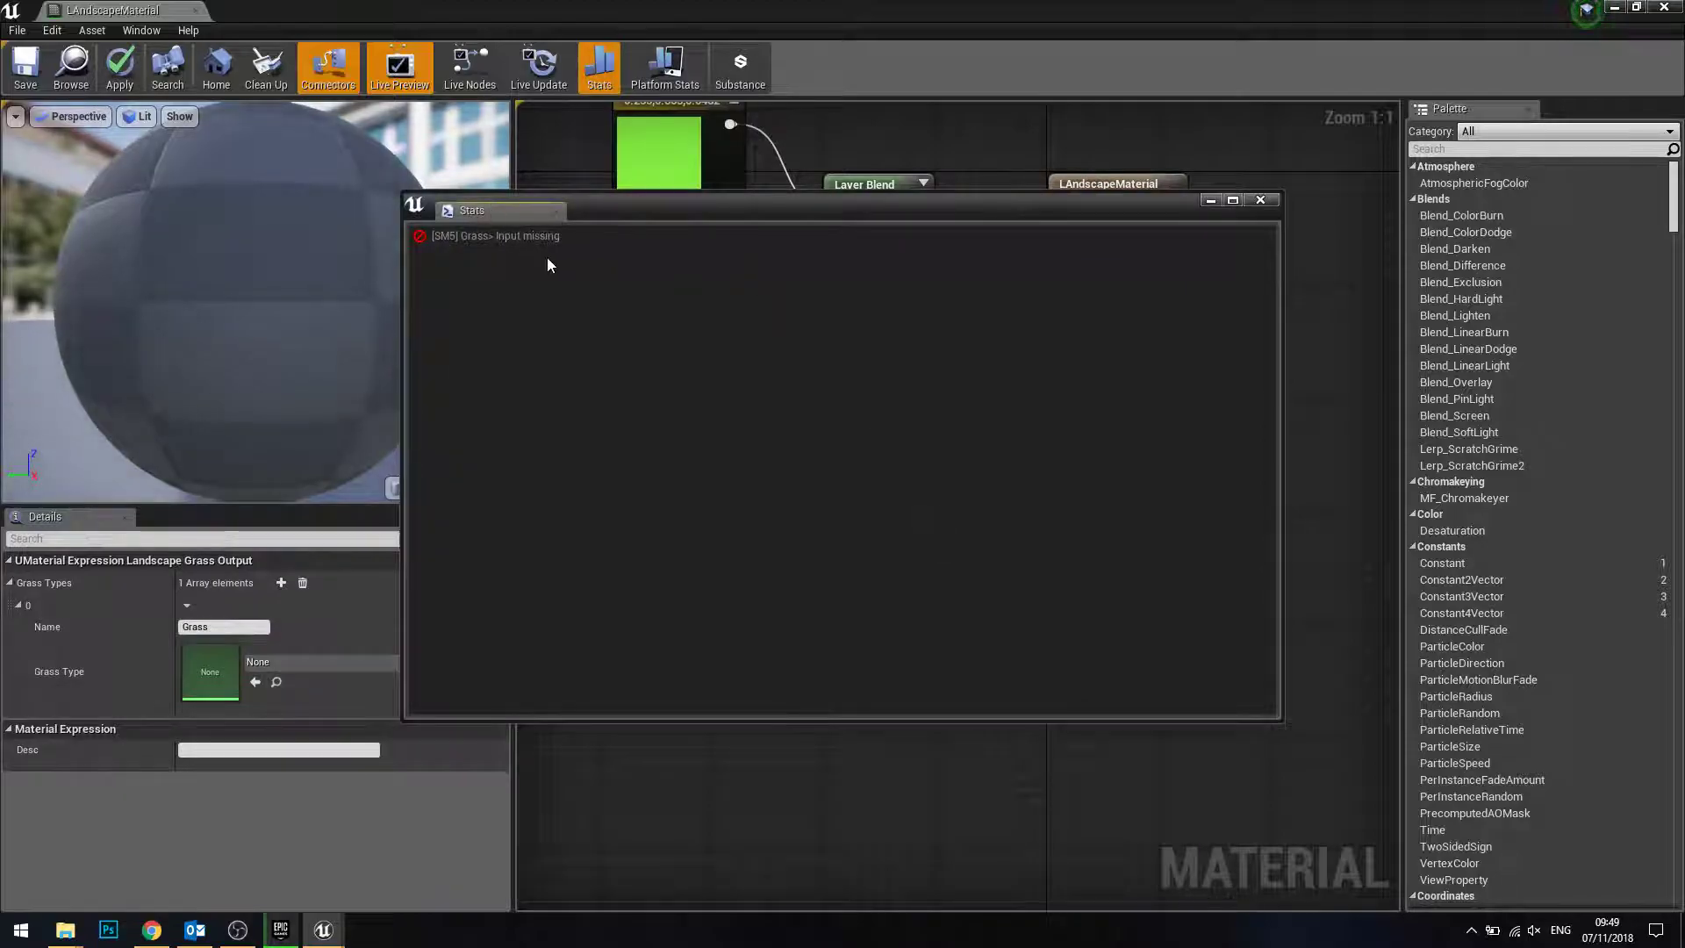
- Move the Grass node clear of the Stats window, then close the Stats window
drag(594, 227, 515, 539)
drag(892, 508, 892, 573)
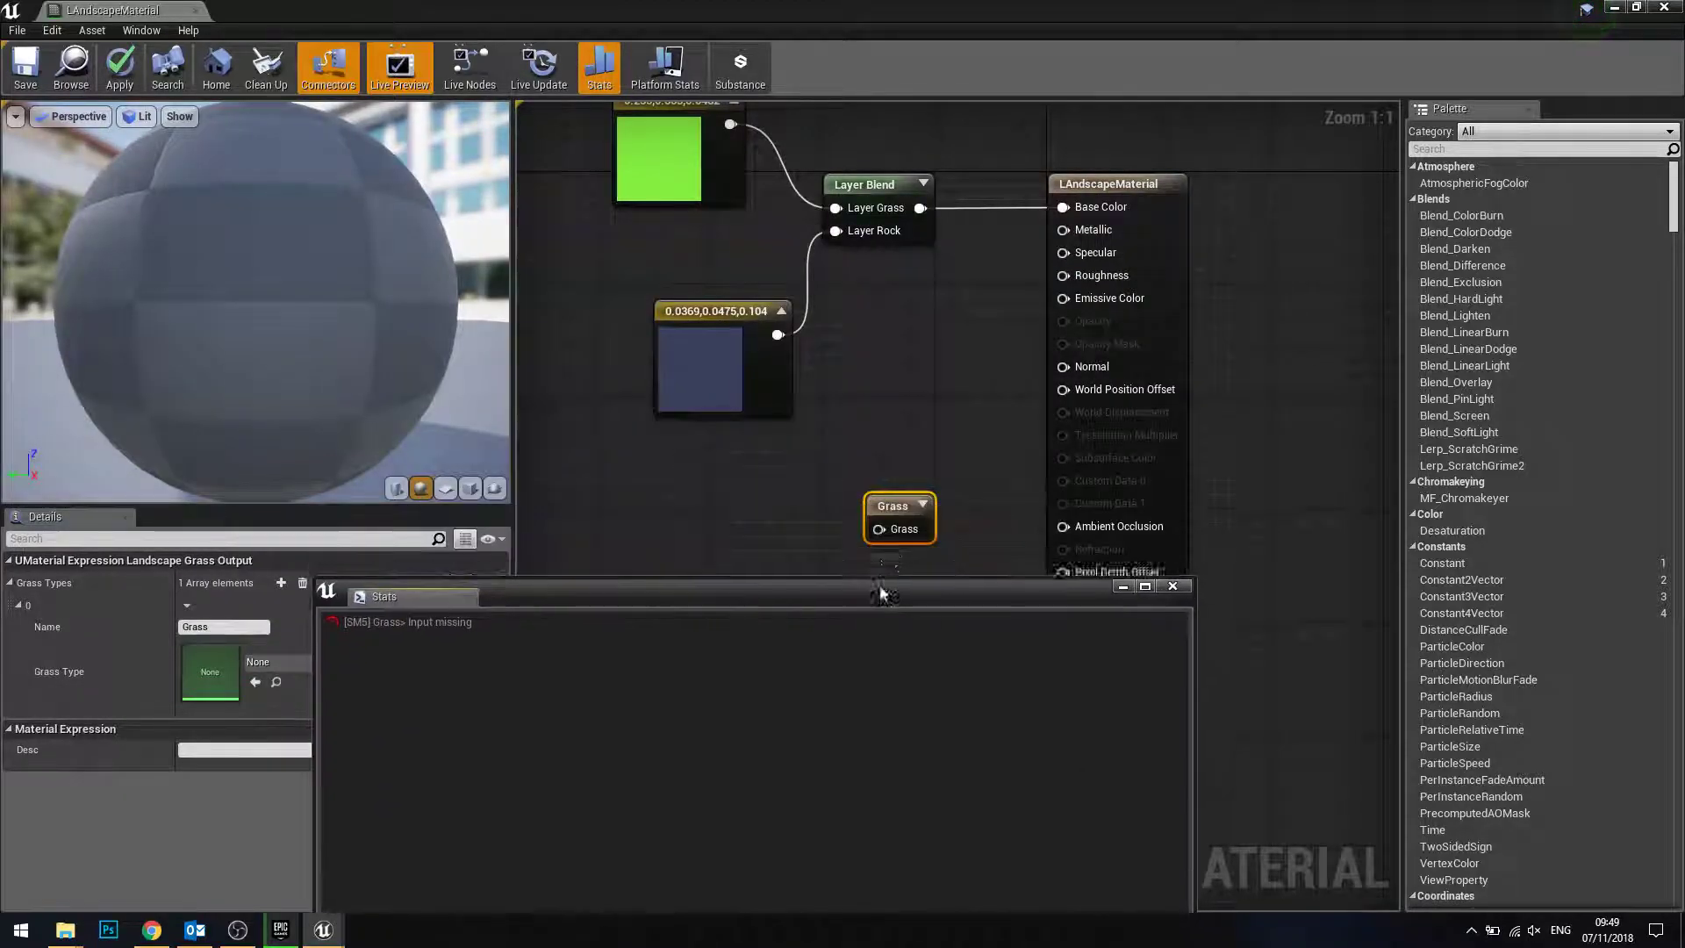
drag(893, 506, 892, 439)
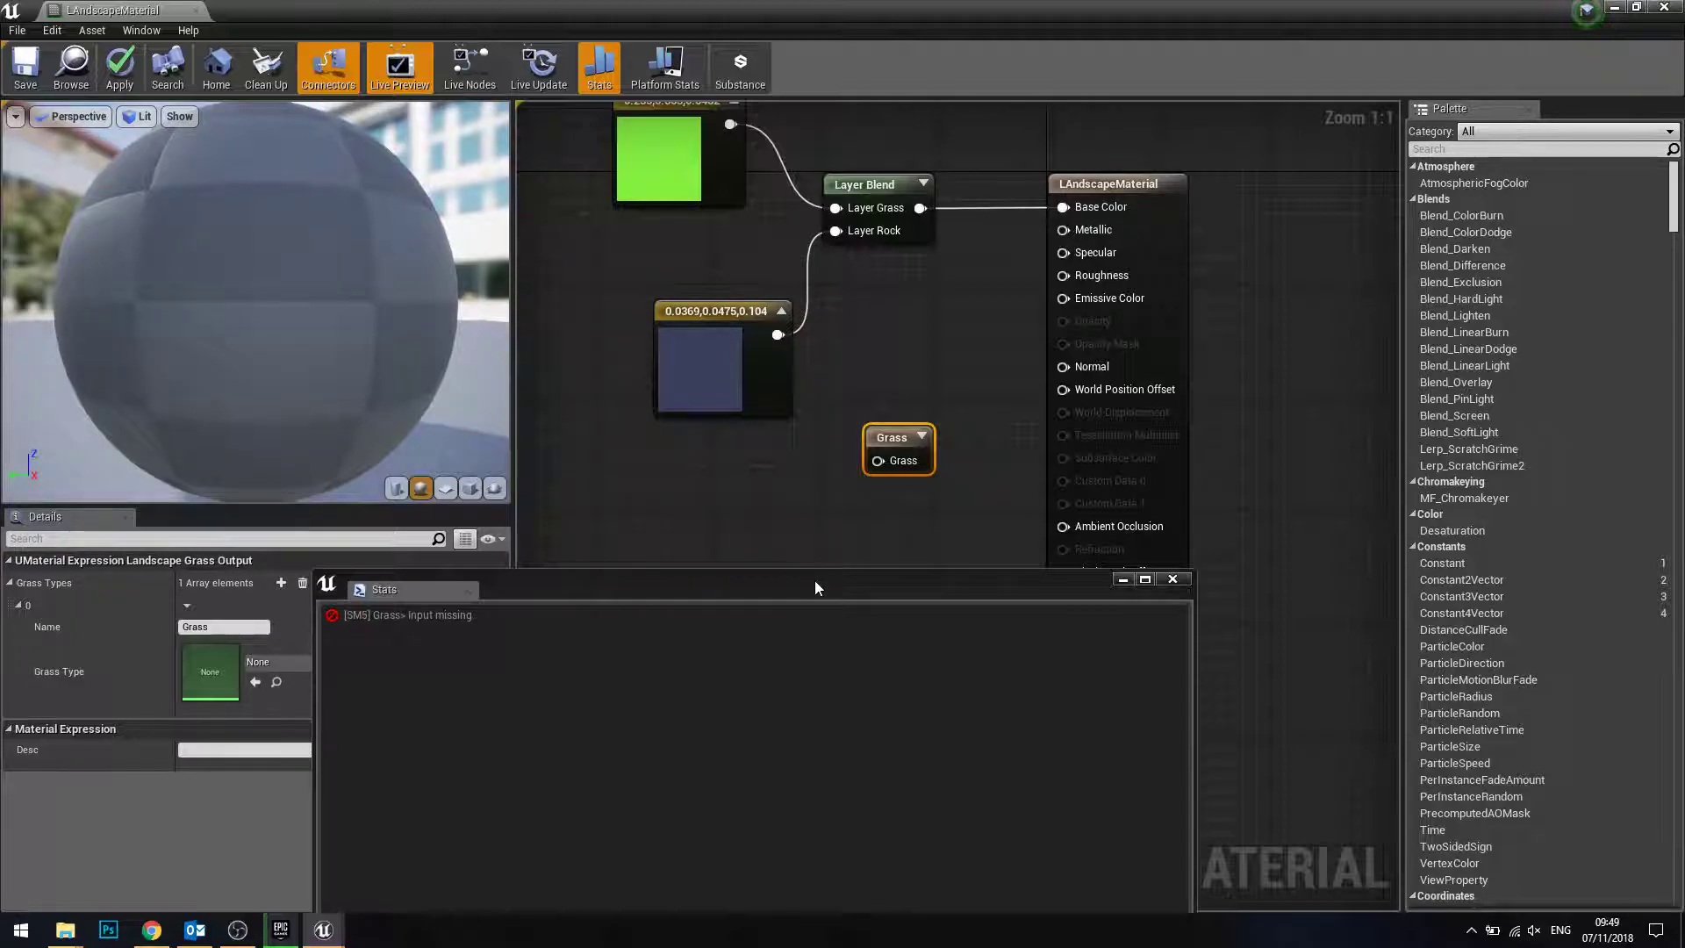
mouse_move(814, 581)
mouse_down()
mouse_move(760, 493)
mouse_move(760, 300)
mouse_up()
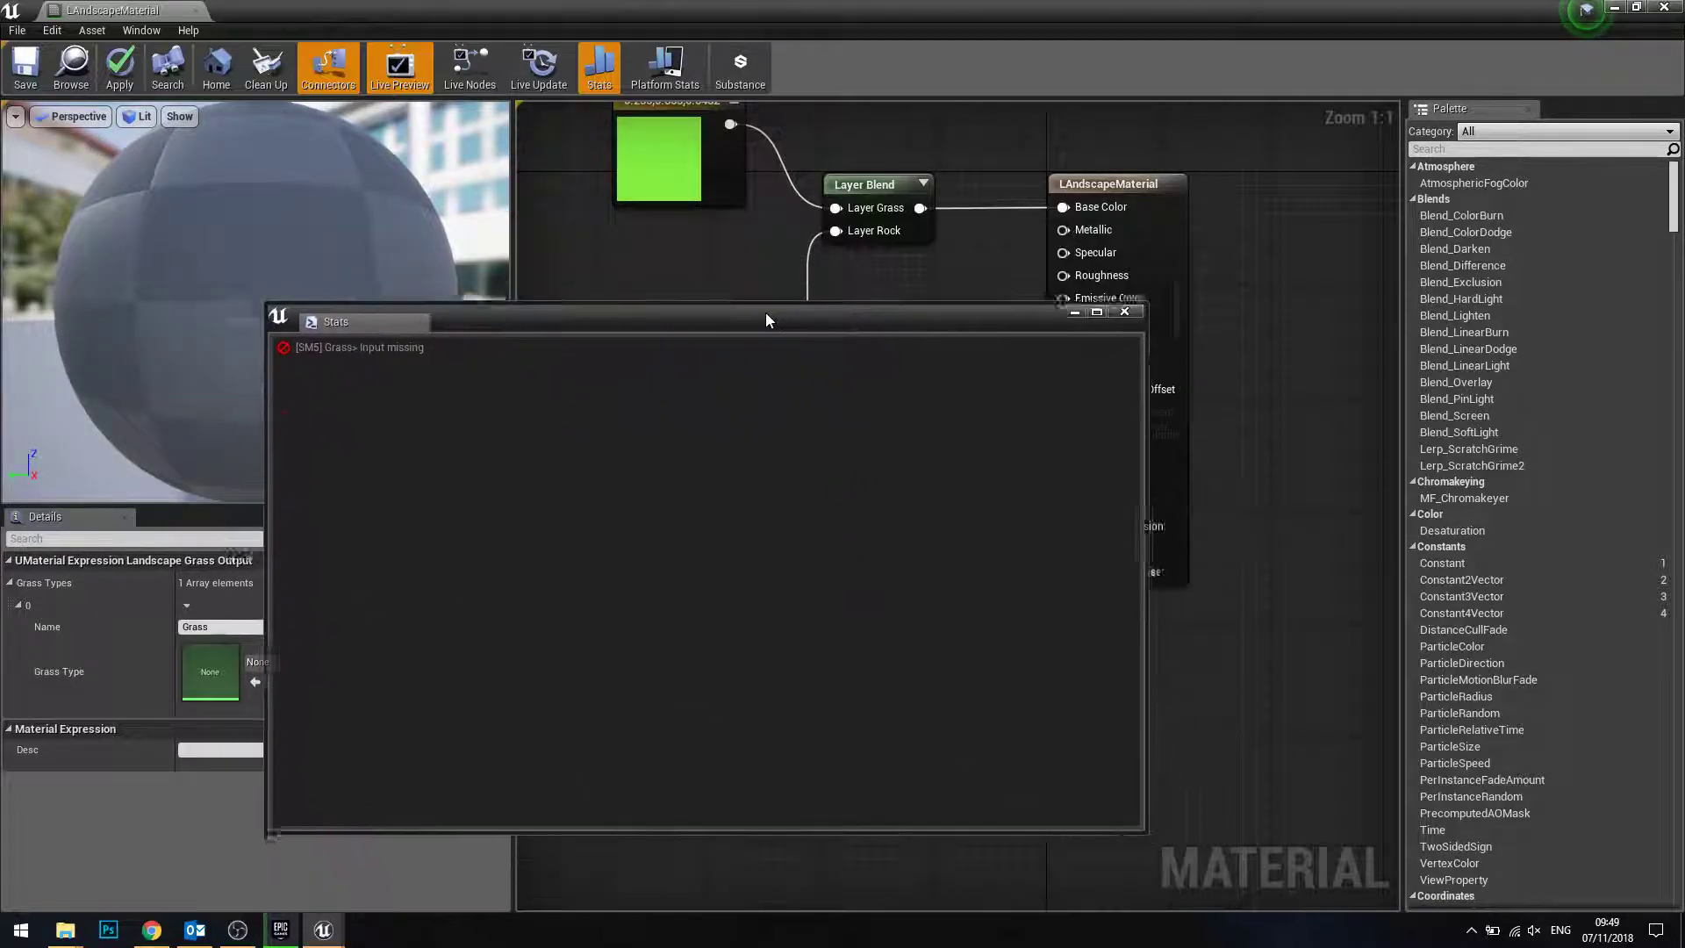
click(309, 327)
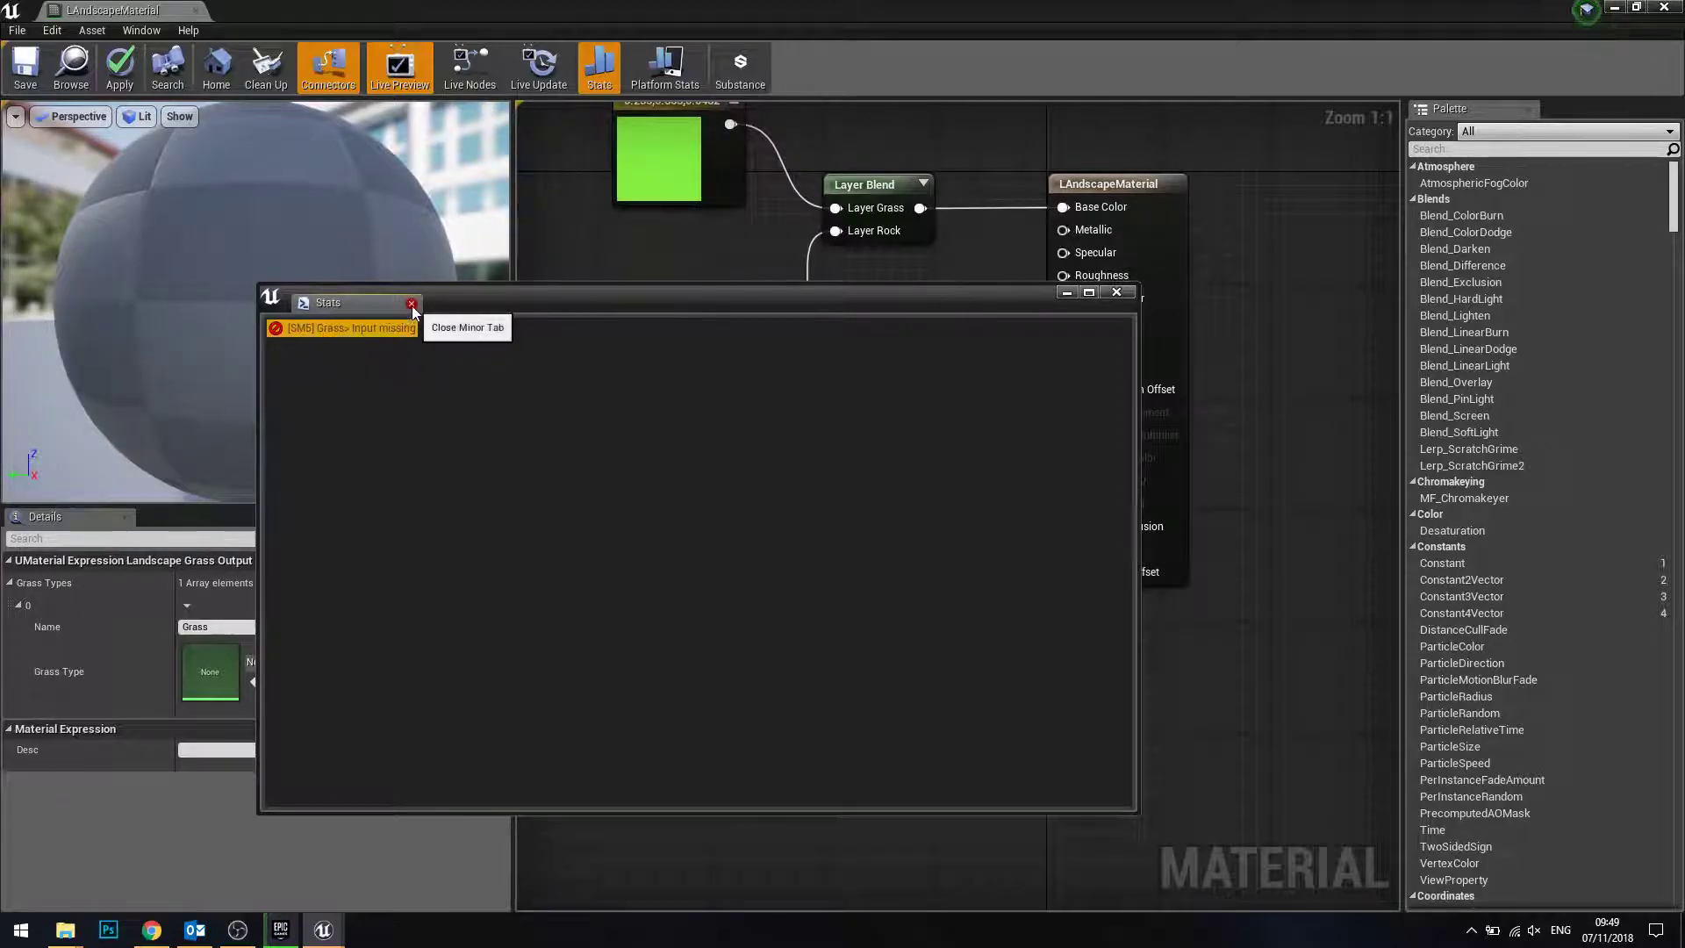
click(411, 303)
- Create a Landscape Grass Type asset named TreesBushes in /Game/ and assign it as the Grass node's Grass Type
click(932, 587)
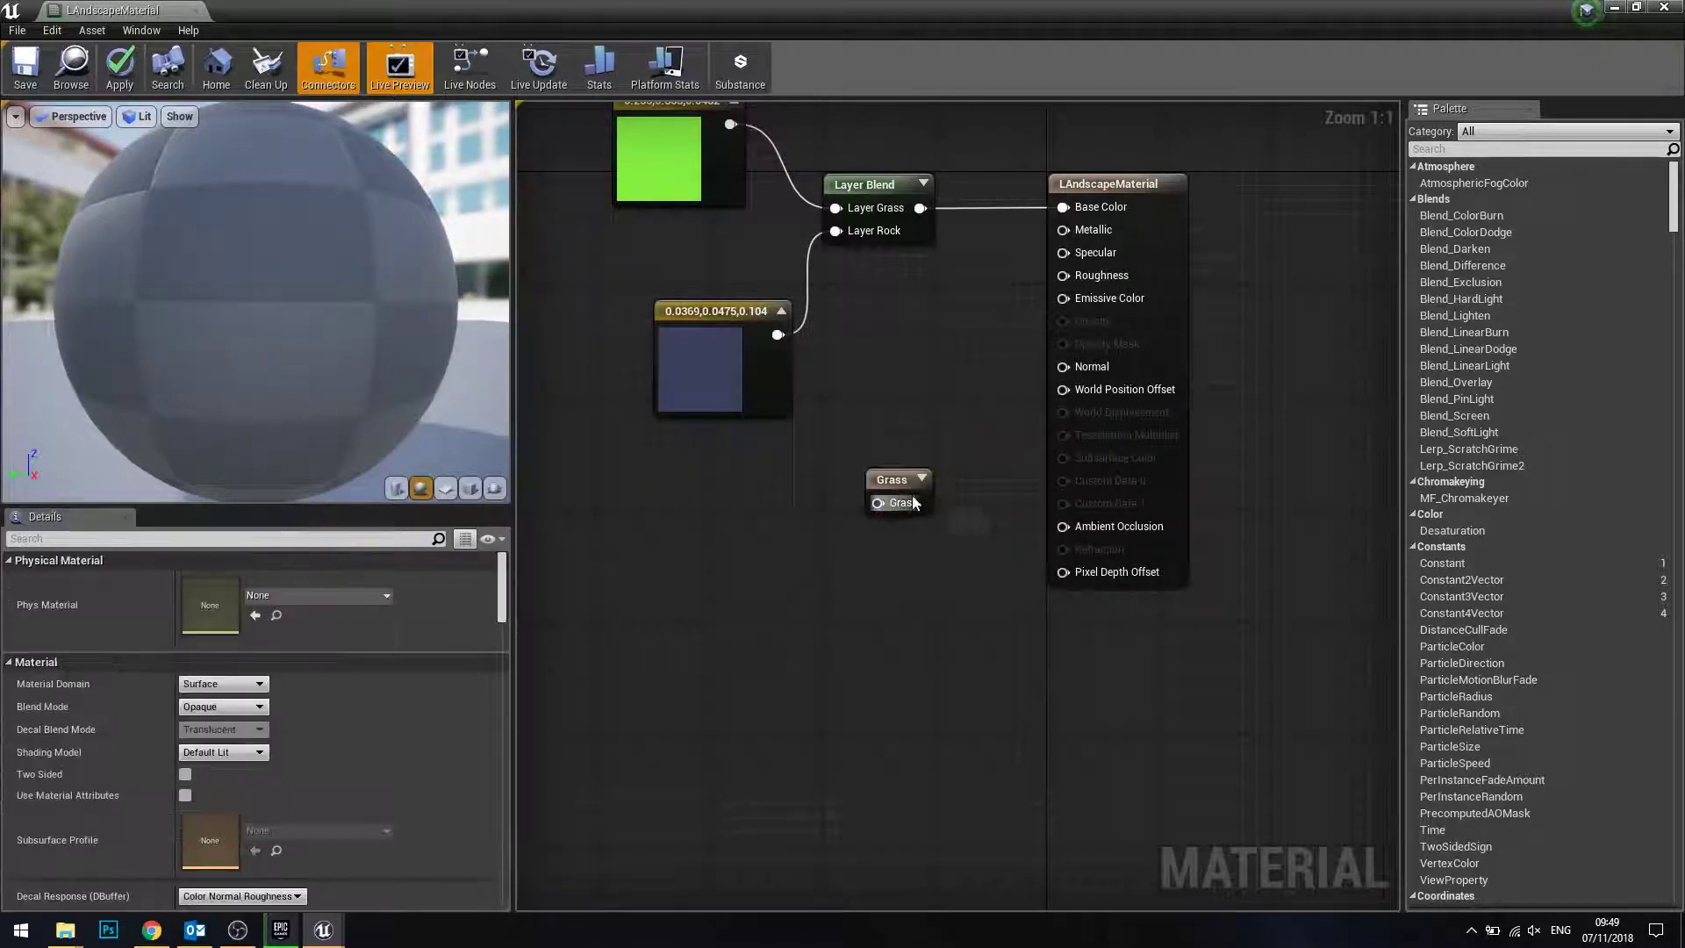
click(892, 479)
right_drag(823, 551, 918, 572)
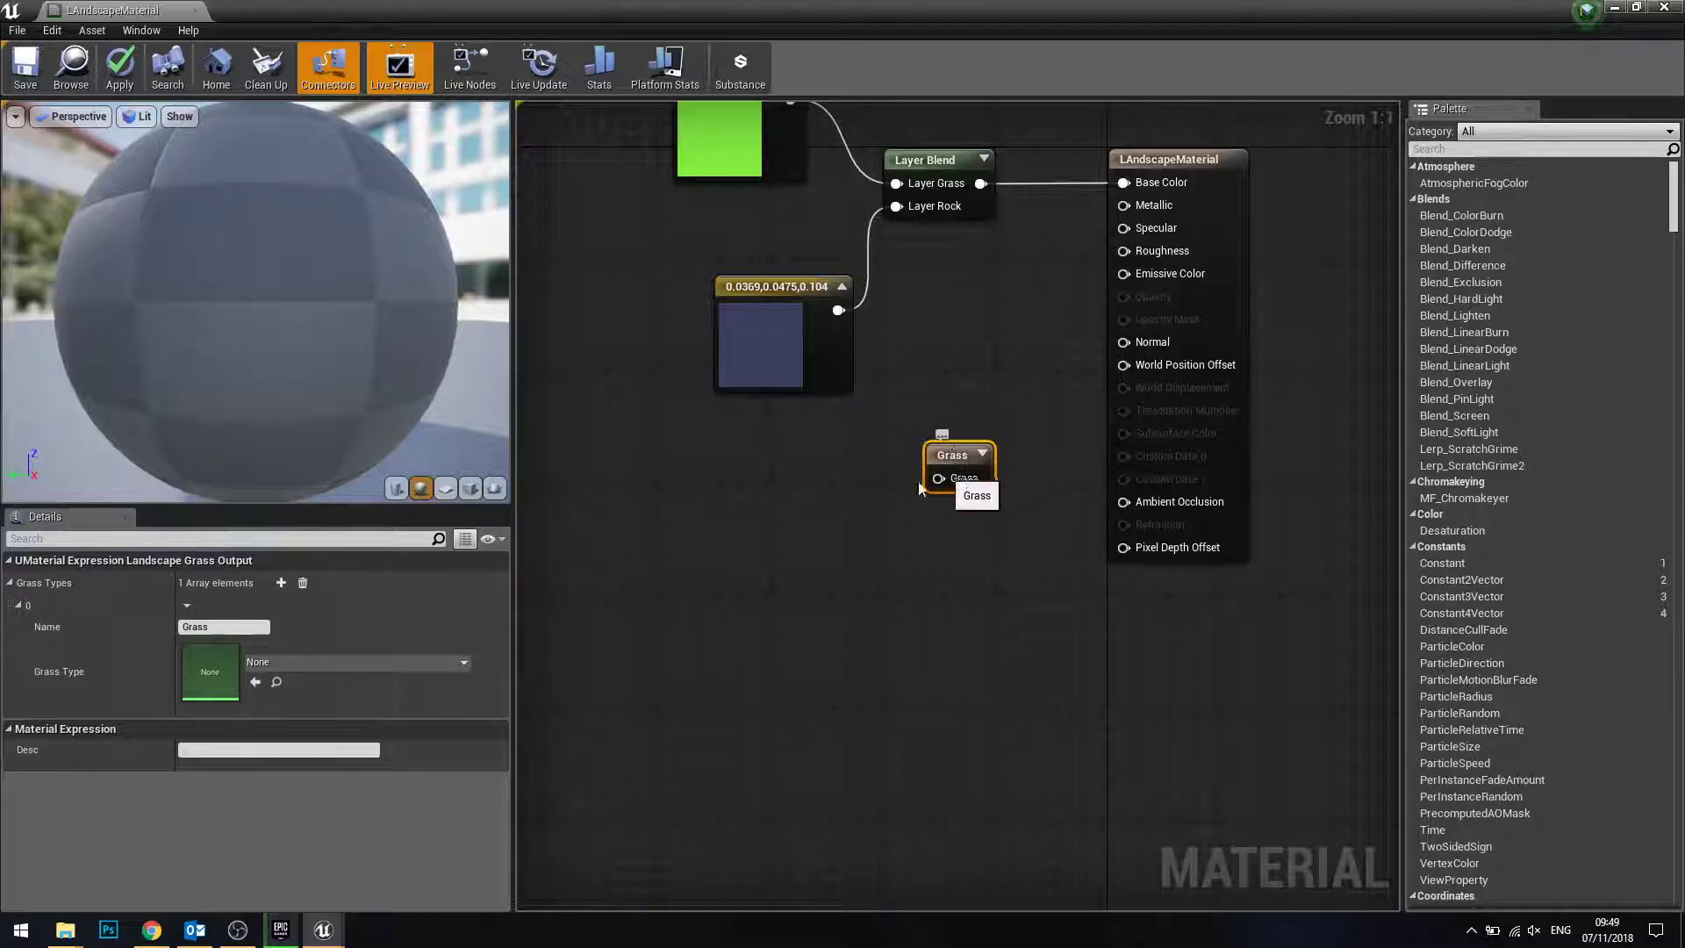
click(278, 662)
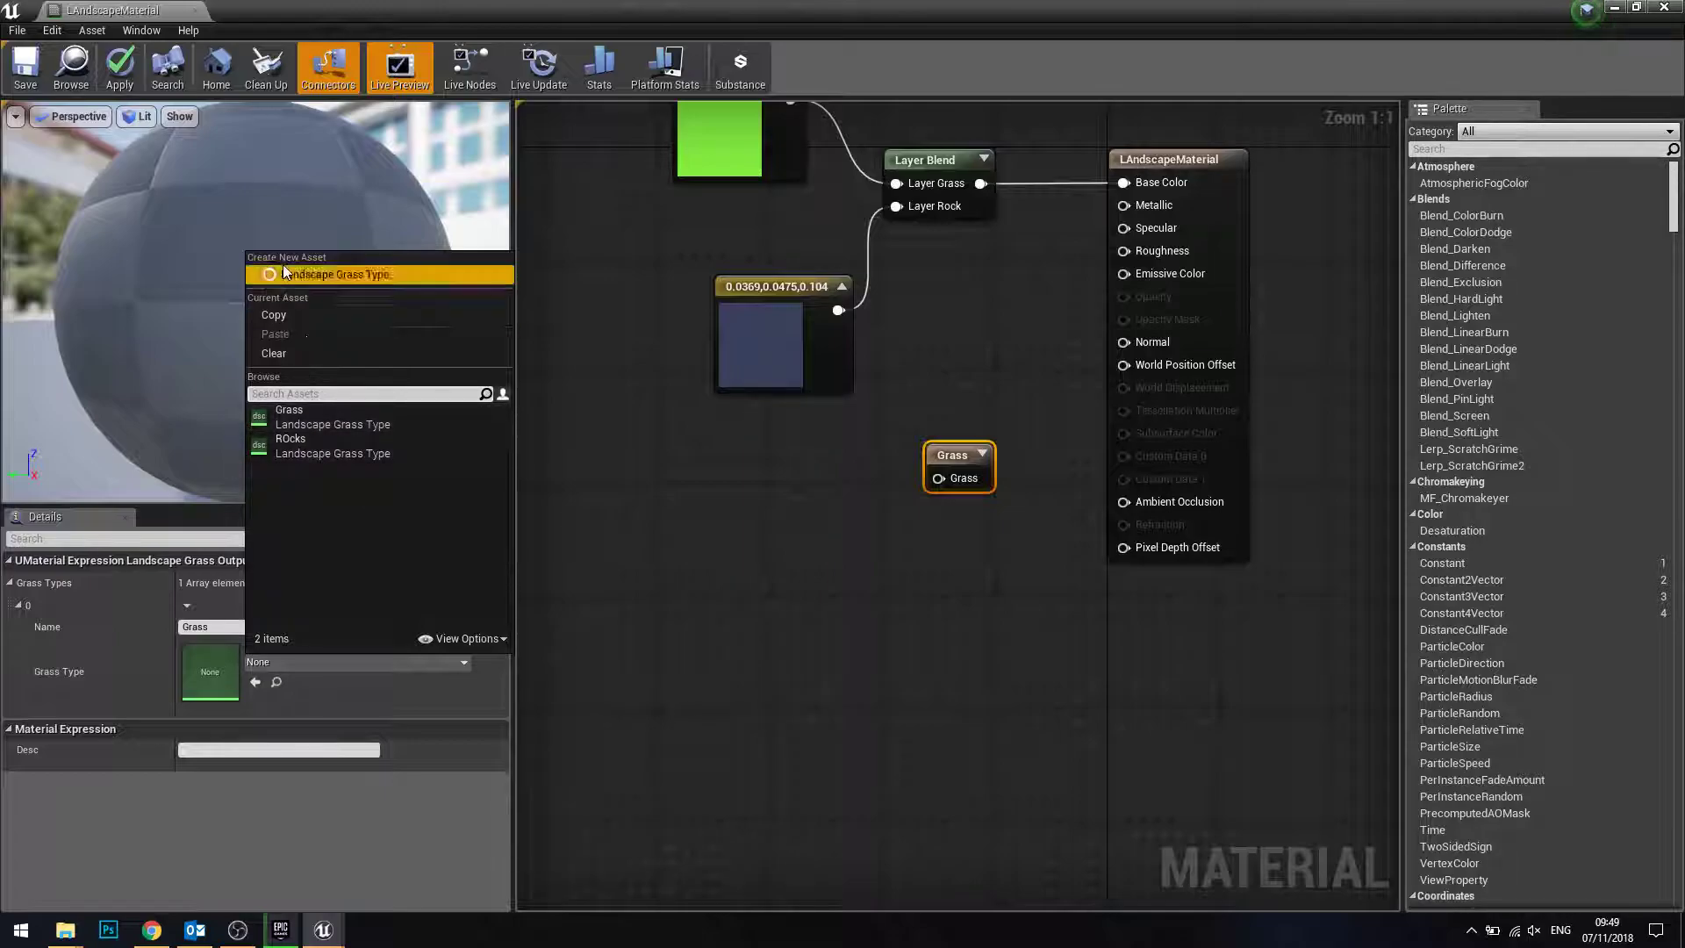
click(329, 278)
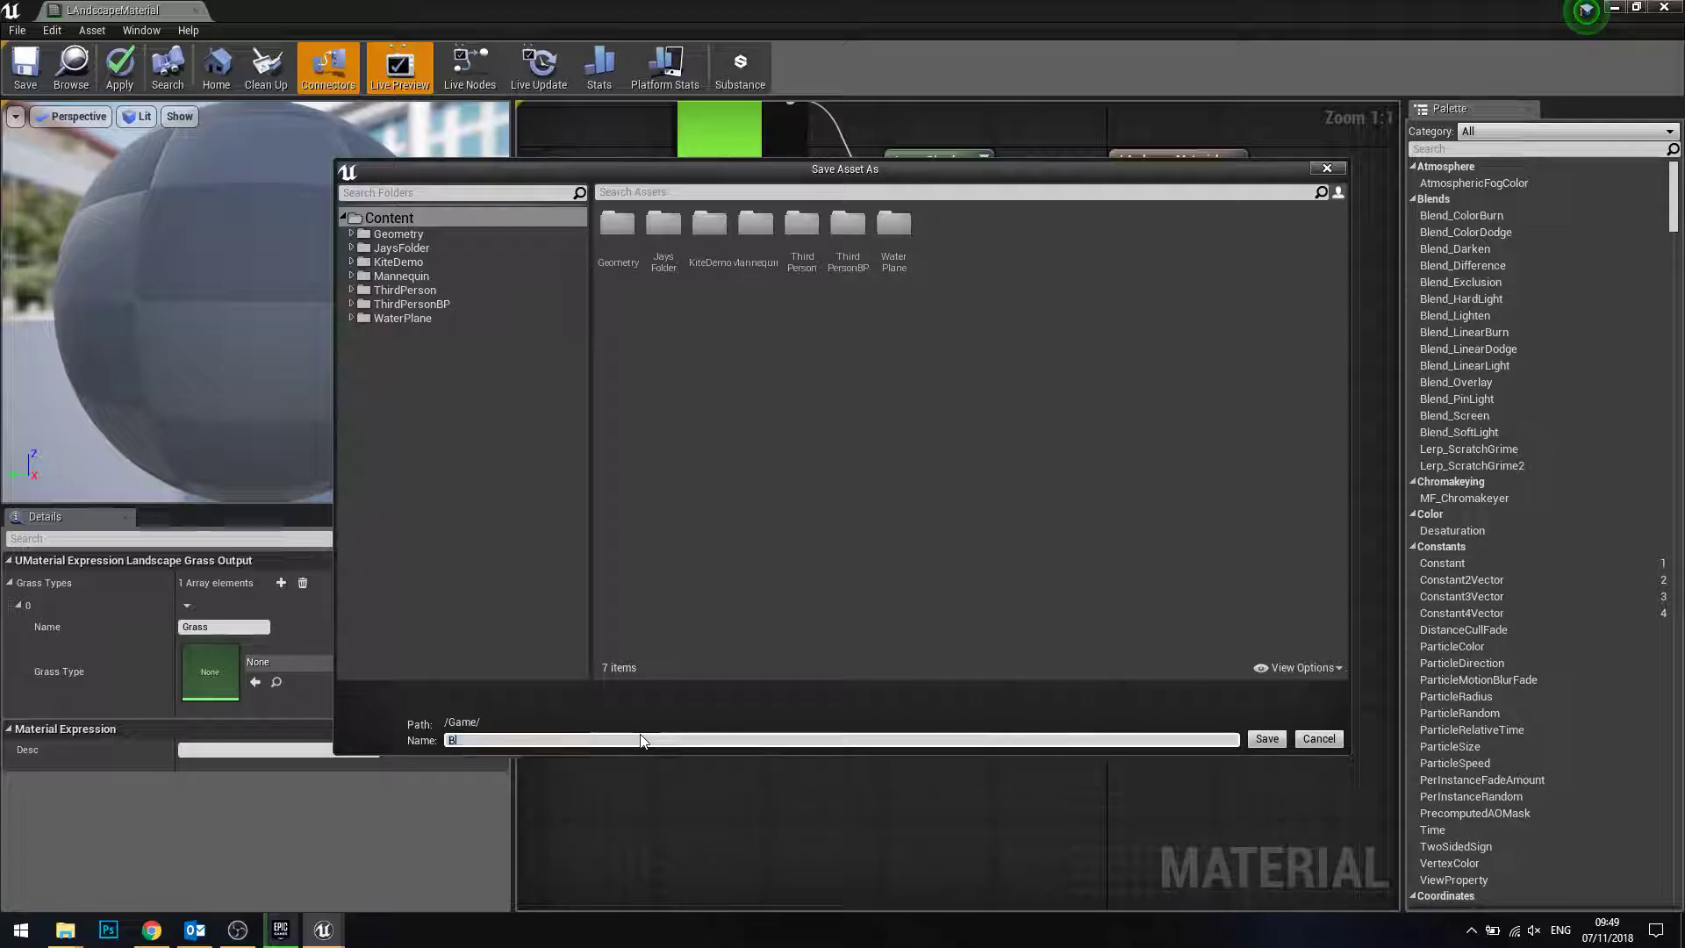
text(st)
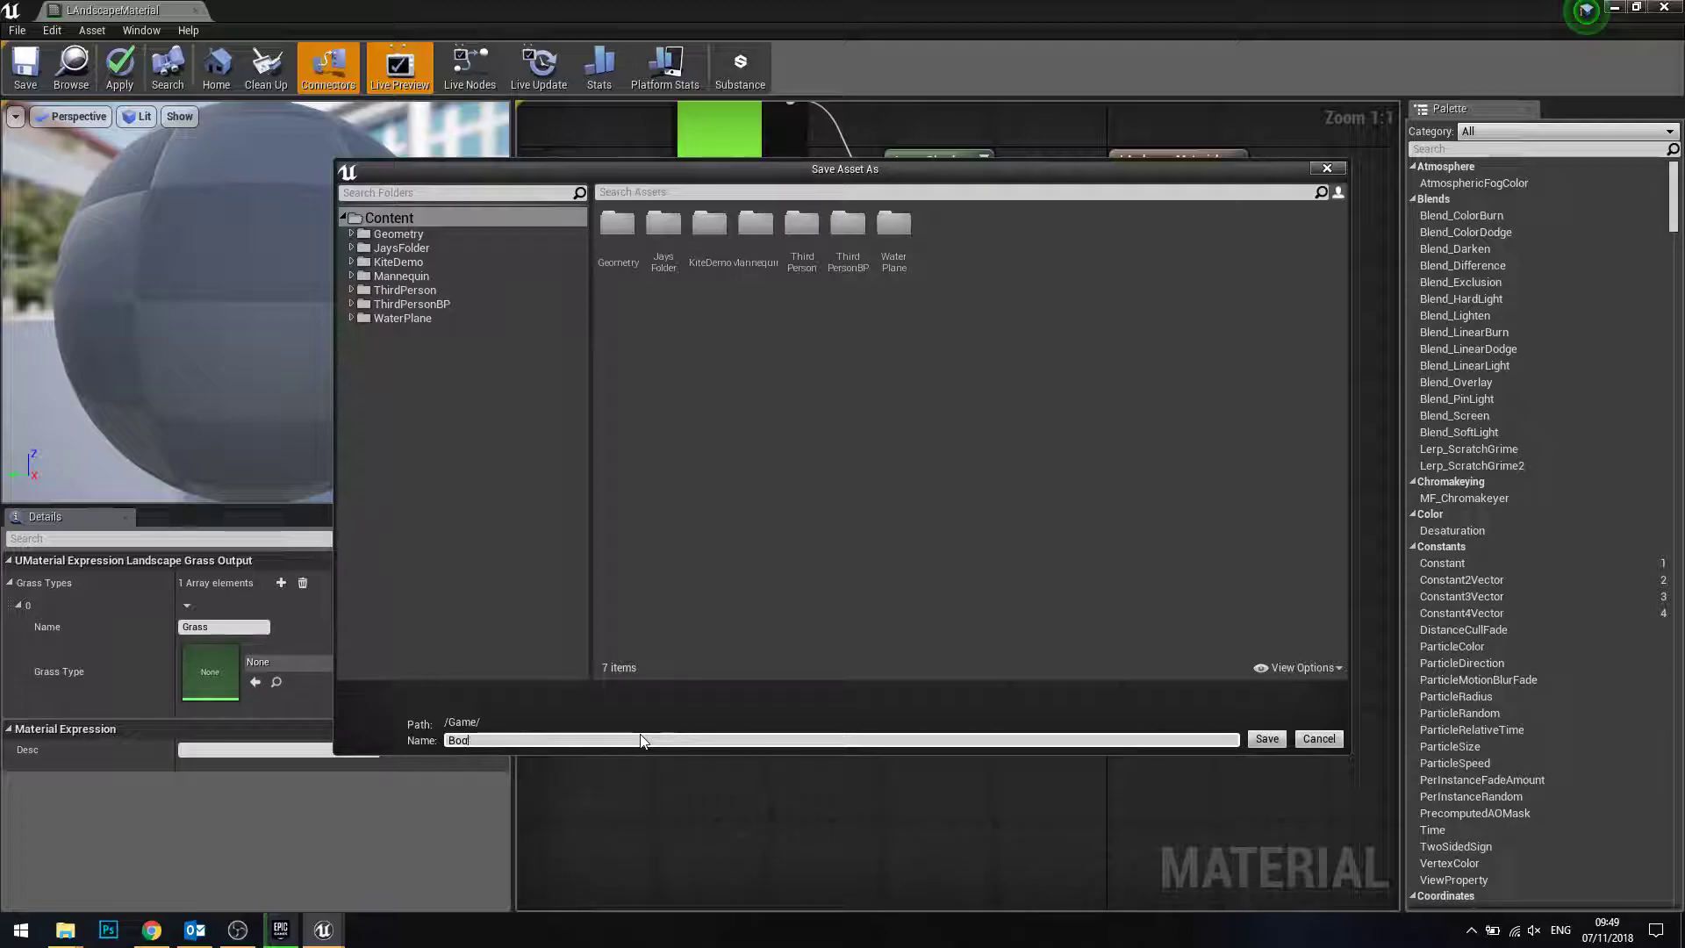
key(BackSpace)
key(BackSpace)
key(BackSpace)
text(esa)
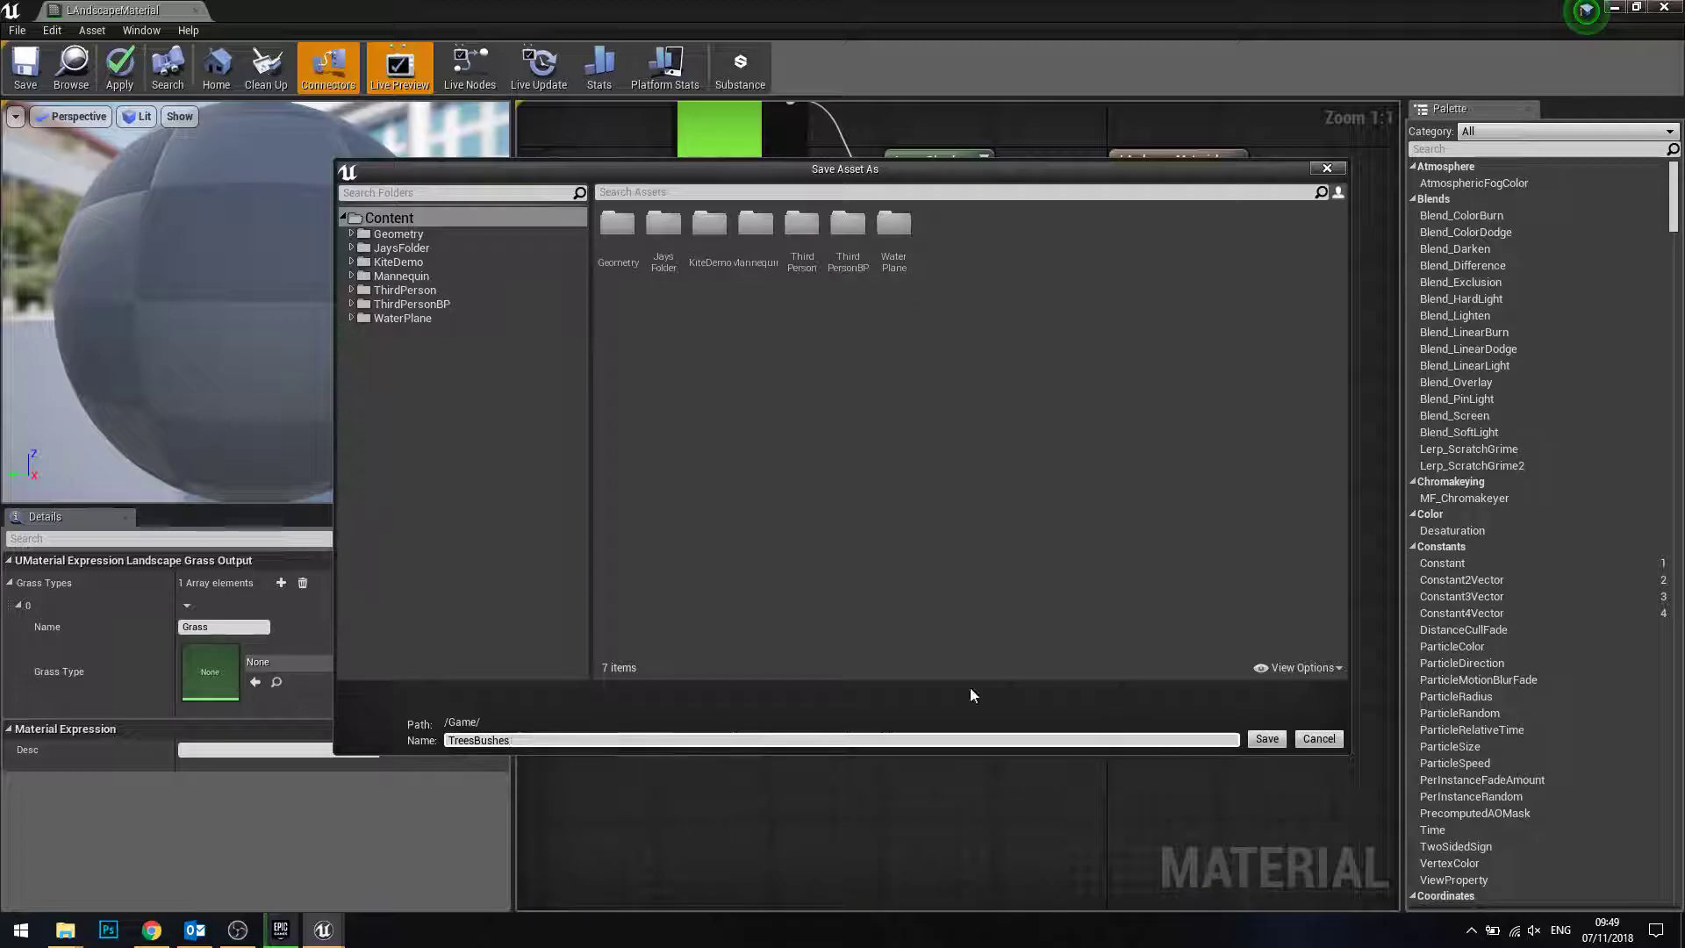
click(1267, 740)
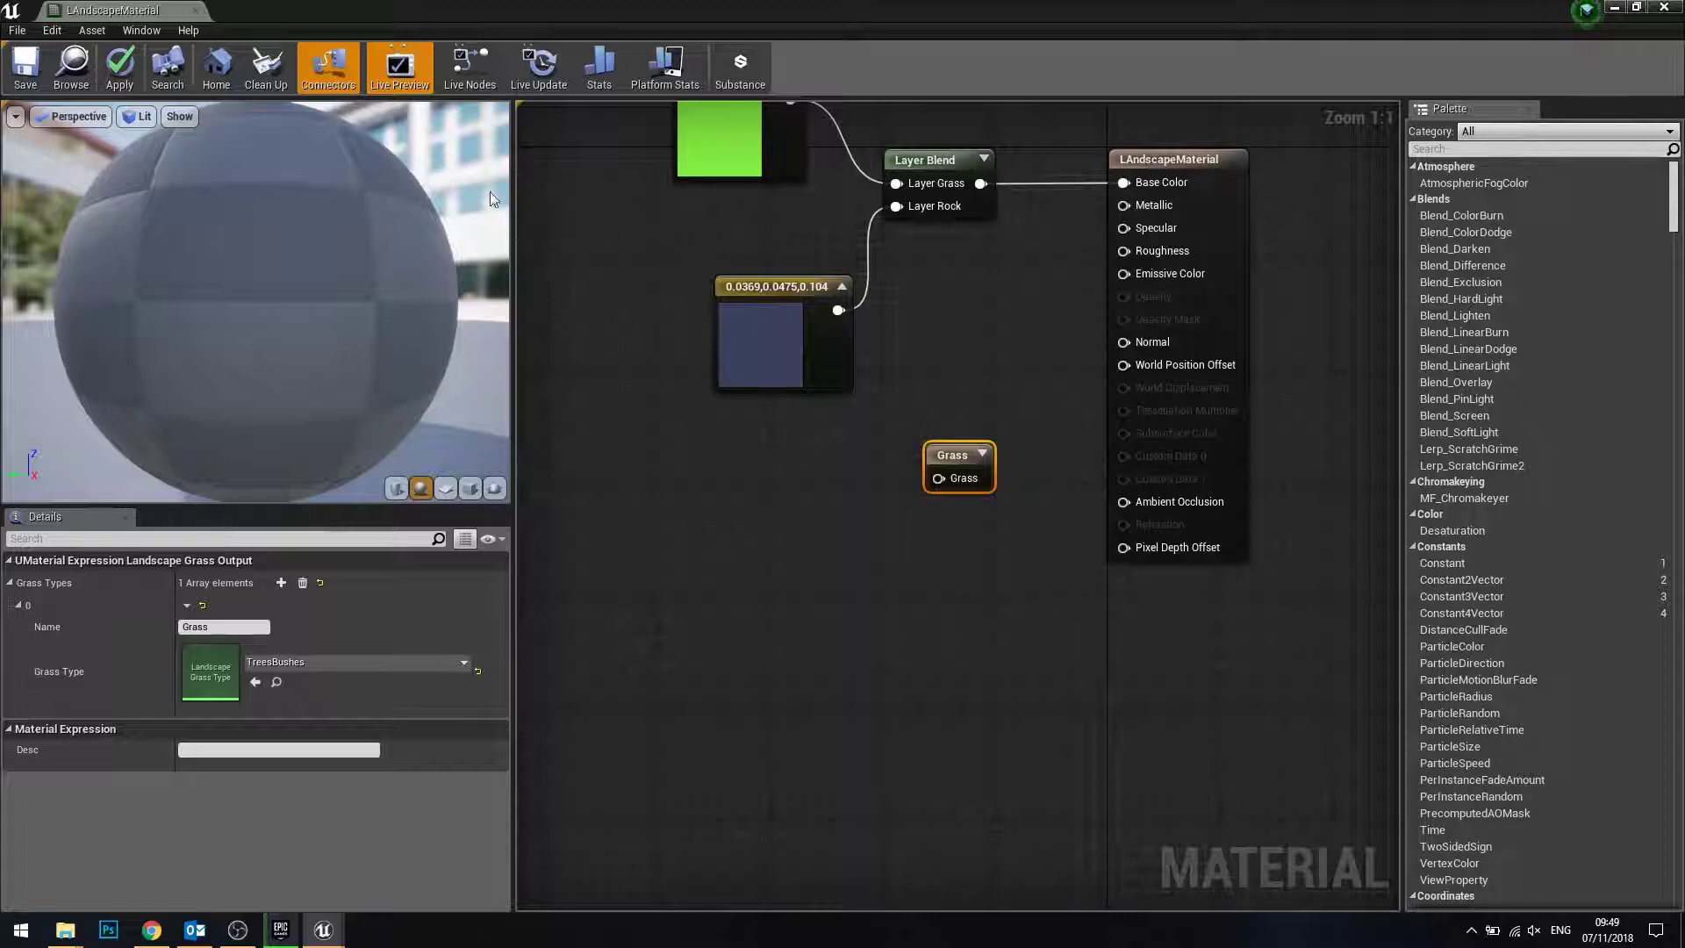
- Open the TreesBushes grass type from the Content root in a full-screen editor
drag(667, 10, 1063, 206)
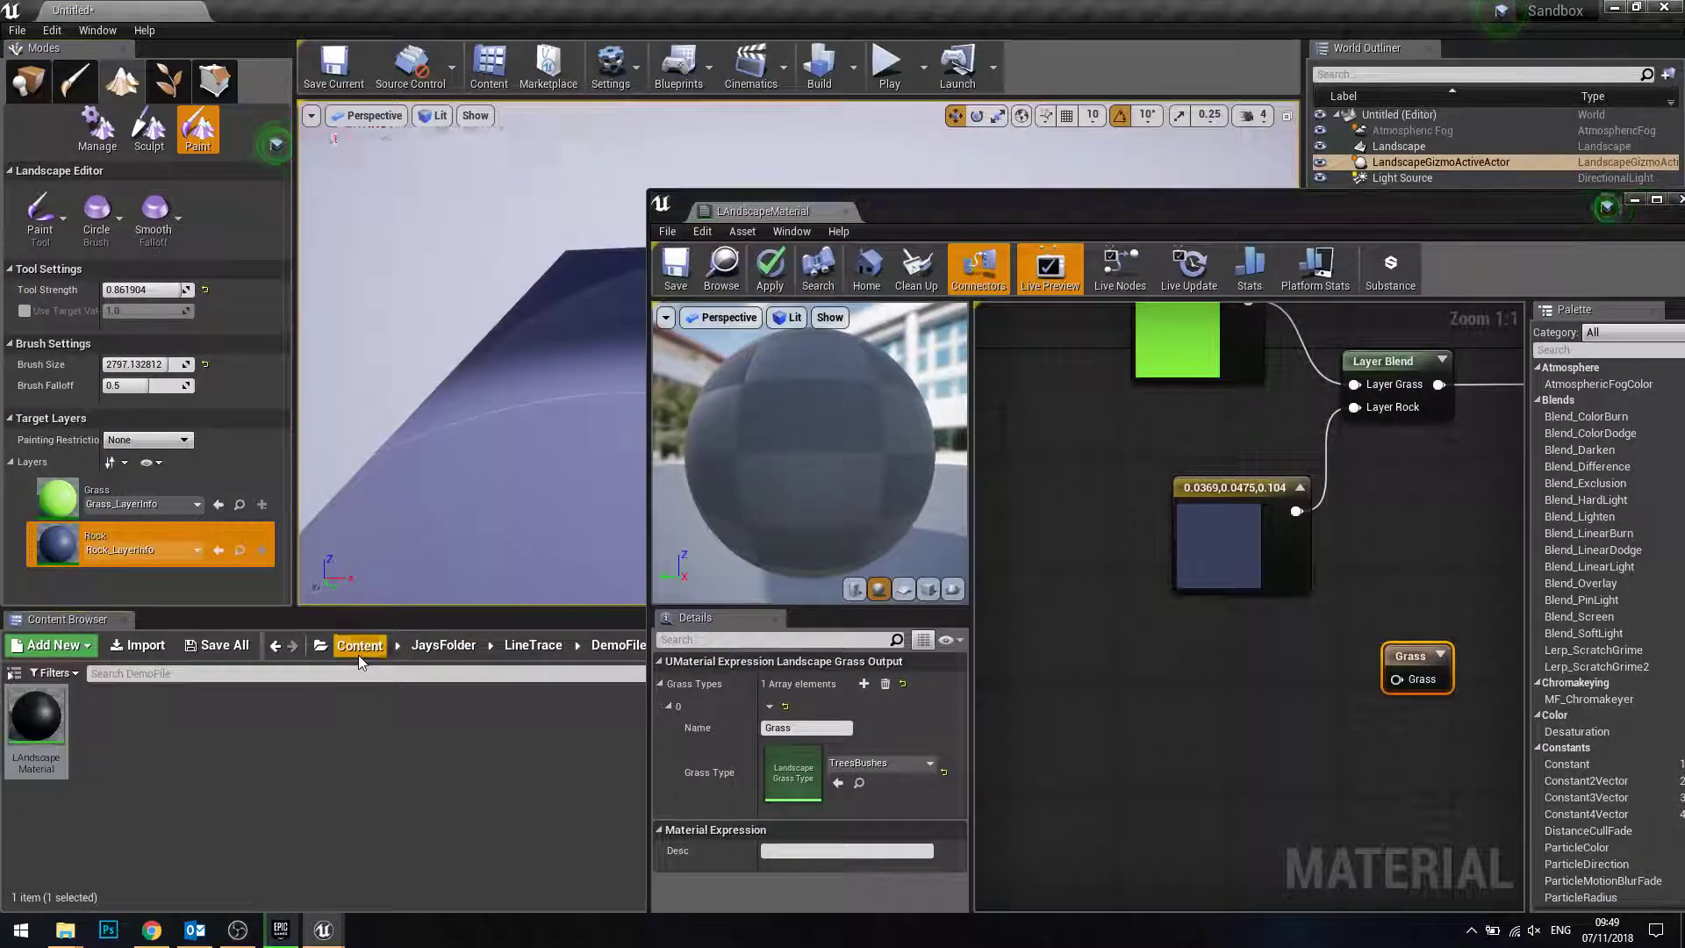
click(358, 651)
double_click(502, 727)
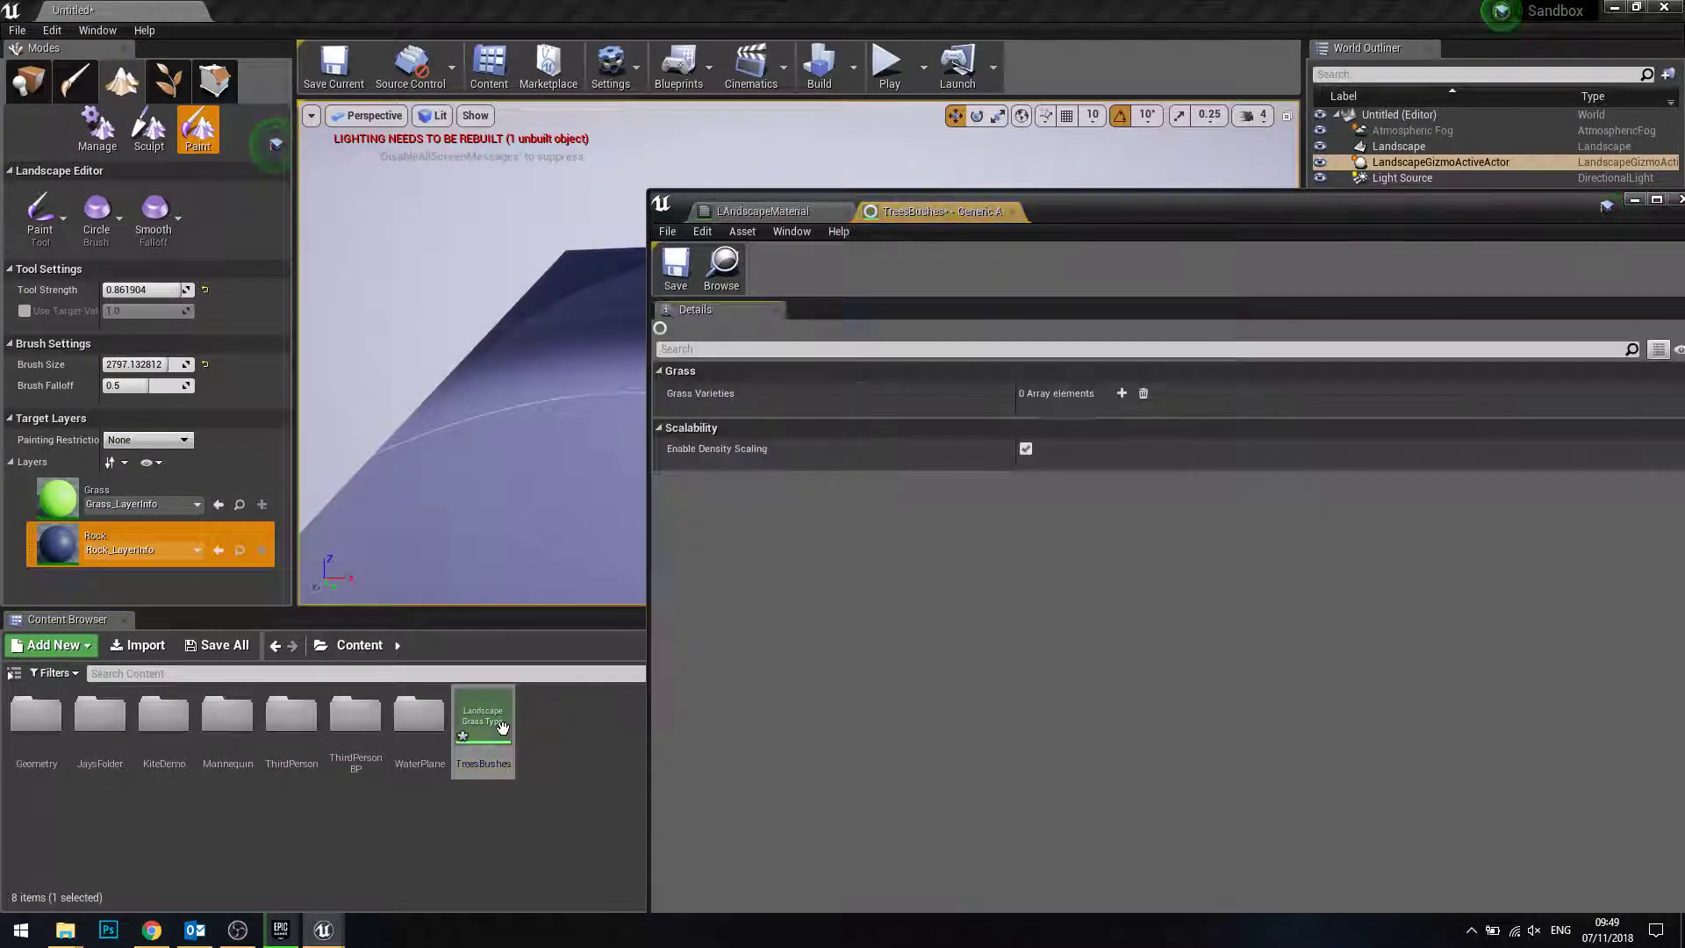
double_click(1182, 203)
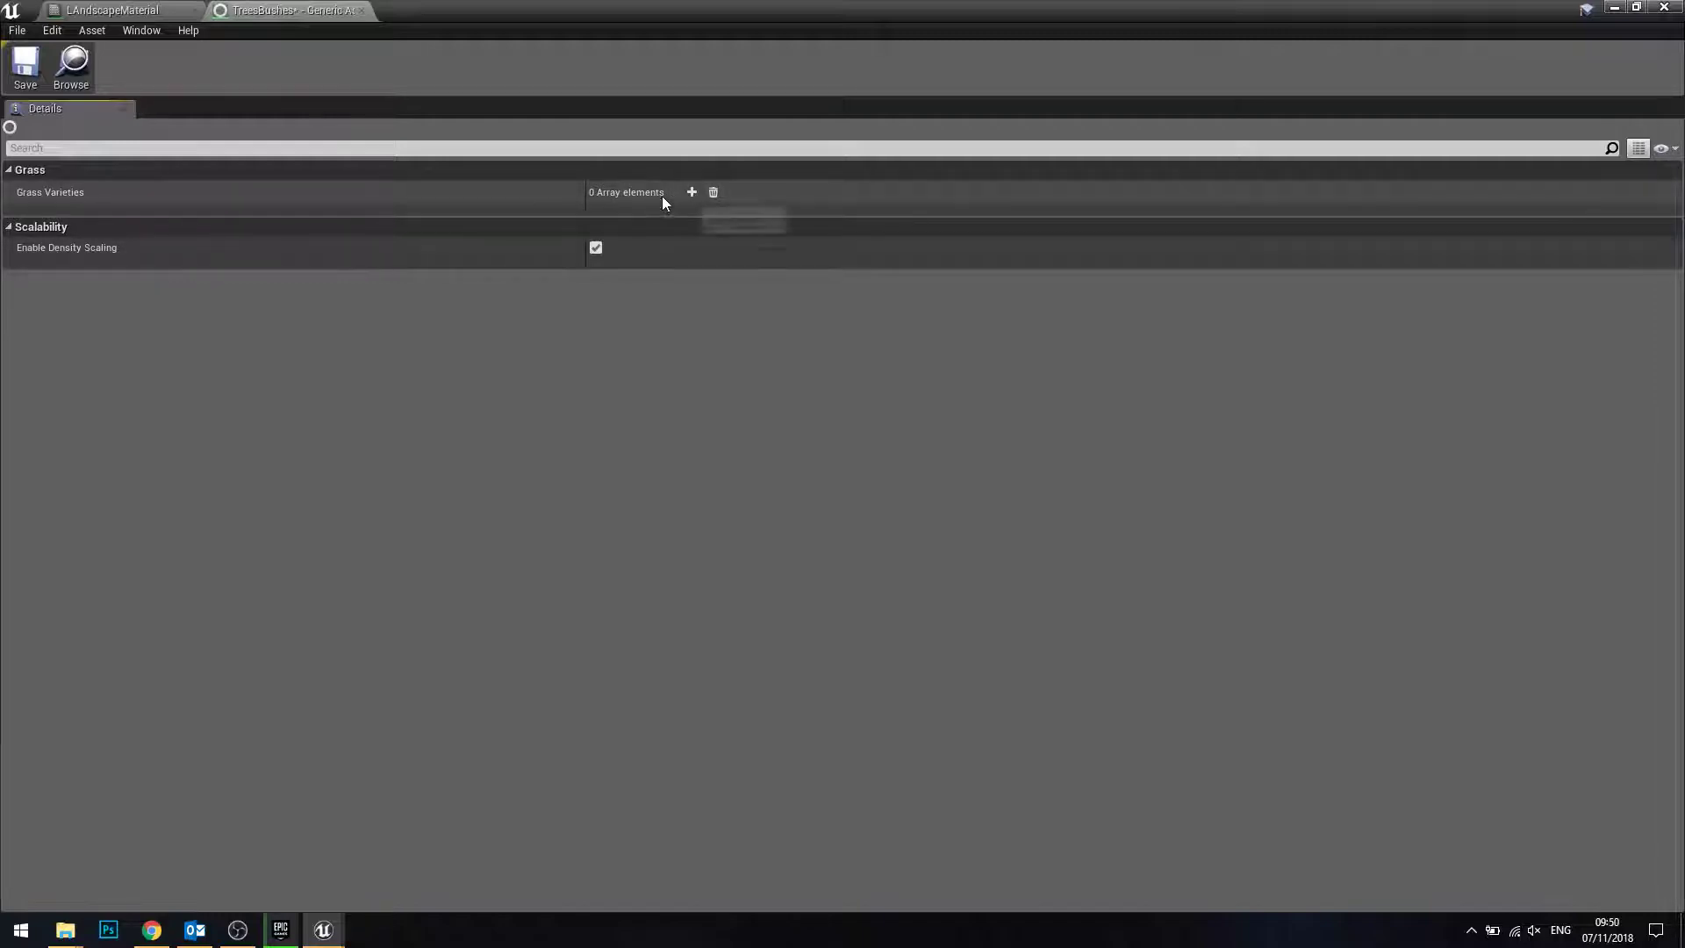
- Add a grass variety using the BogMyrtle_01 mesh and save TreesBushes
click(693, 190)
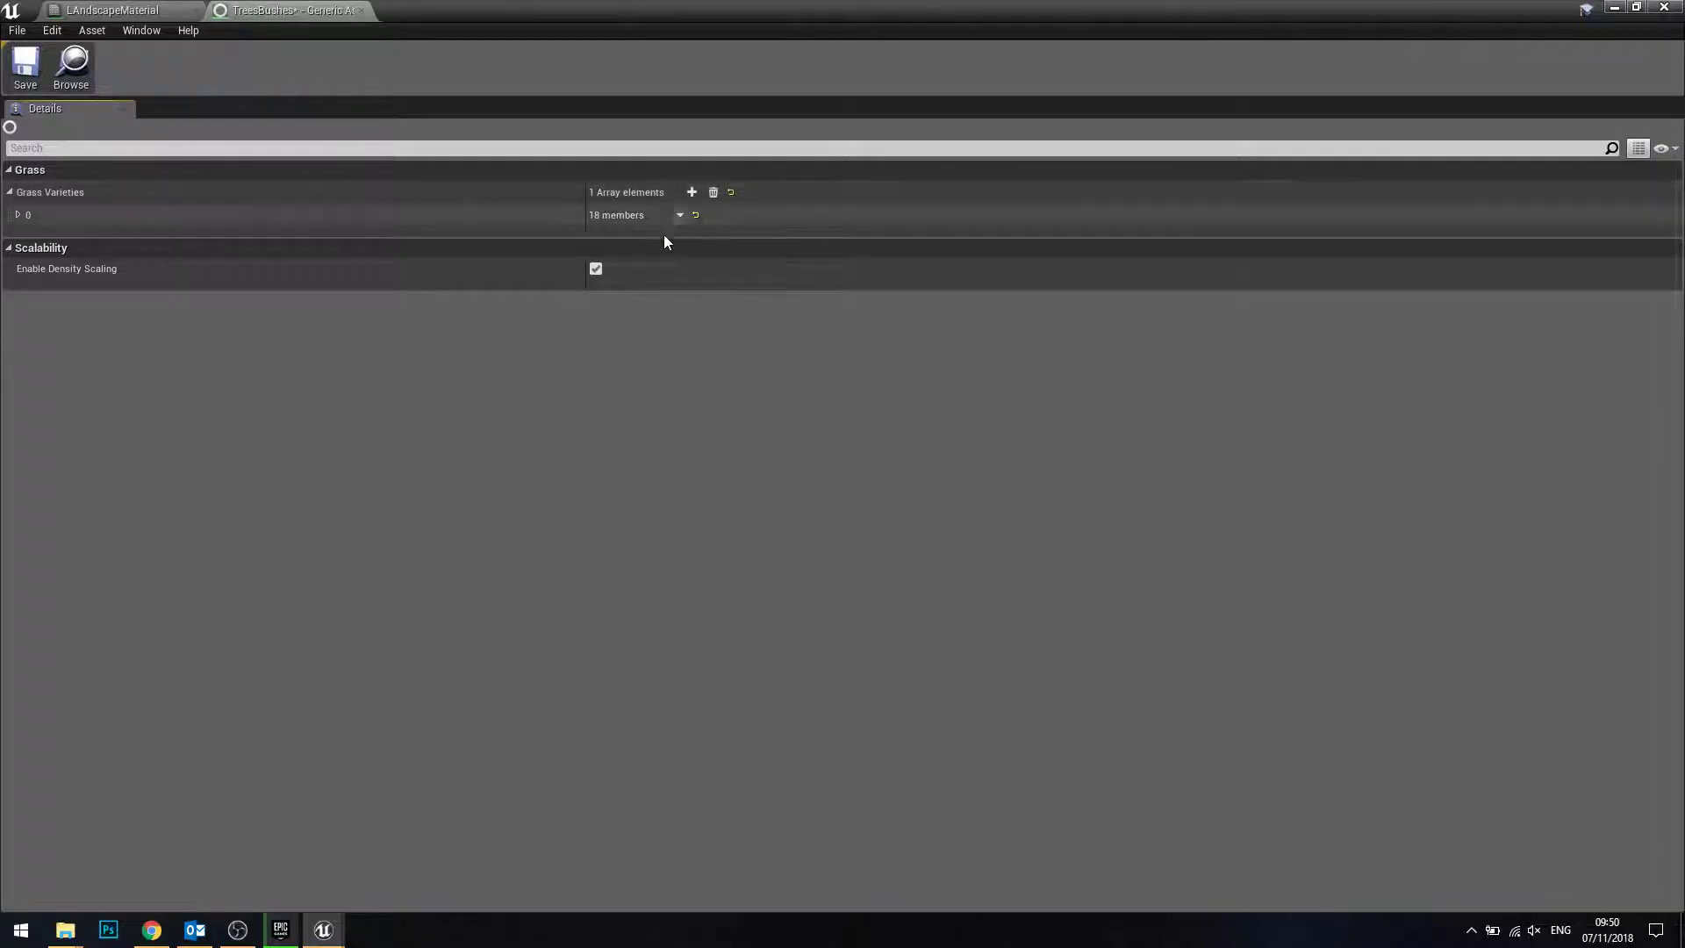
click(18, 215)
click(692, 250)
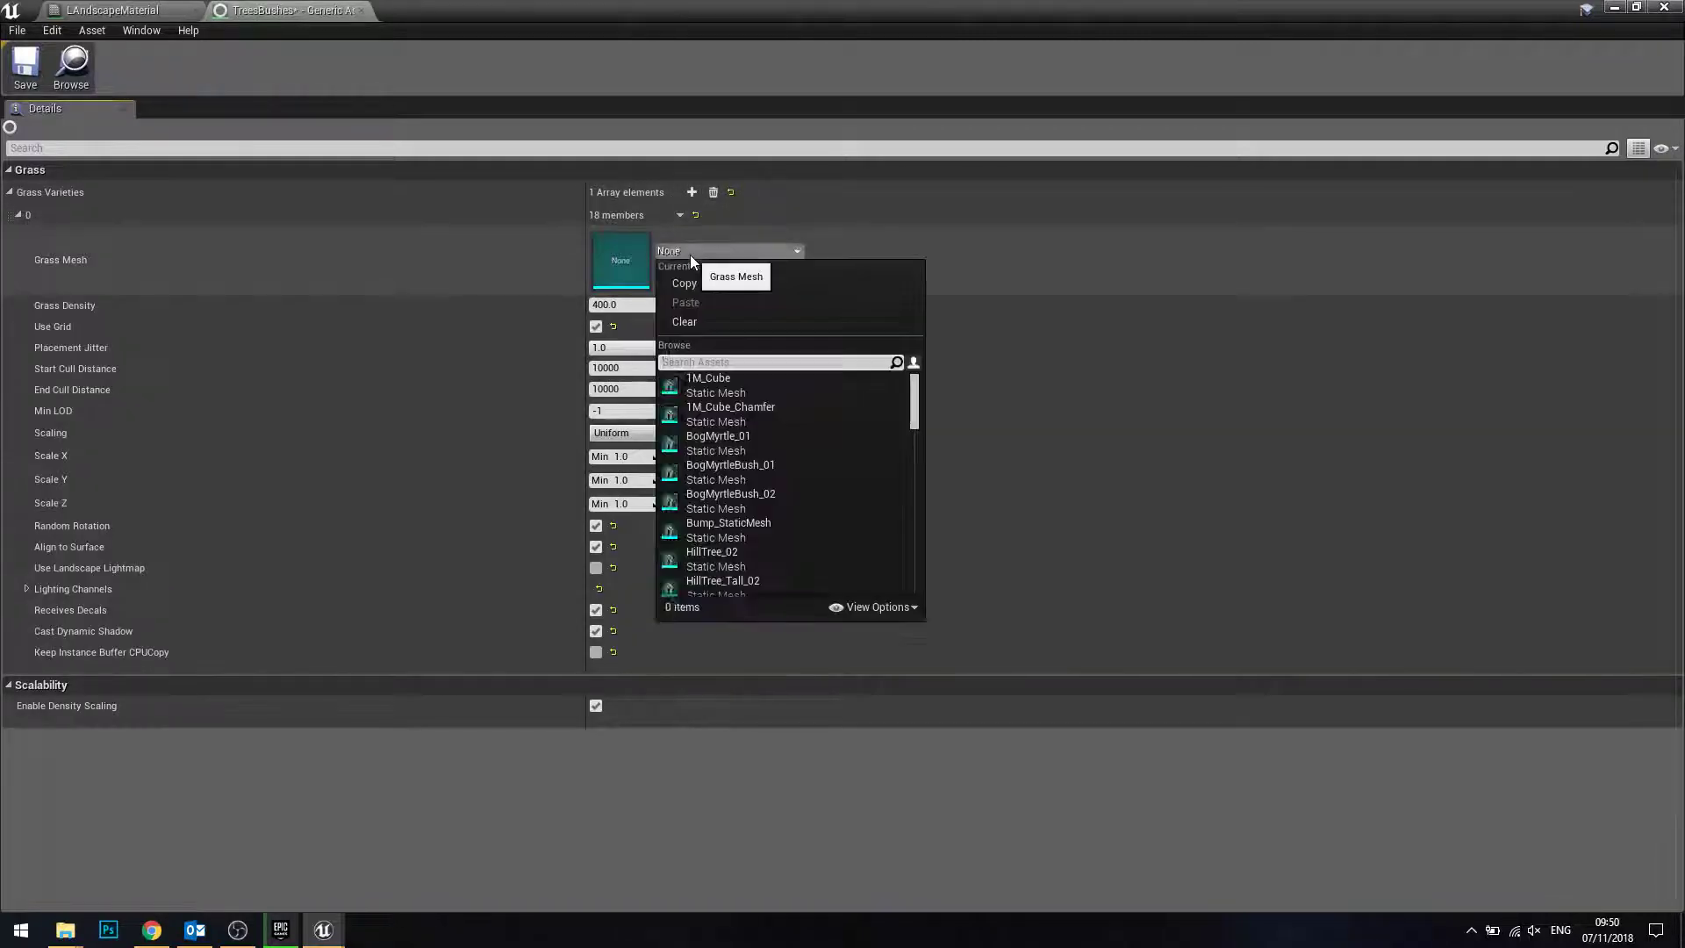
click(740, 455)
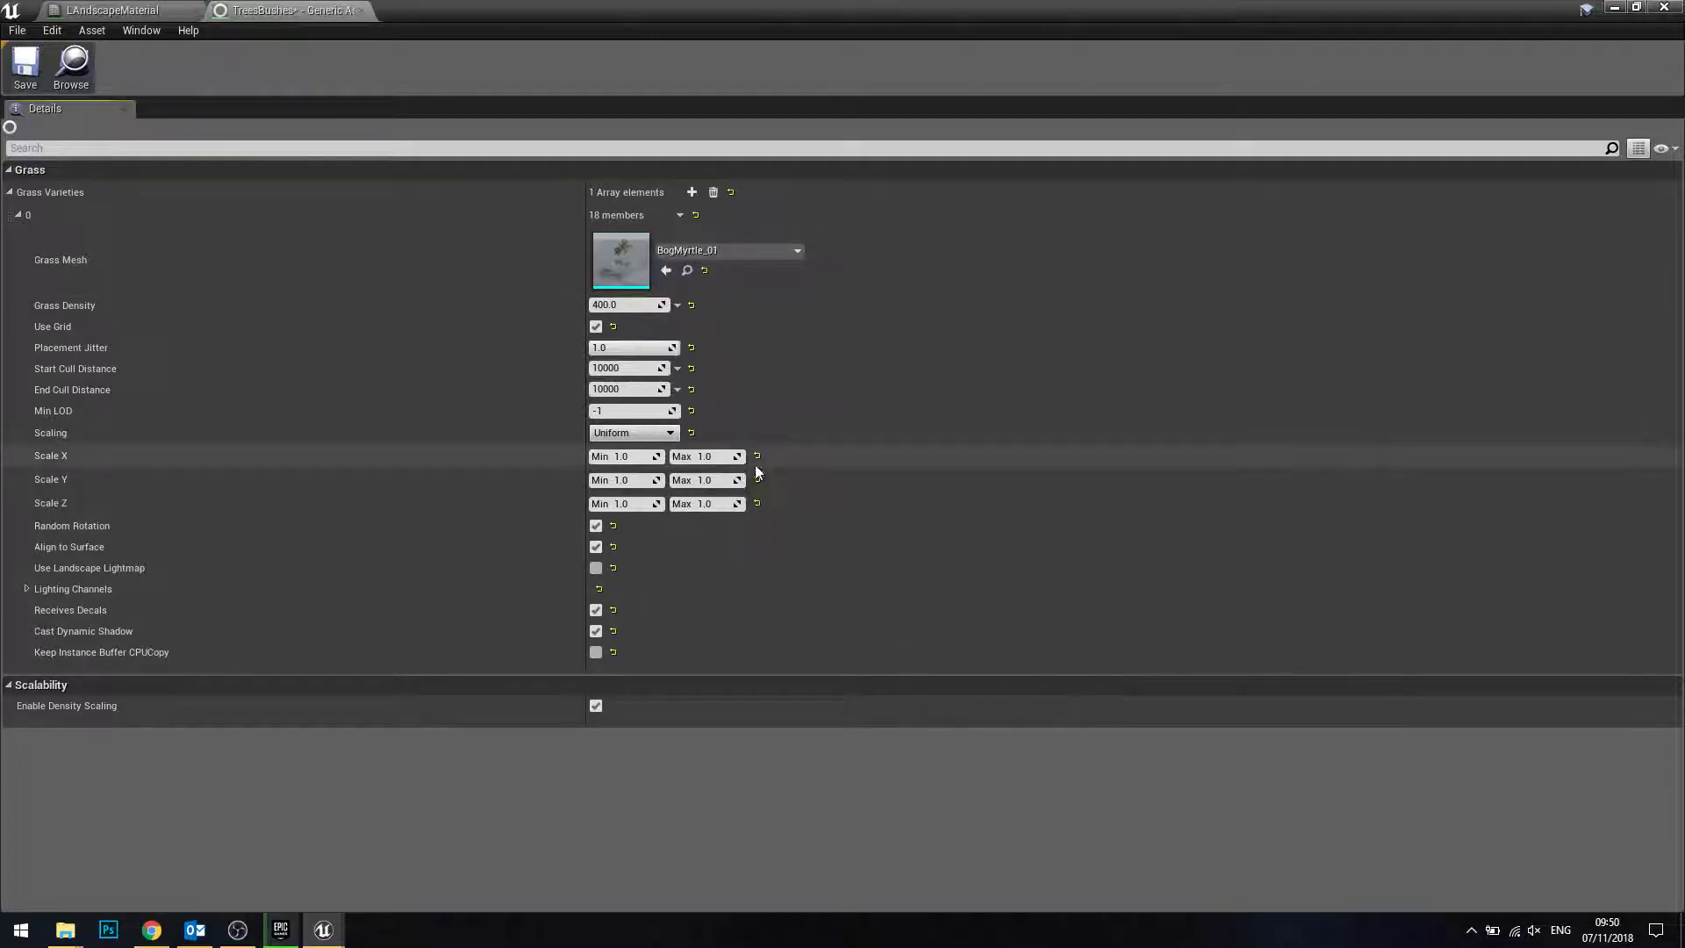
click(24, 77)
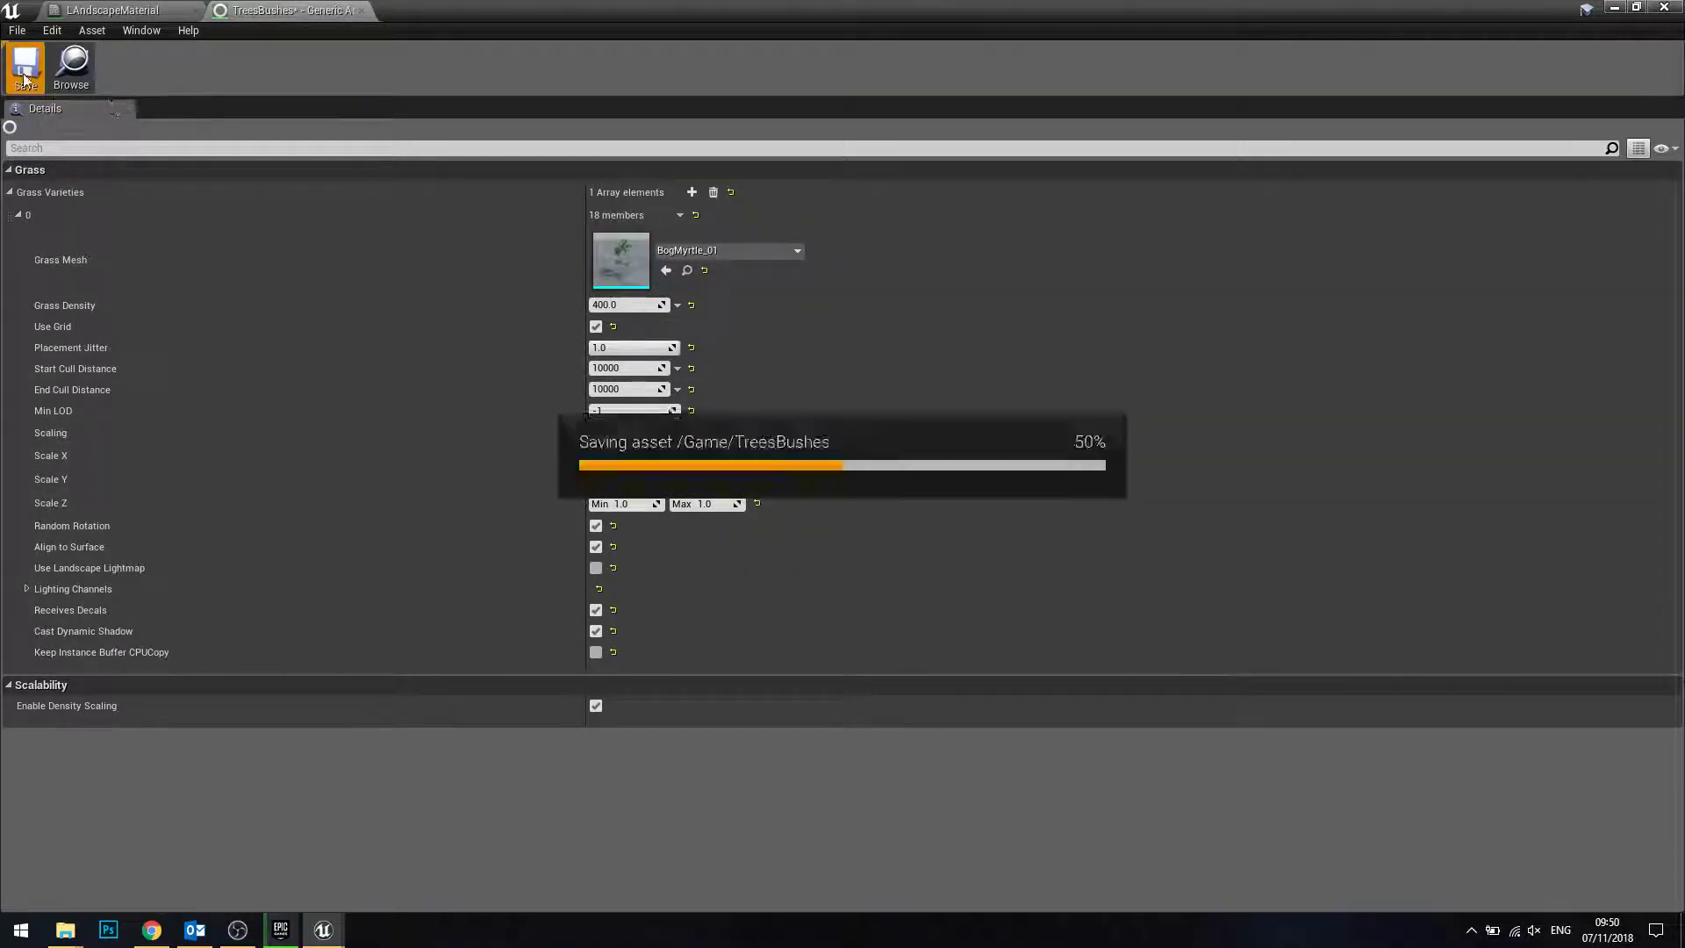
- Add a second grass variety but leave its mesh unset
click(18, 215)
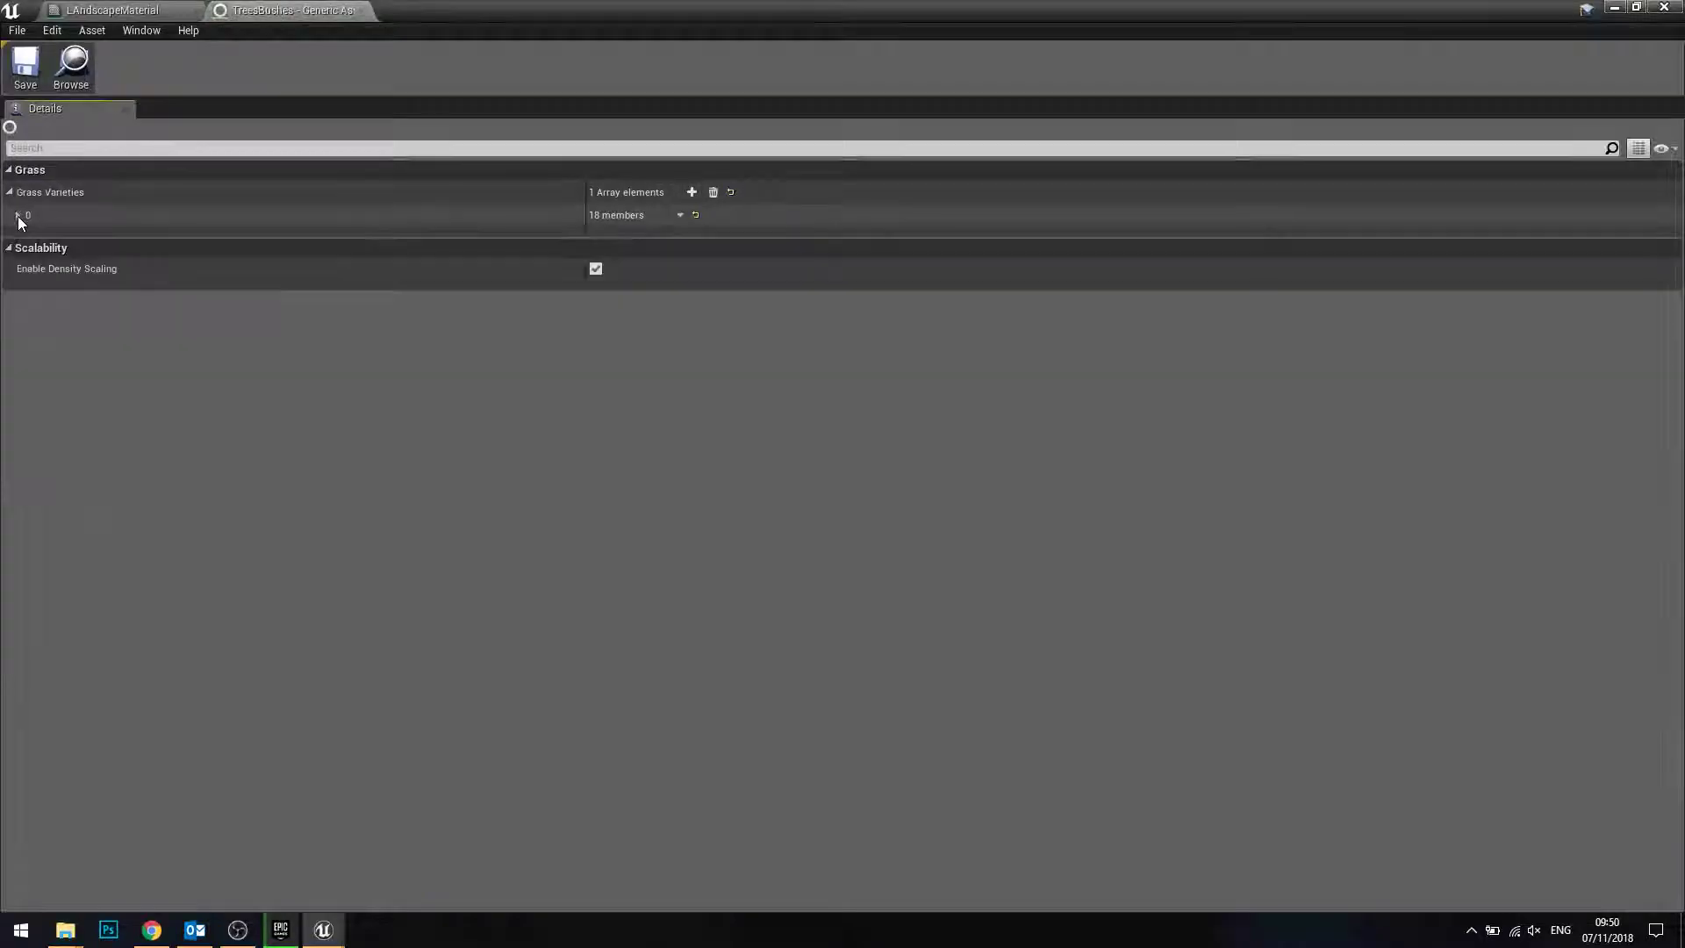
click(691, 192)
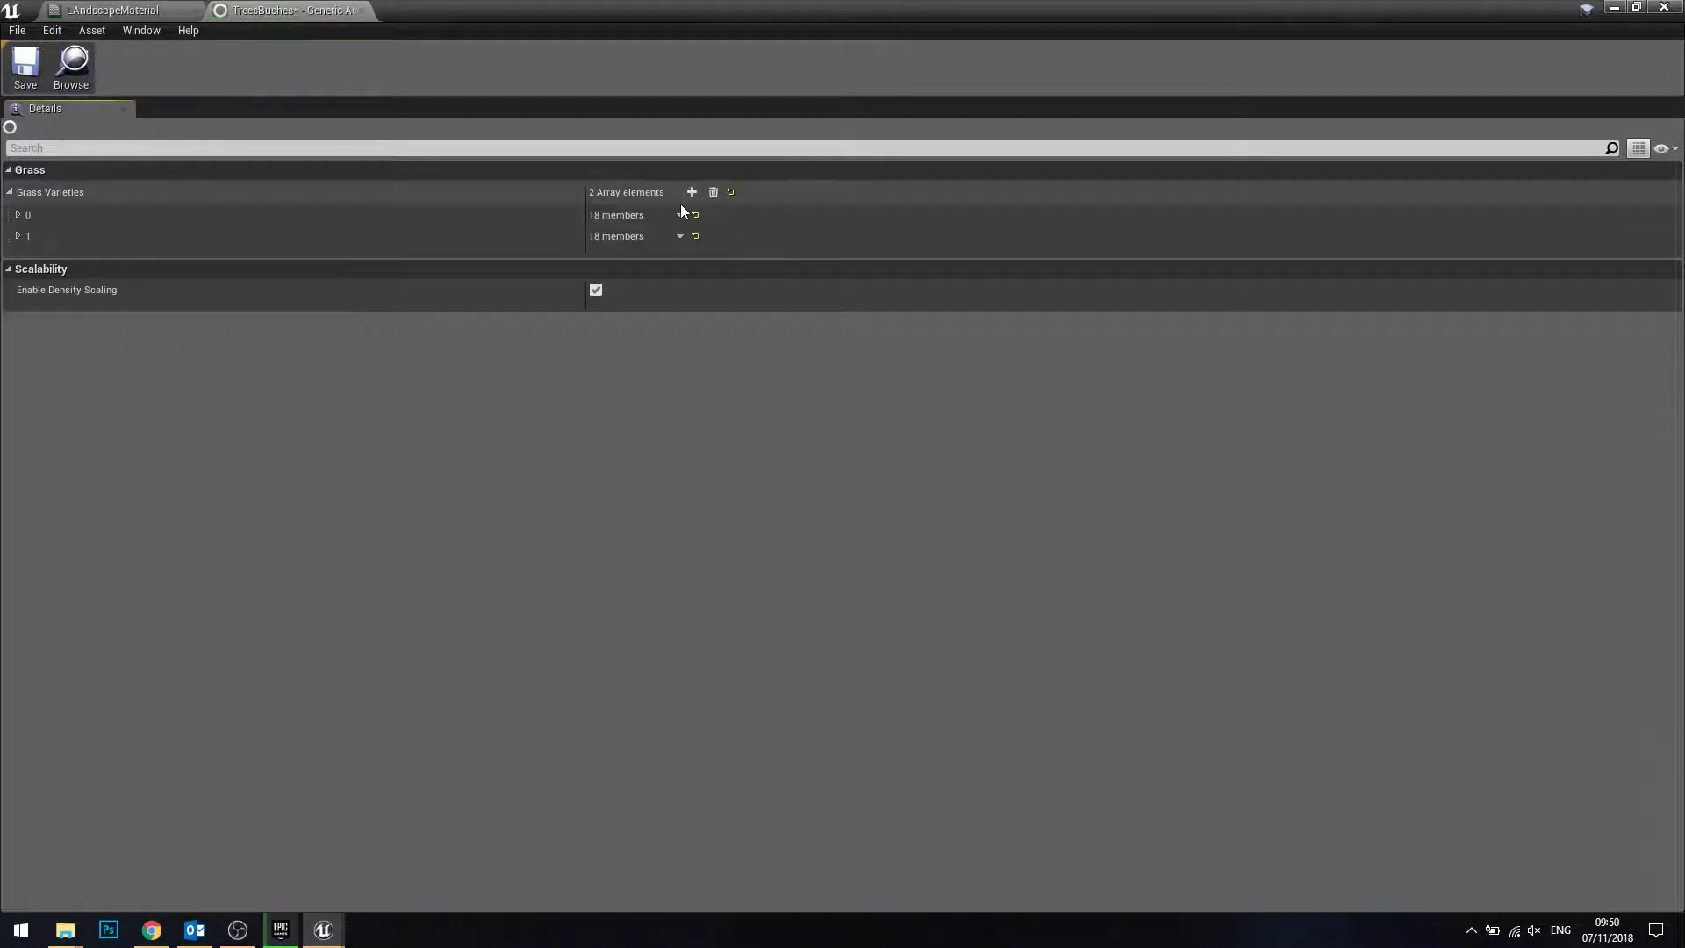
click(17, 236)
click(672, 274)
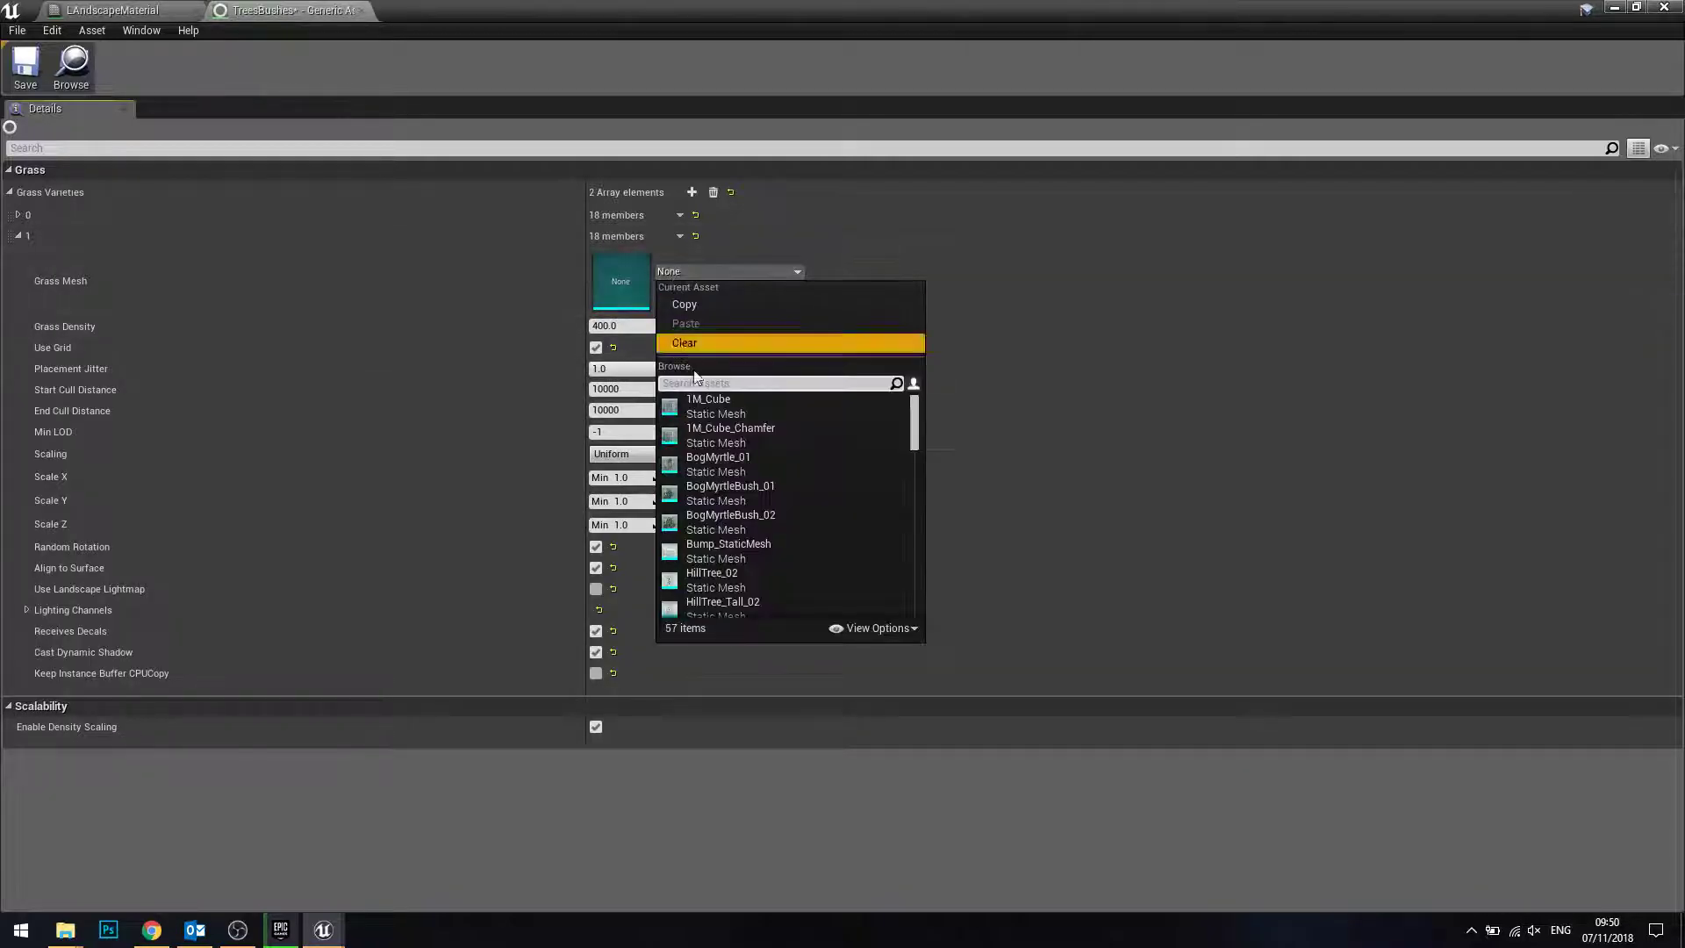
click(140, 249)
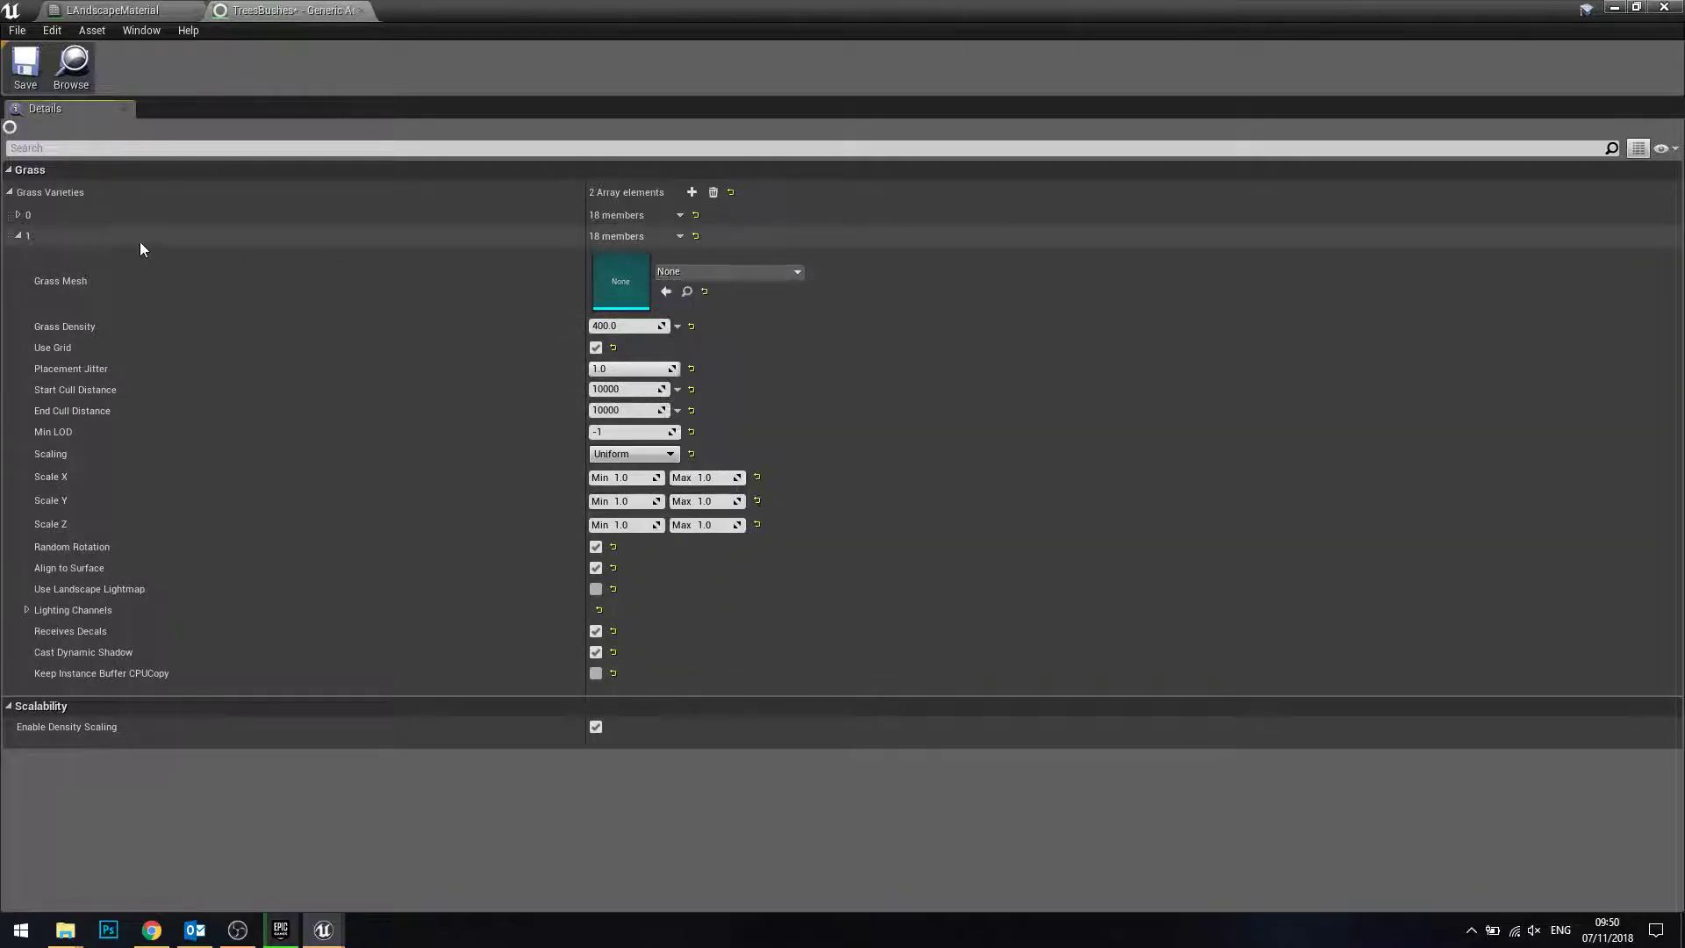
click(21, 238)
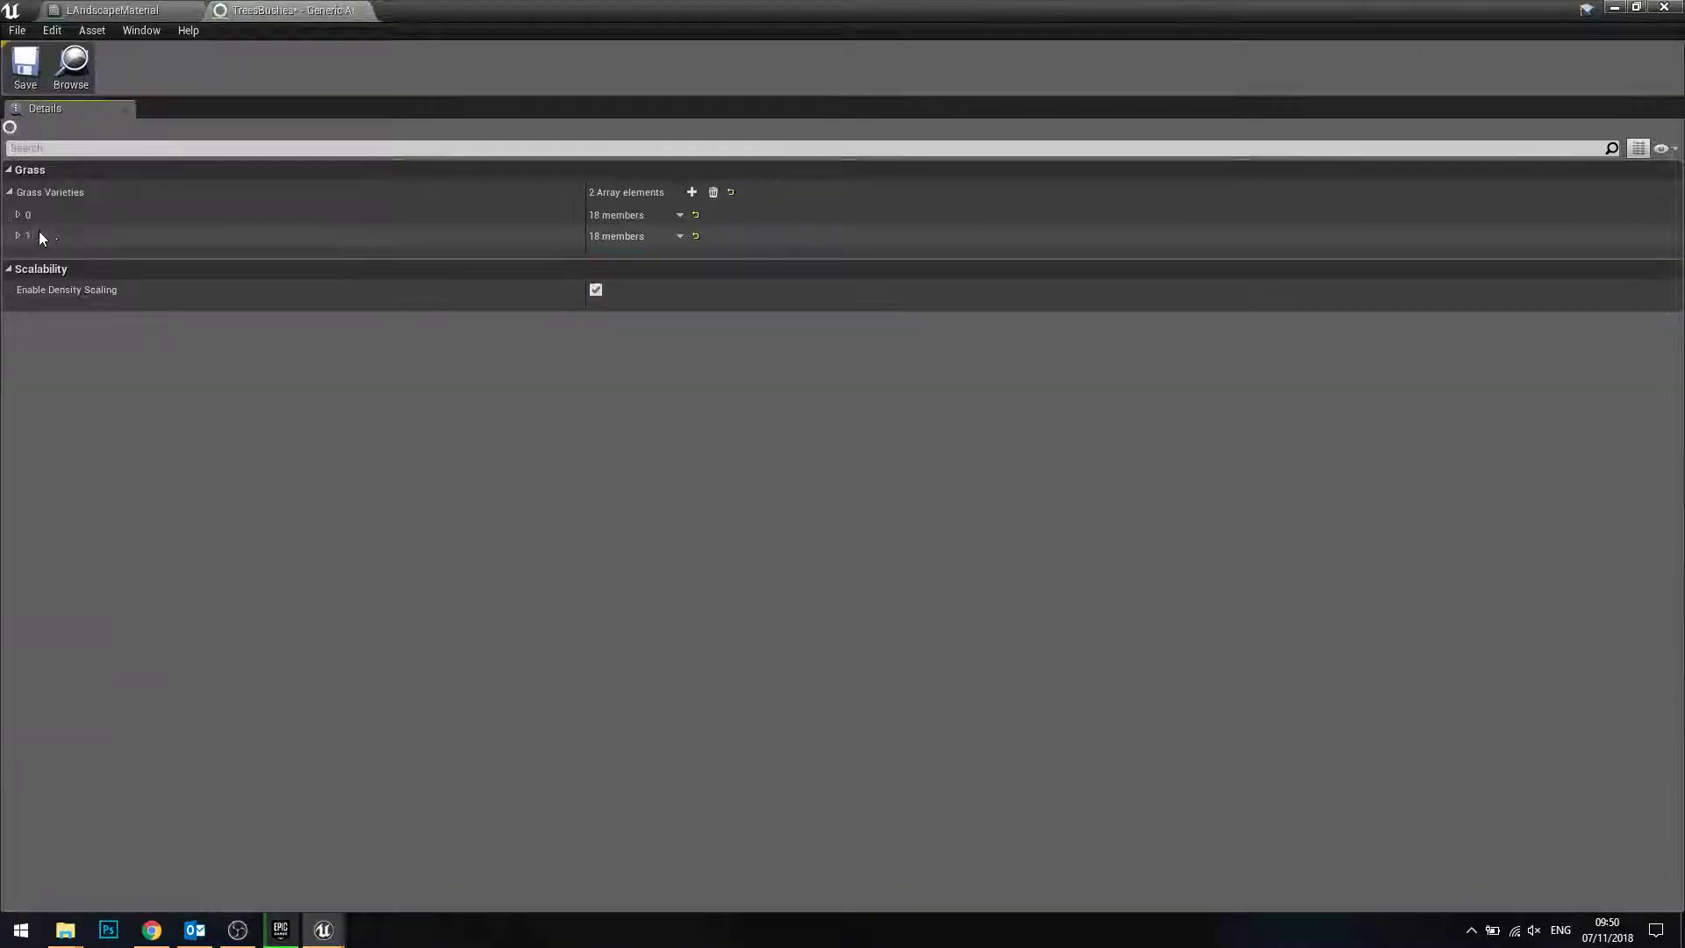
- Clear all varieties, add a single BogMyrtle_01 variety, and close the TreesBushes editor
click(713, 195)
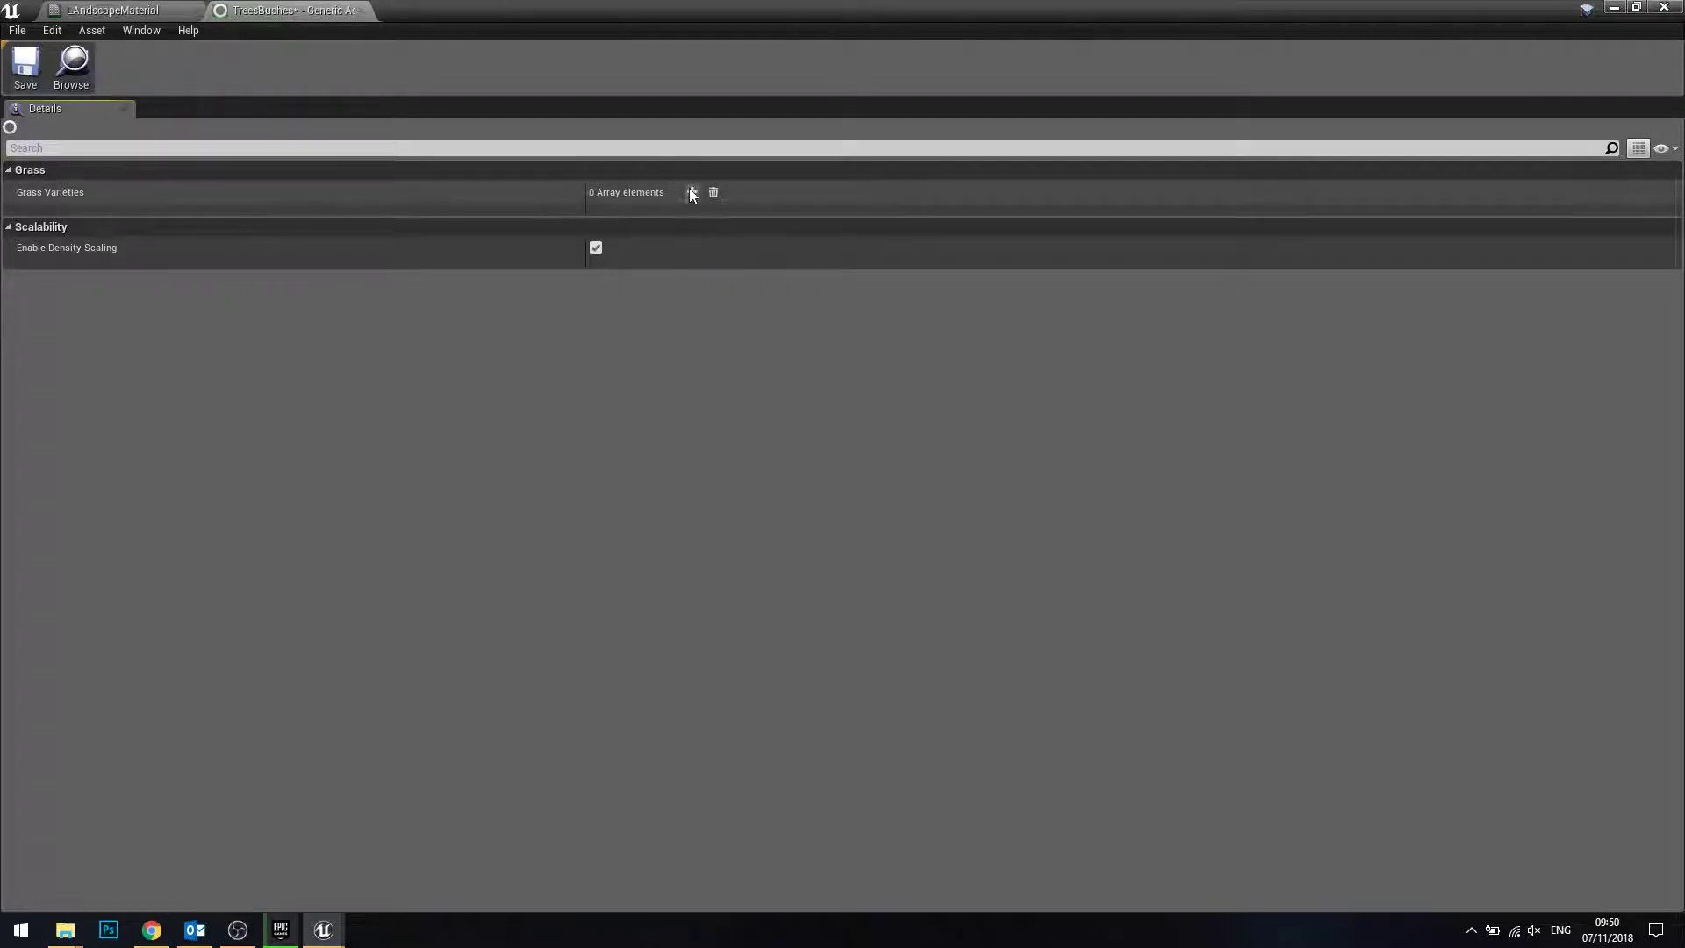
click(692, 193)
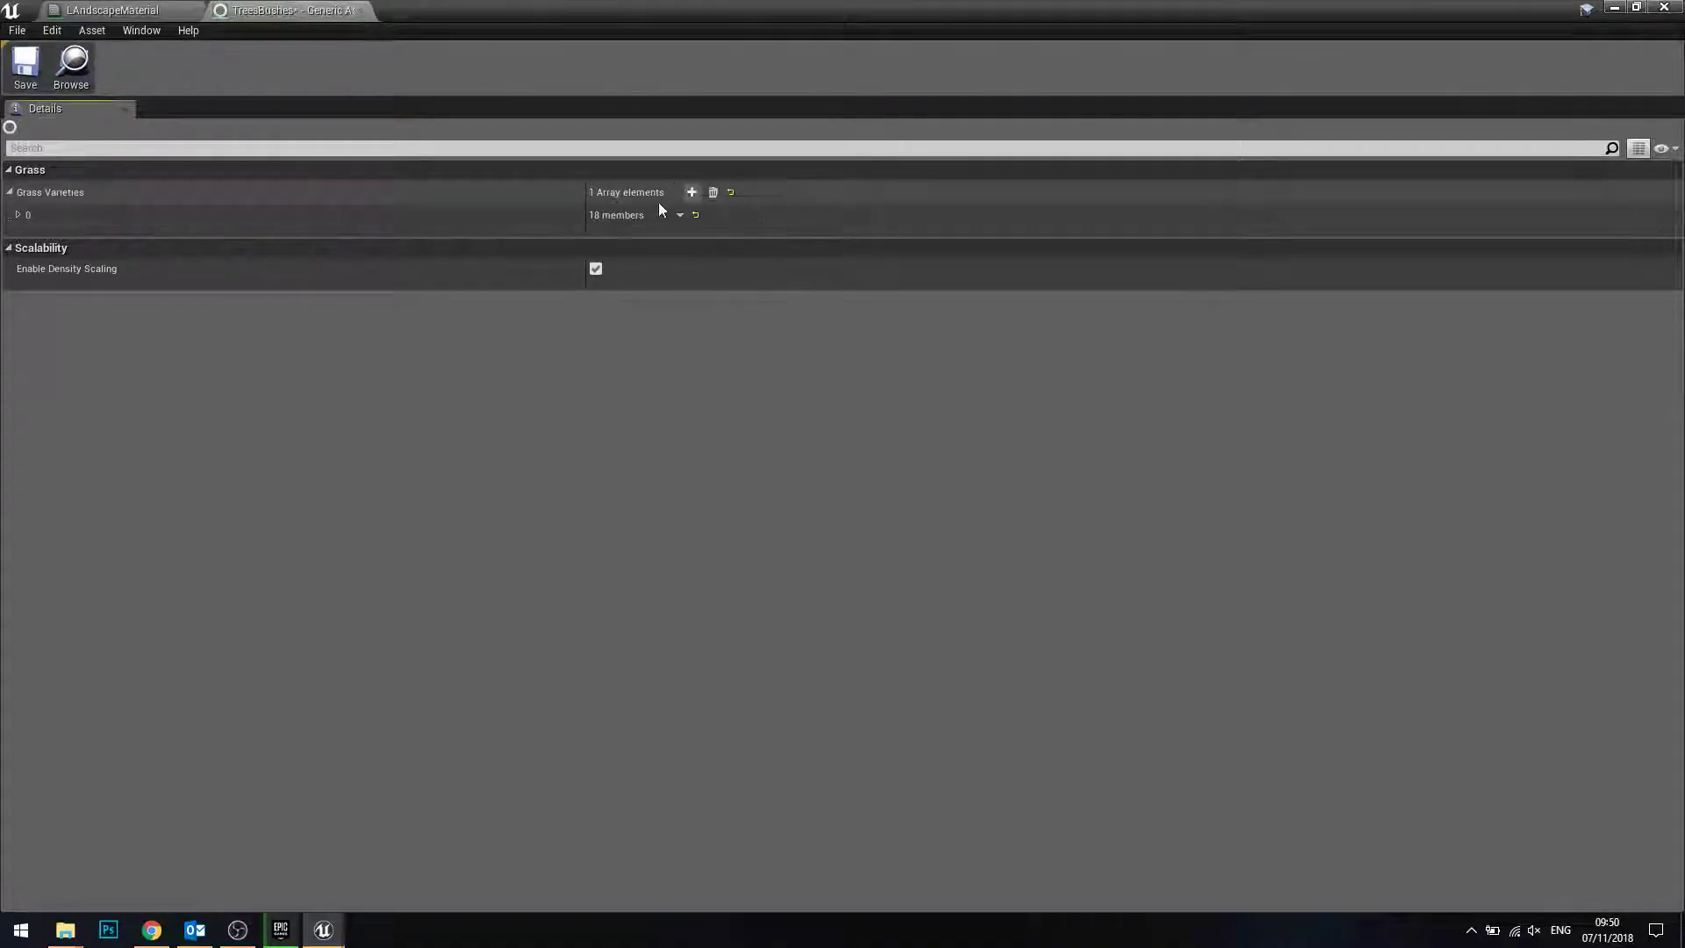
click(18, 215)
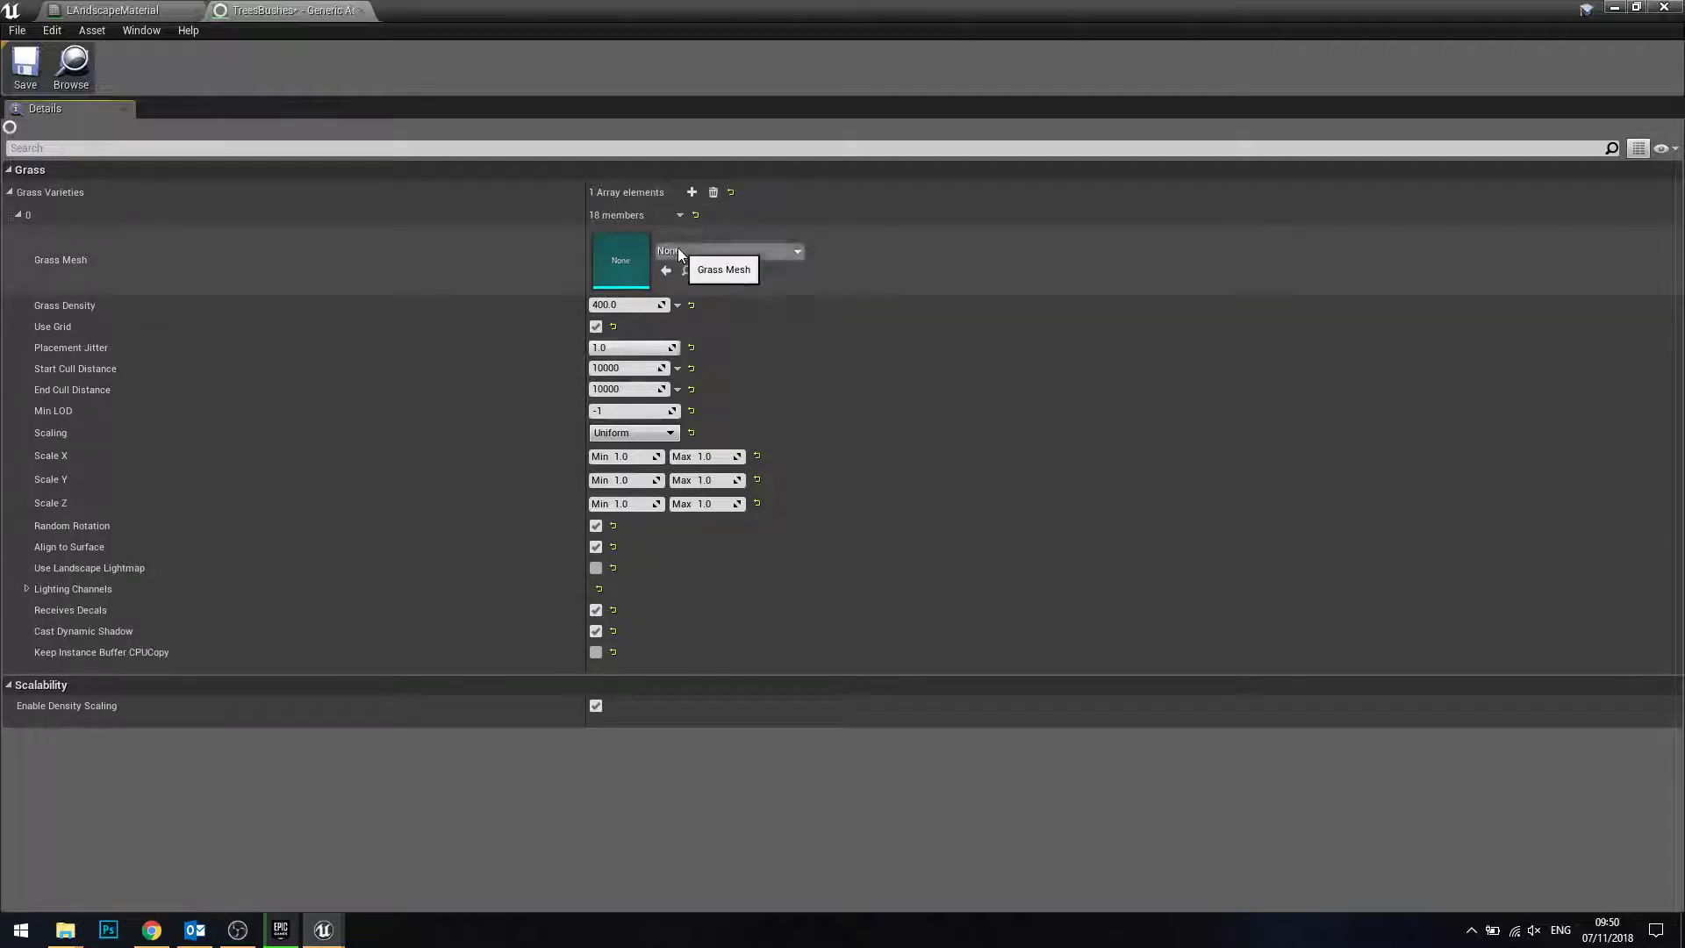
click(730, 250)
click(746, 441)
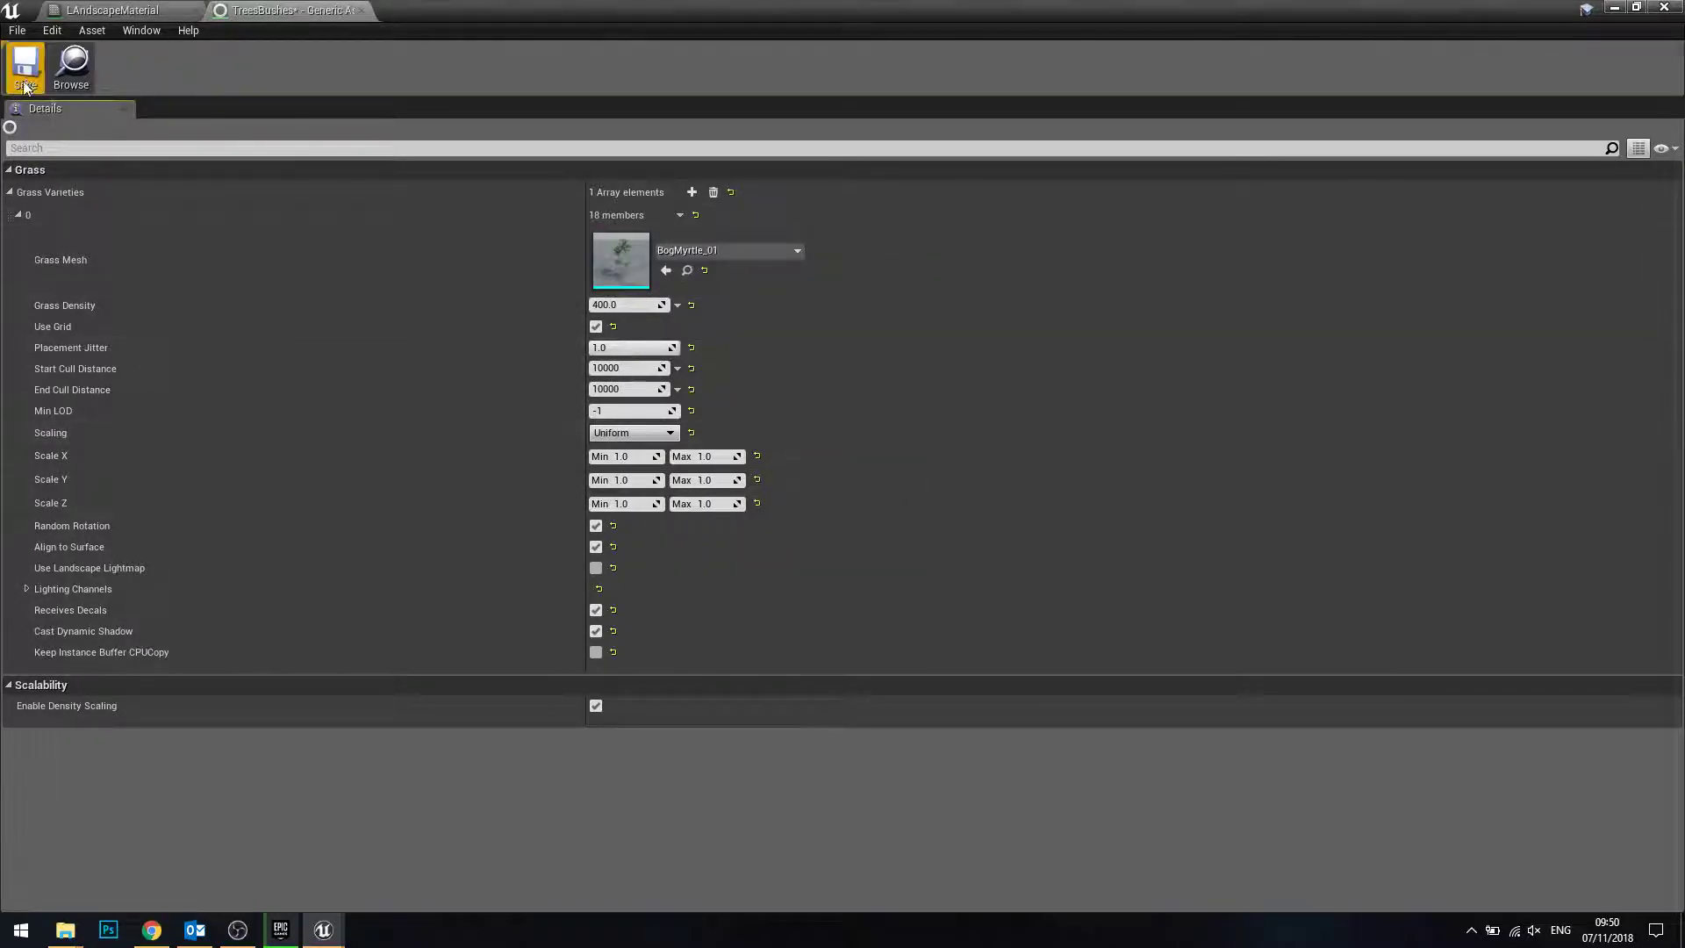
click(362, 10)
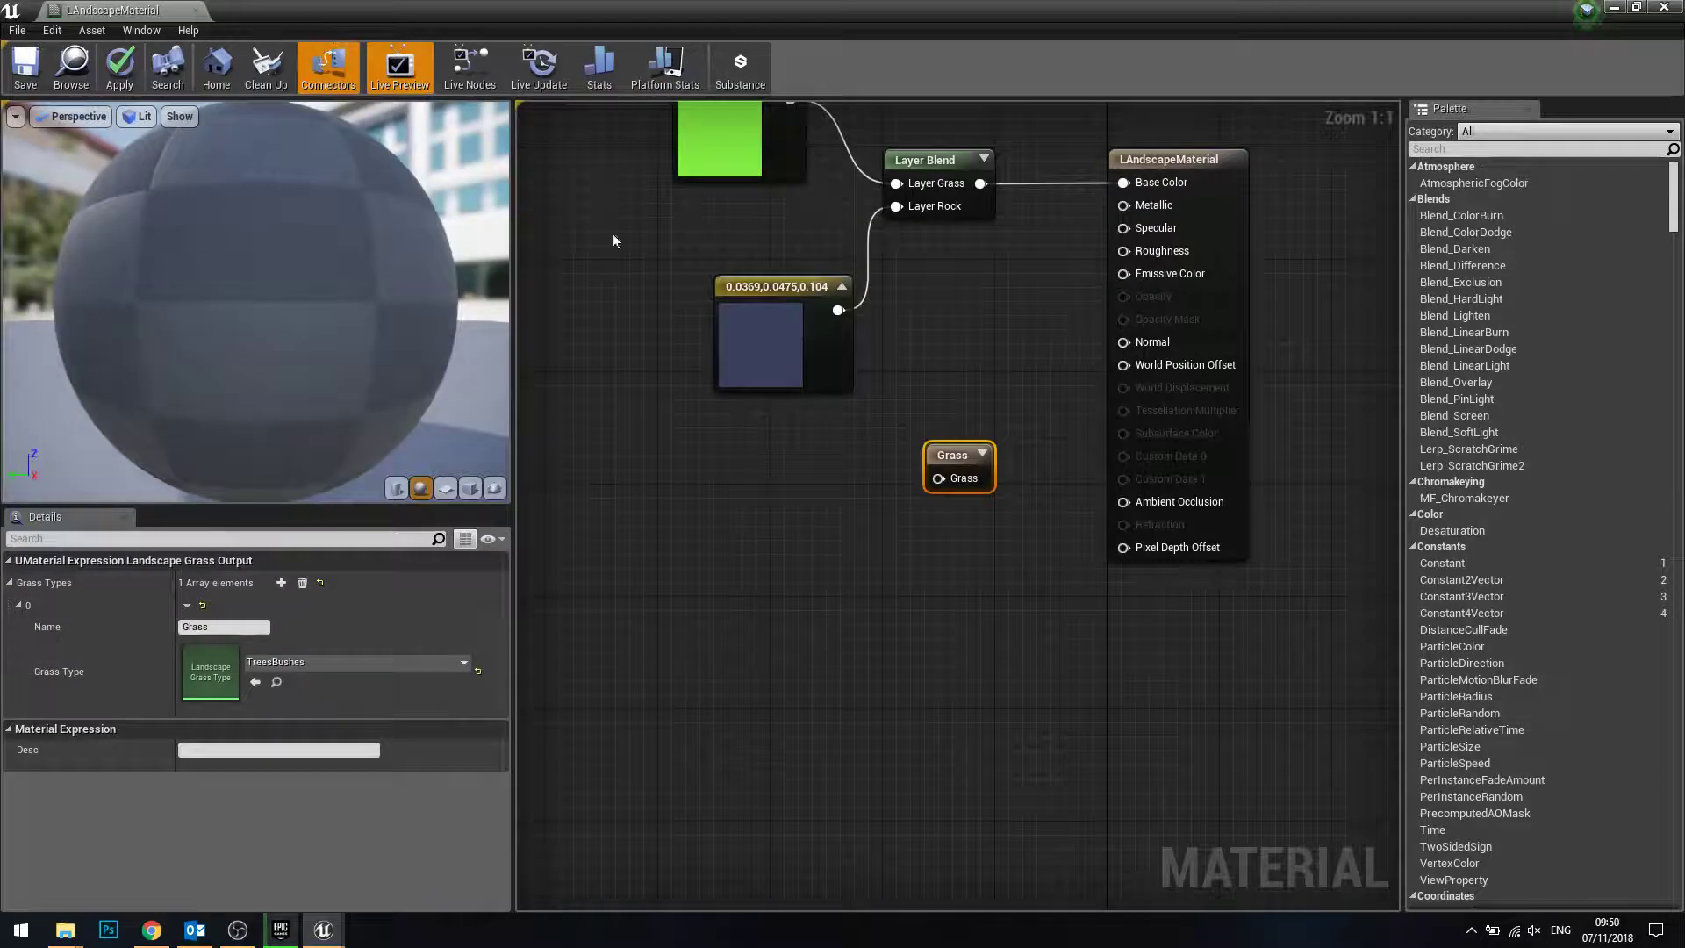
click(987, 443)
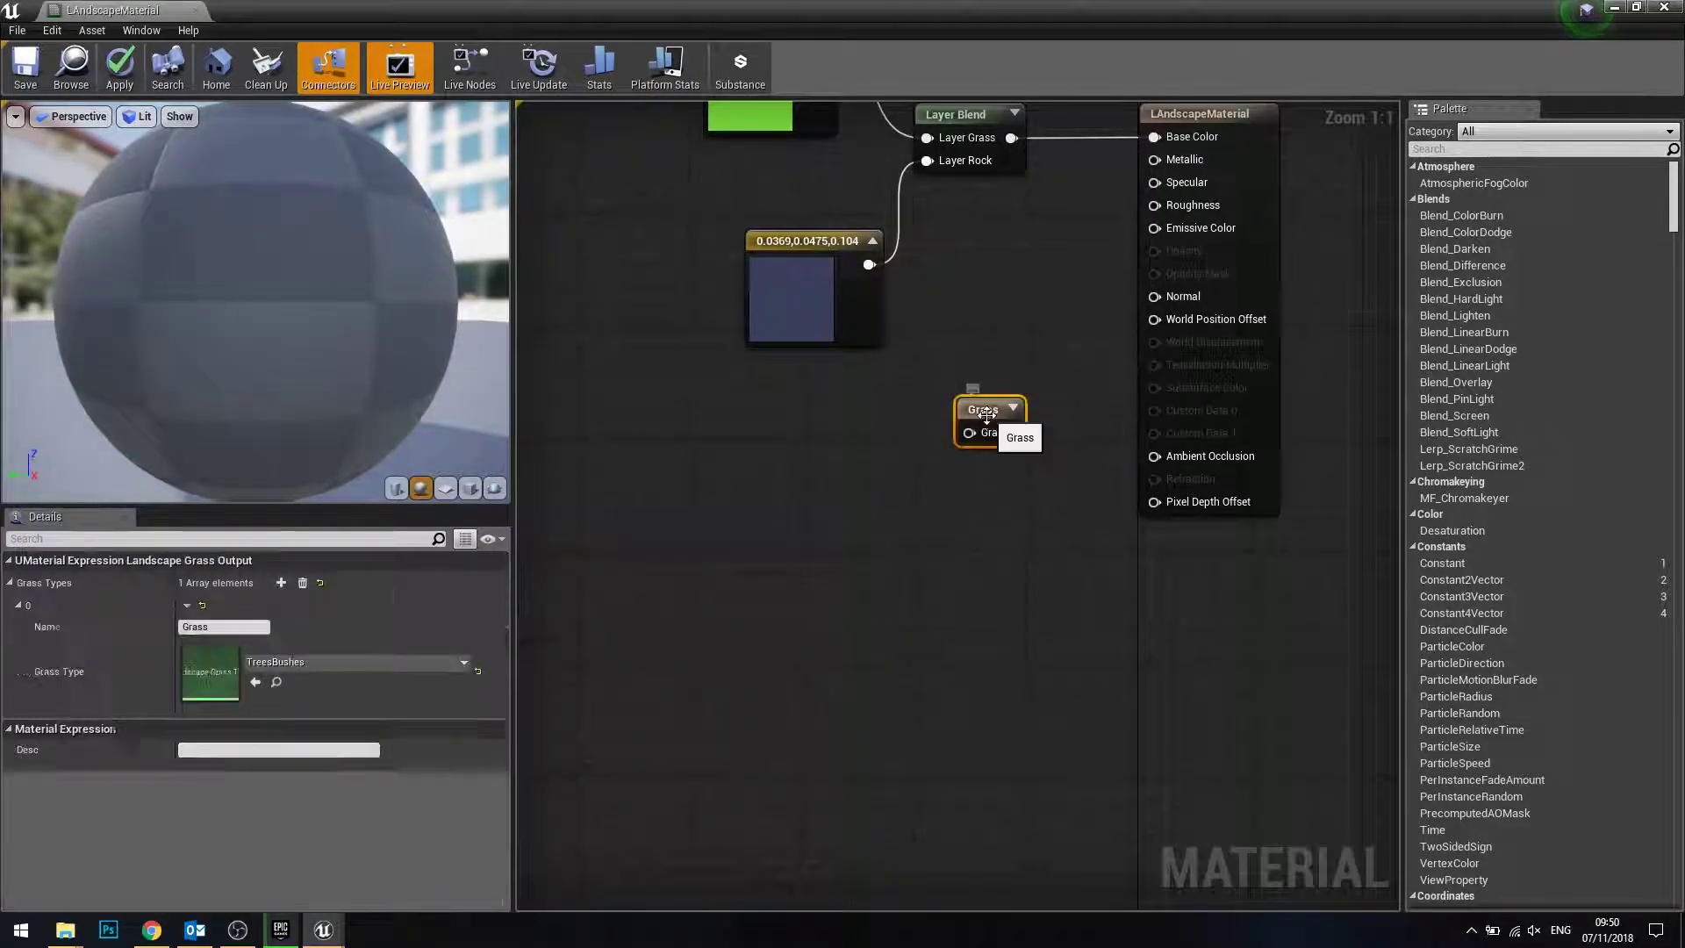
click(296, 664)
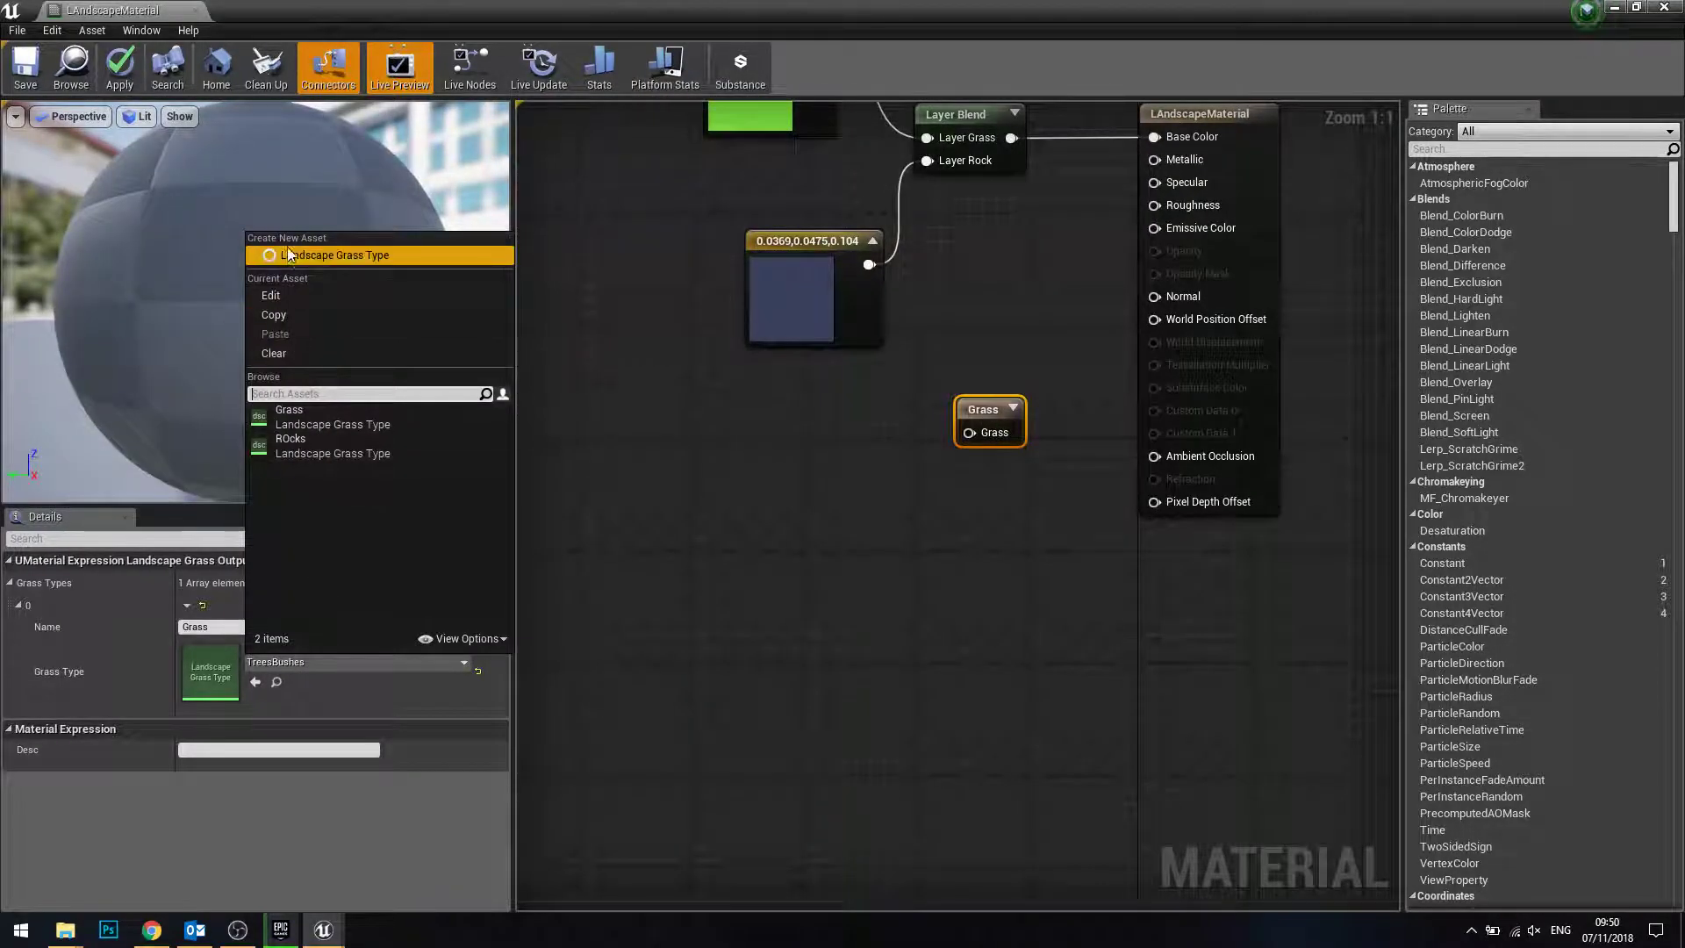
click(204, 678)
click(369, 663)
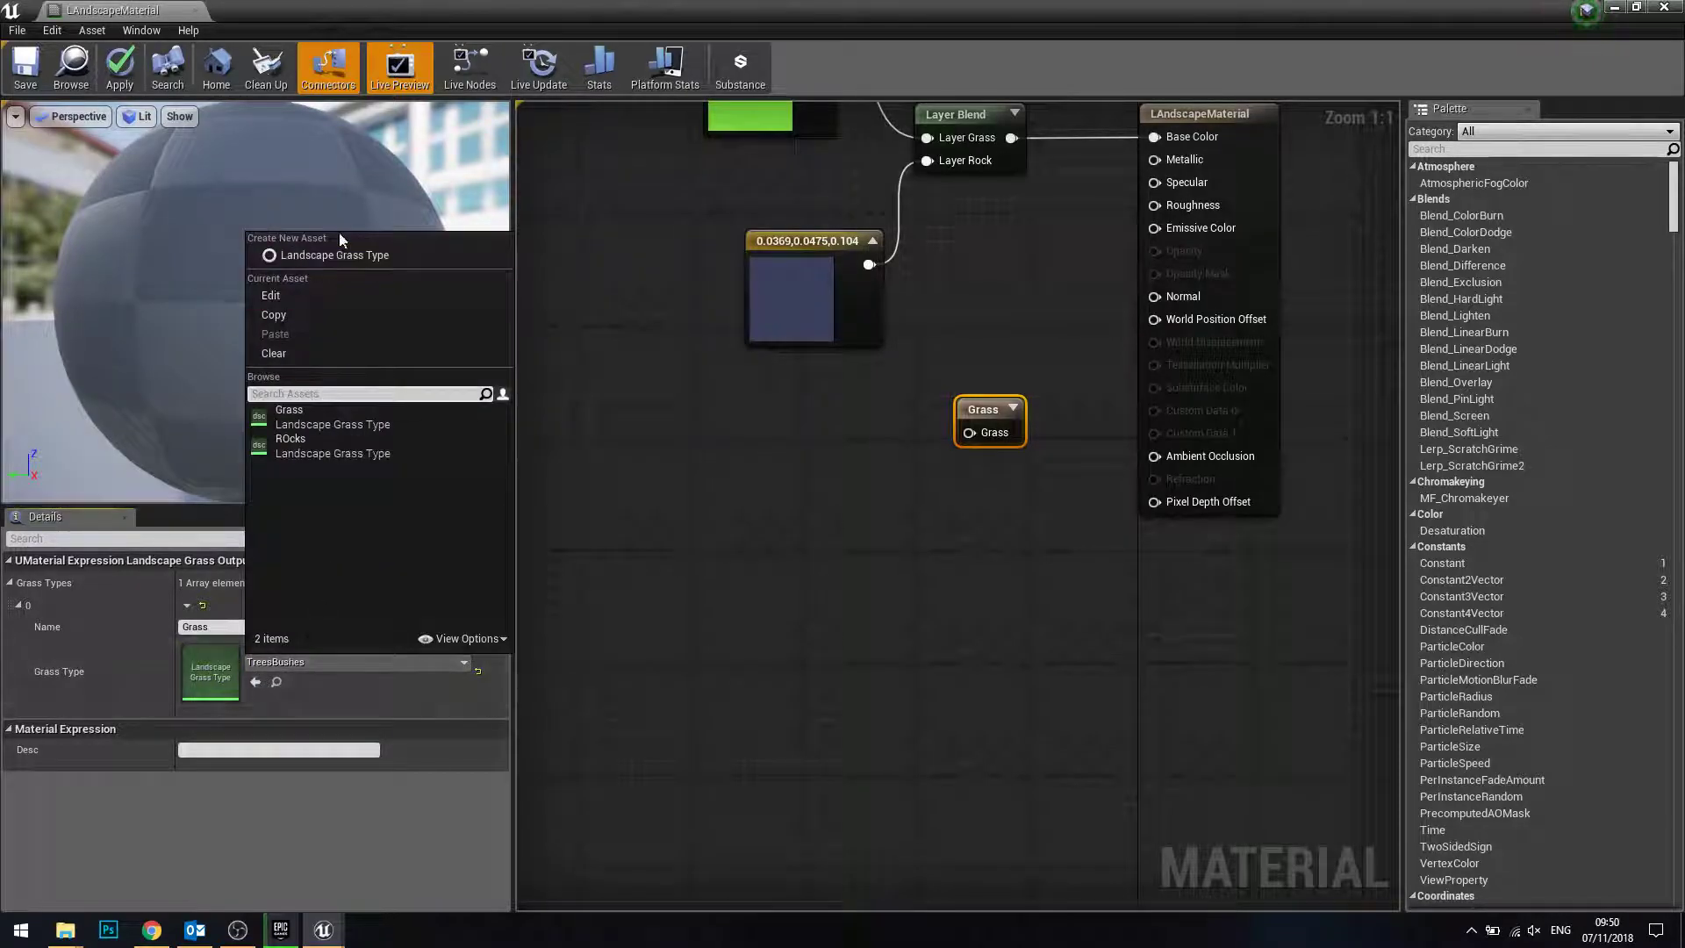
click(854, 559)
click(1000, 420)
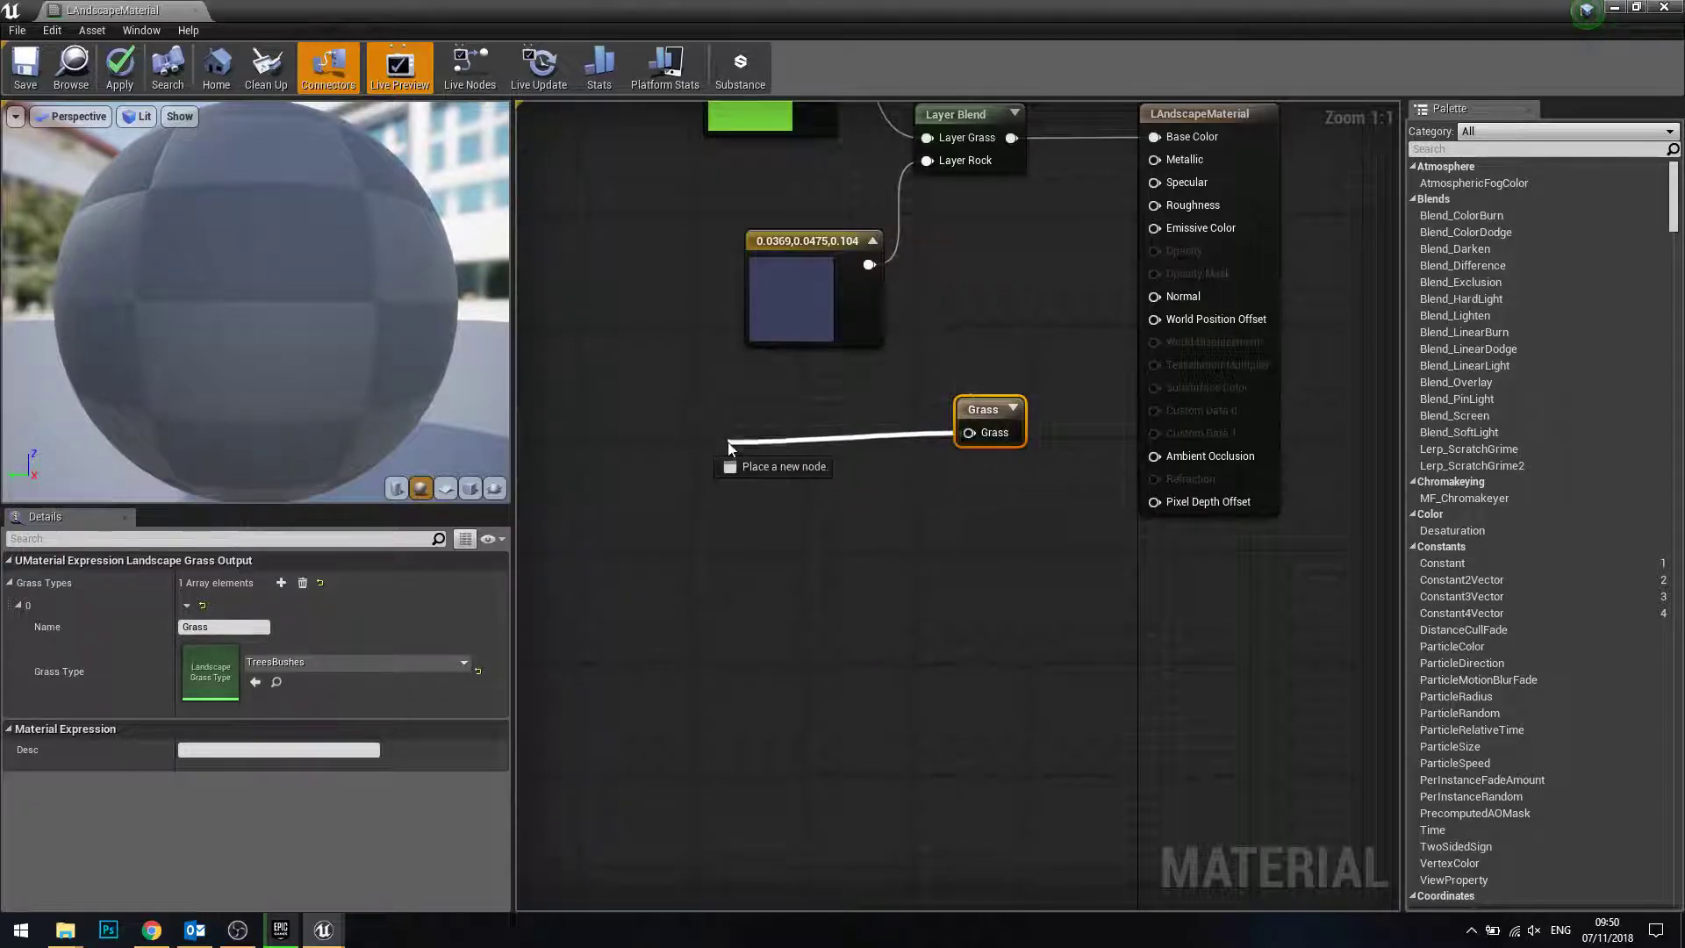
- Add a LandscapeLayerSample node wired into the Grass output's input
drag(969, 432, 729, 445)
text(Landscape)
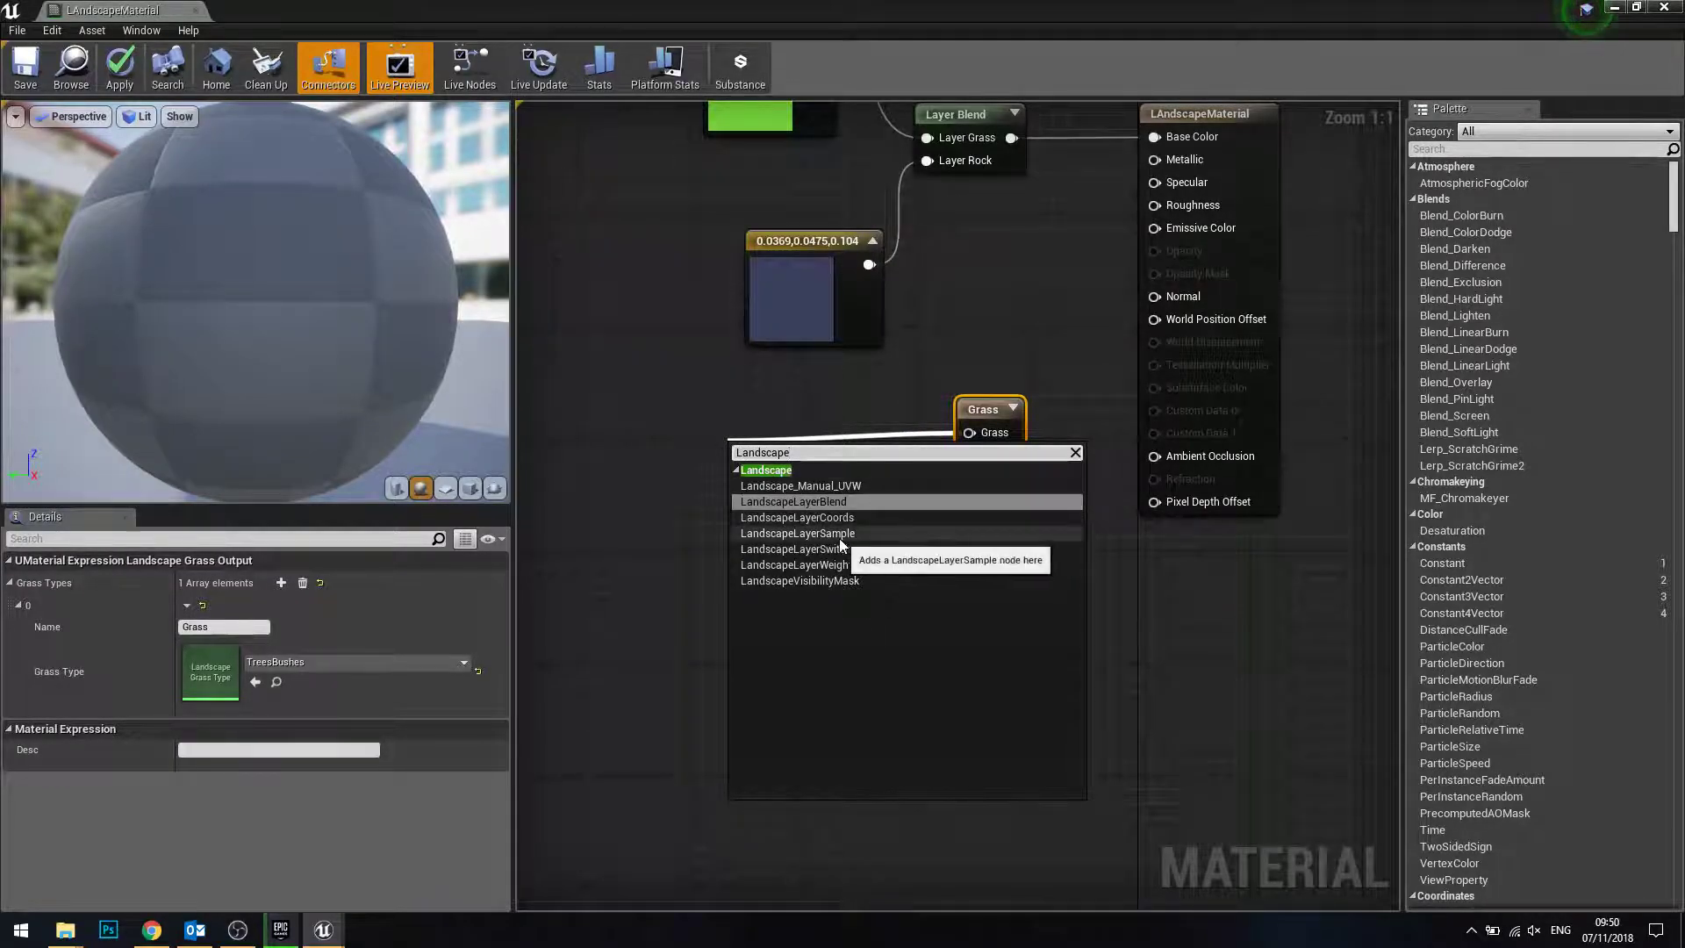
click(794, 533)
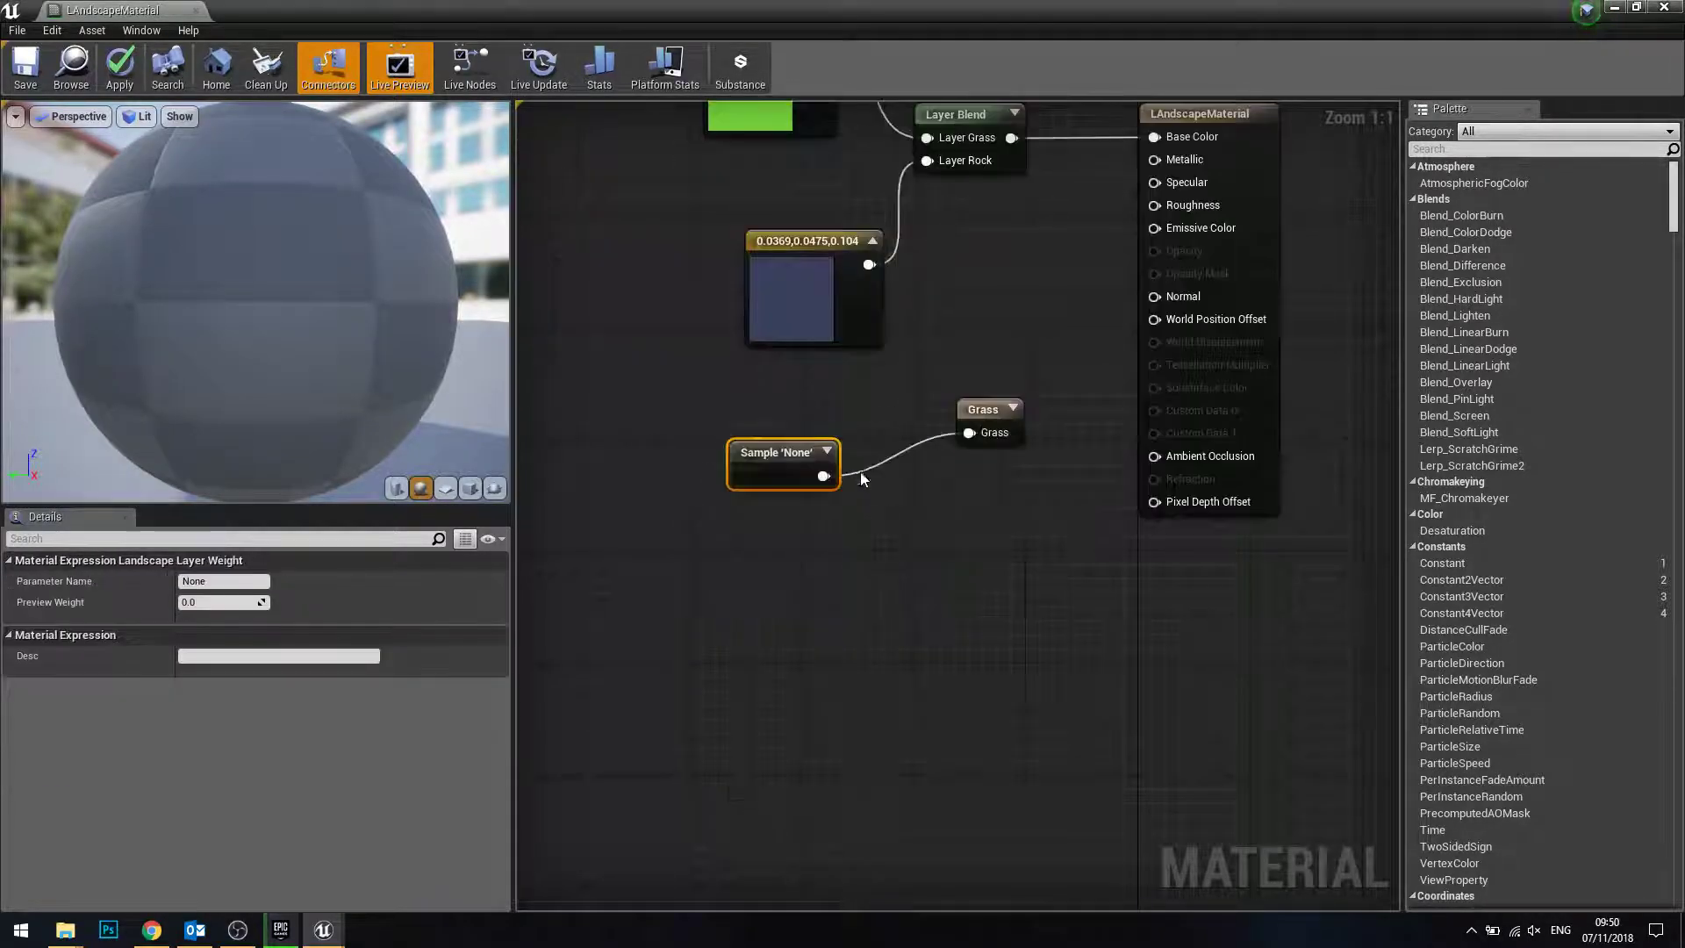
drag(811, 453, 800, 411)
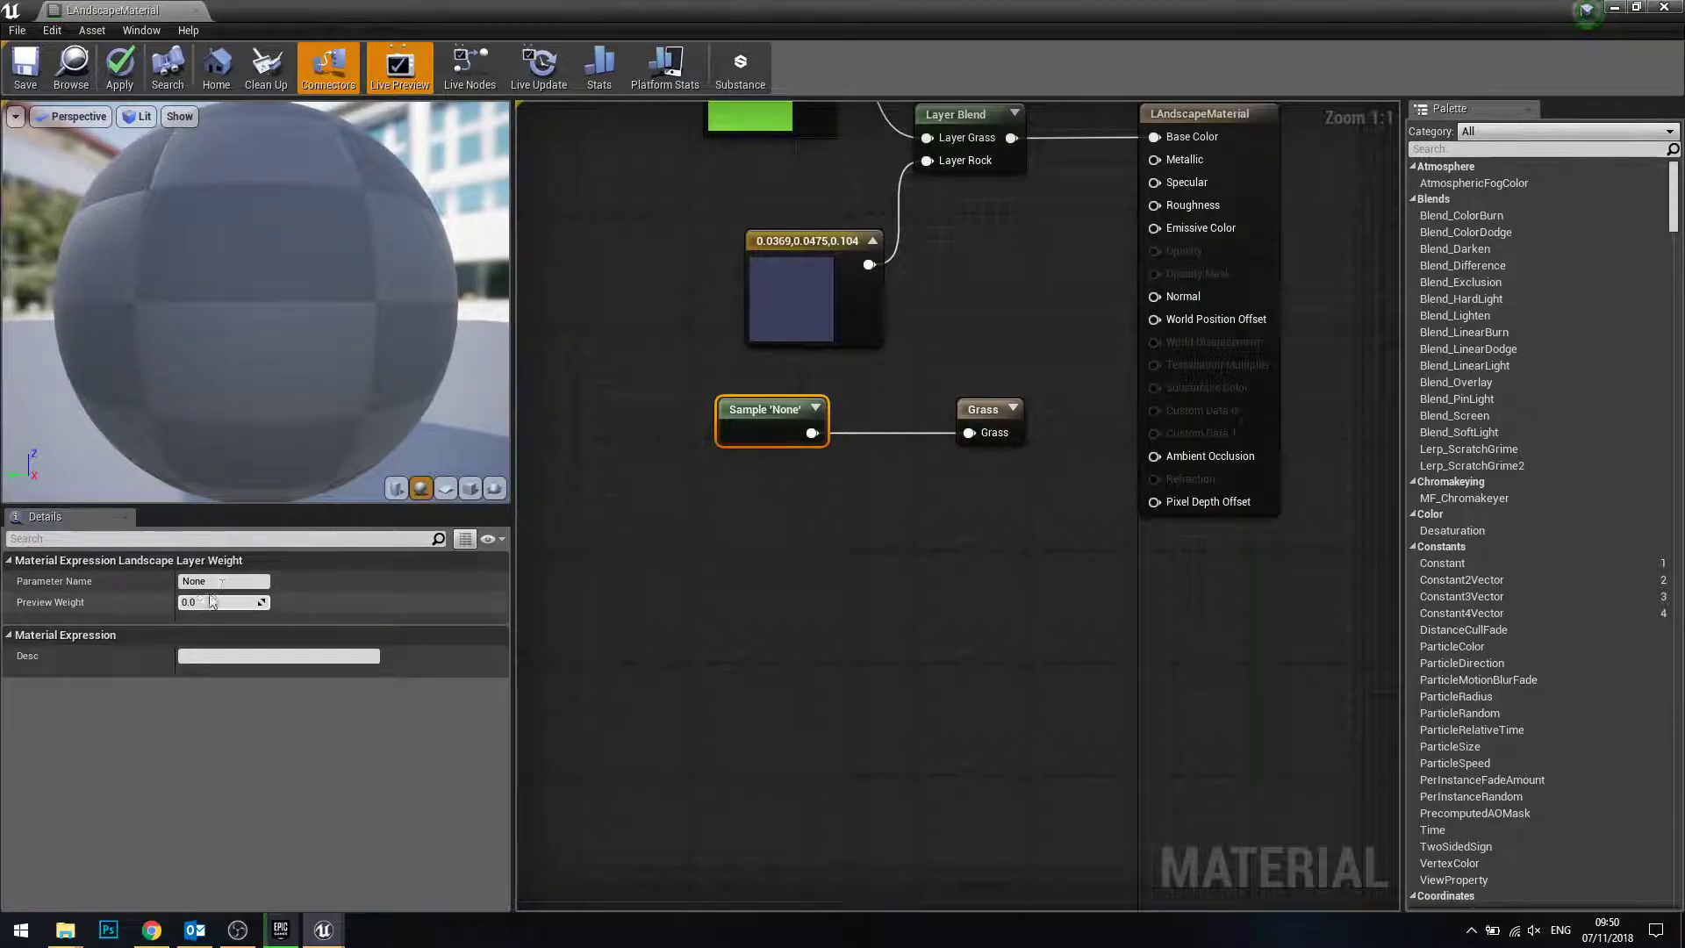
- Set the sample node's Parameter Name to Grass and frame the whole graph
click(185, 581)
double_click(187, 581)
text(Gra)
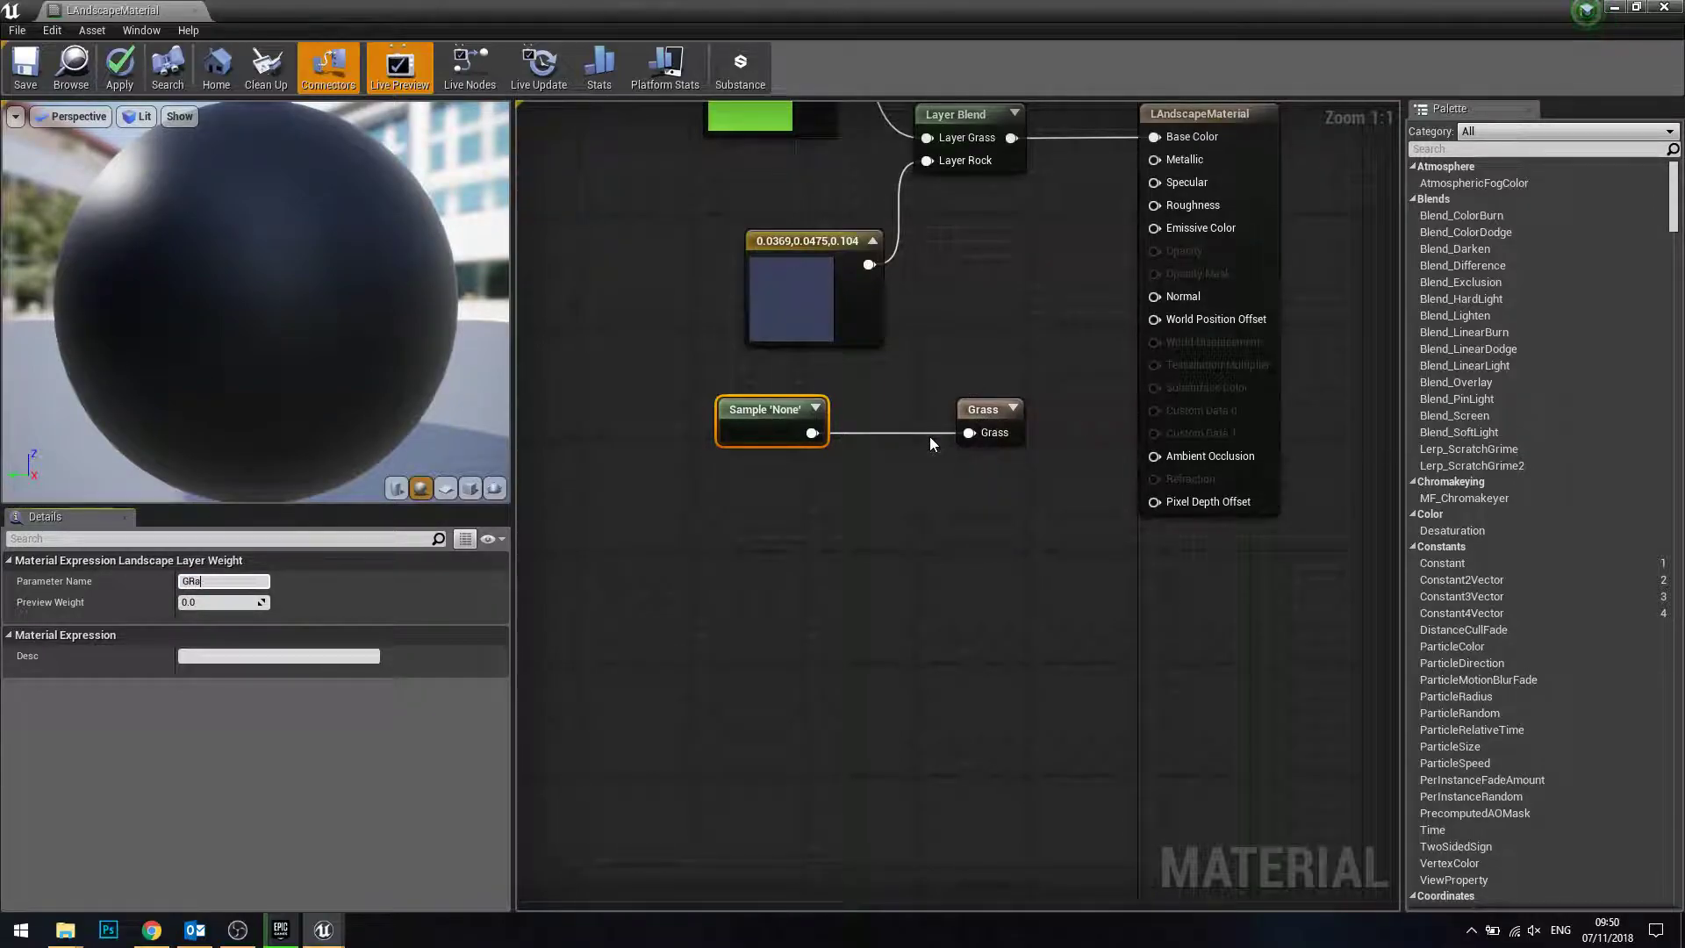
text(s)
key(Return)
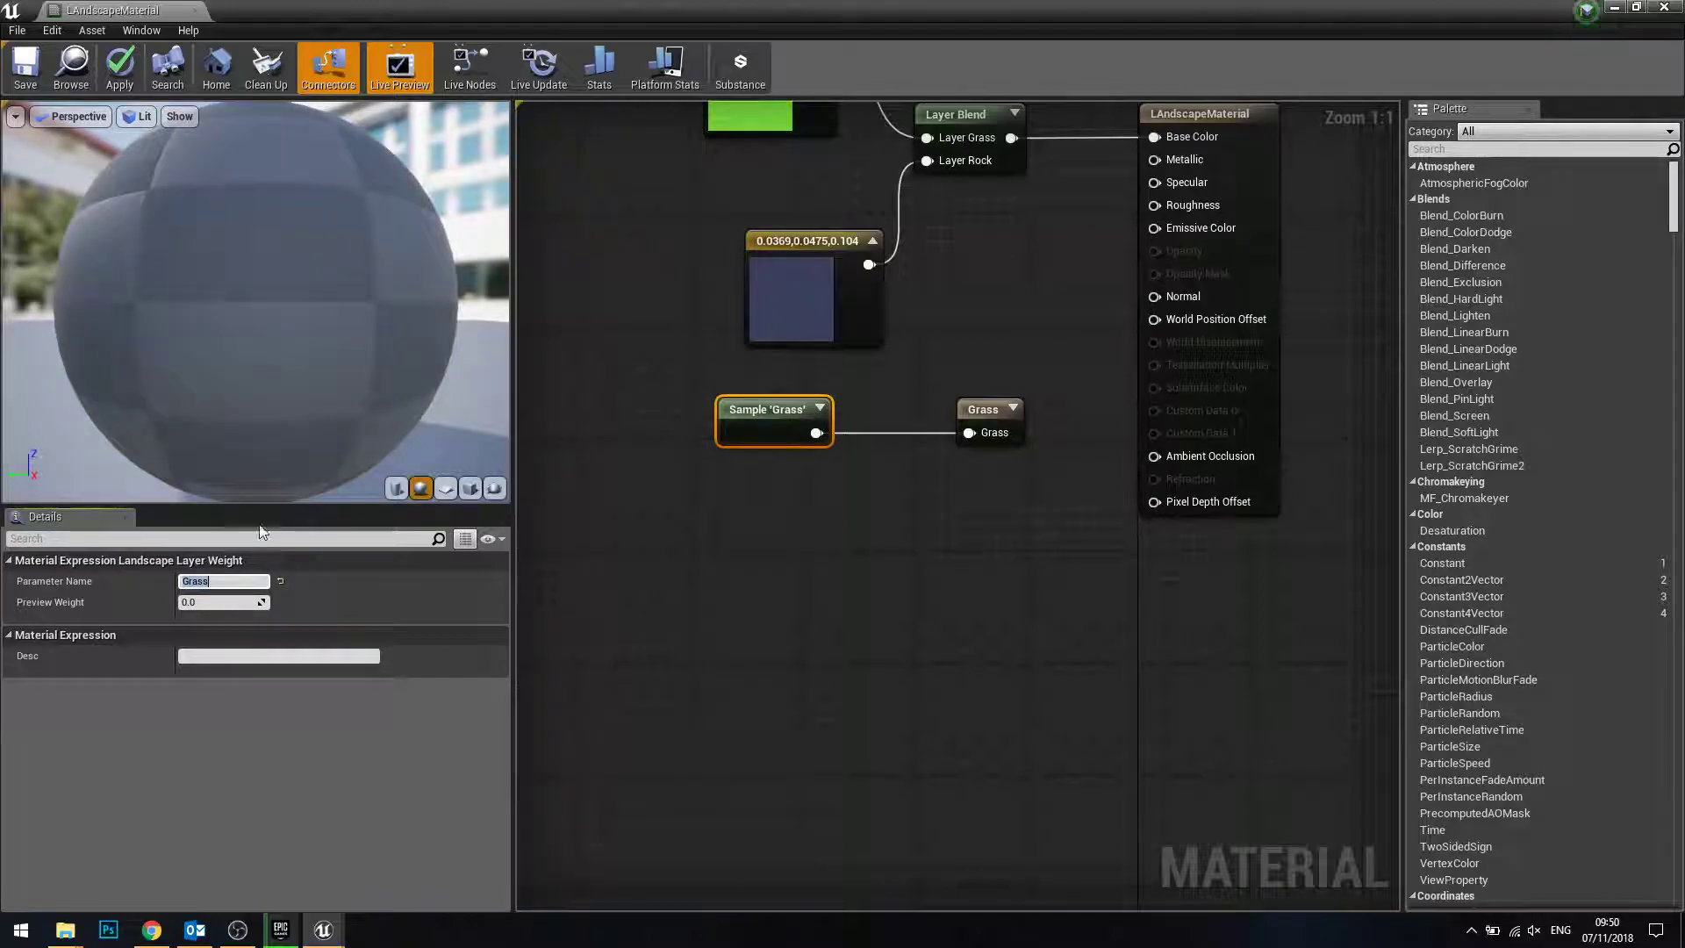
key(Home)
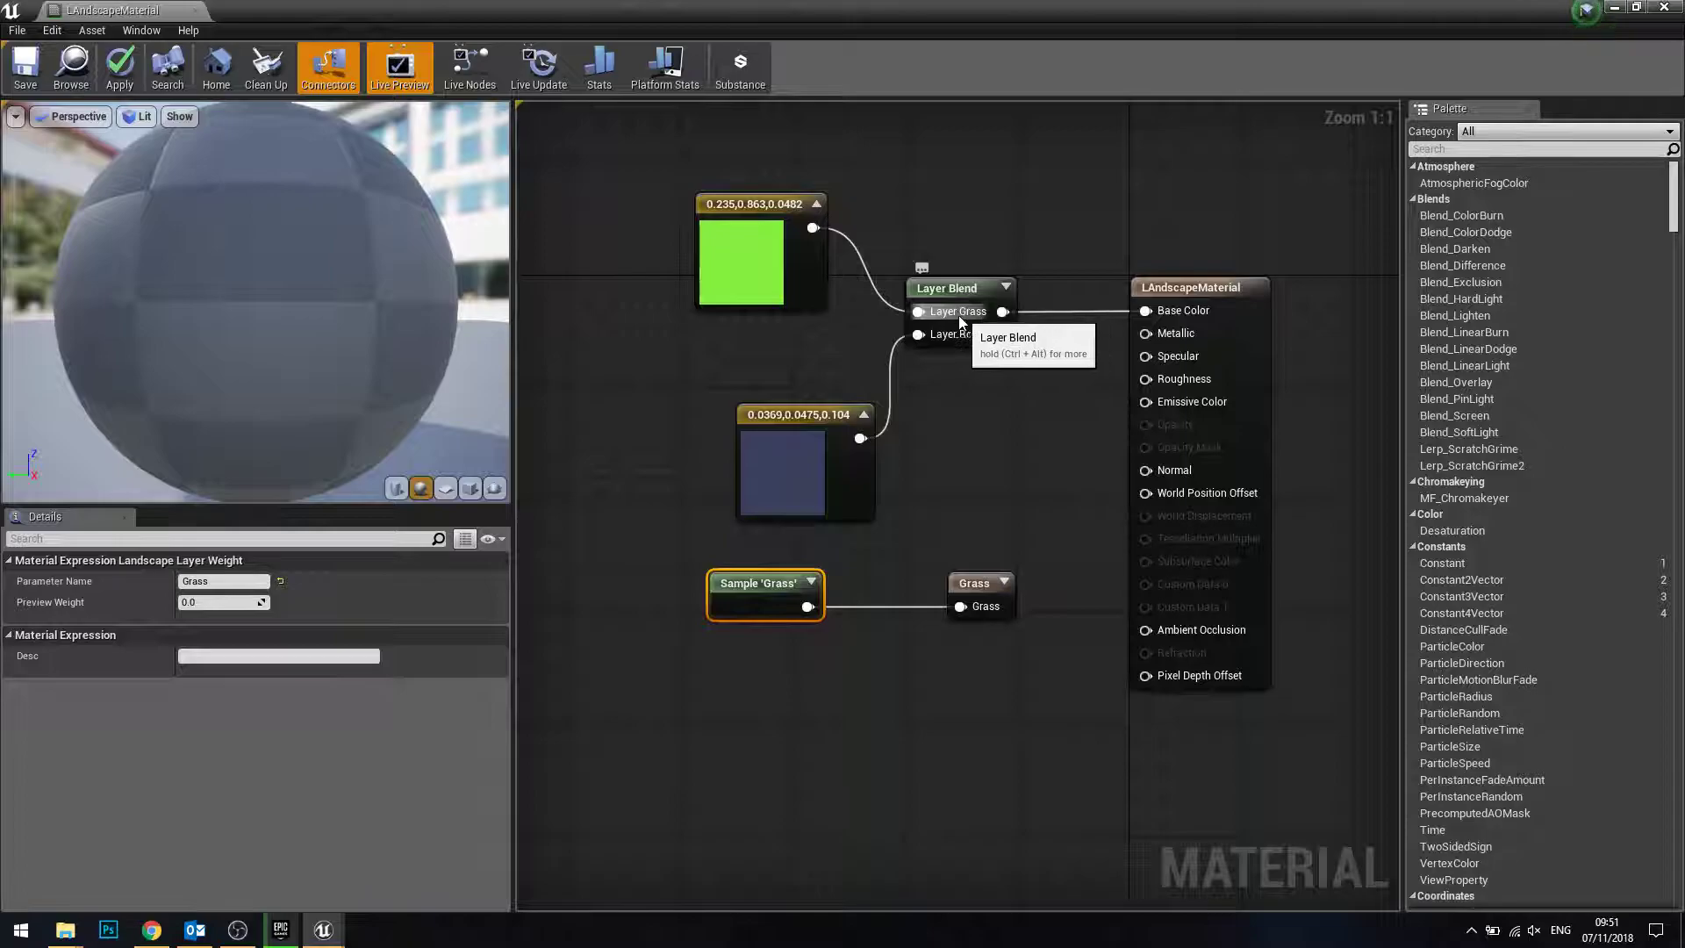
click(218, 581)
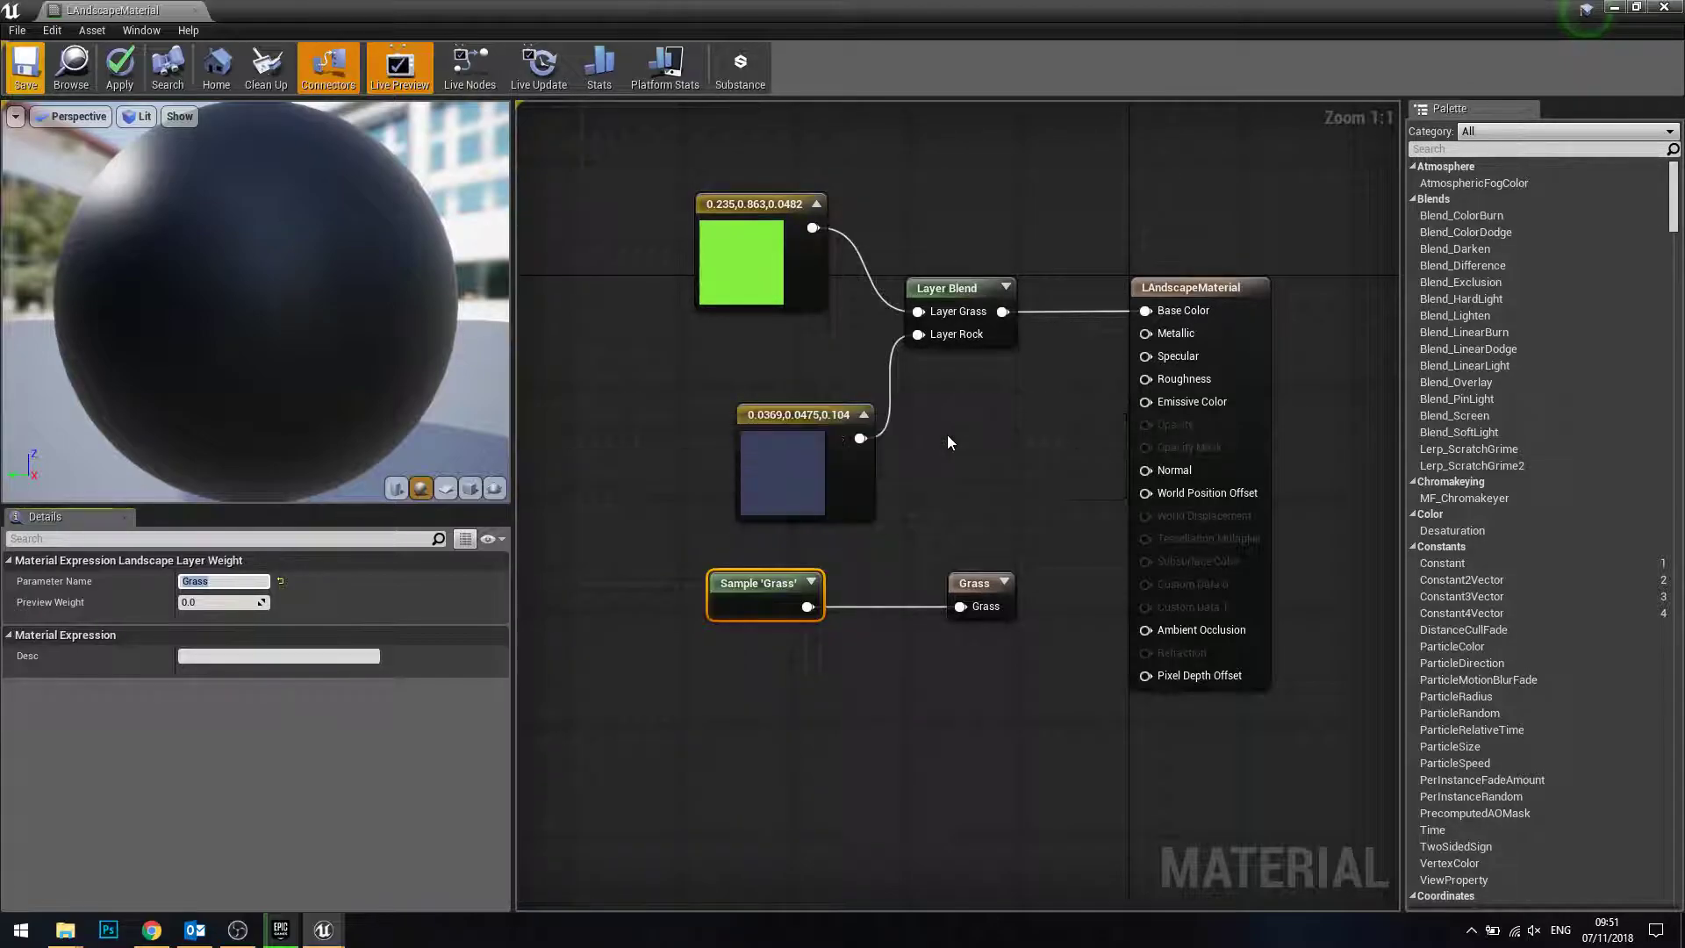
- Save LAndscapeMaterial and orbit the level camera to inspect BogMyrtle bushes on the grass areas
click(1615, 7)
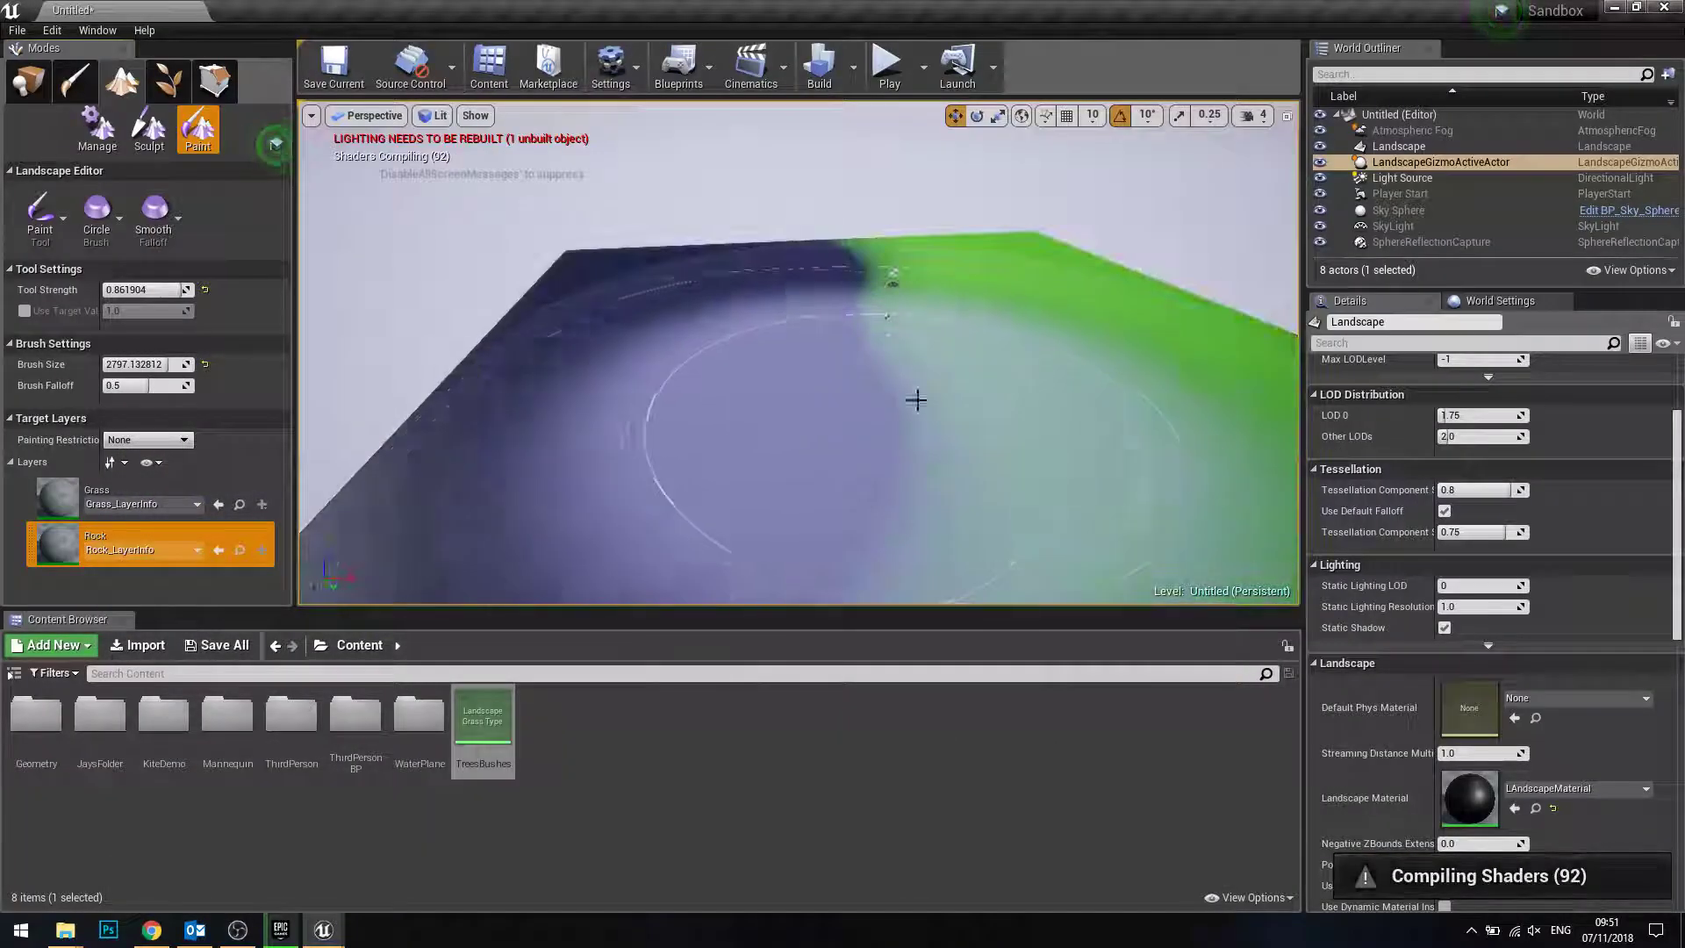
right_drag(914, 395, 913, 395)
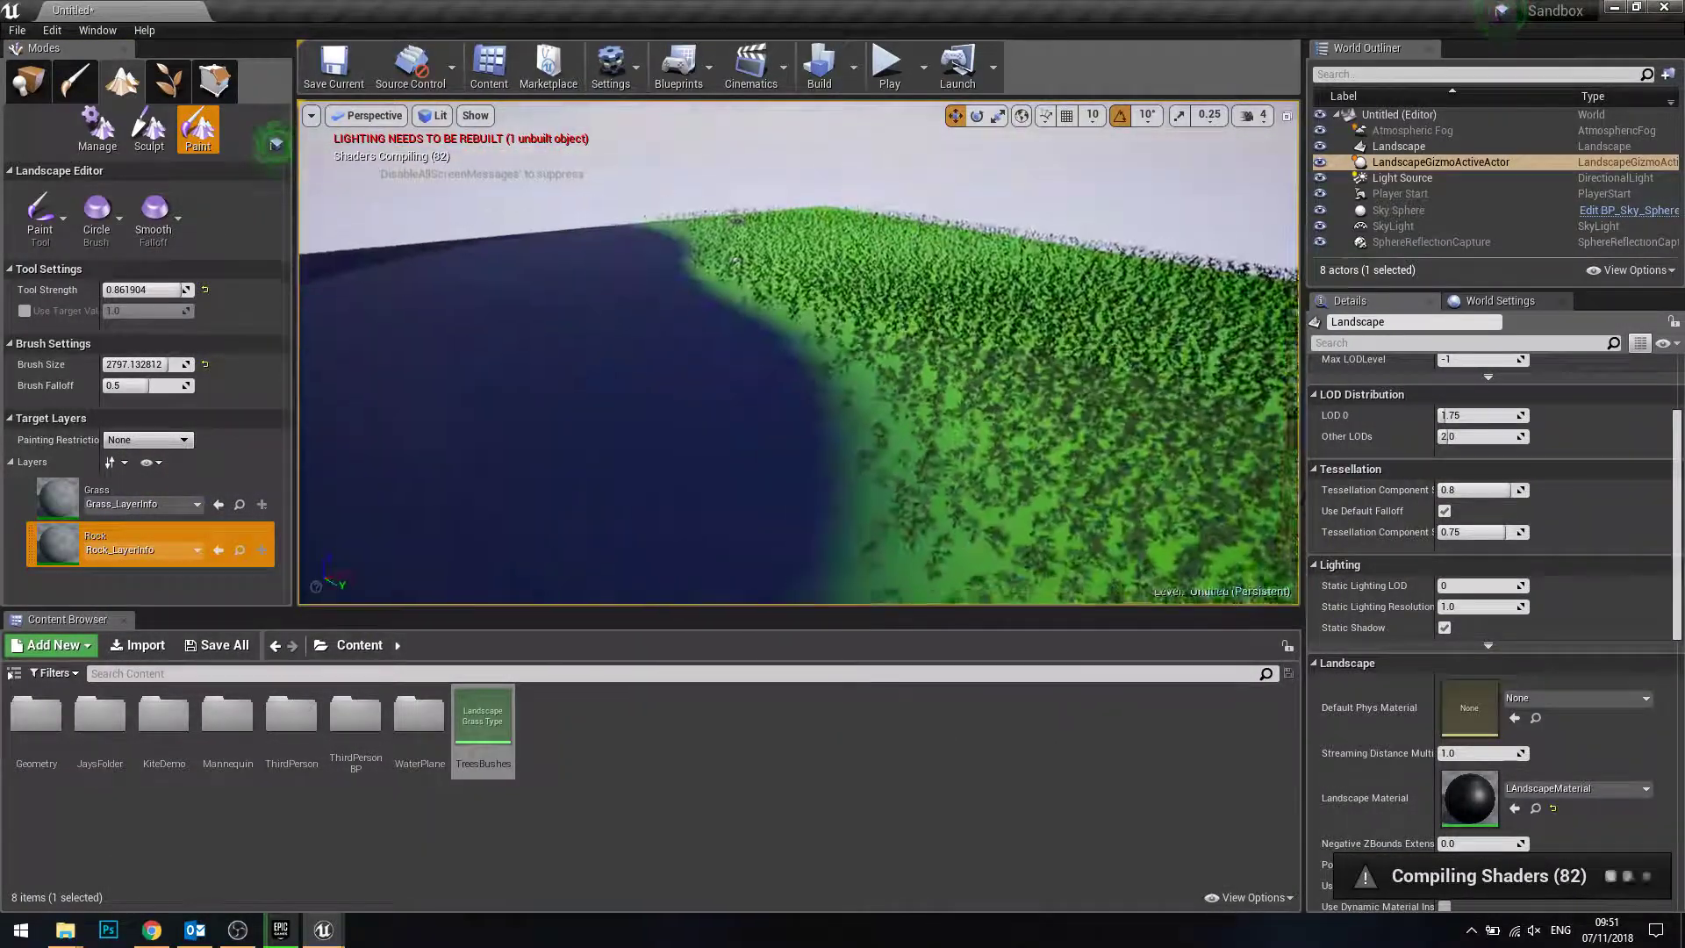
right_drag(750, 387, 750, 386)
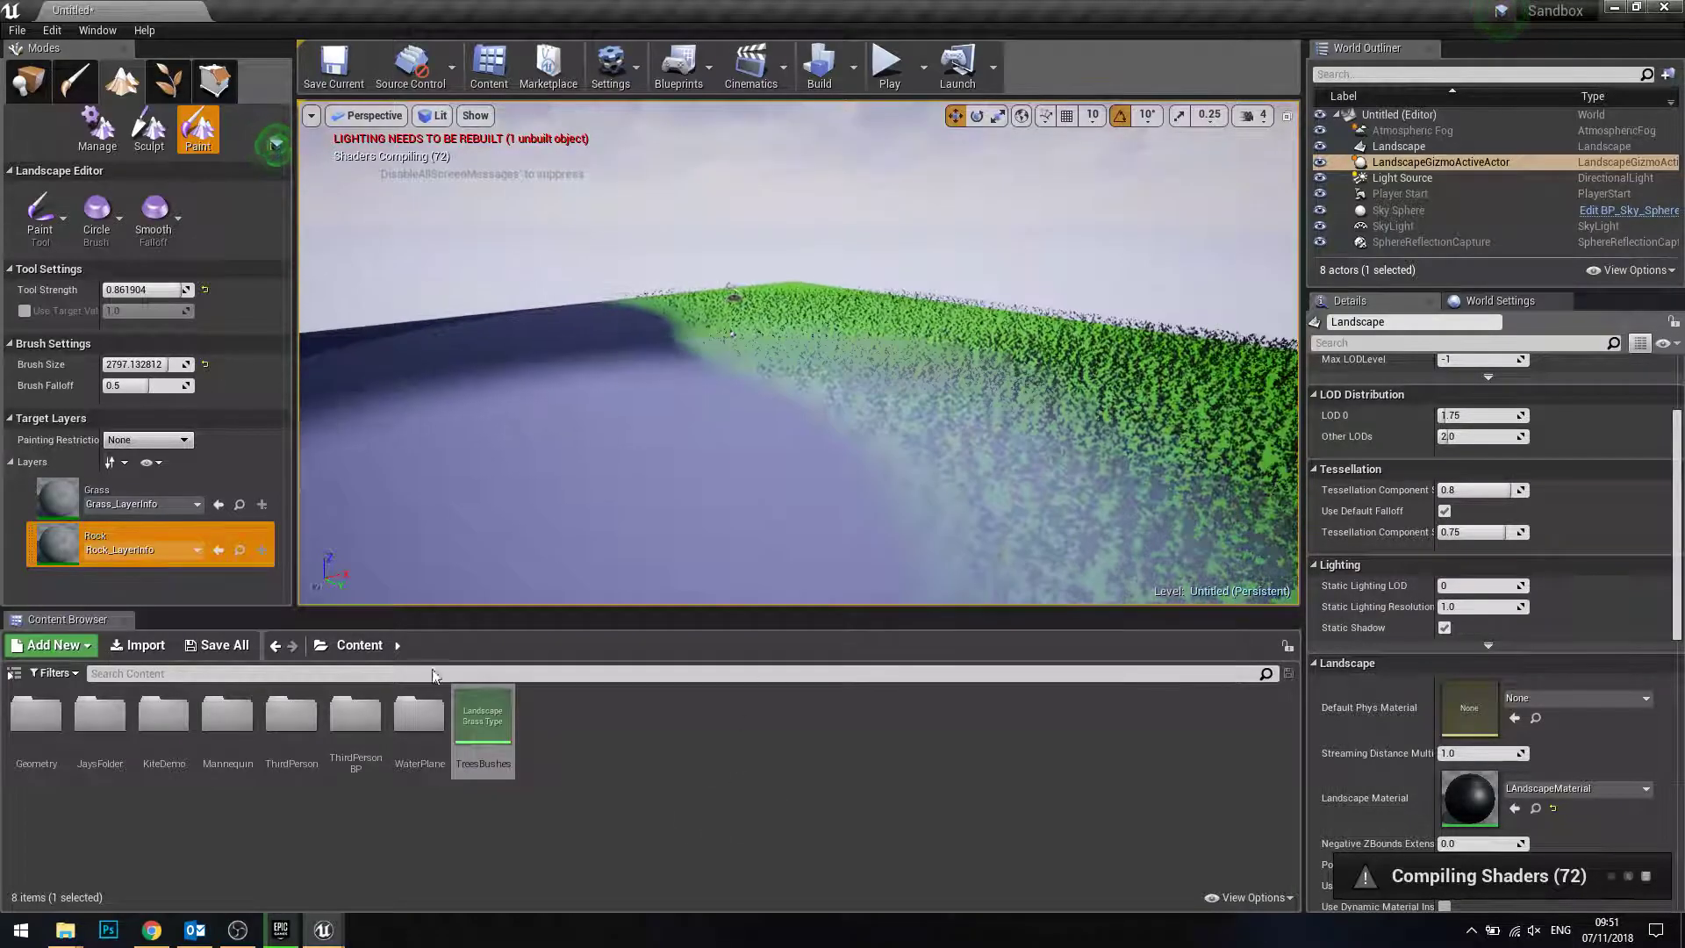
right_drag(1042, 383, 1018, 387)
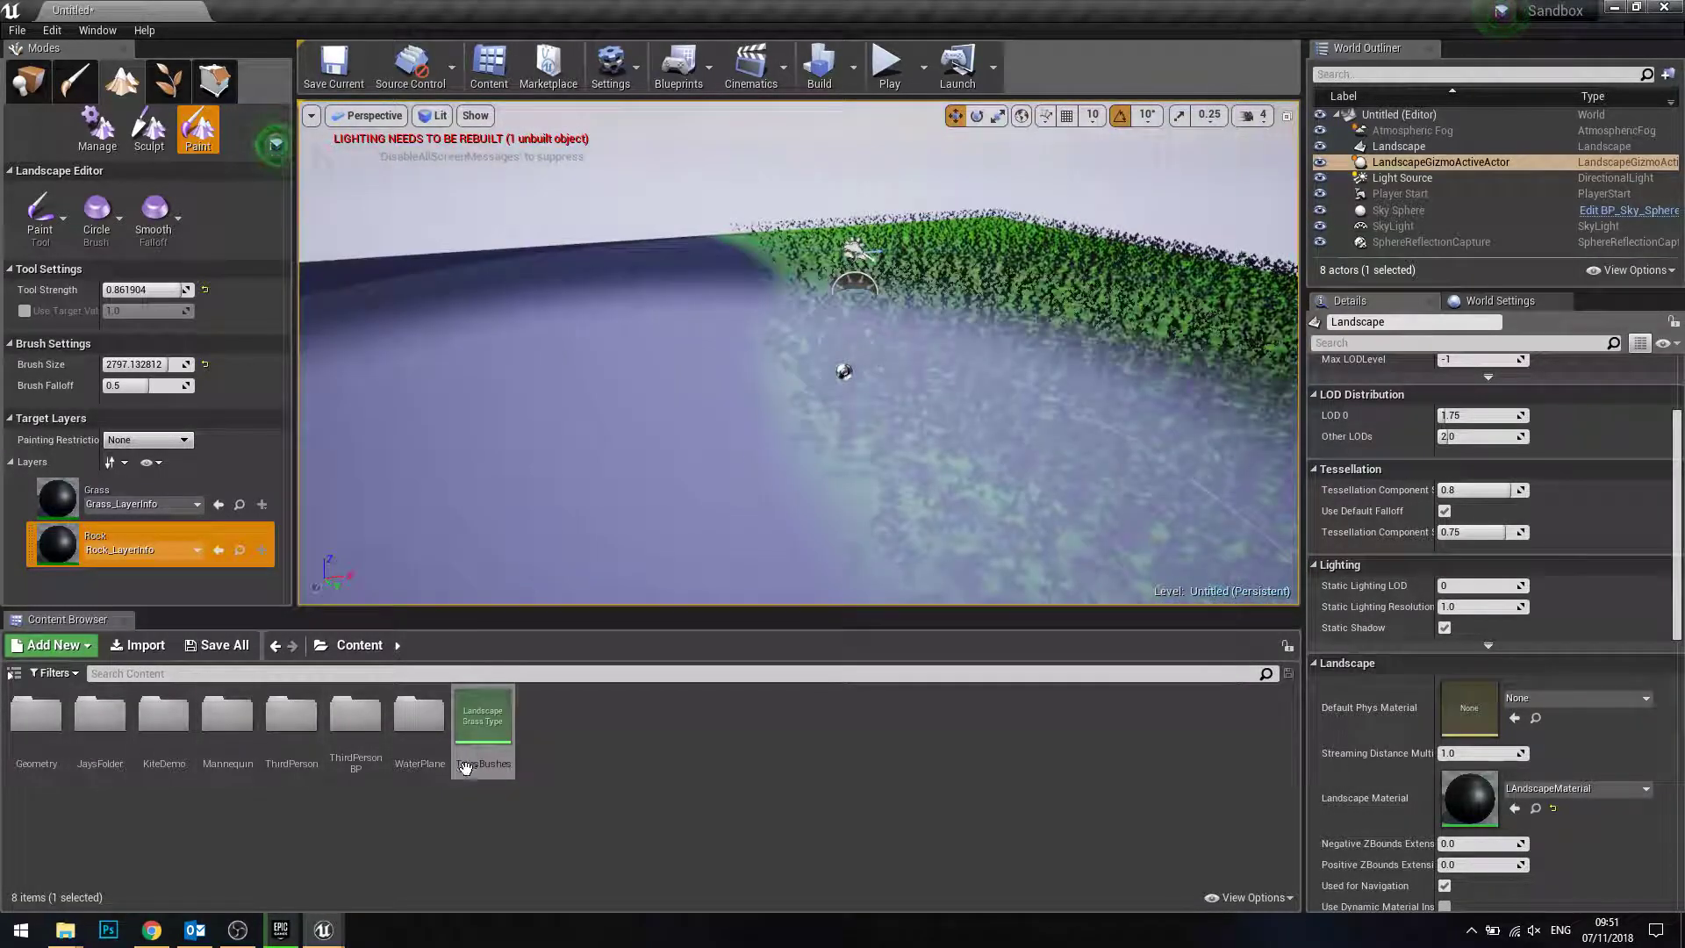
- Open the TreesBushes grass type and dock its editor beside the level viewport
click(486, 709)
double_click(486, 710)
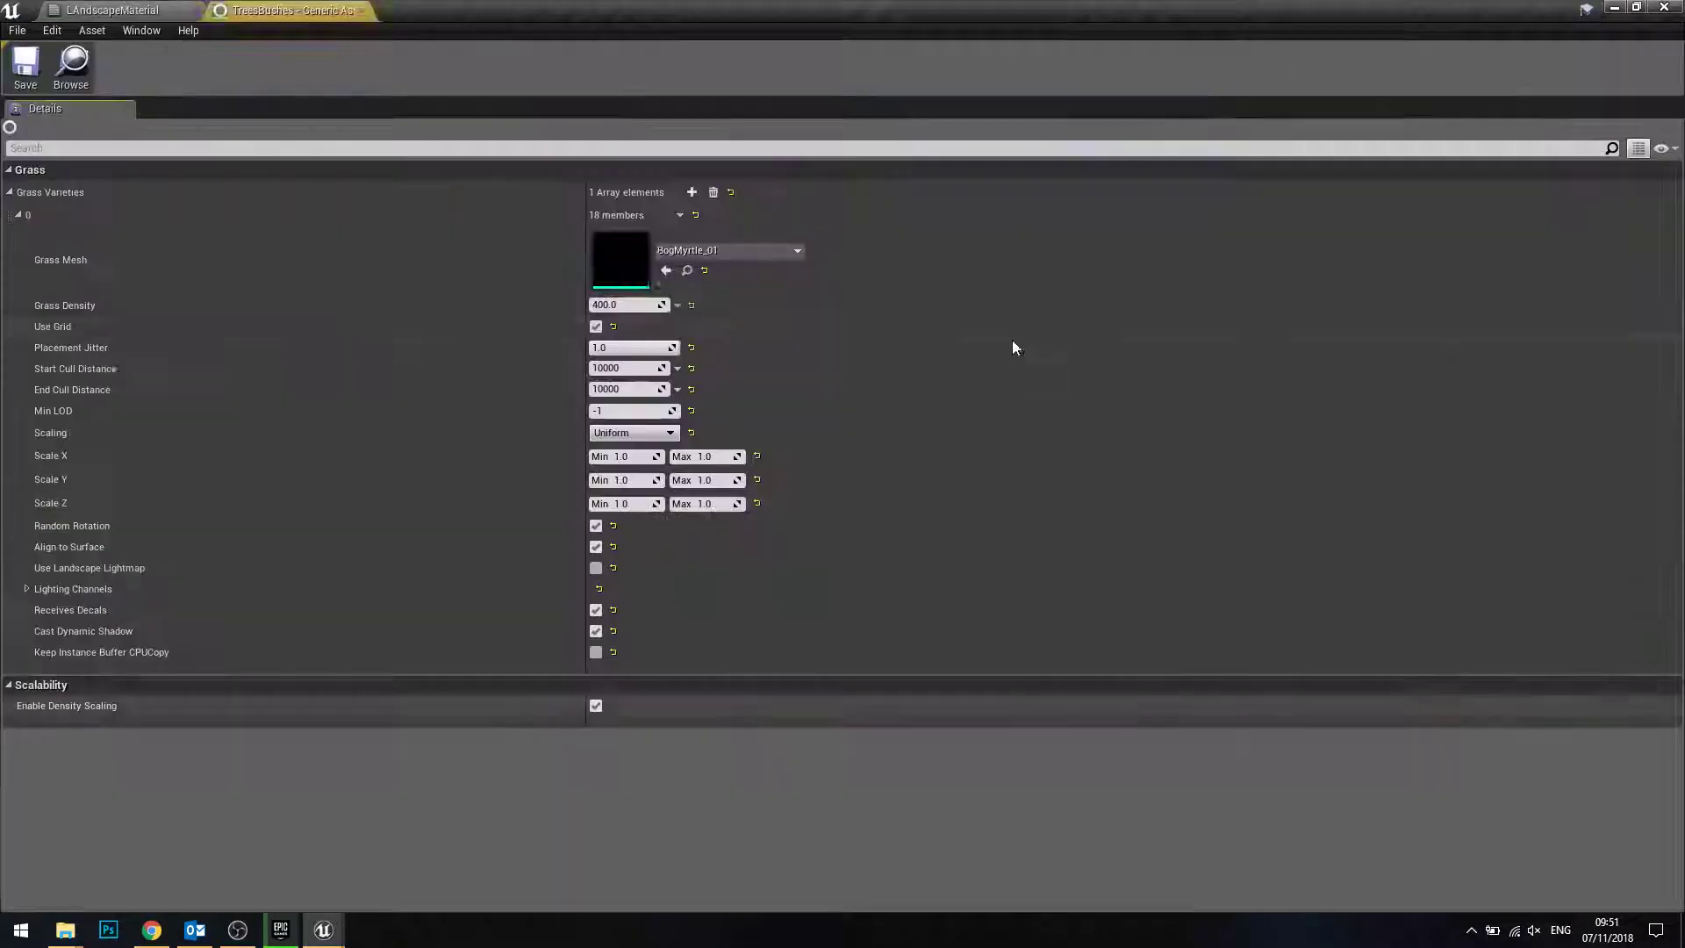
drag(660, 14, 1470, 129)
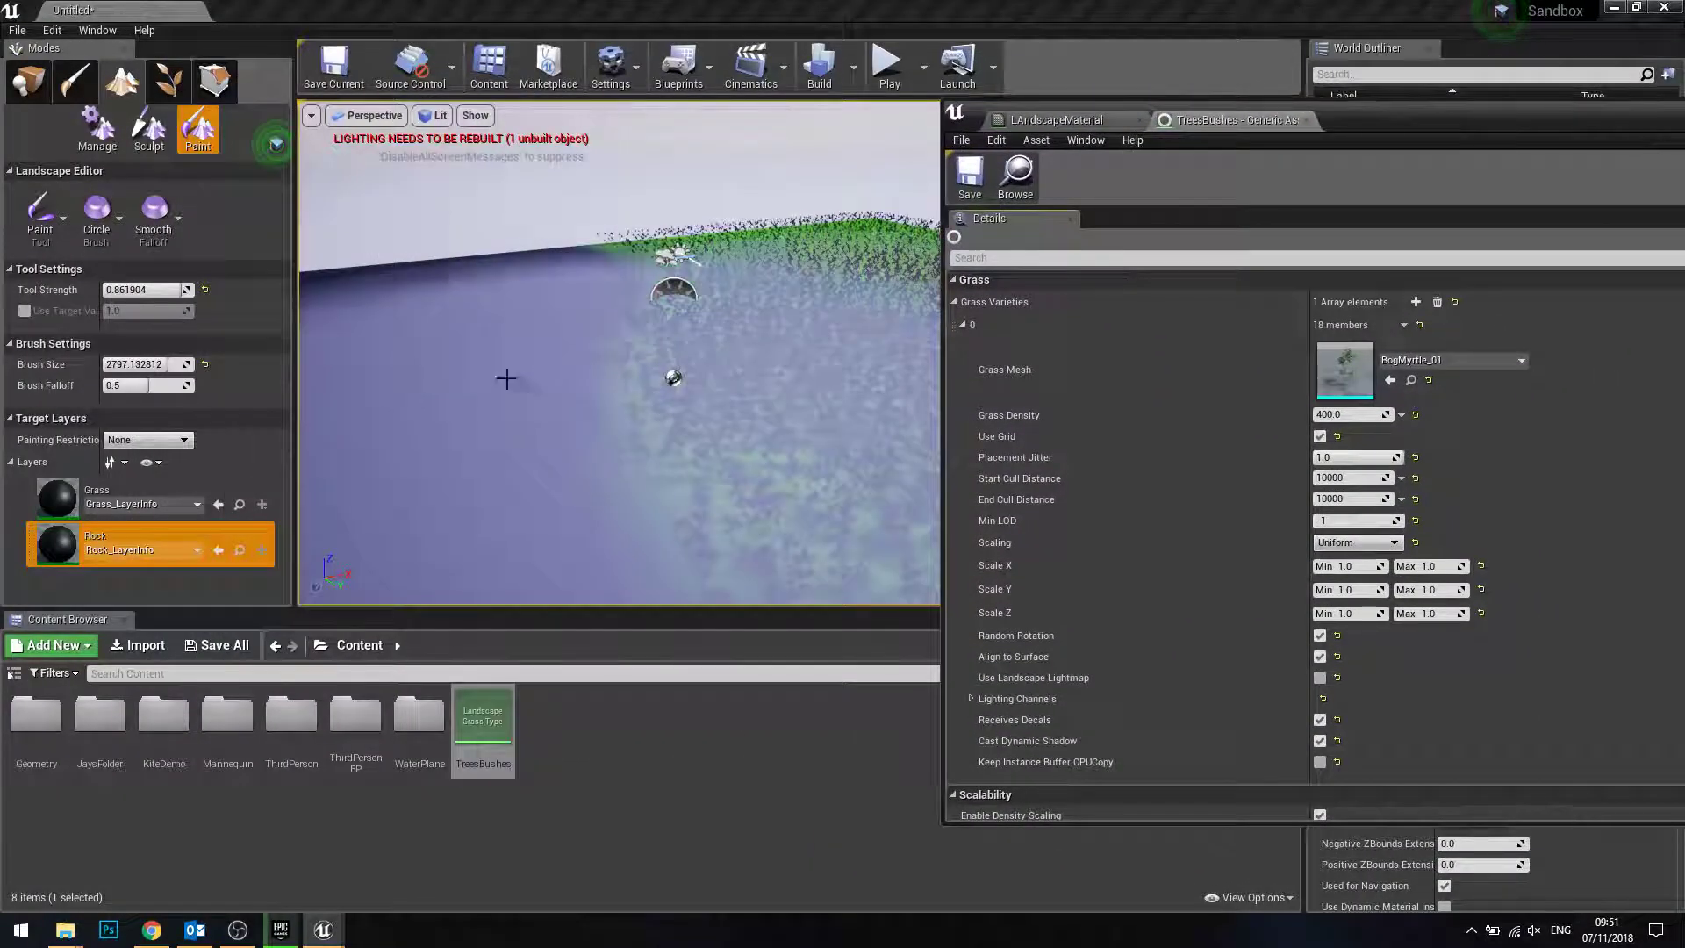
right_drag(508, 376, 474, 381)
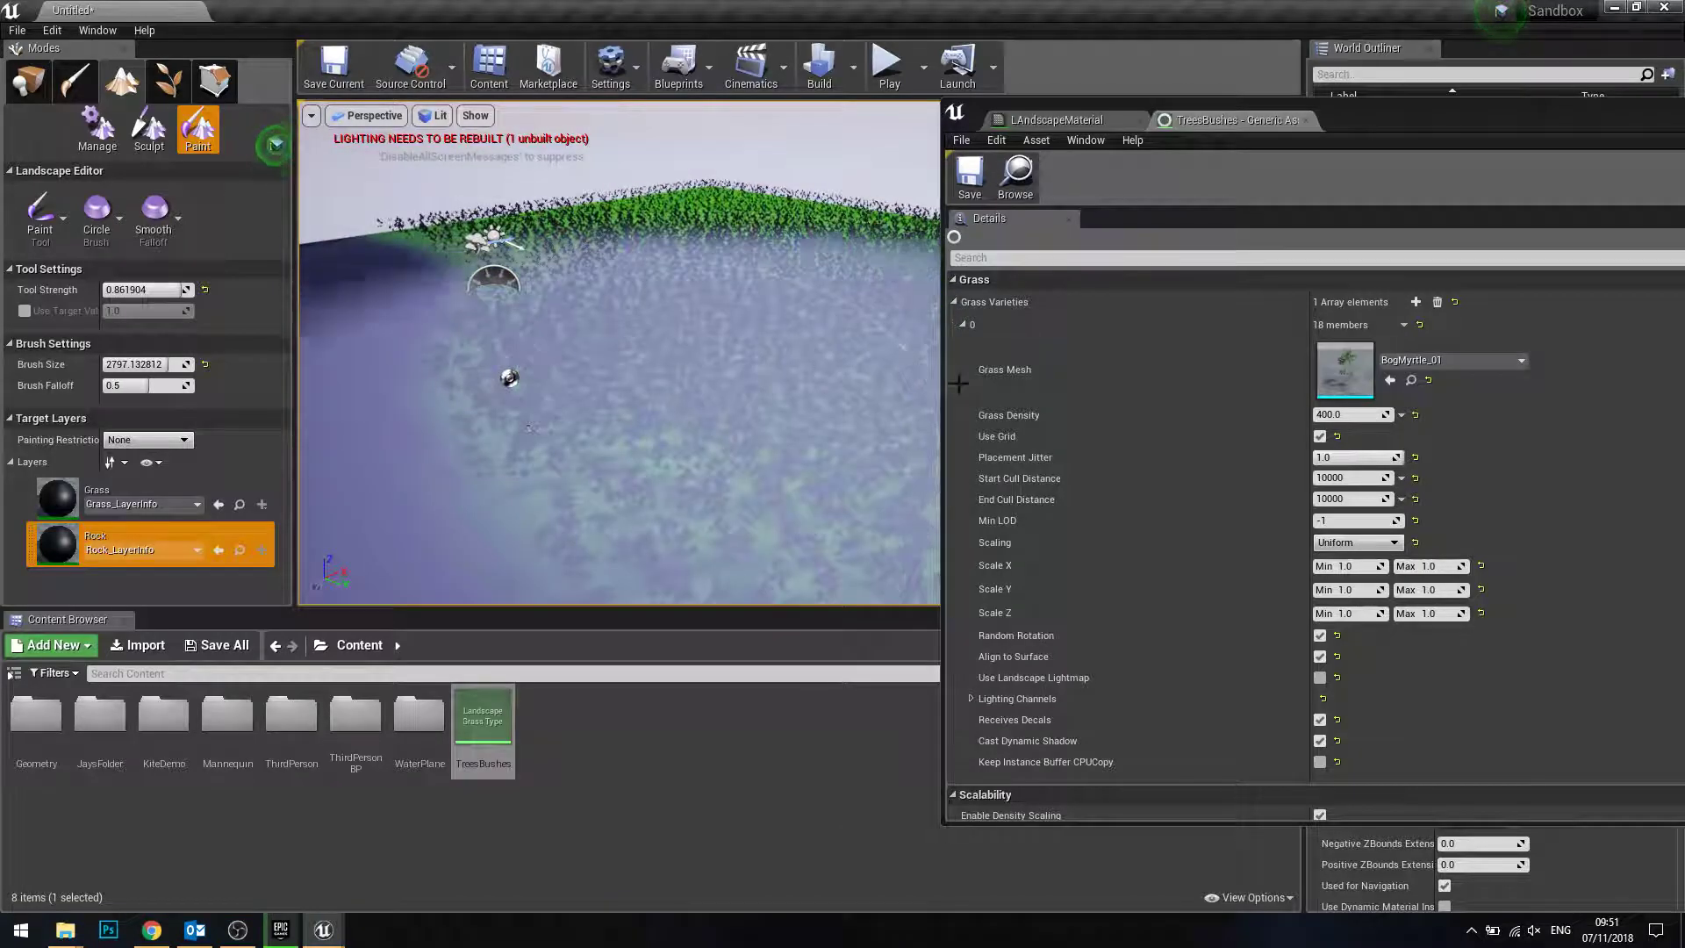
- Lower Grass Density from 400 to 8.165712, checking the thinning bushes in the viewport
drag(1357, 414, 1335, 415)
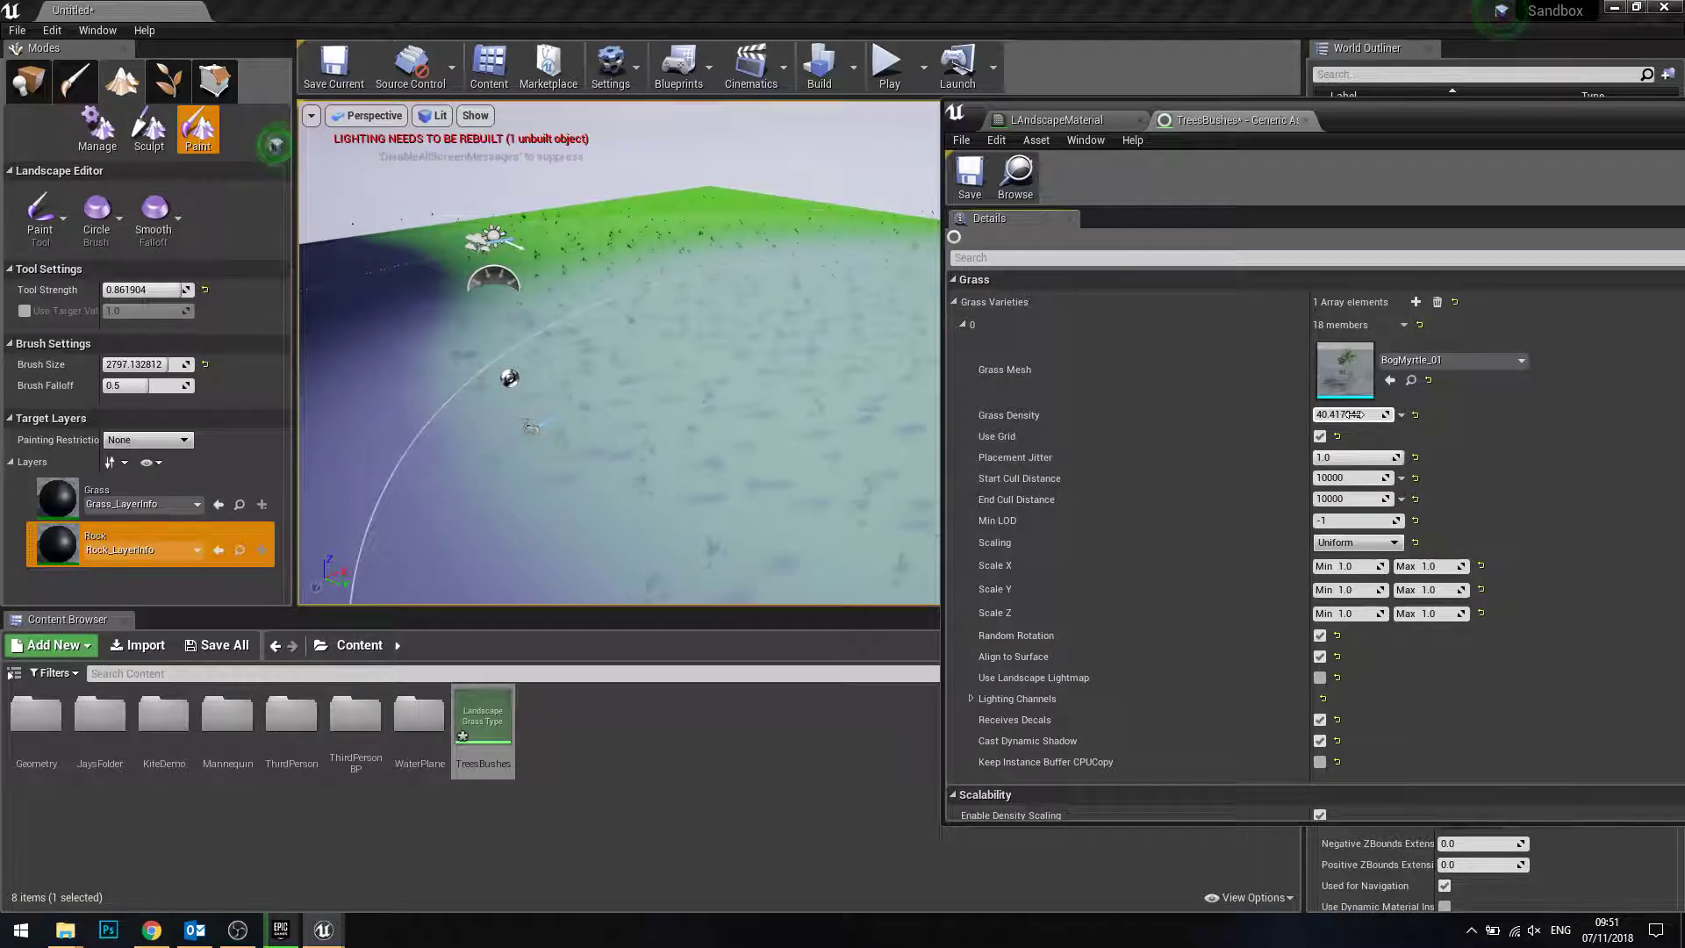
drag(1352, 414, 1335, 415)
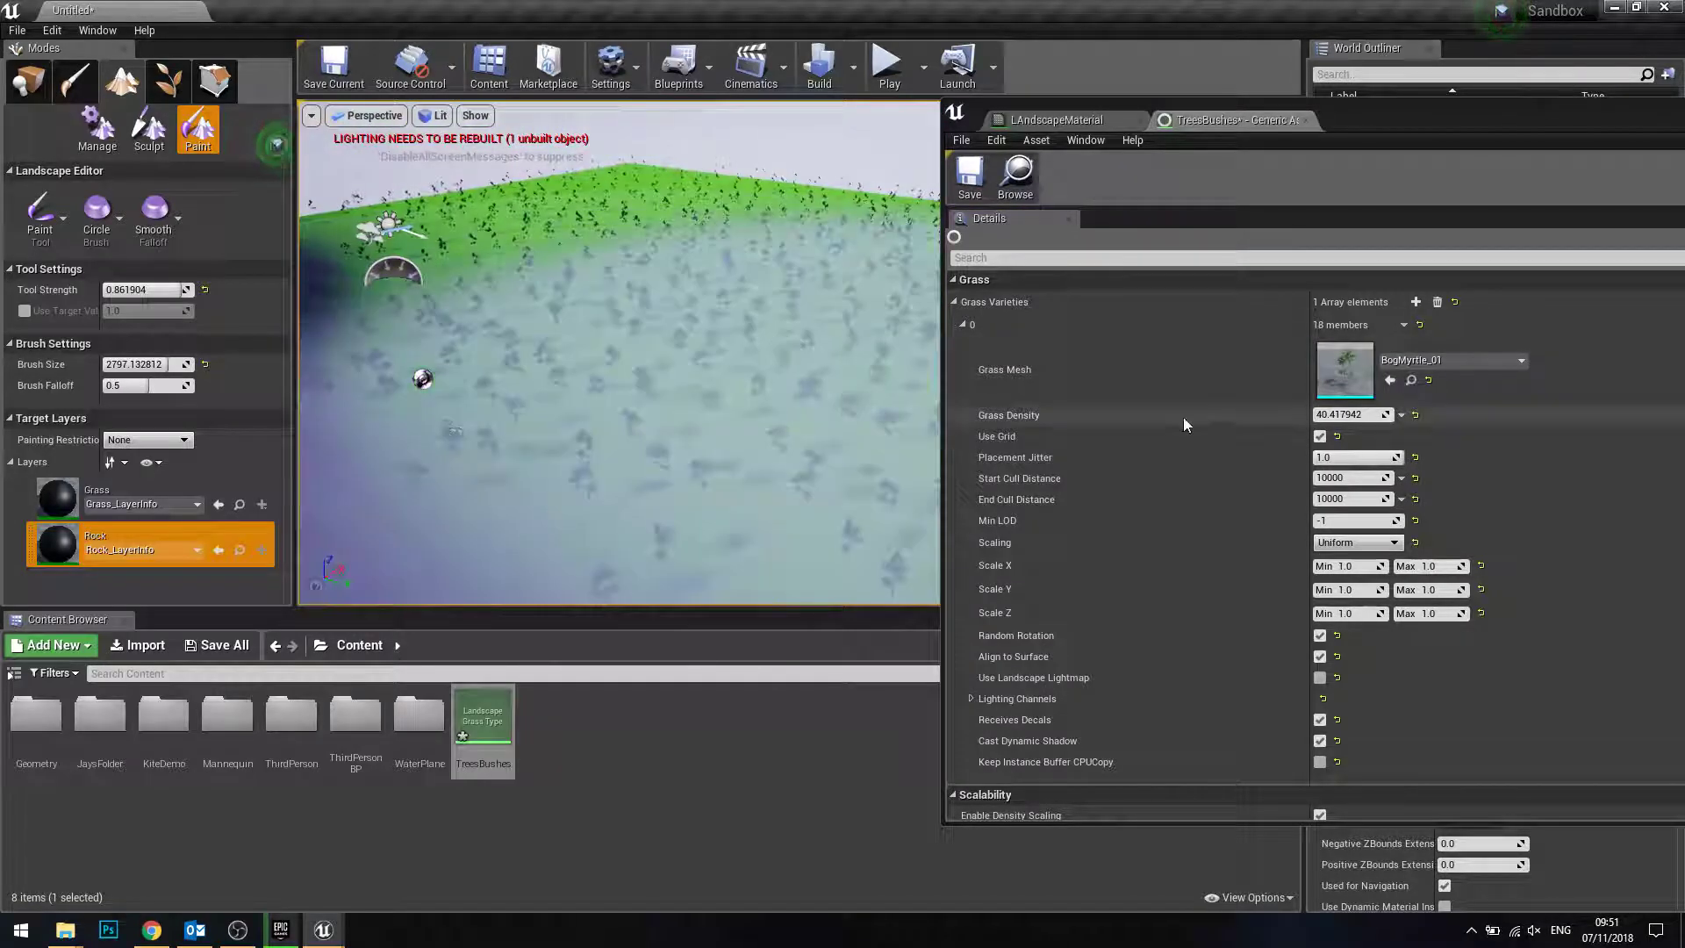
mouse_move(820, 301)
right_down()
mouse_move(786, 299)
mouse_move(902, 313)
right_up()
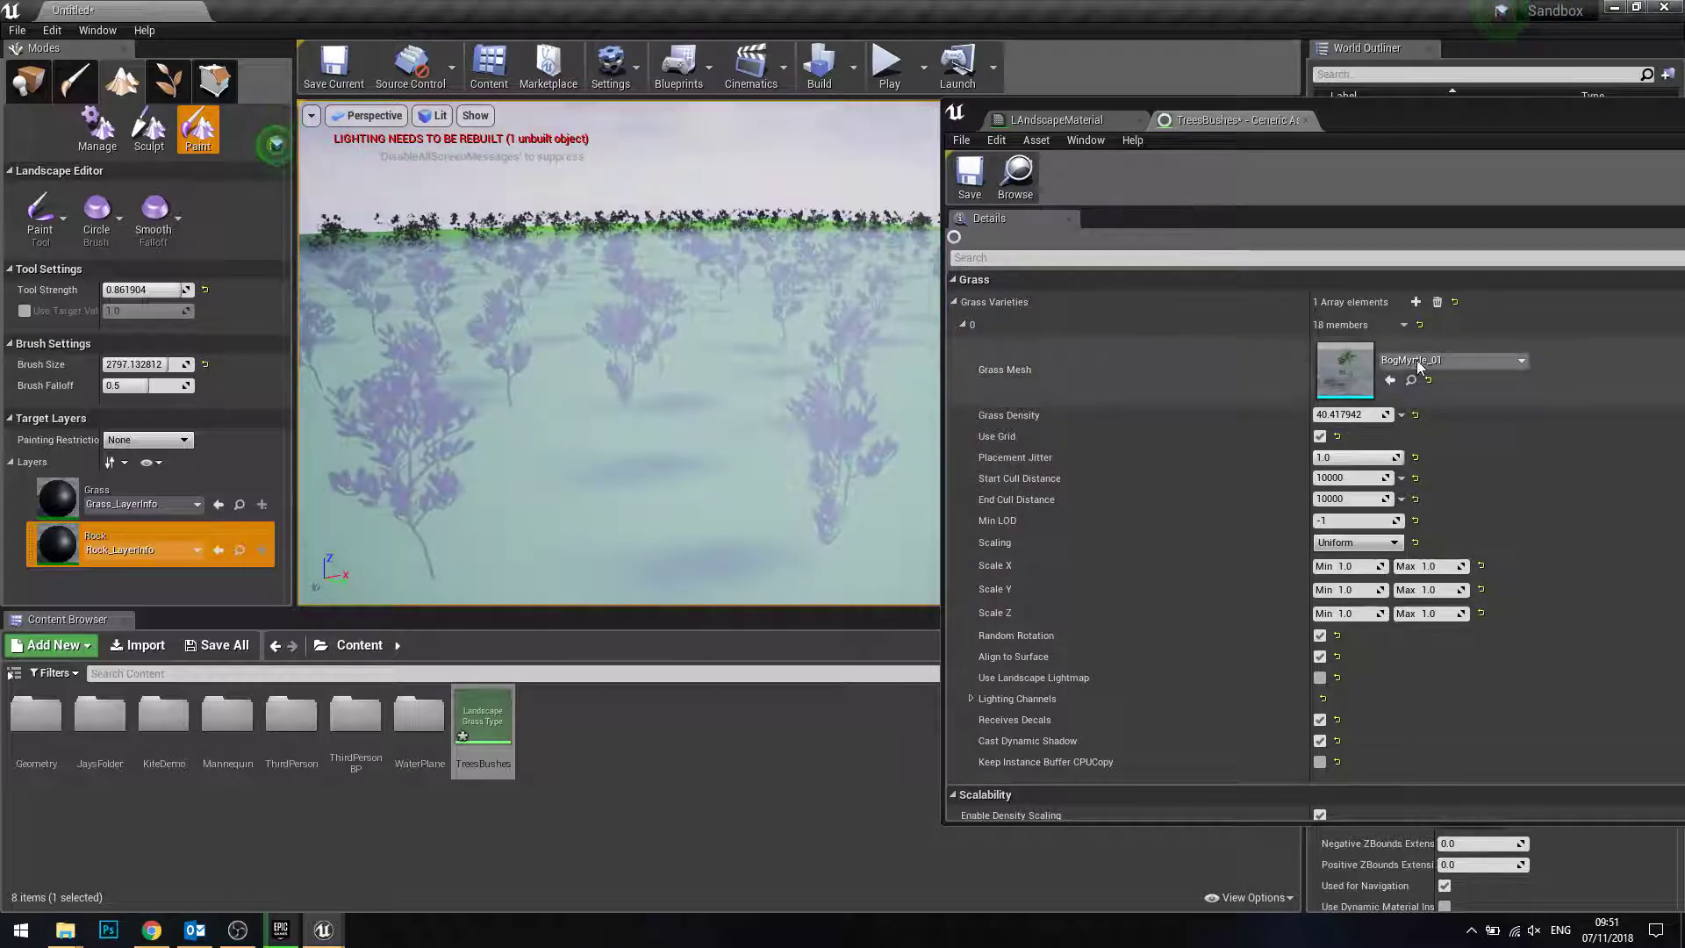
drag(1351, 415, 1334, 414)
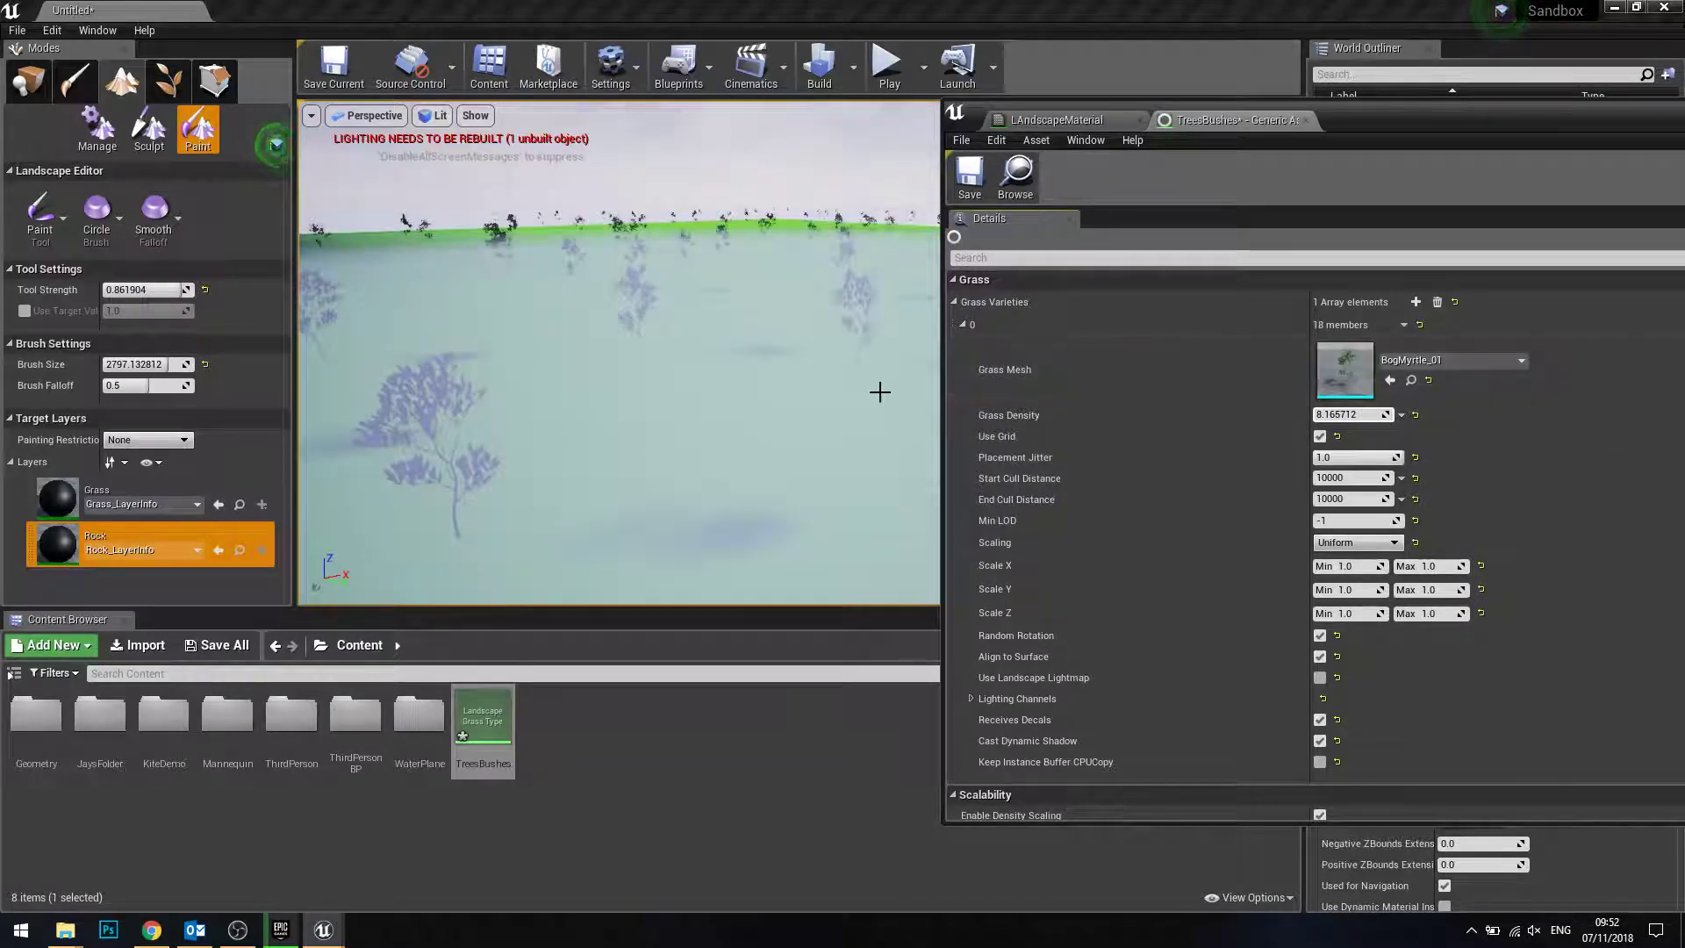
right_drag(880, 387, 880, 369)
click(846, 380)
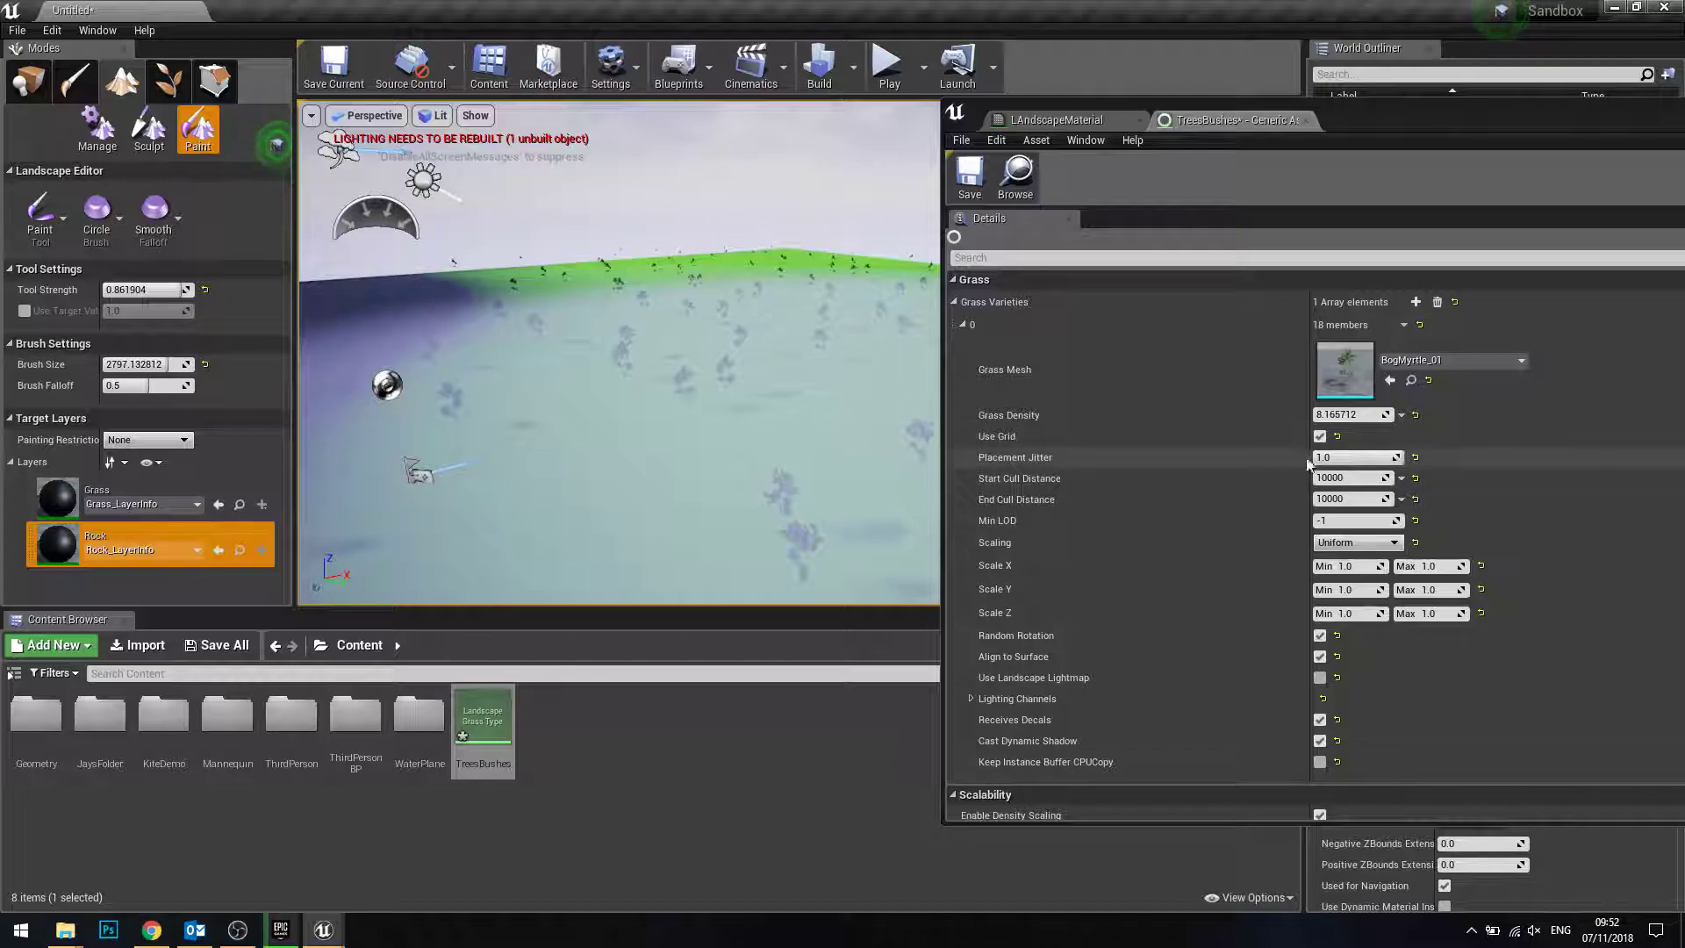
right_drag(686, 393, 686, 377)
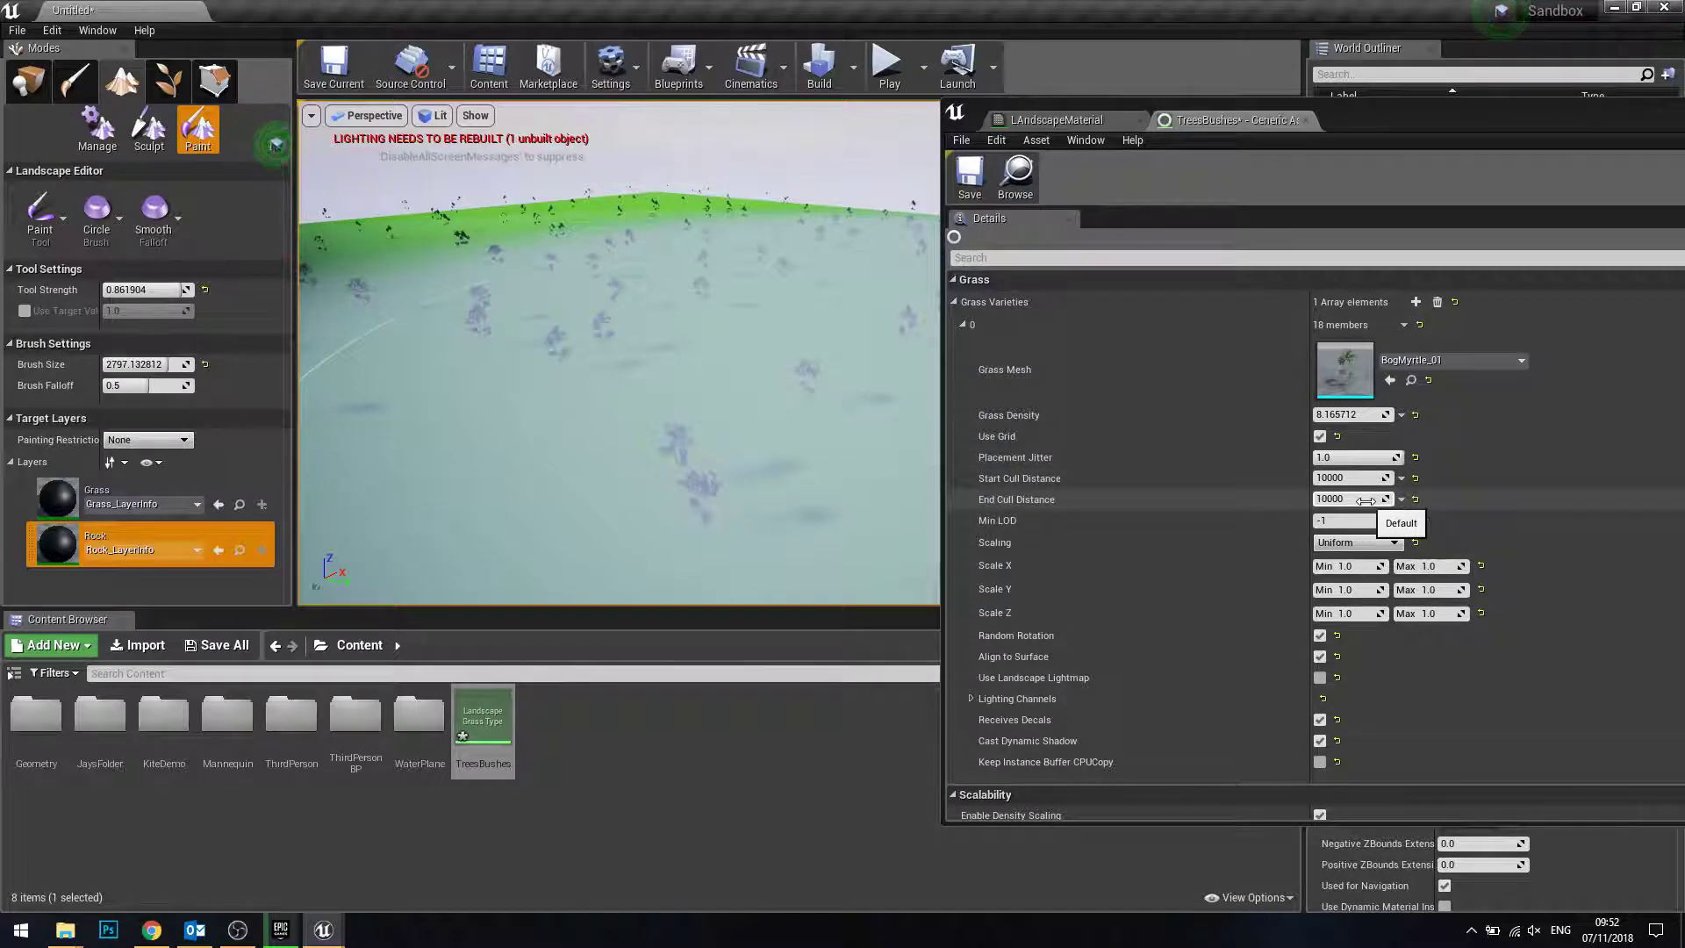
- Reduce End Cull Distance from 10000 to 3227 and orbit to check distant bushes fading
drag(1367, 501, 1343, 500)
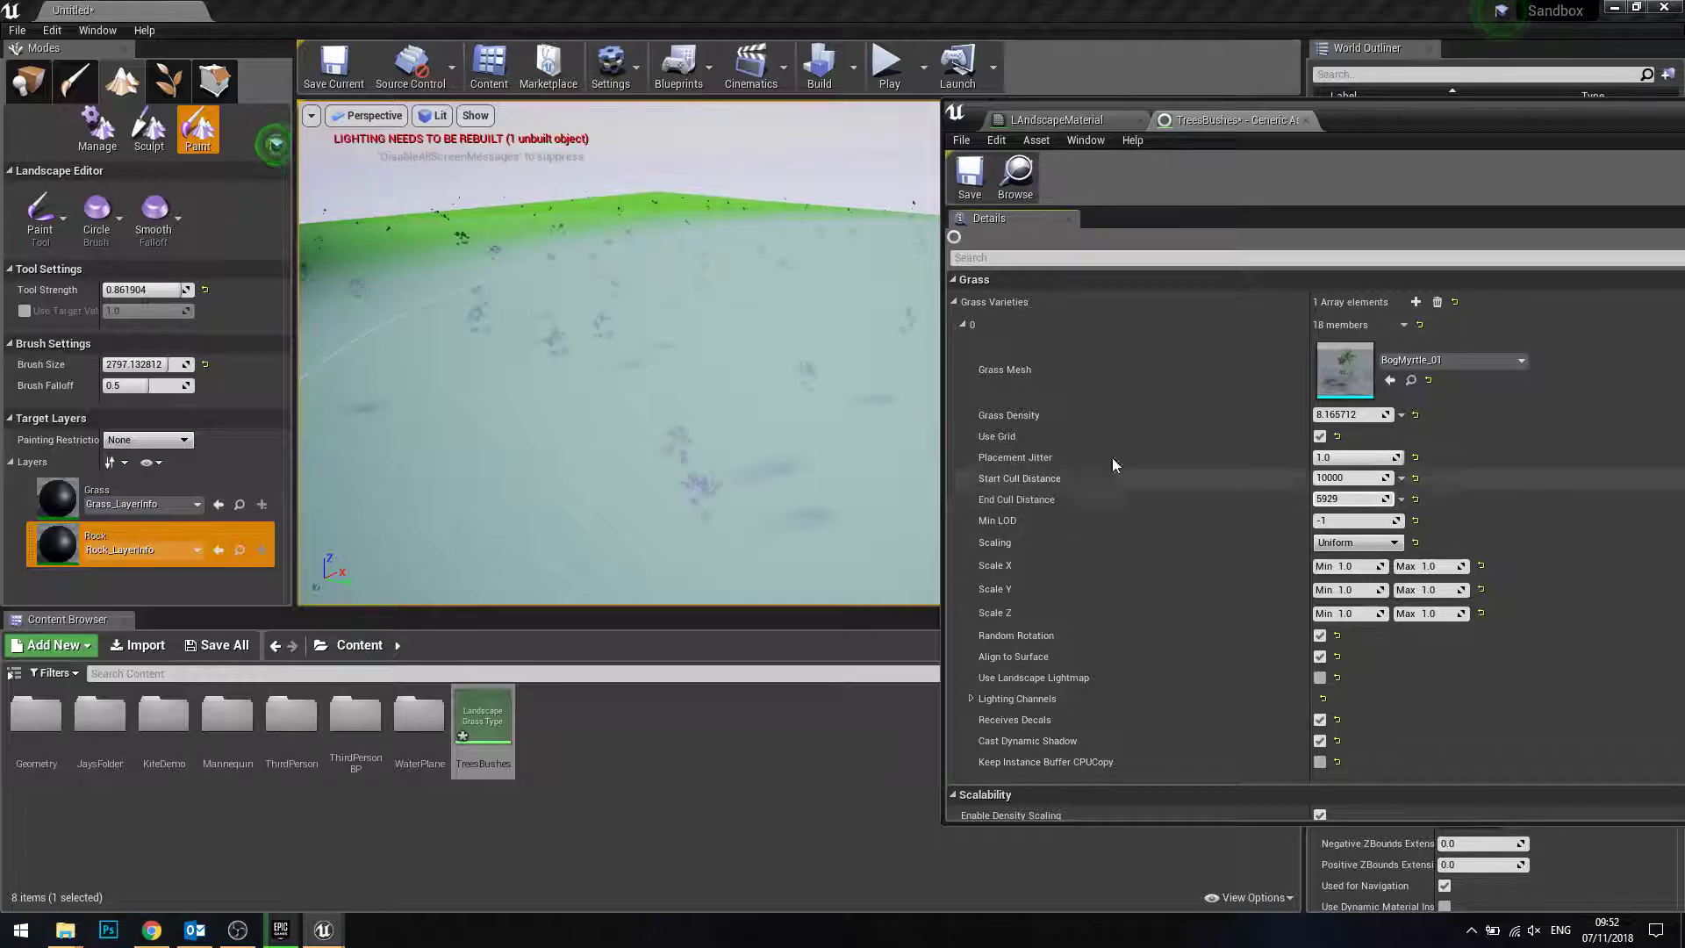
right_drag(782, 391, 782, 391)
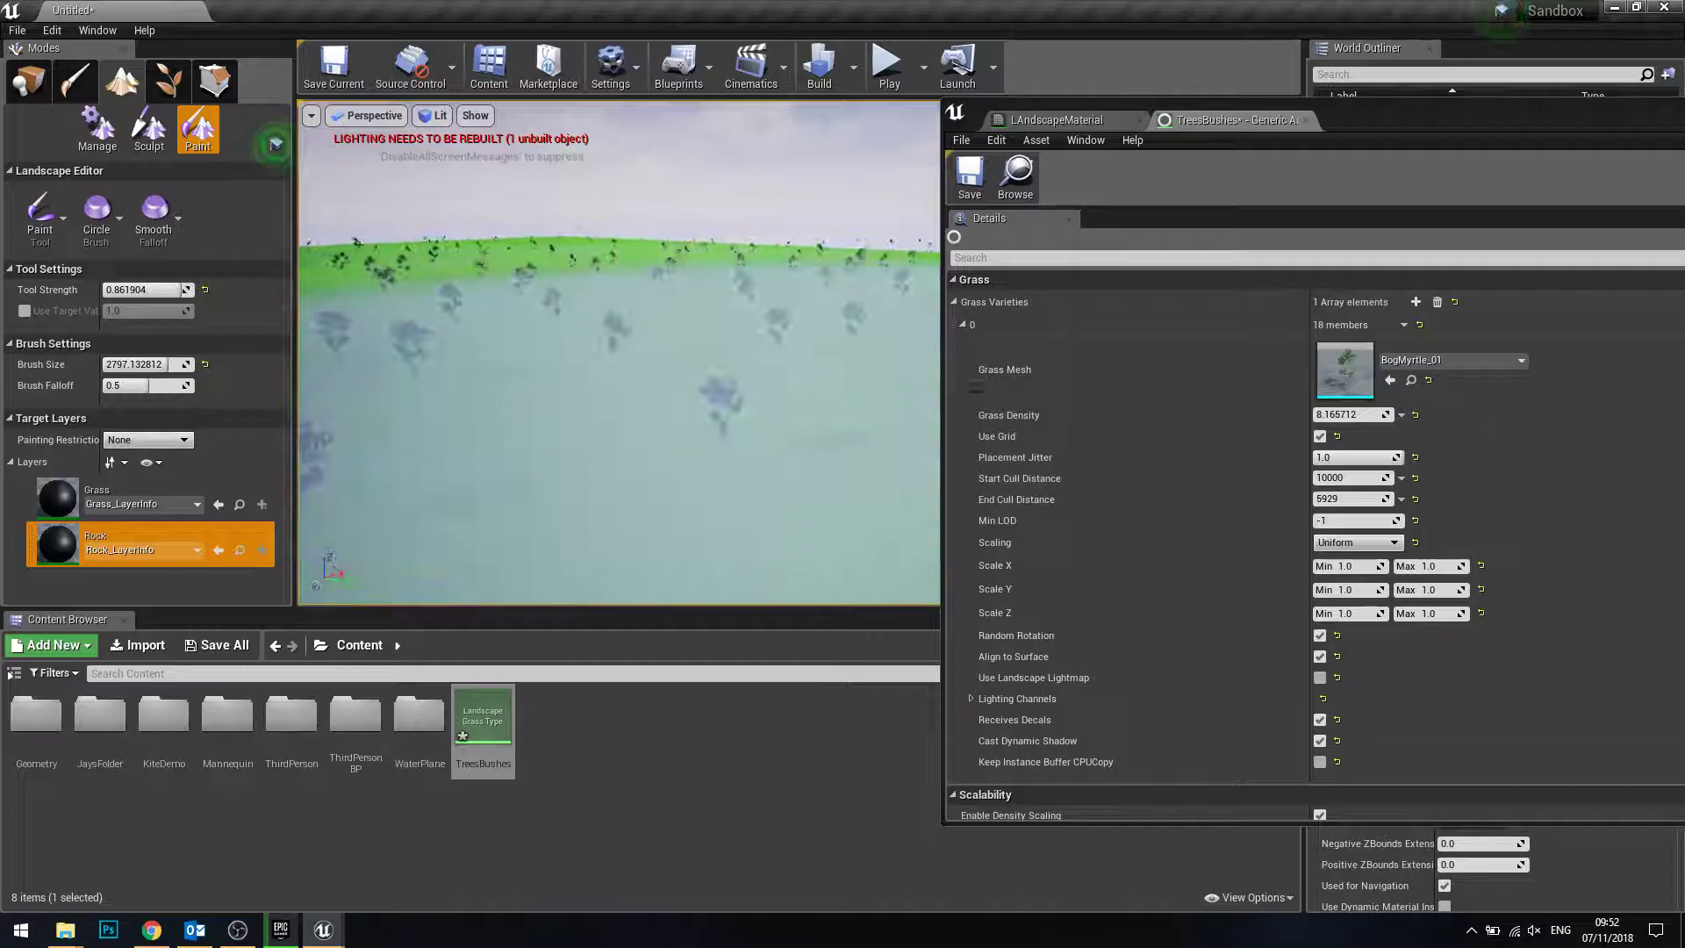
drag(1367, 499, 1352, 500)
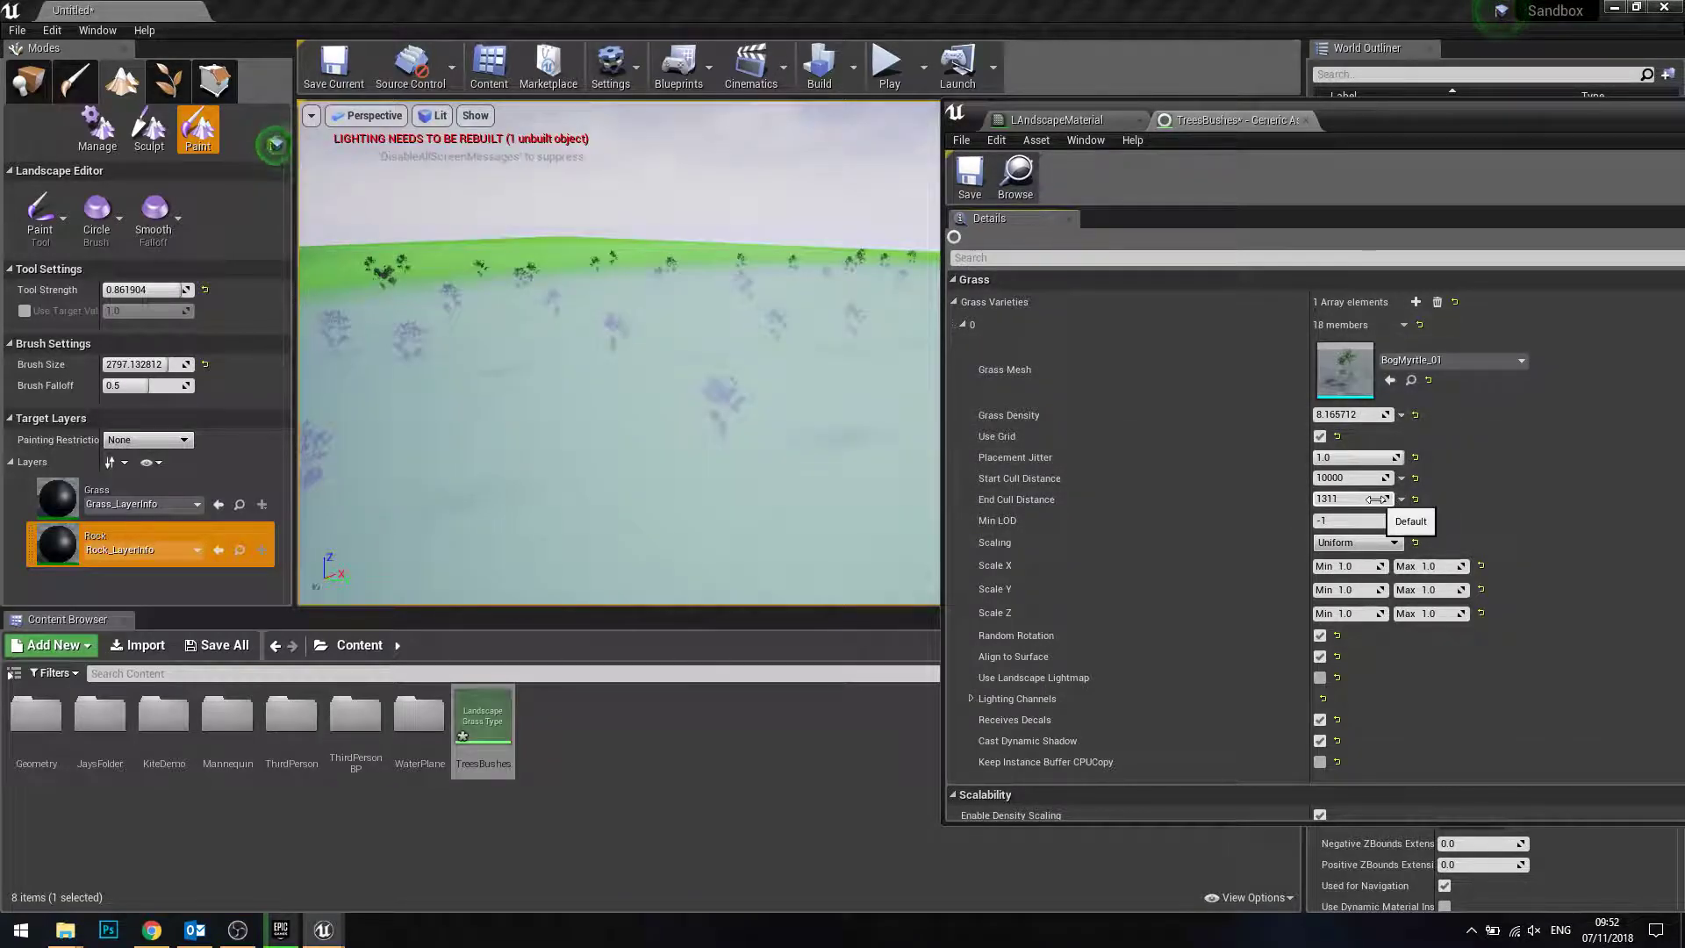
drag(1376, 499, 1371, 500)
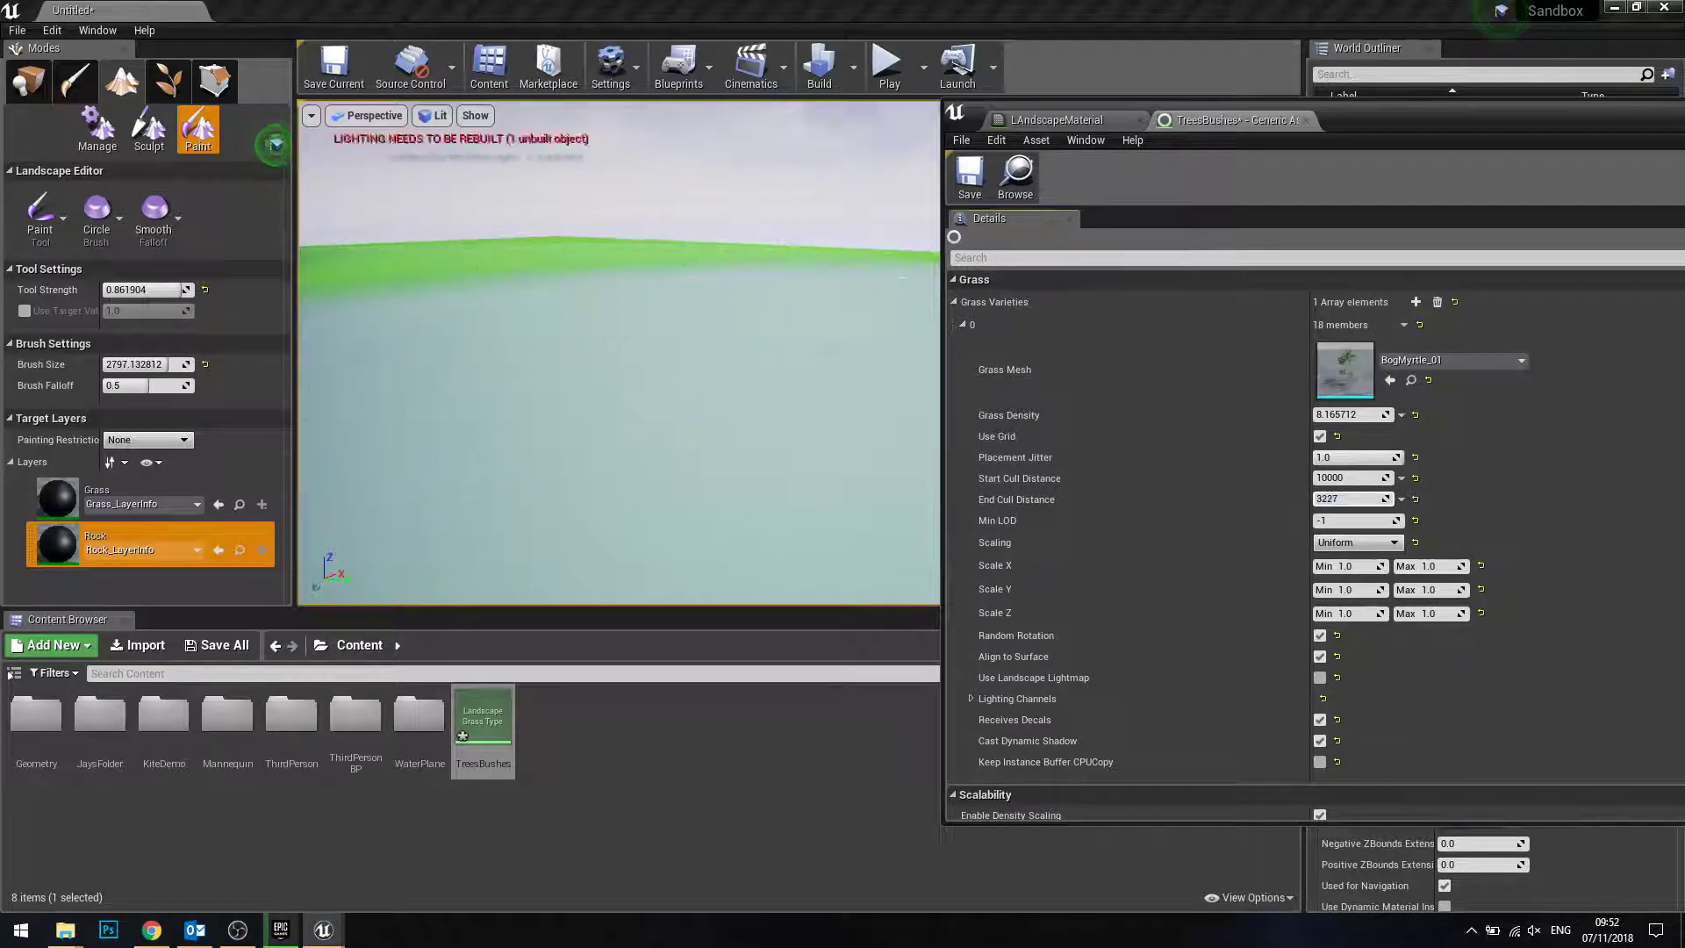
right_drag(791, 400, 684, 386)
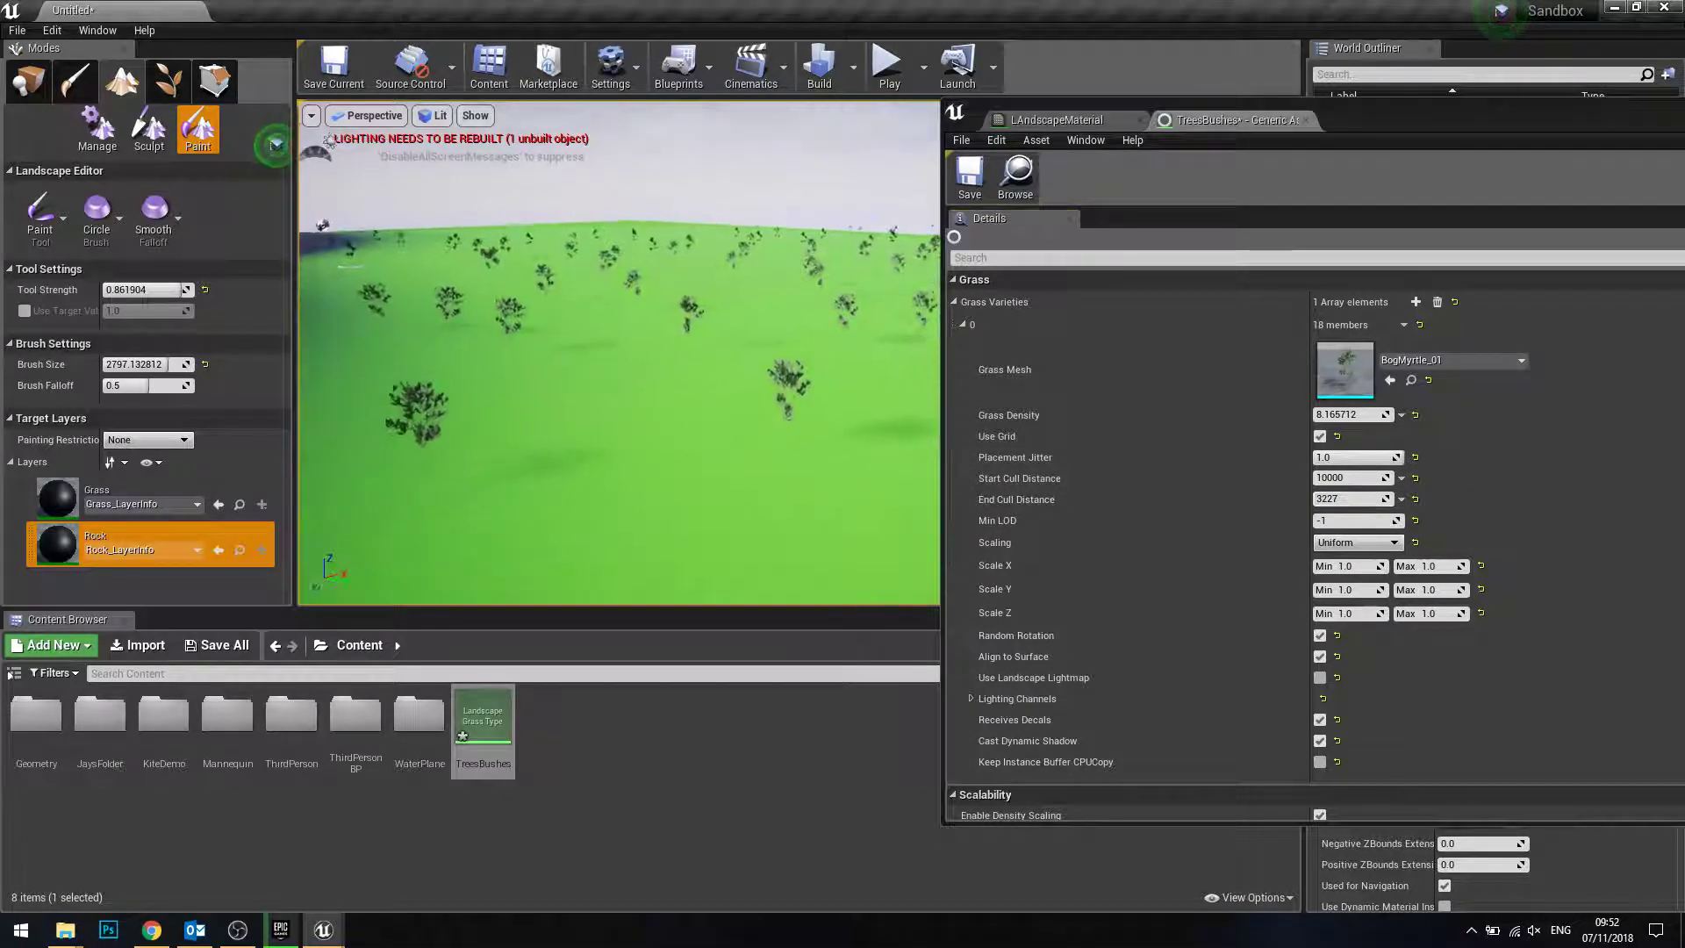
right_drag(427, 253, 299, 279)
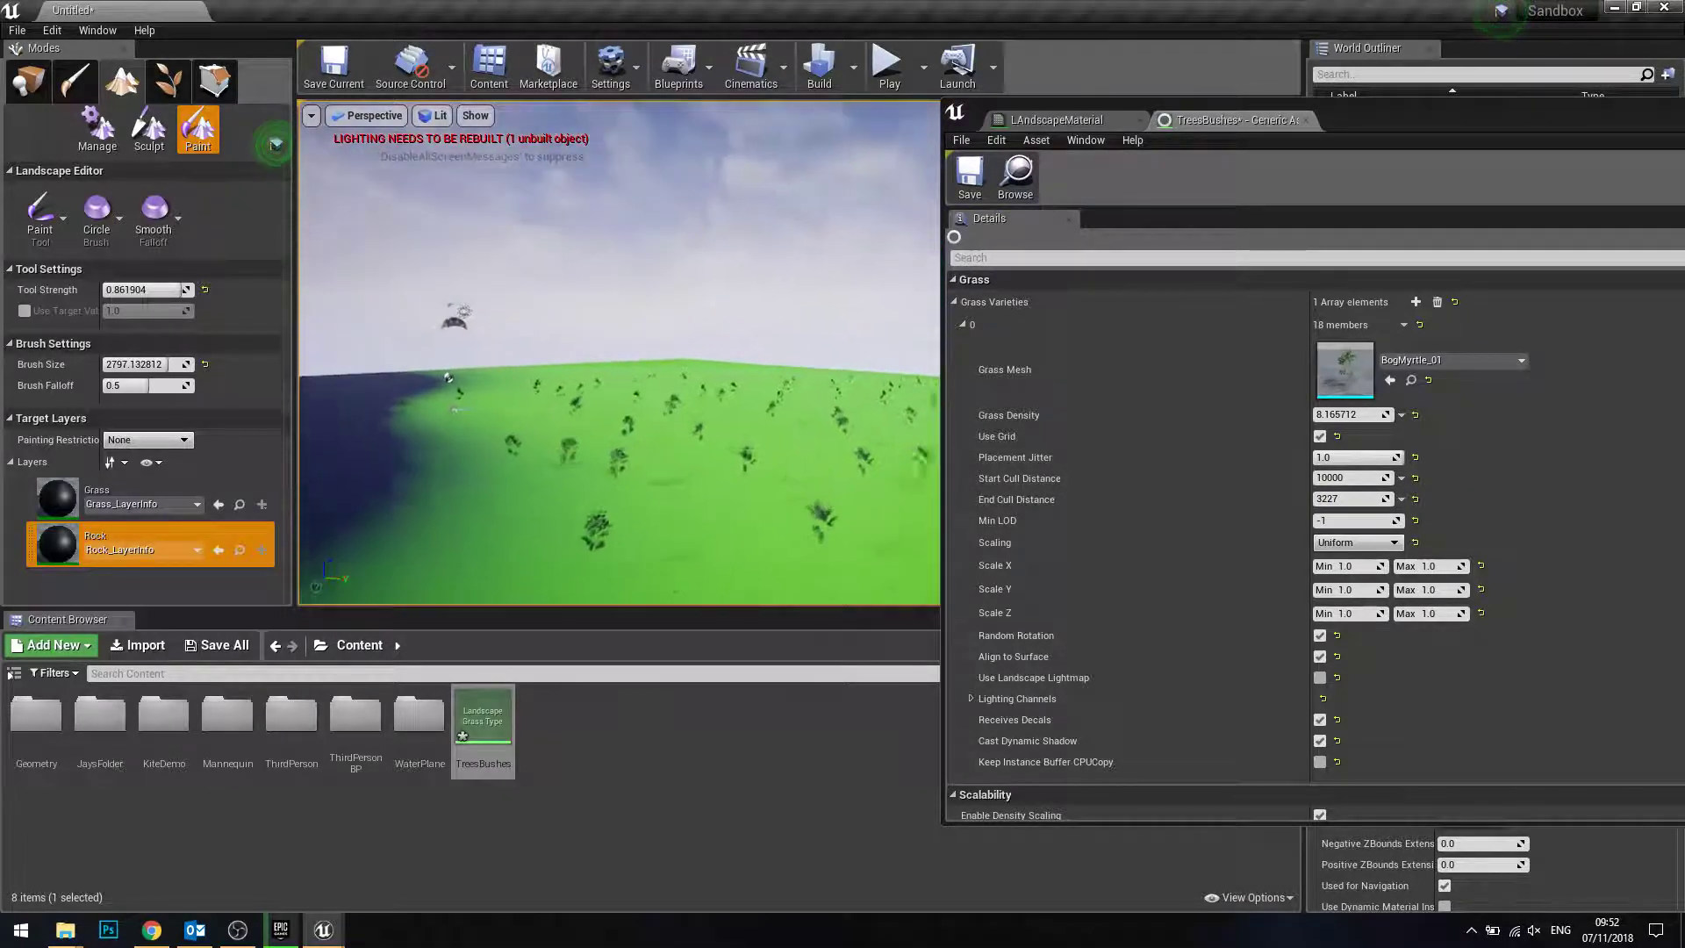
right_drag(357, 365, 650, 492)
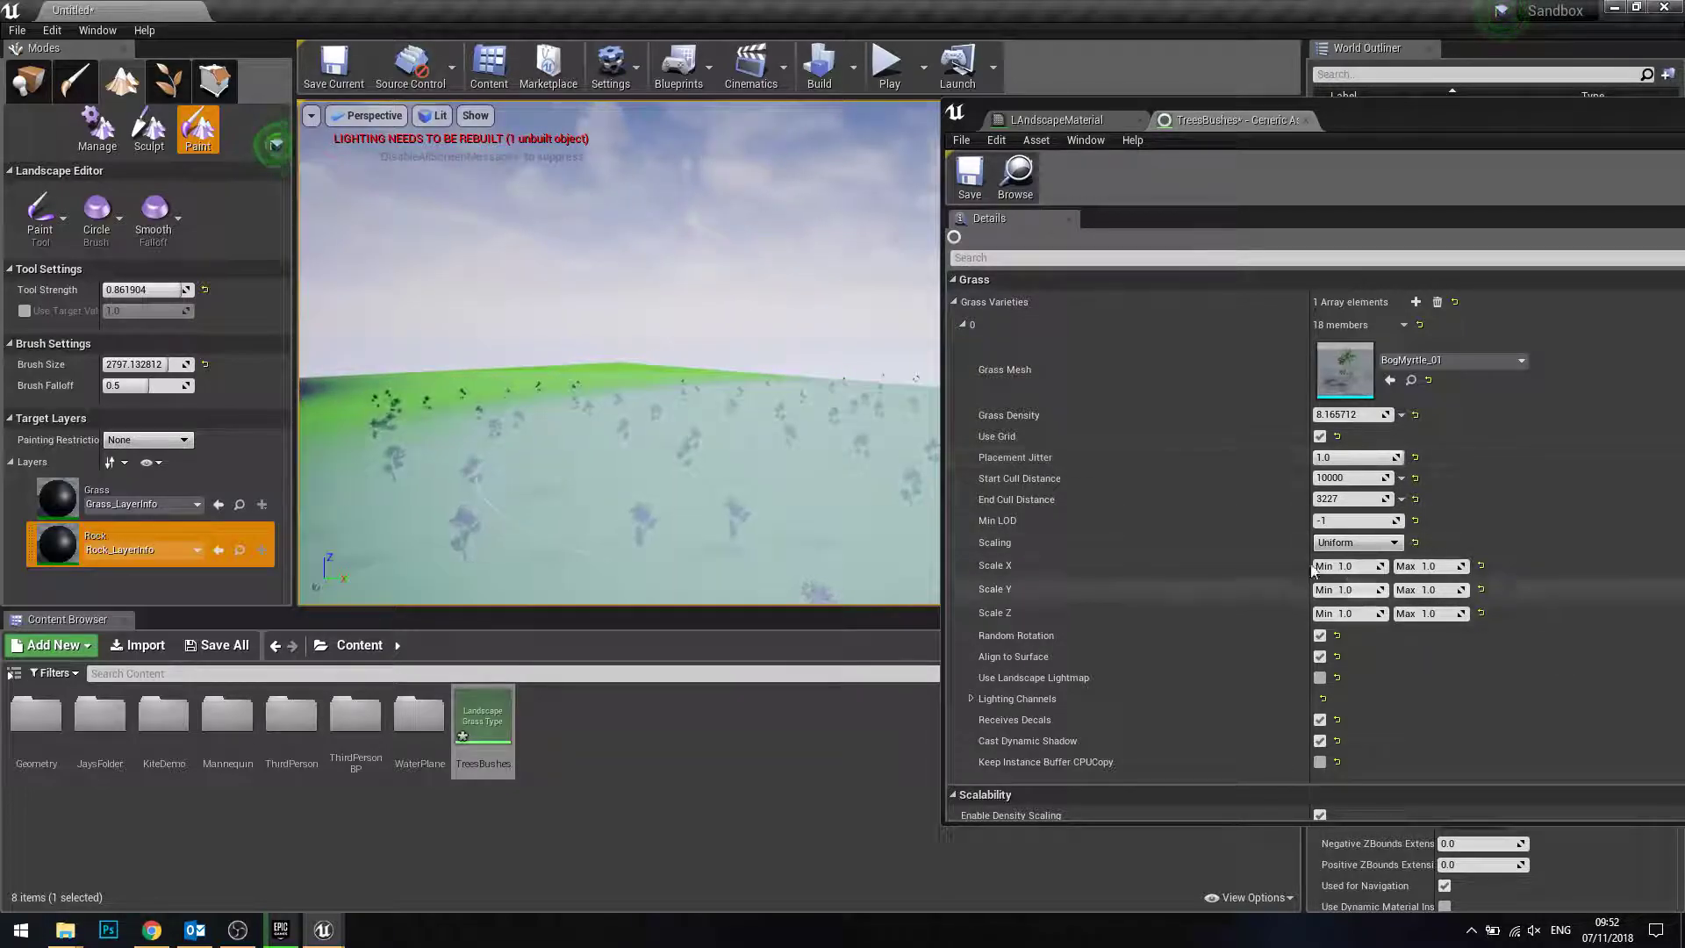
- Set the bushes' maximum X and Y scale to 1.6 and maximum Z scale to 1.75
click(1366, 567)
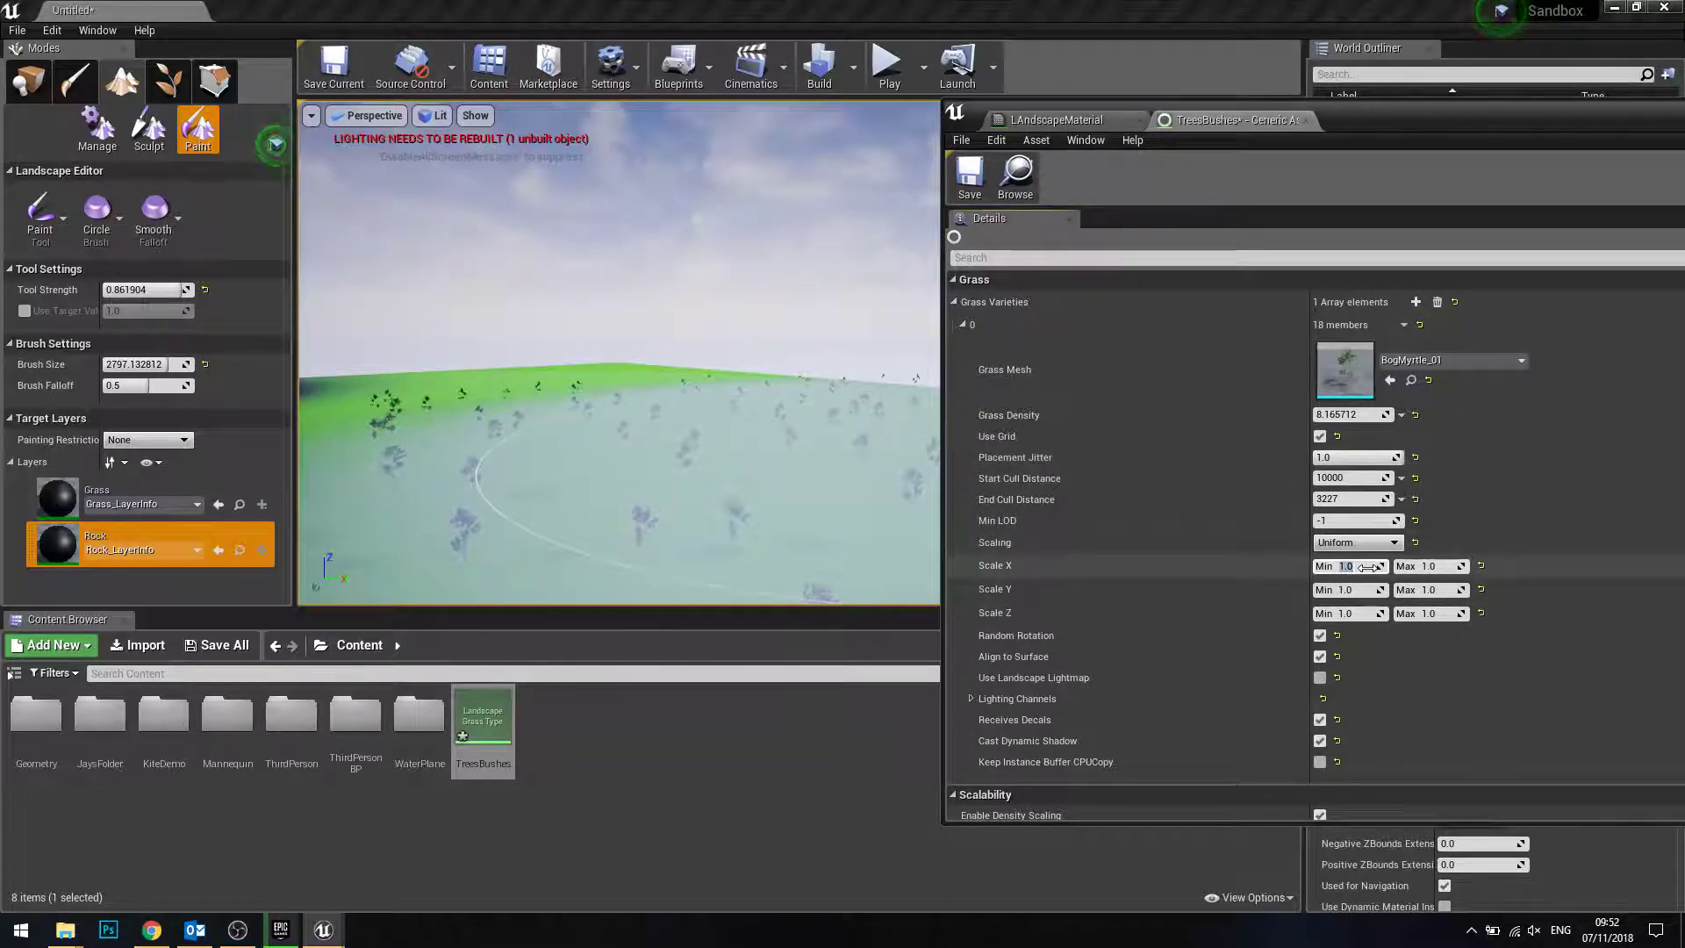
text(2)
key(Tab)
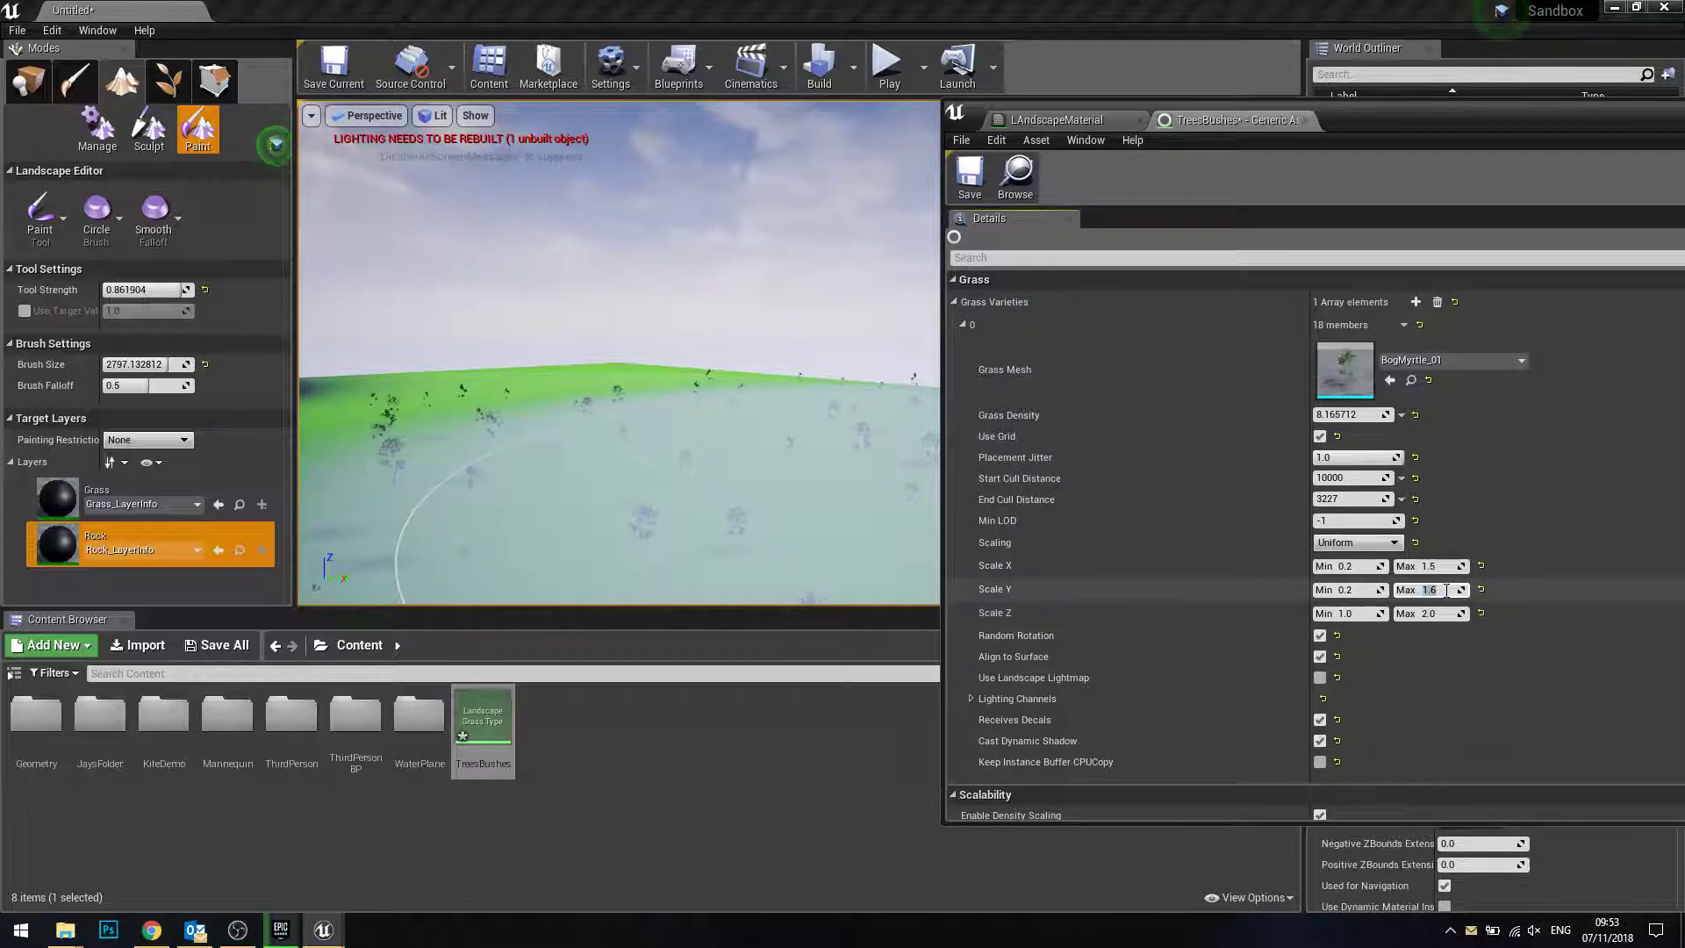
click(1442, 569)
text(1.6)
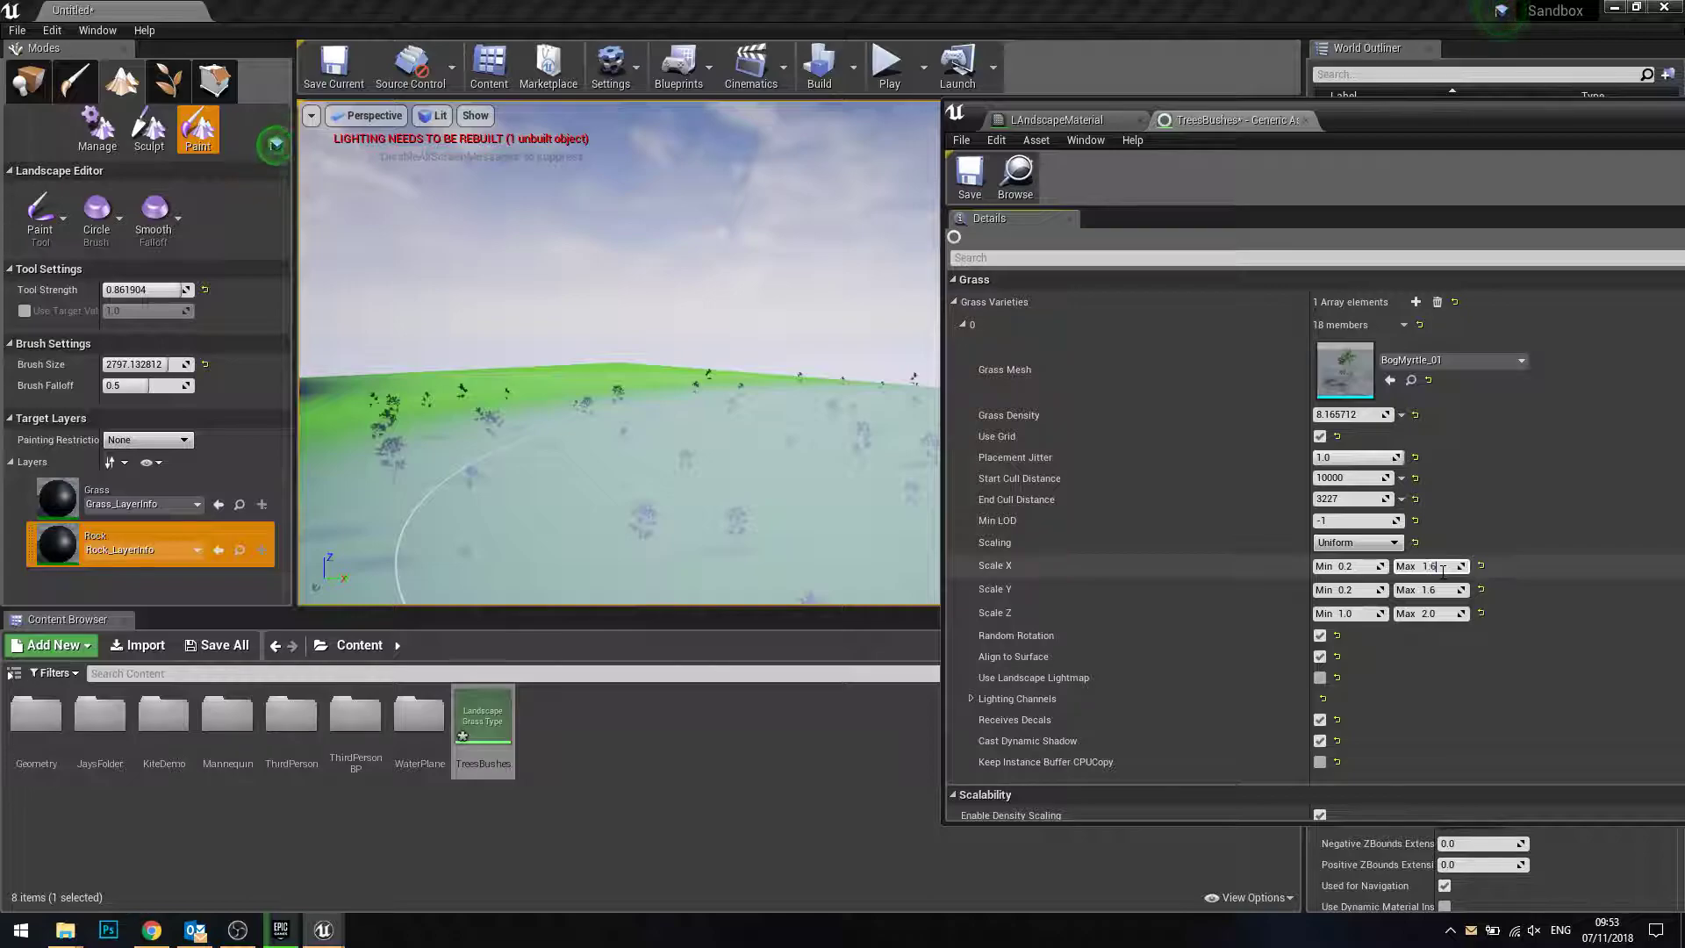
text(1.75)
key(Return)
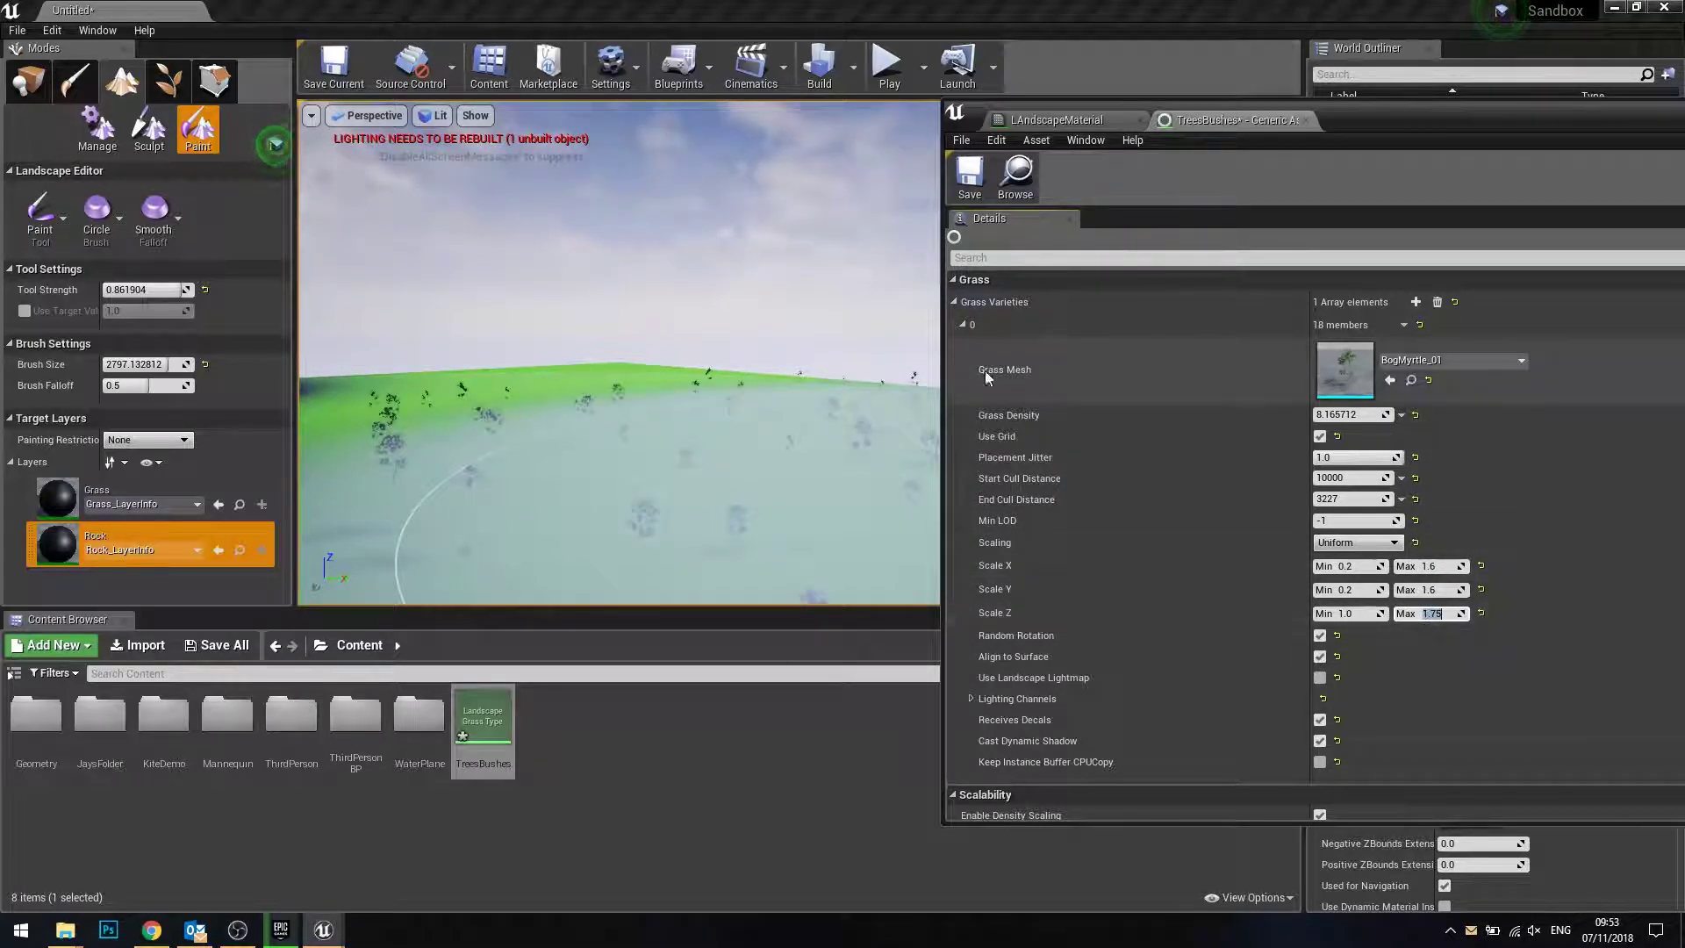
mouse_move(790, 387)
right_down()
mouse_move(462, 301)
mouse_move(458, 149)
mouse_move(627, 460)
right_up()
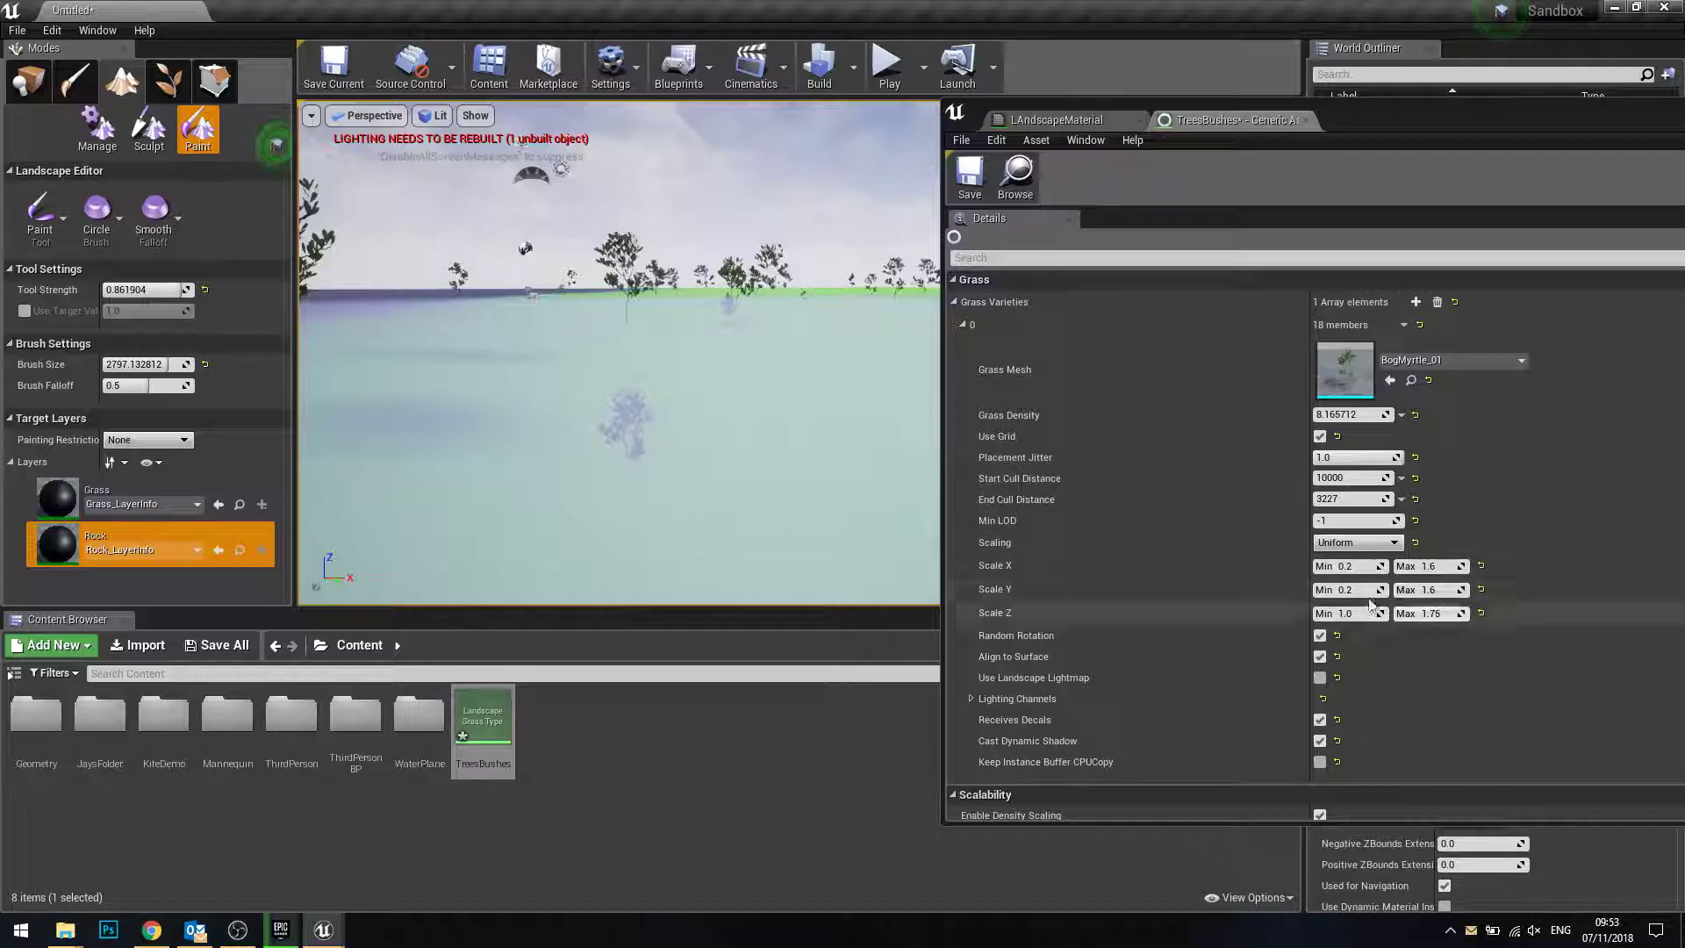
- Set the minimum X, Y and Z scale to 0.35
click(1346, 566)
click(1372, 612)
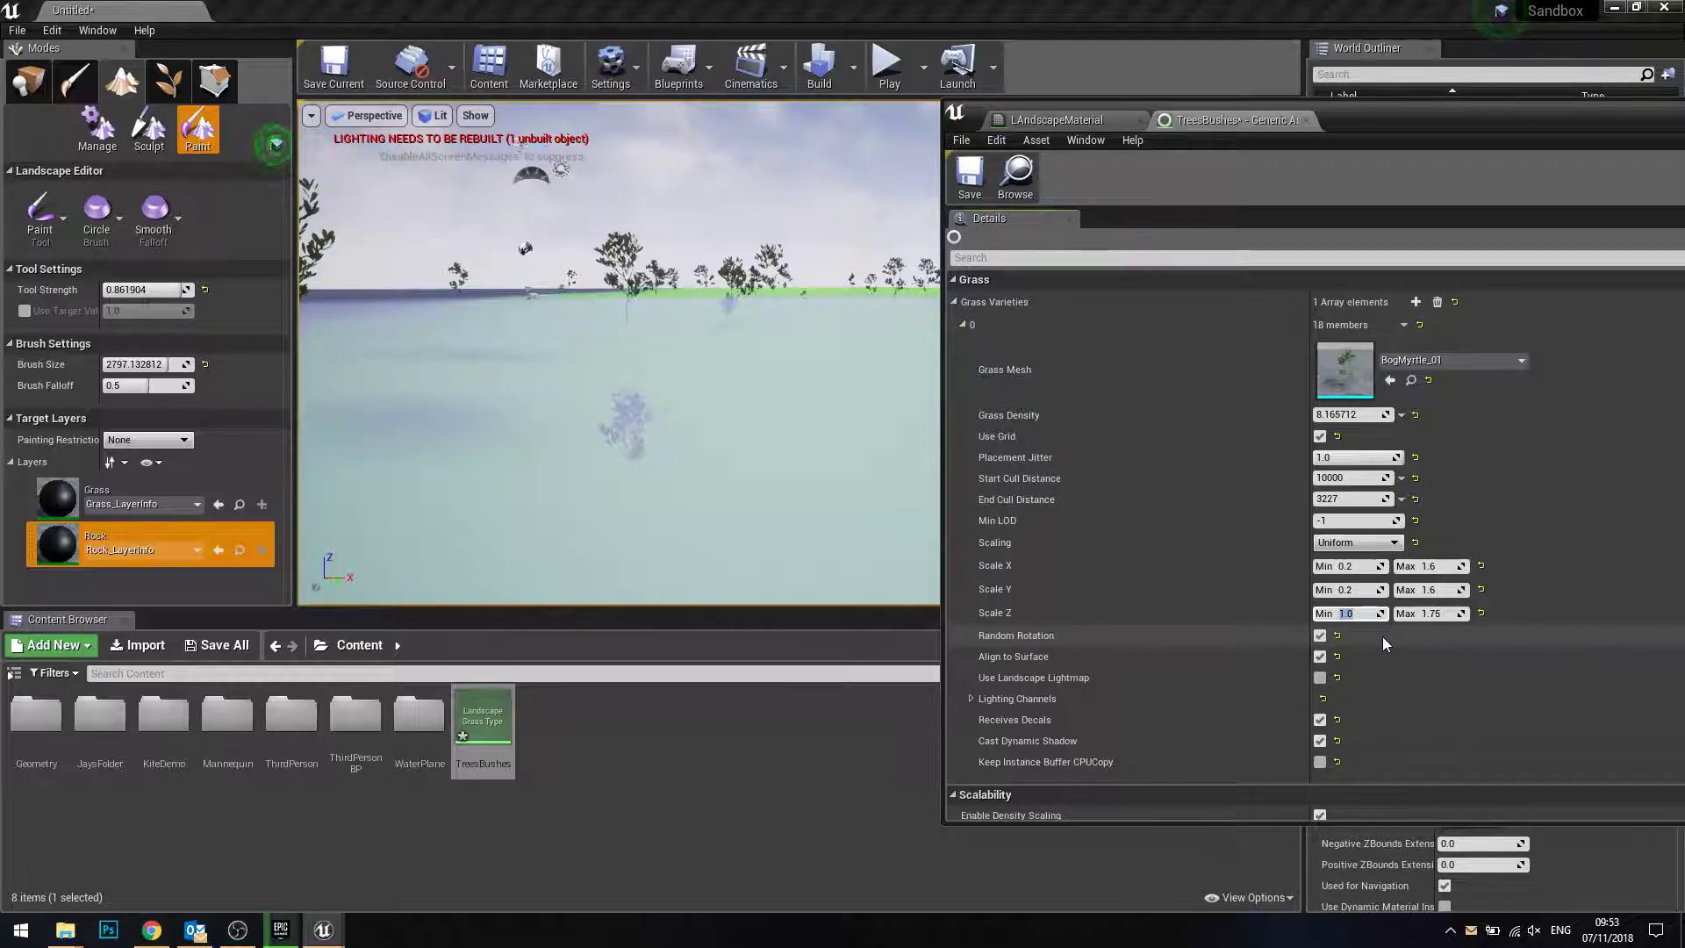
text(0.2)
key(Return)
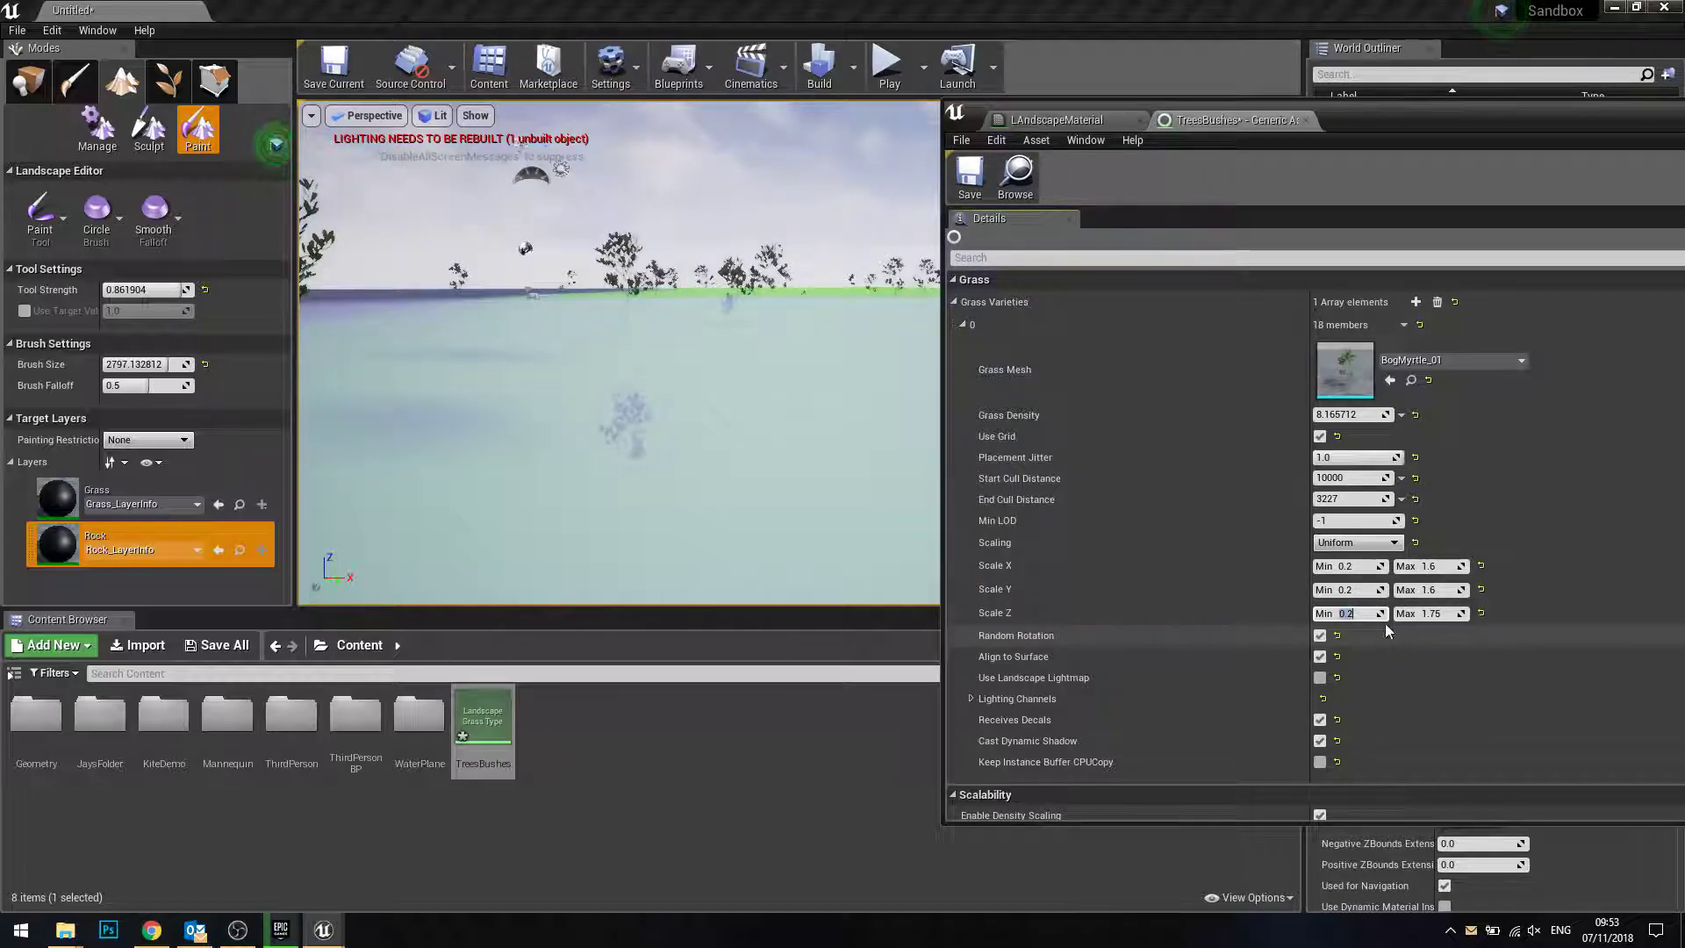
click(1362, 568)
text(.35)
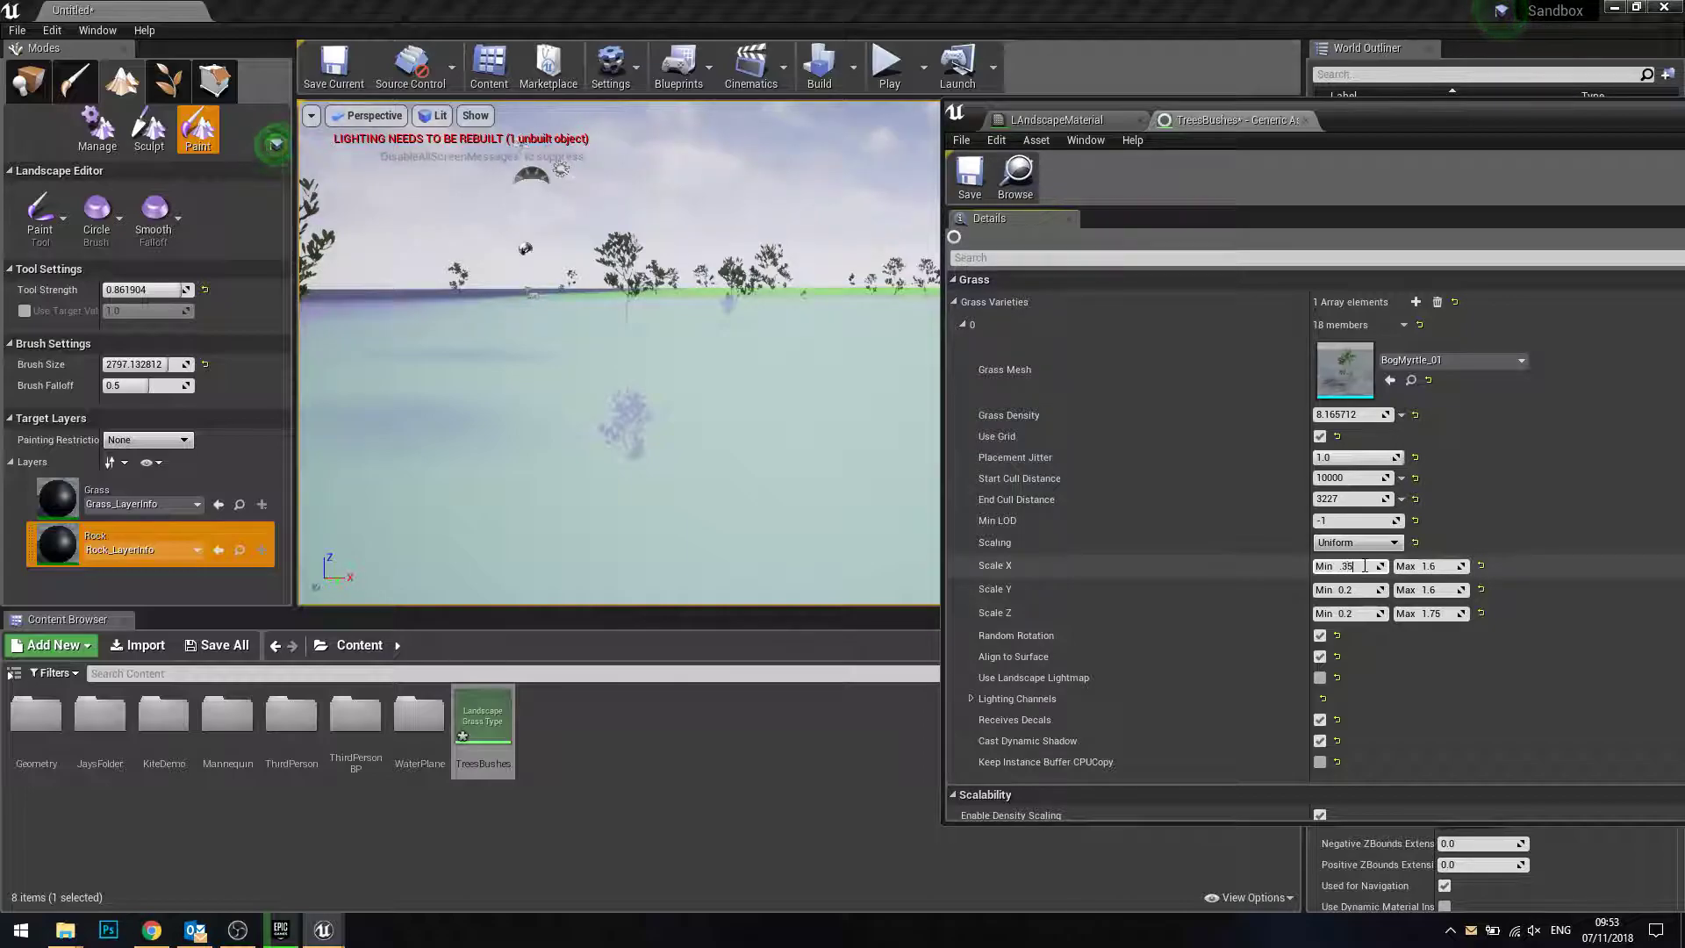
key(Tab)
key(Return)
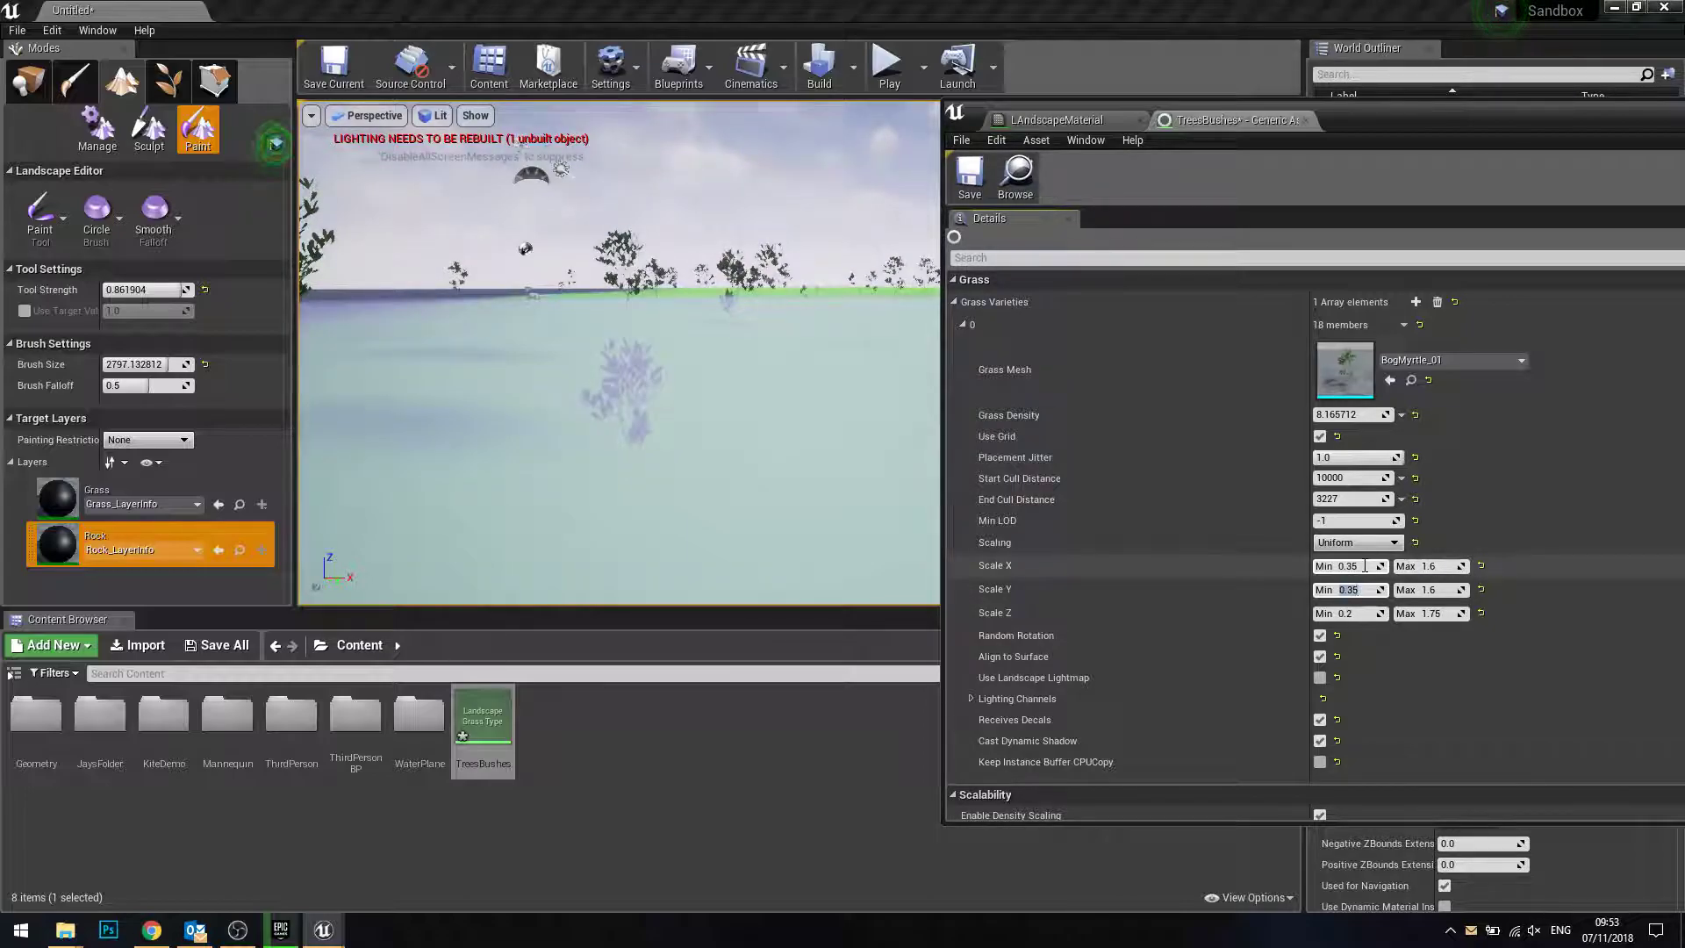
text(.35)
text(0.35)
key(Return)
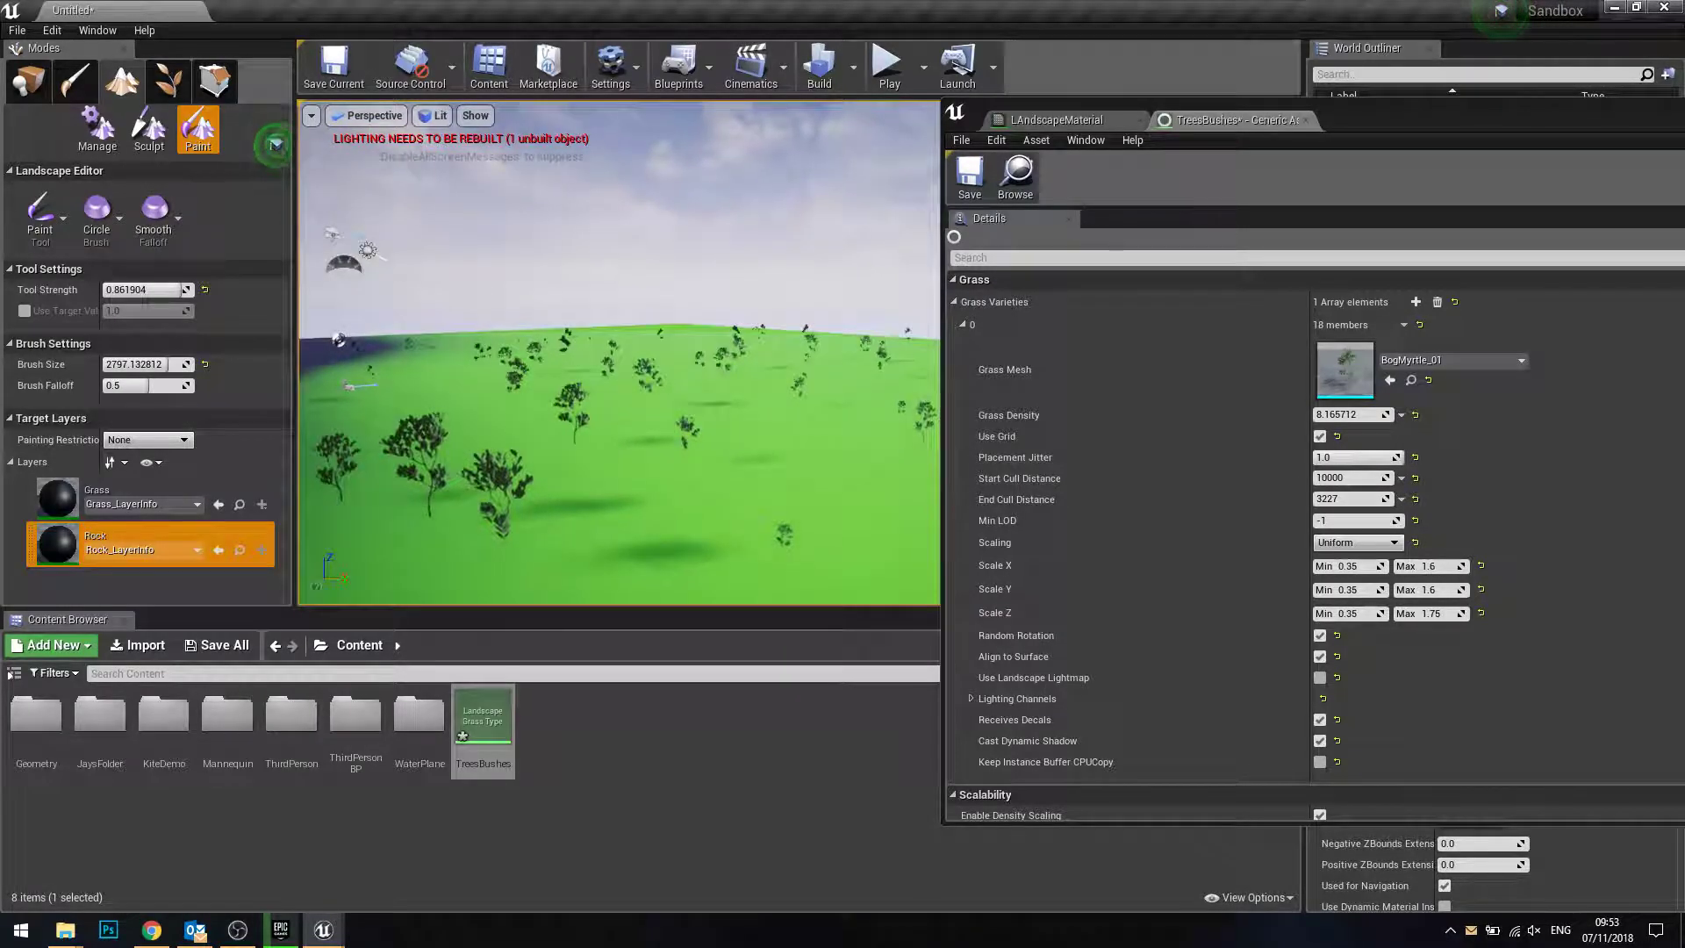
scroll(1187, 582, down, 1)
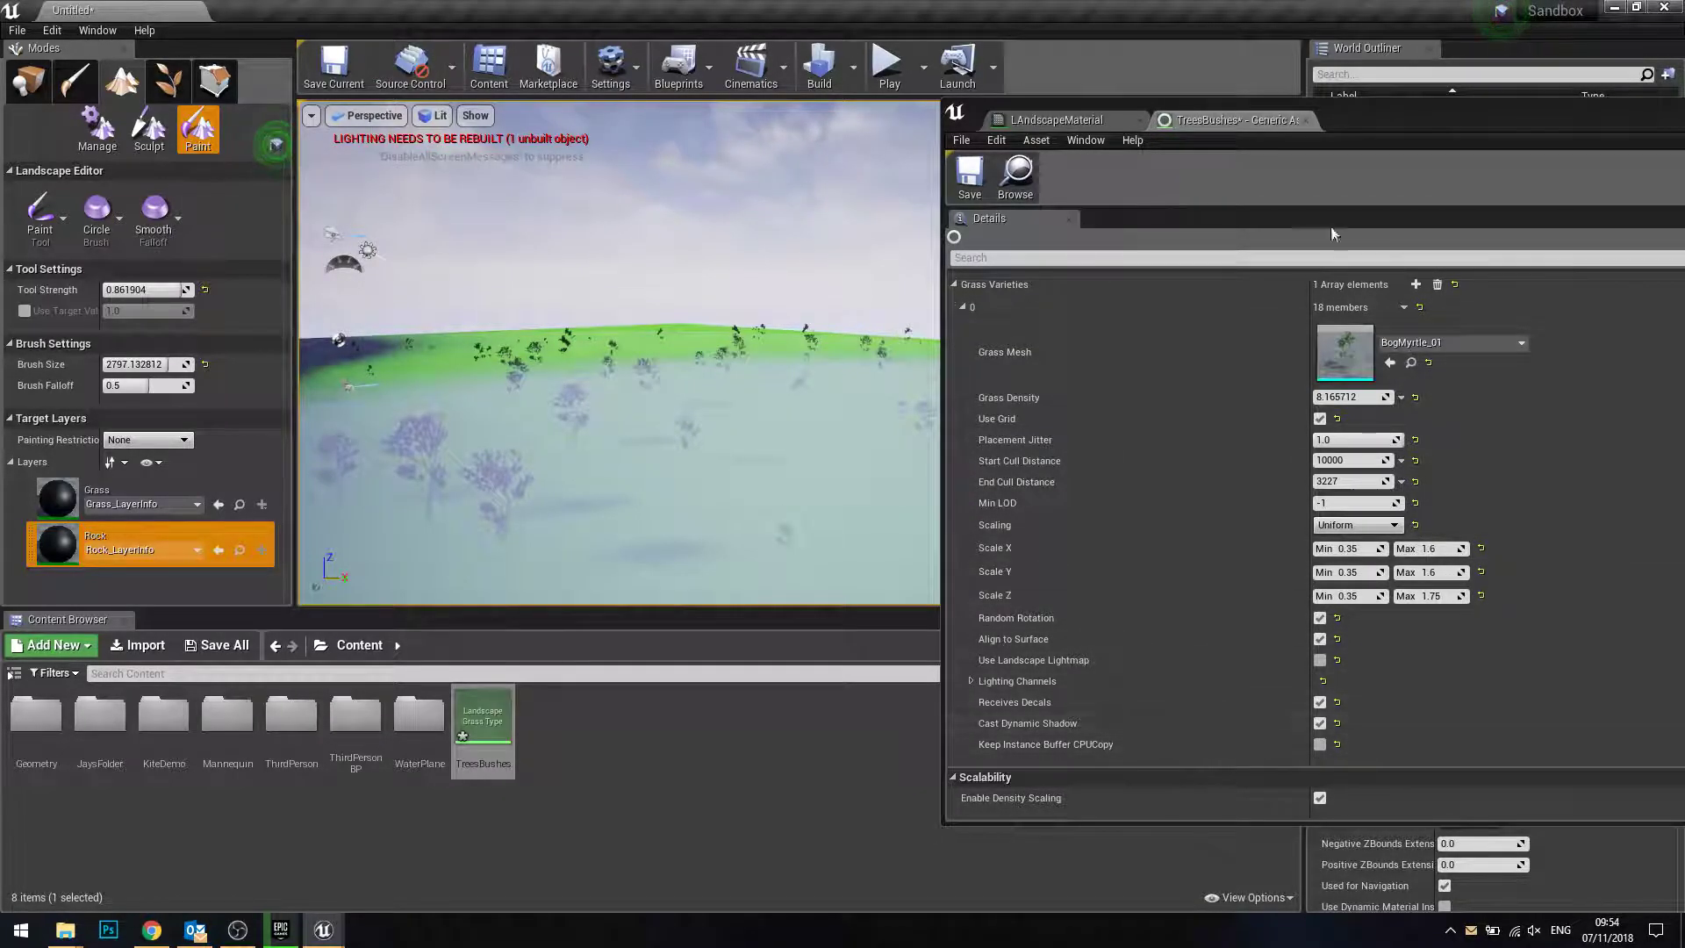
- Move the TreesBushes editor to the lower right, orbit over the bushes, and select the light source
drag(1375, 125, 1357, 536)
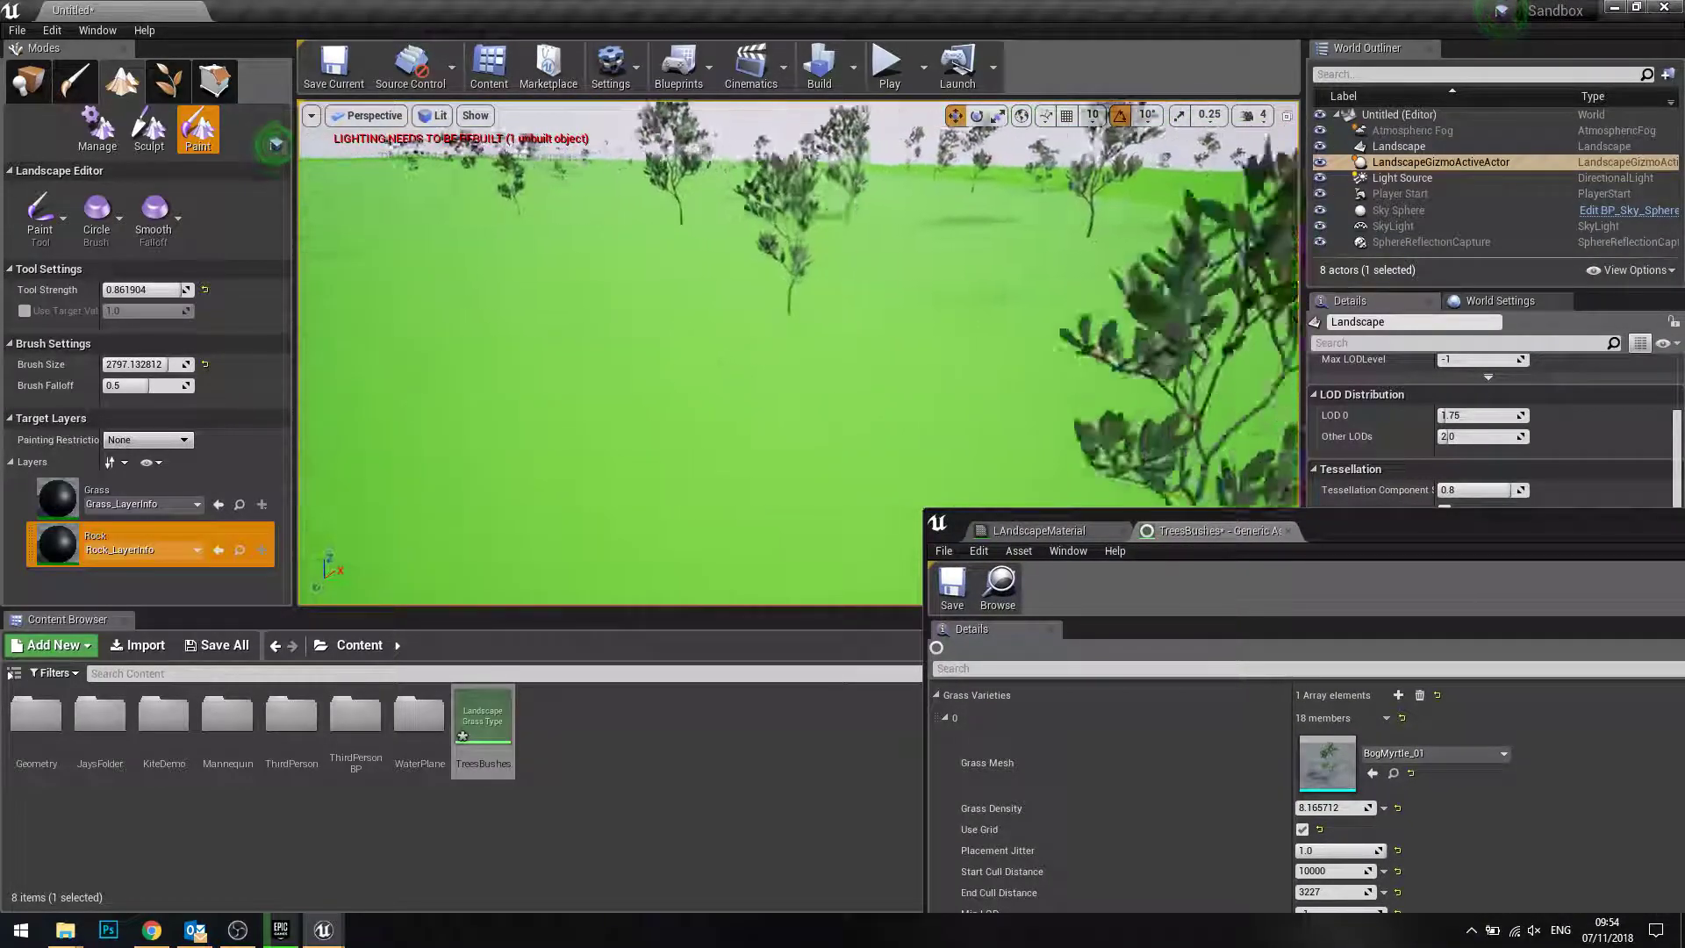
right_drag(603, 176, 604, 176)
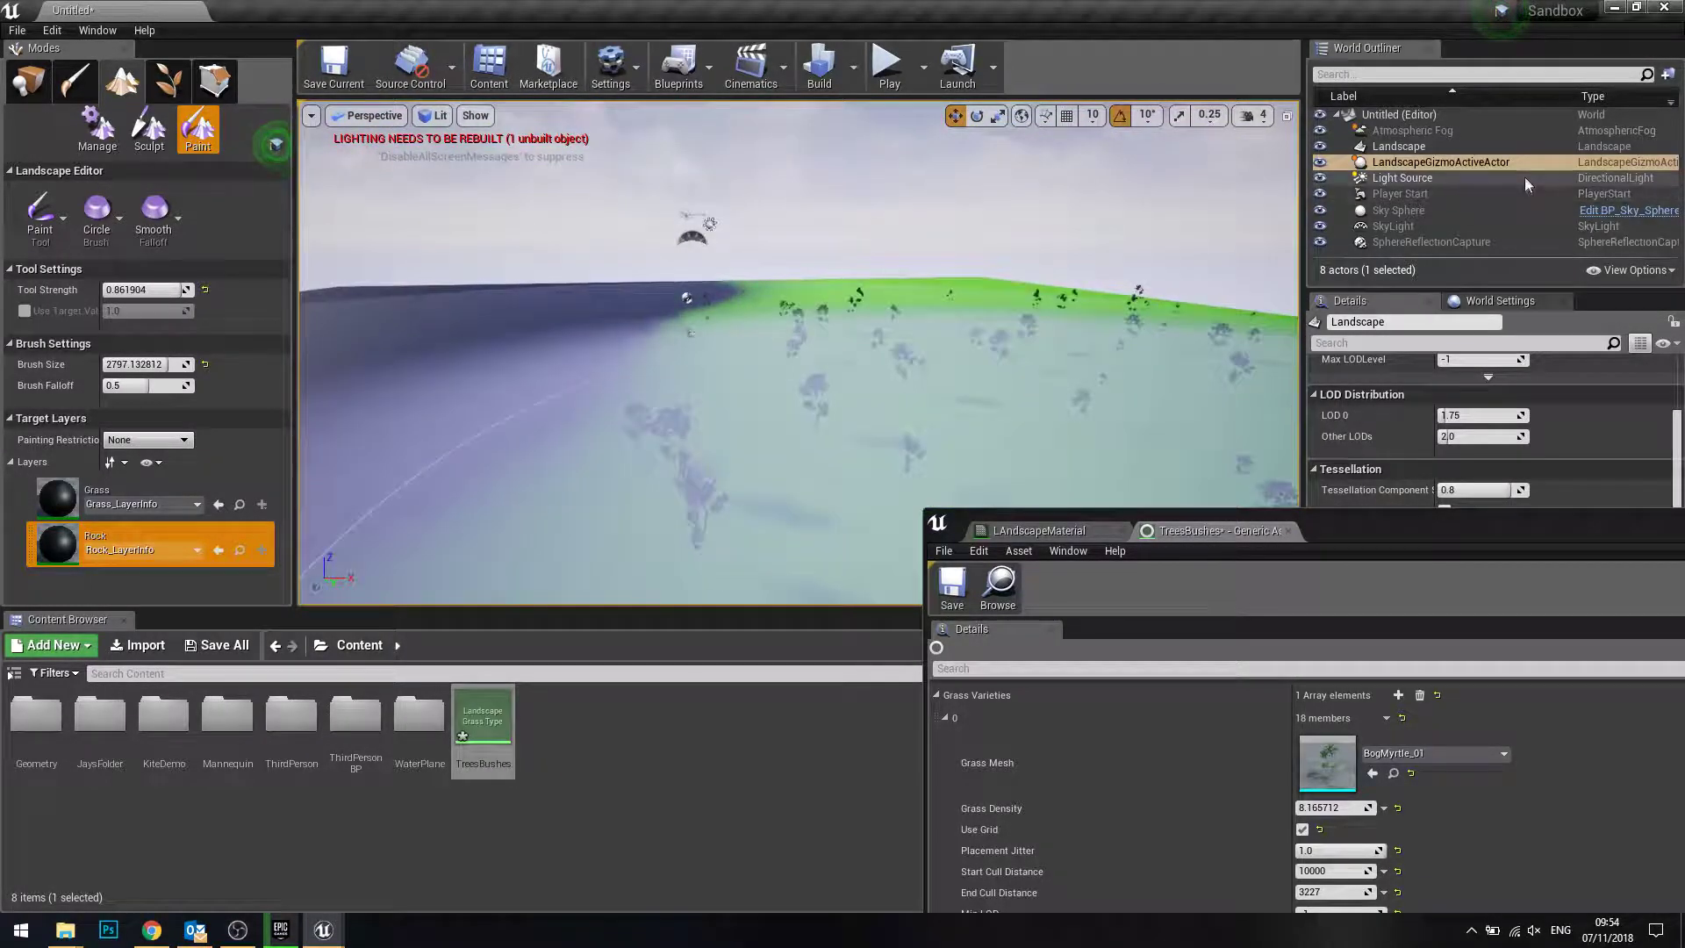
click(1524, 177)
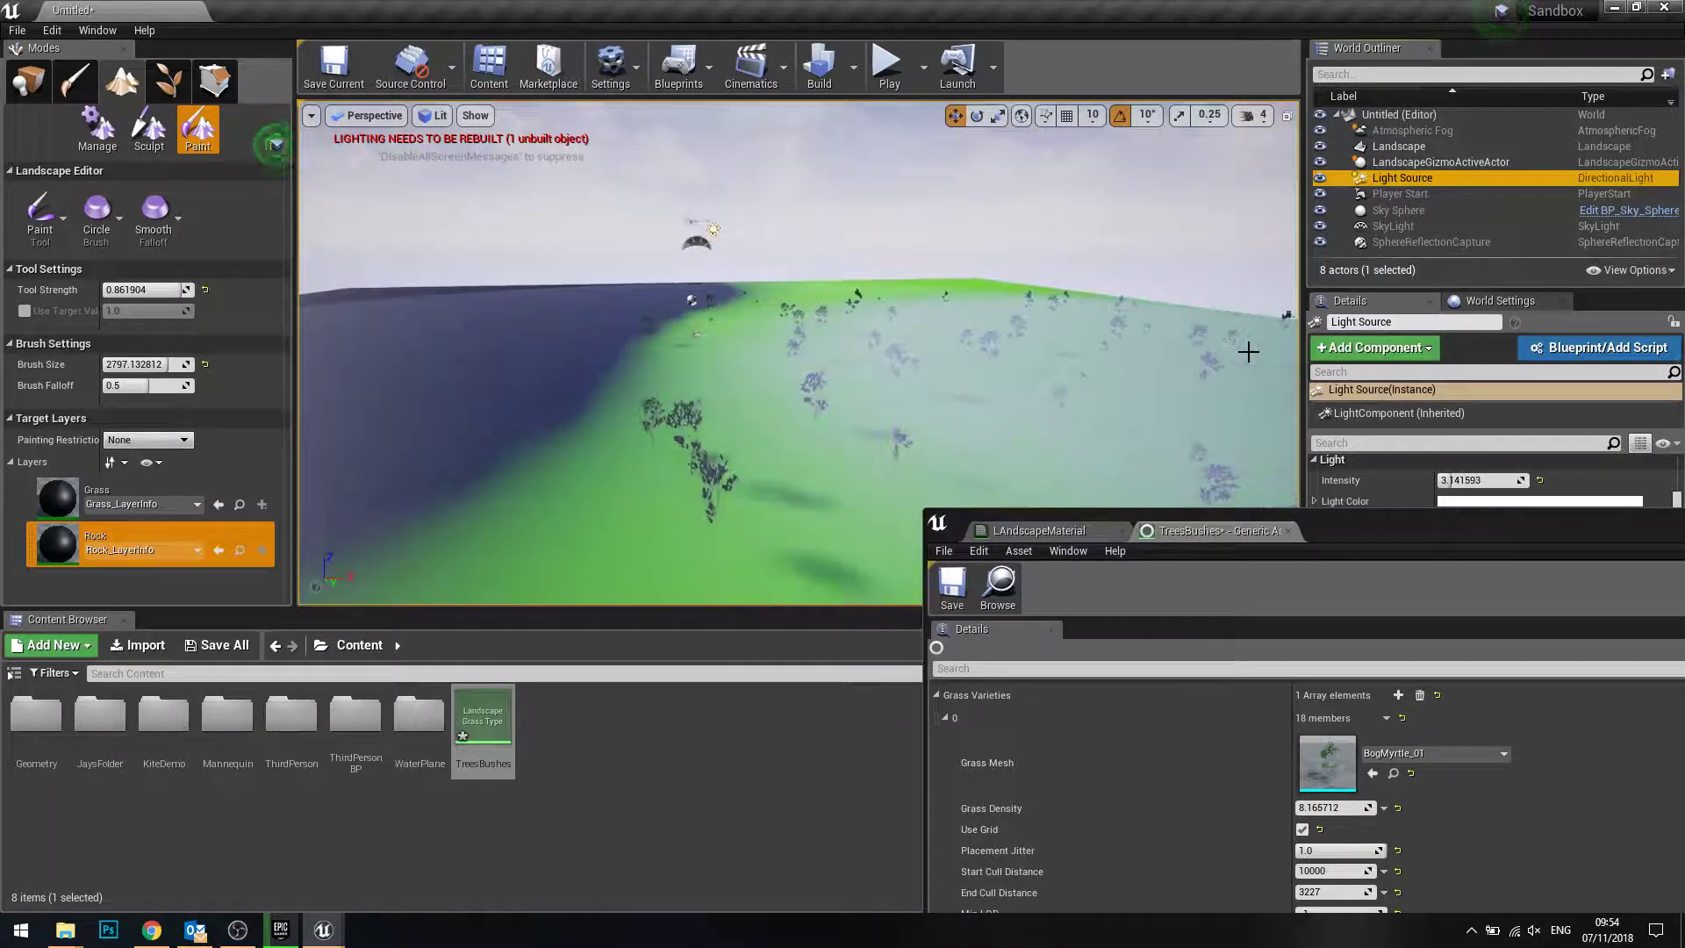
- Set the Light Source's Mobility to Movable
drag(1439, 539, 1385, 737)
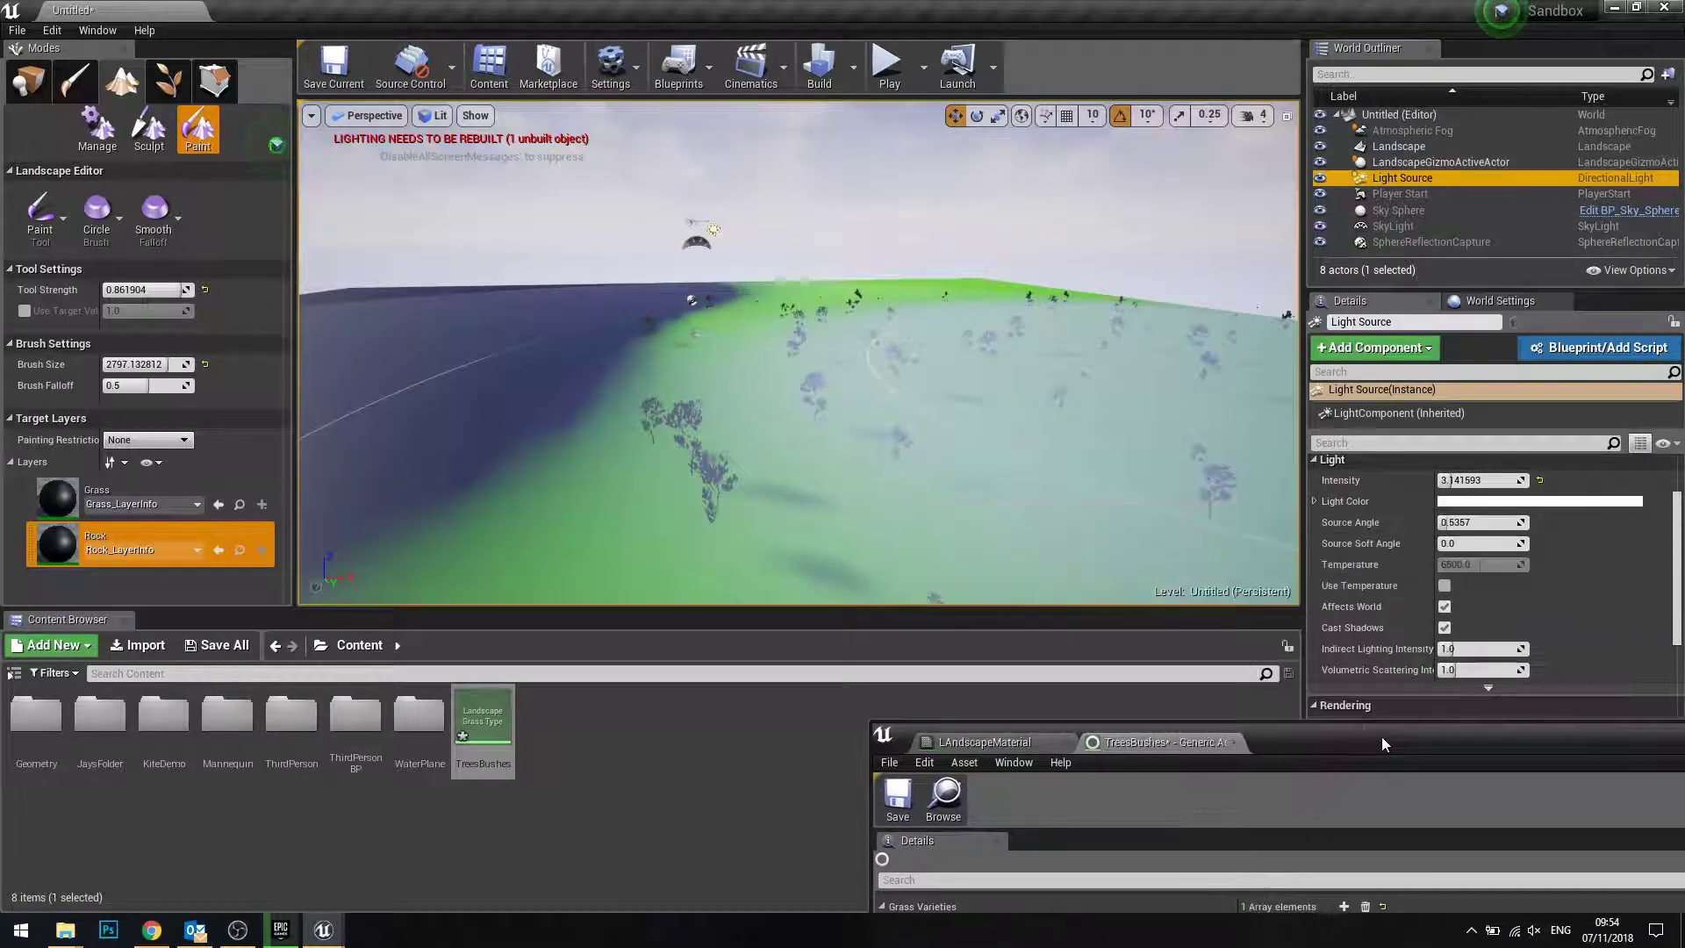
scroll(1529, 530, down, 3)
scroll(1540, 583, up, 5)
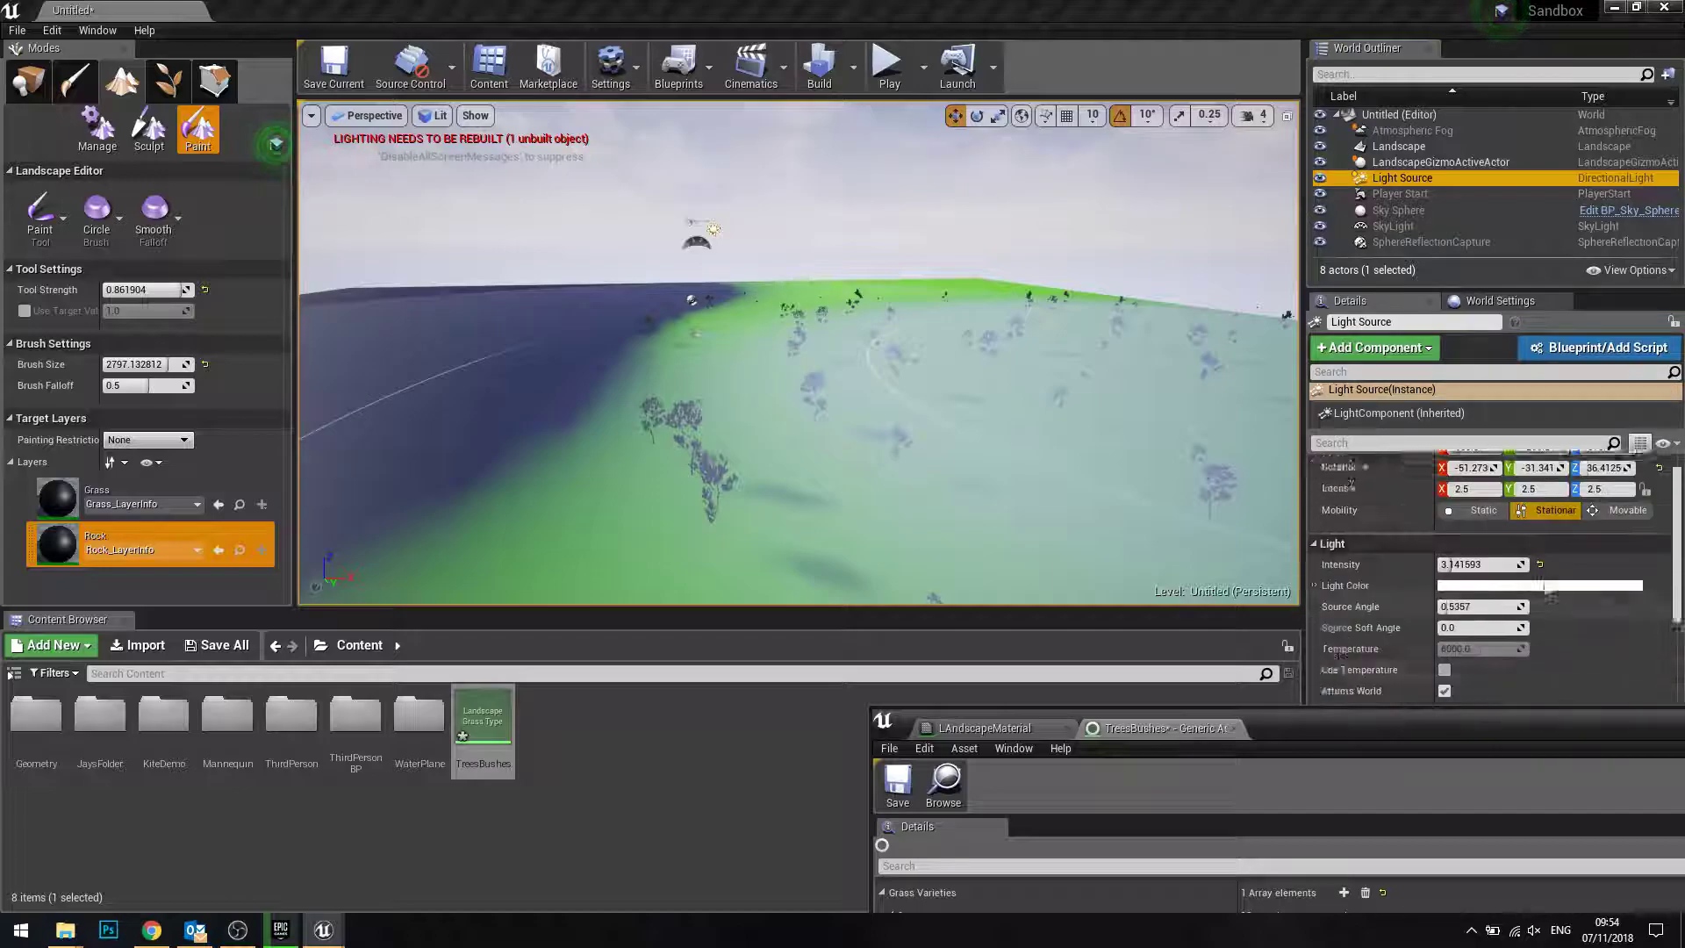
click(1624, 546)
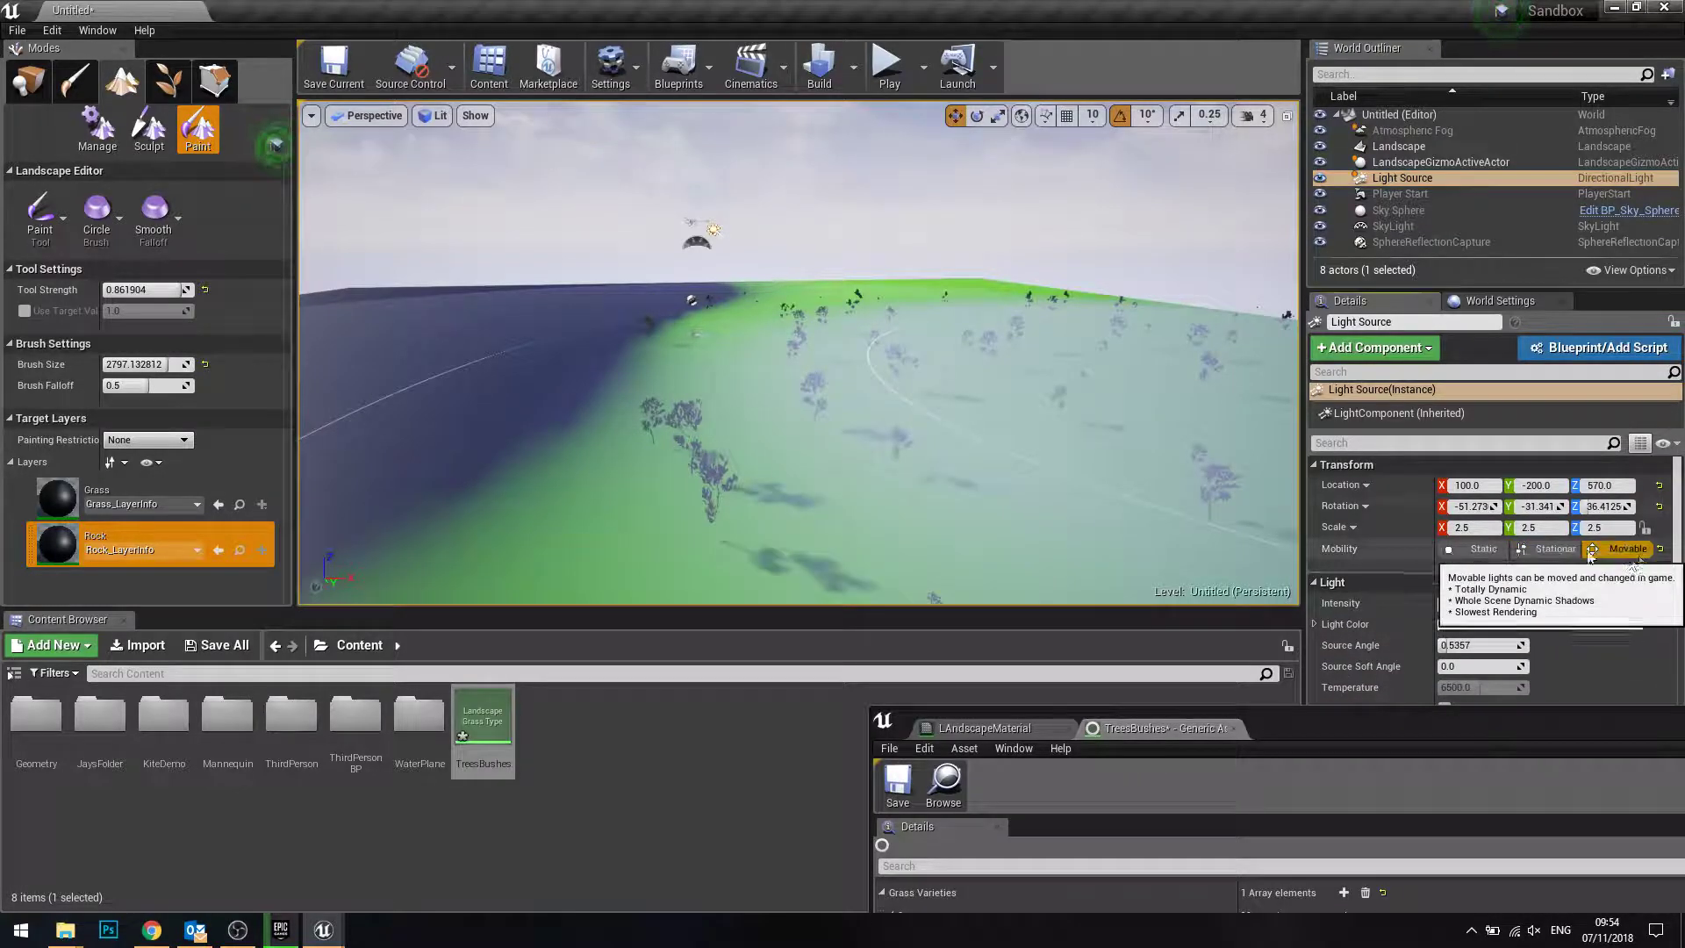
- Fly over the foliage, then bring the TreesBushes Grass Varieties settings up to the centre
right_drag(798, 352, 799, 351)
scroll(1577, 602, down, 2)
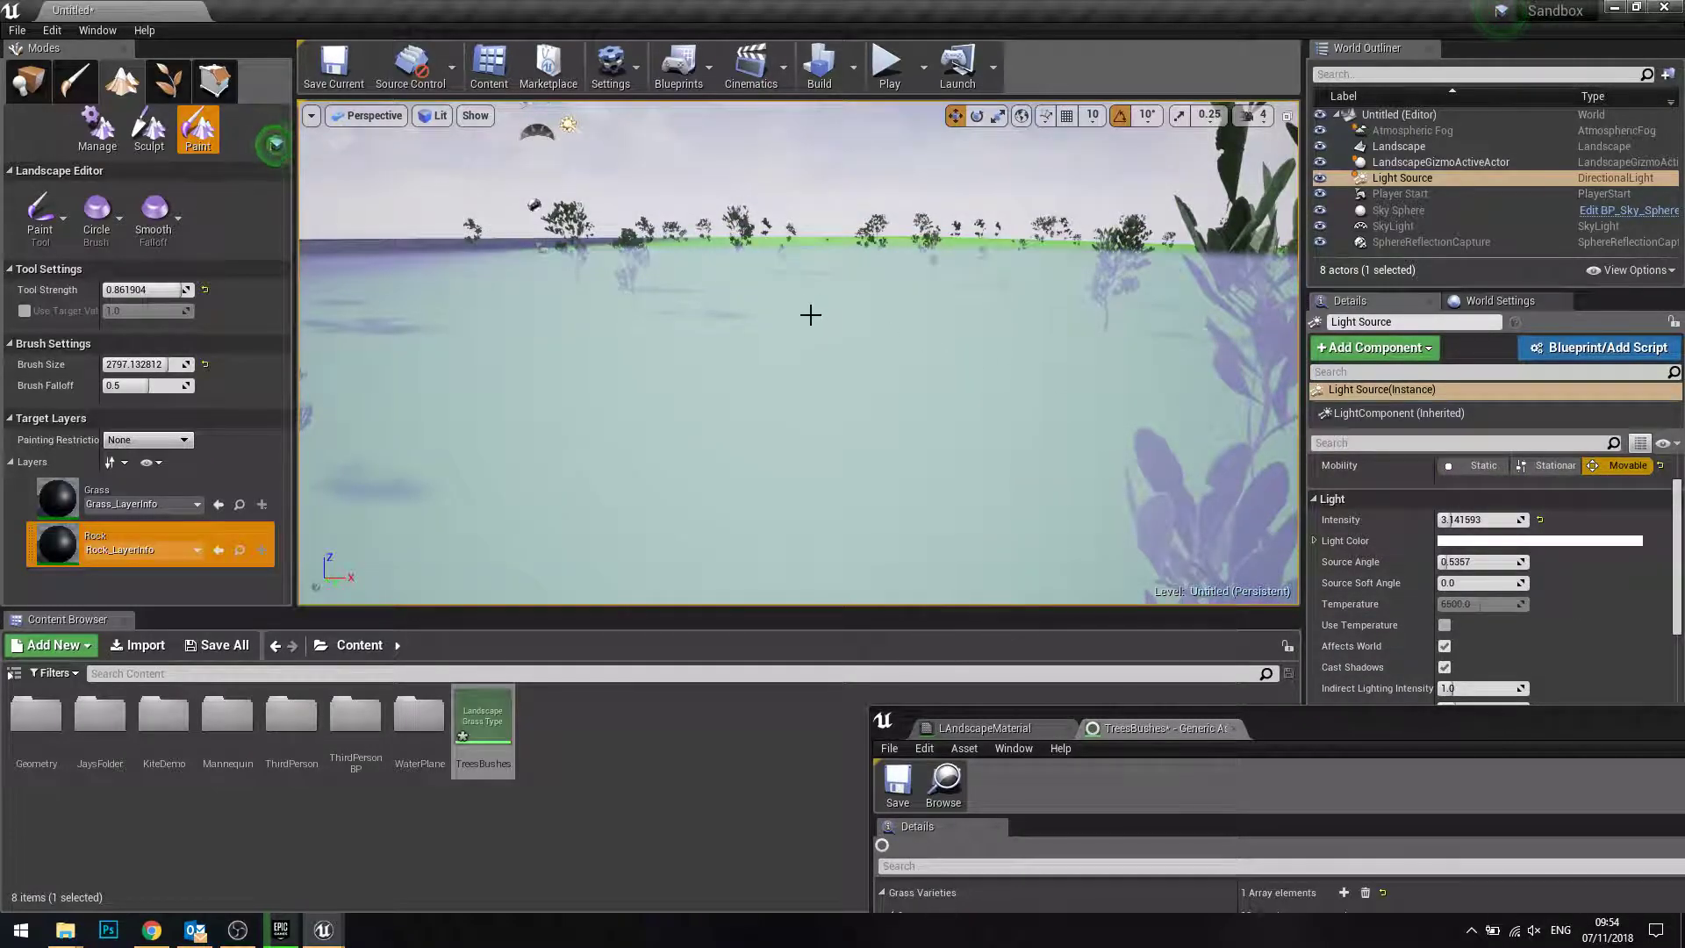
right_drag(810, 314, 795, 319)
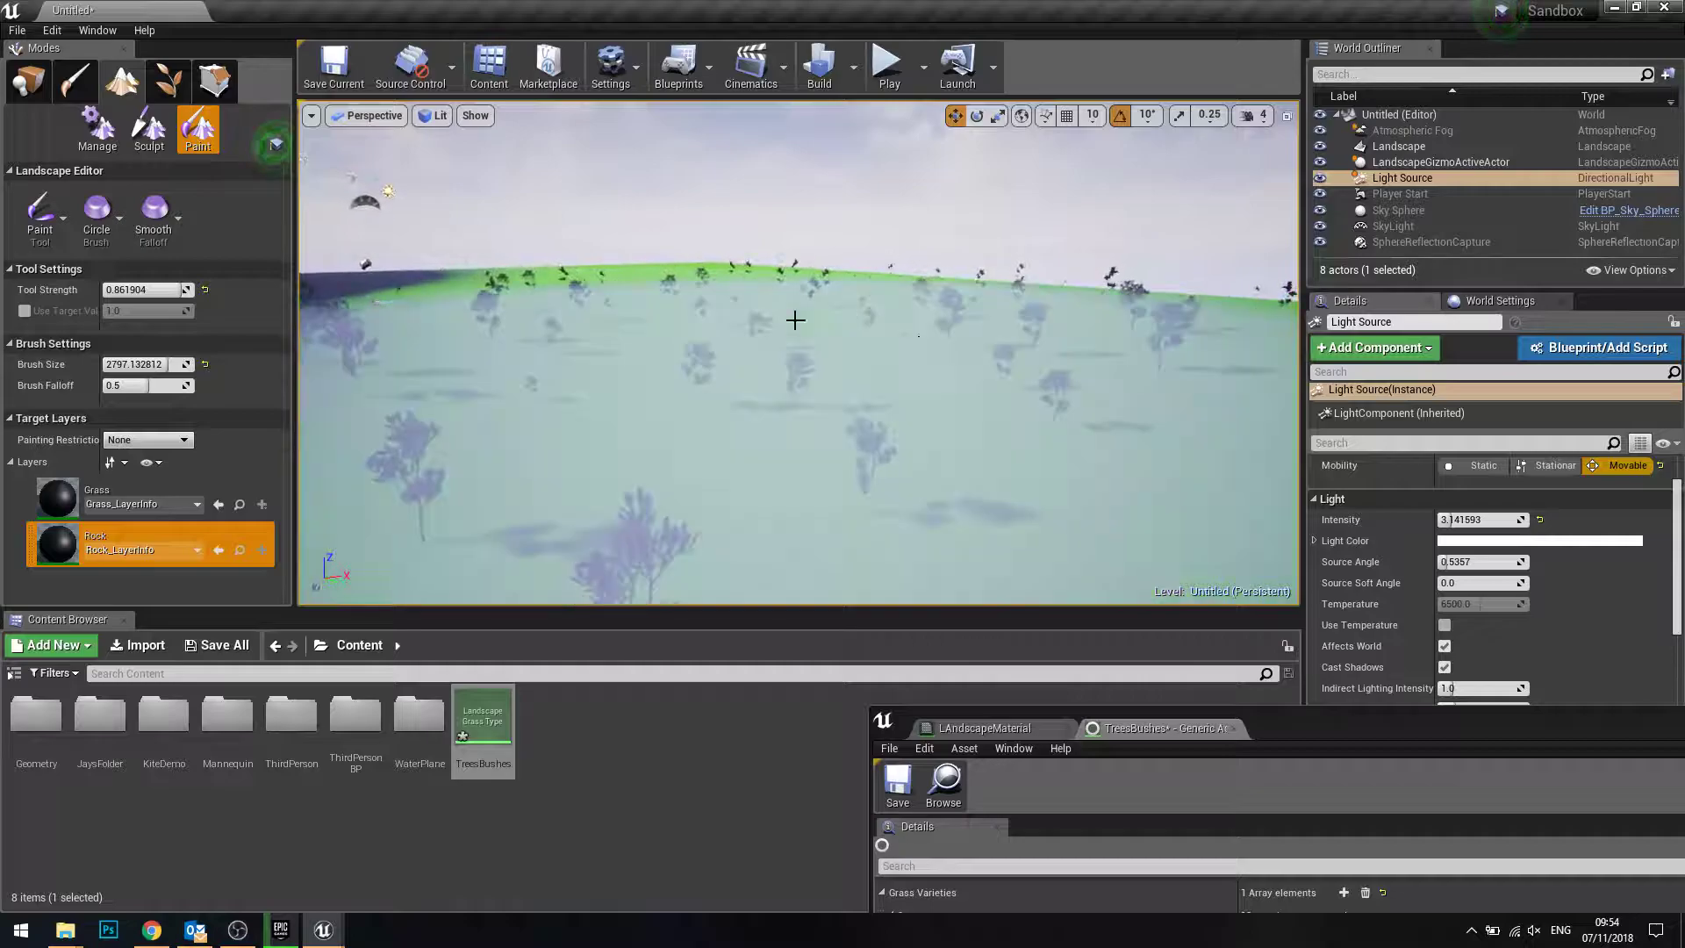
drag(1309, 737, 1003, 185)
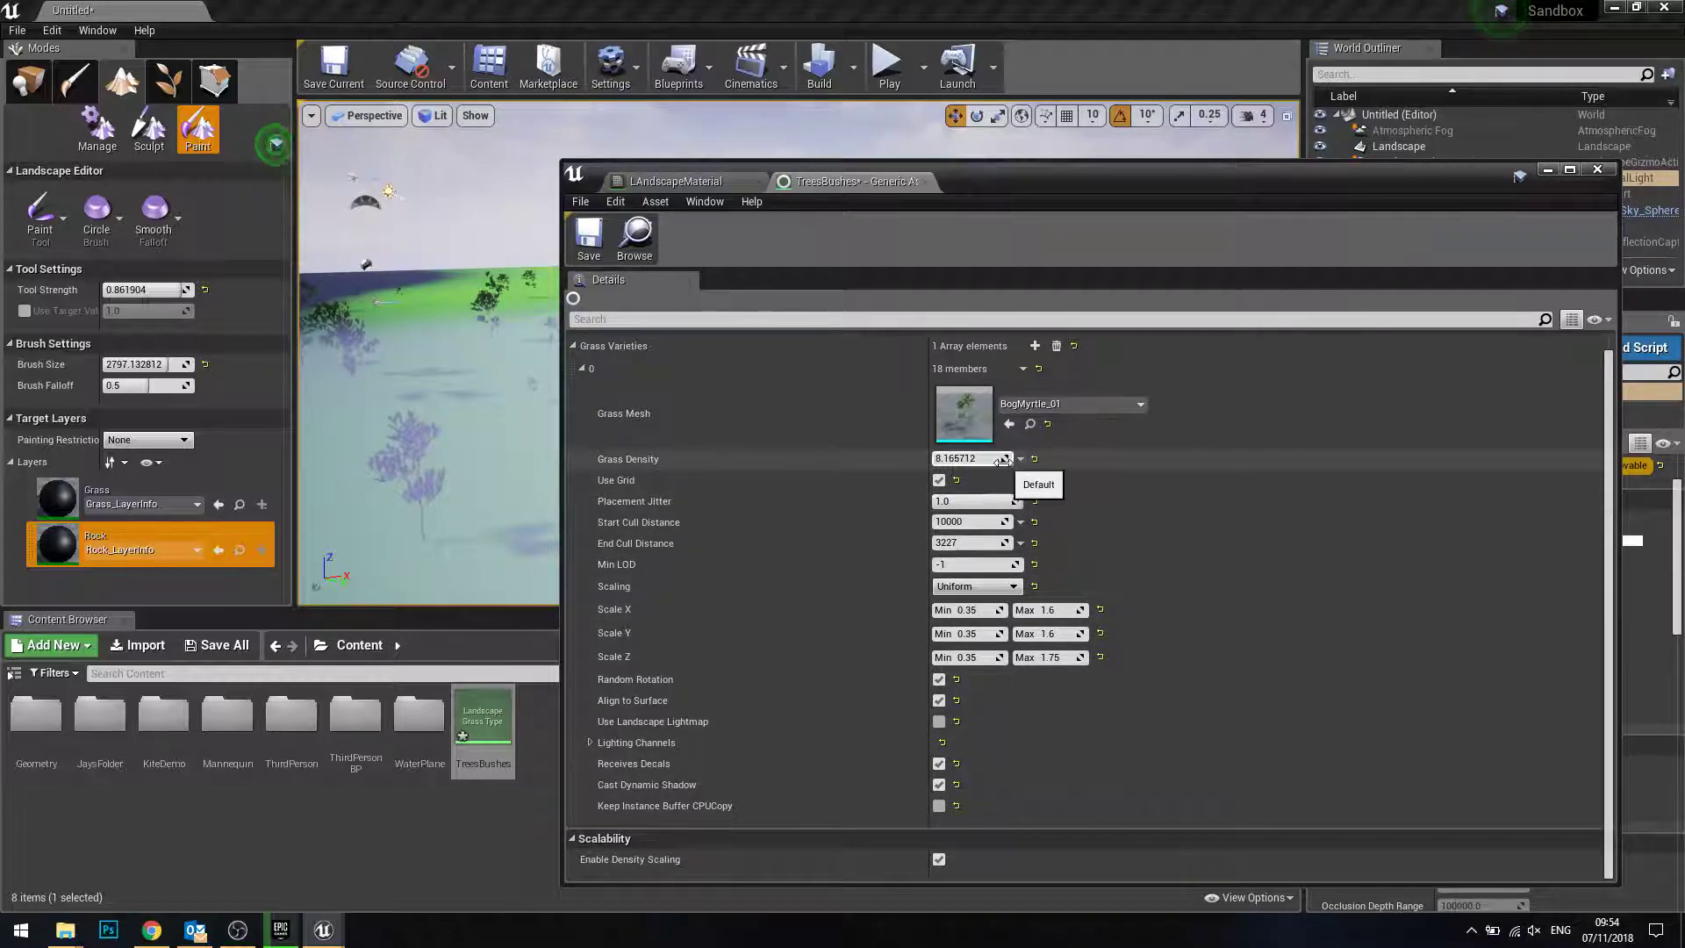
- Add a second Grass Varieties element and set its Grass Mesh to 1M_Cube
click(582, 368)
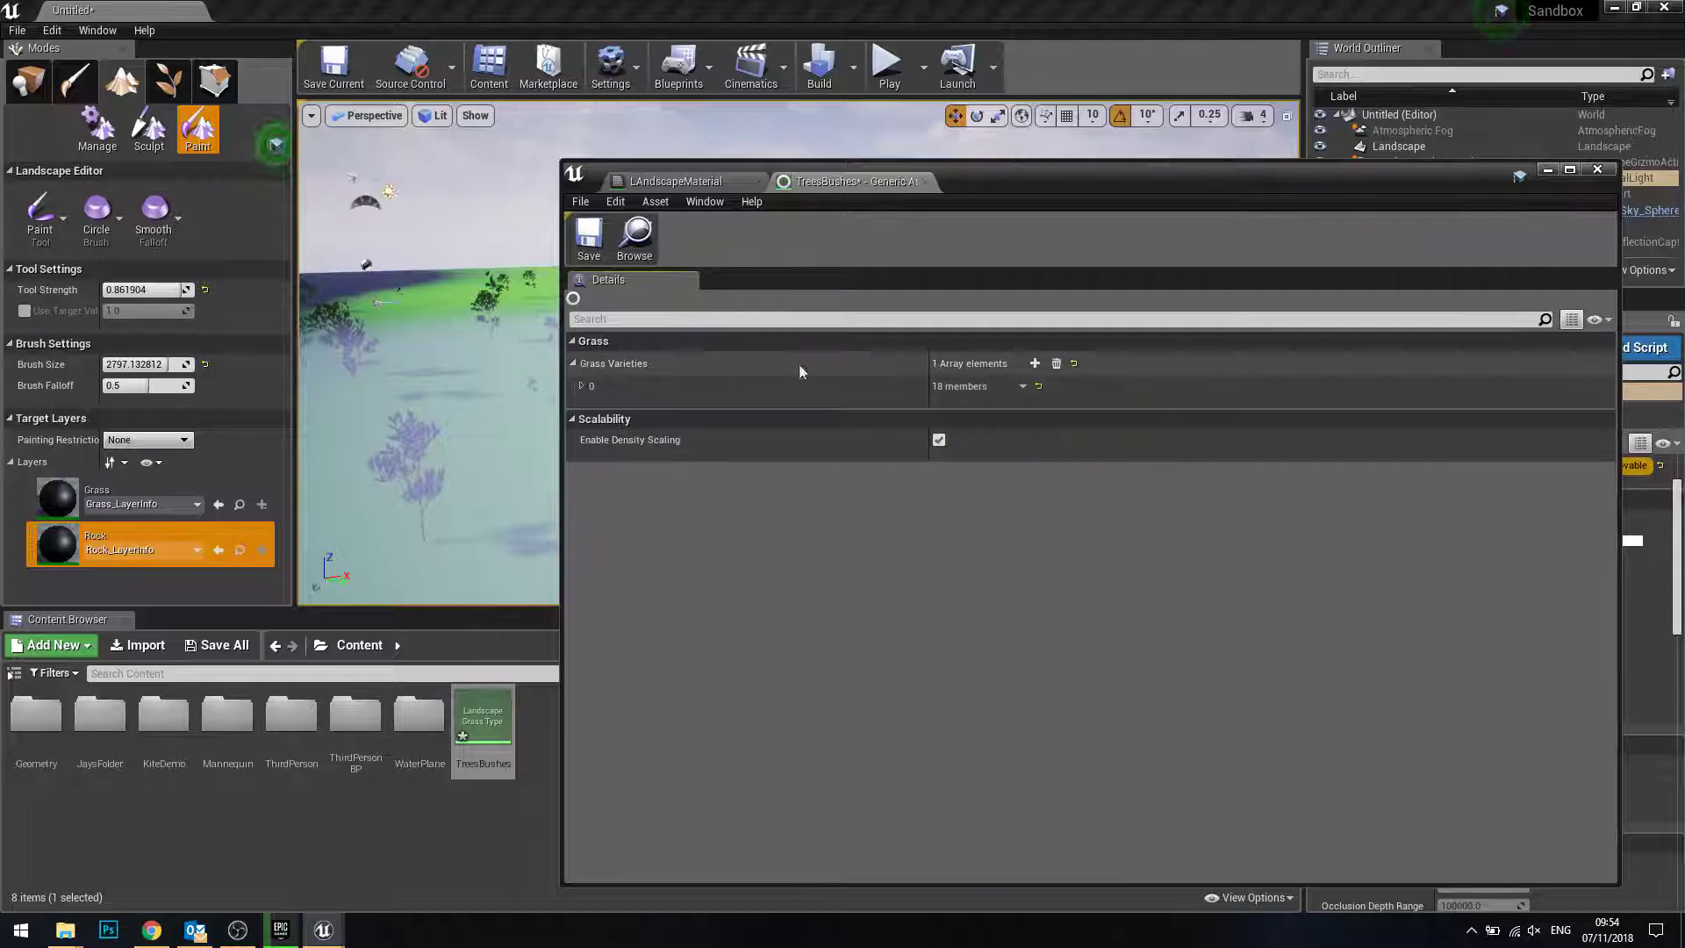
click(1035, 362)
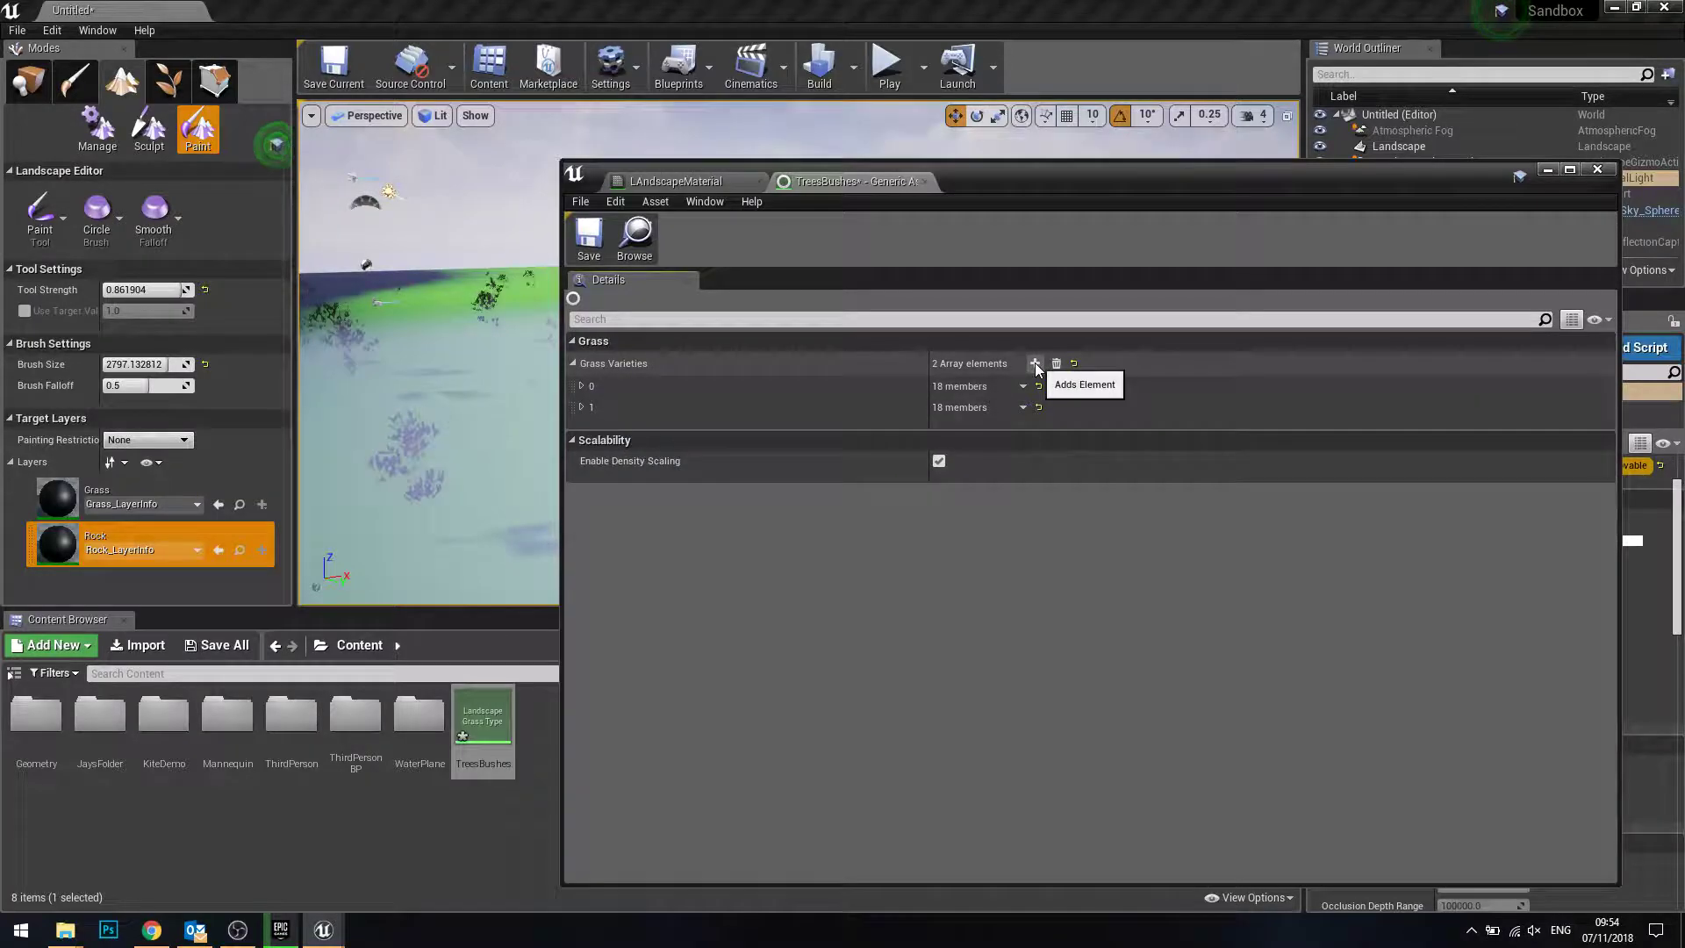
click(581, 407)
click(1092, 447)
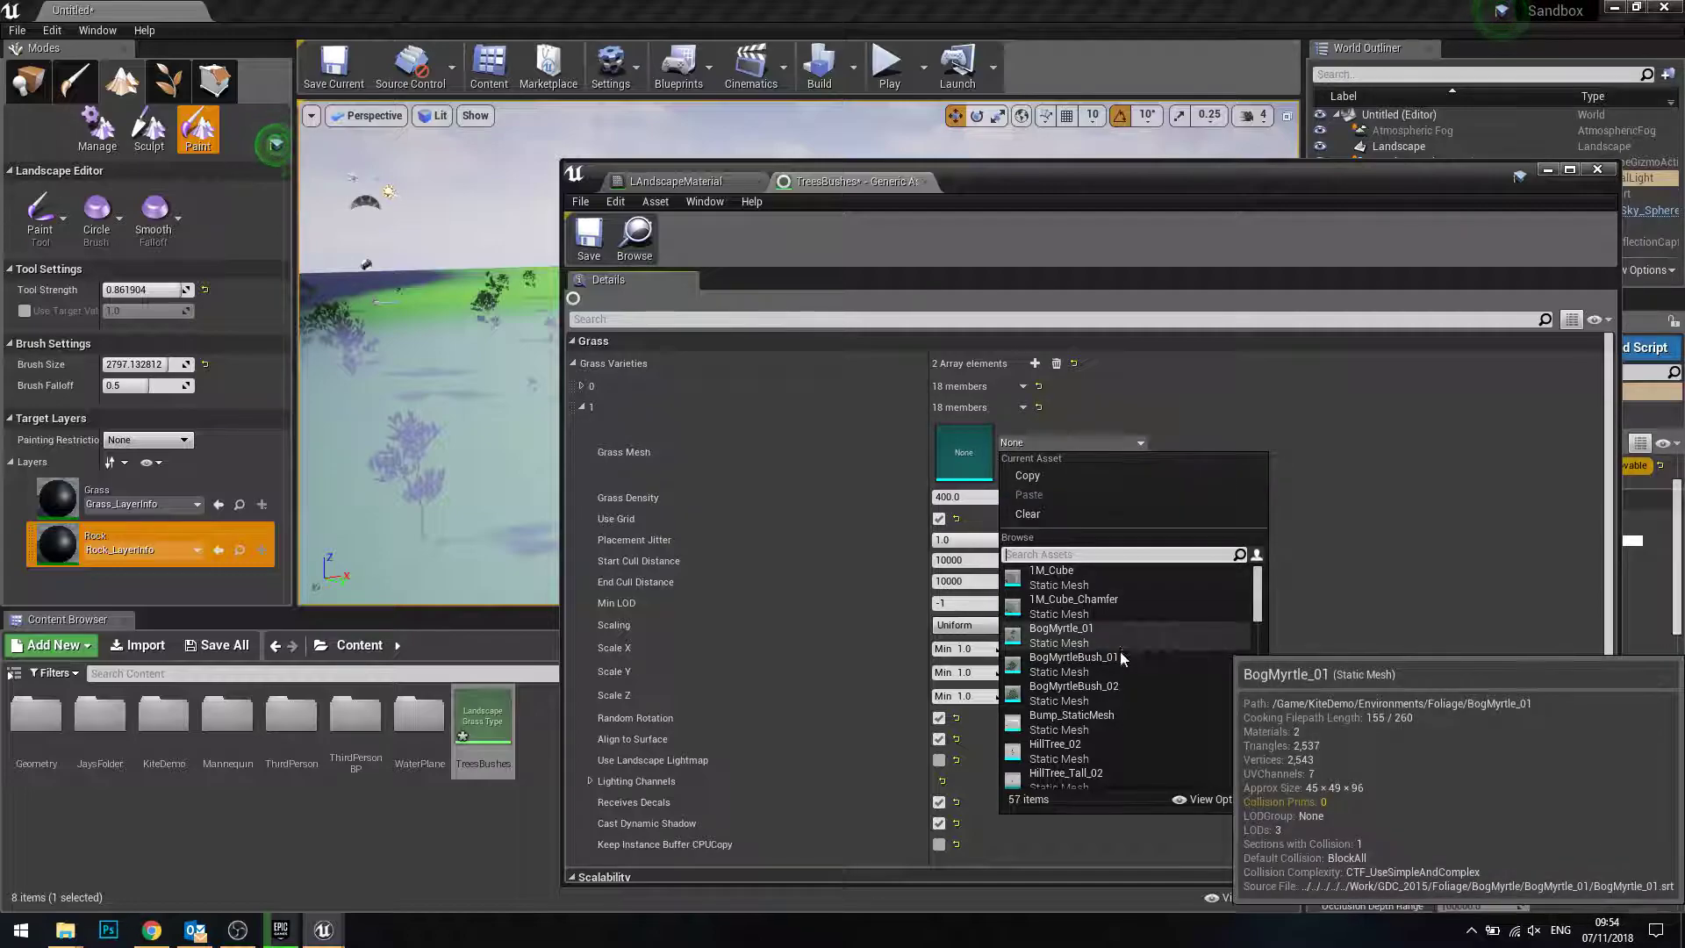
scroll(1109, 750, down, 5)
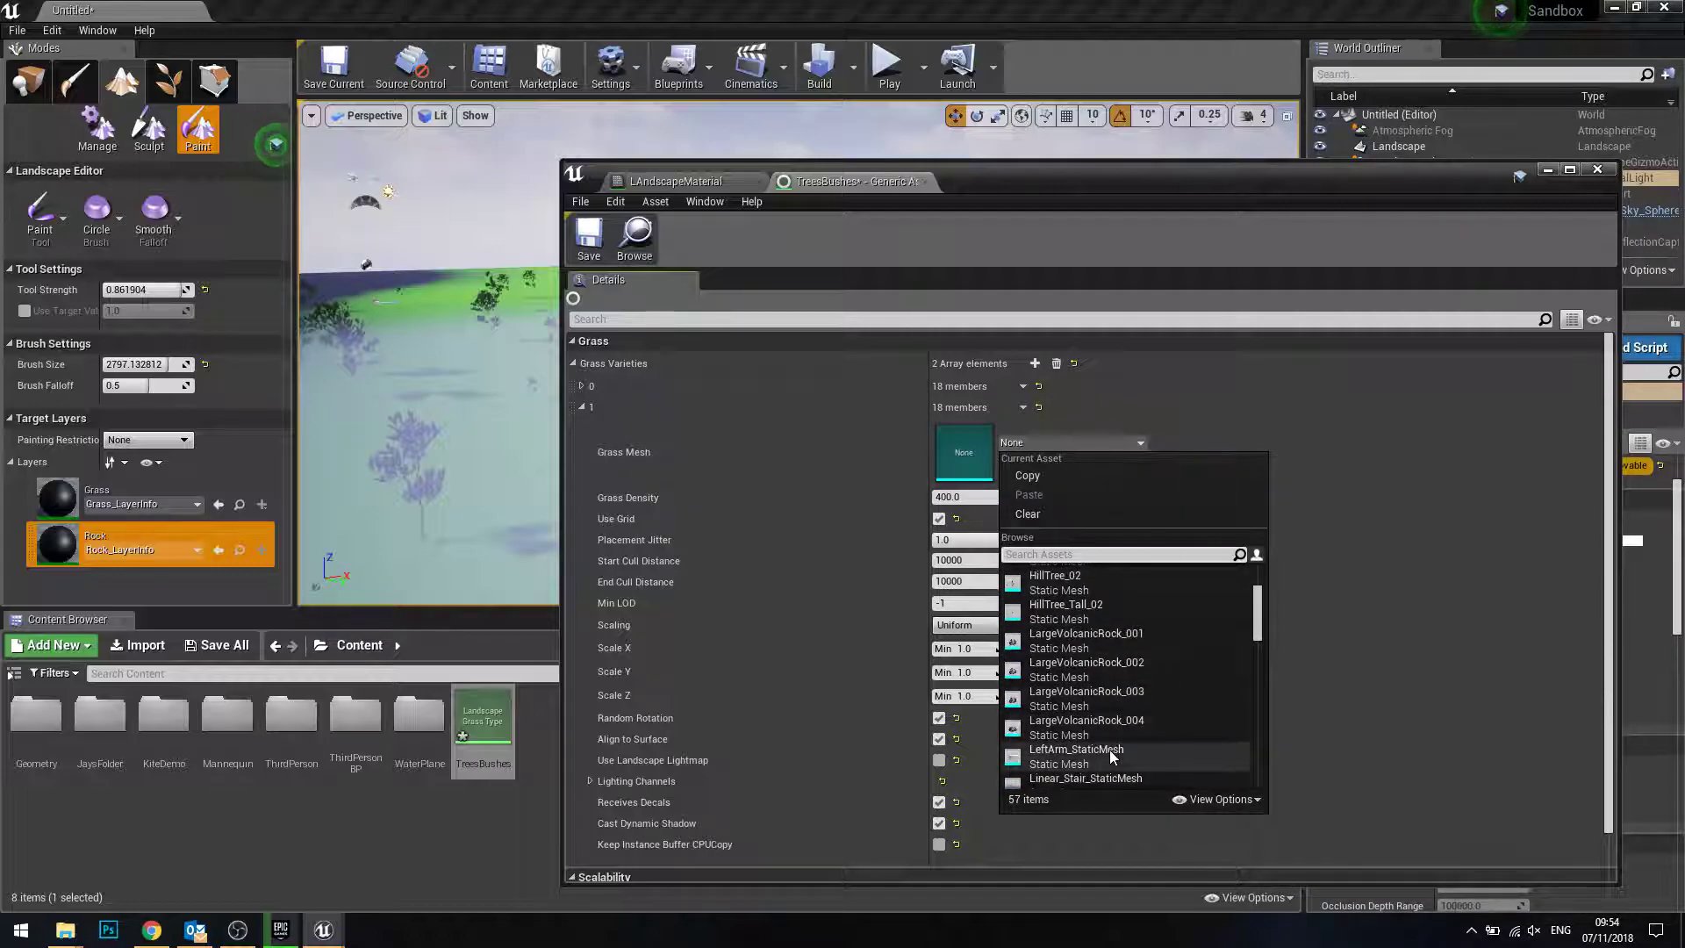
scroll(1106, 658, up, 5)
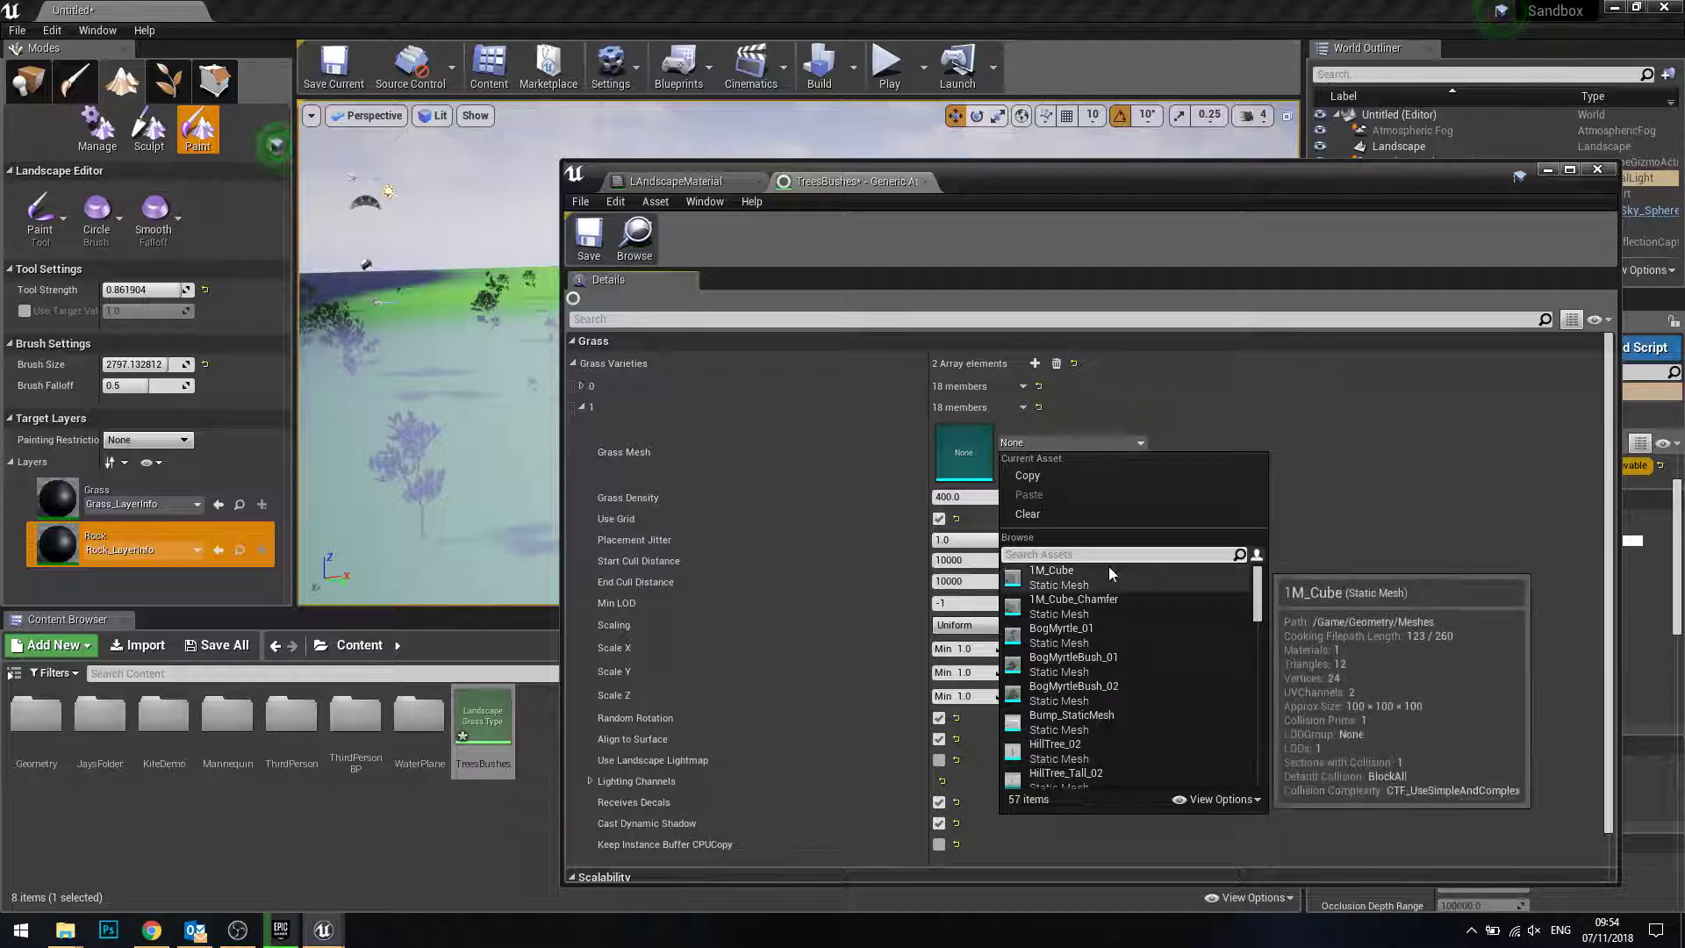
click(1108, 572)
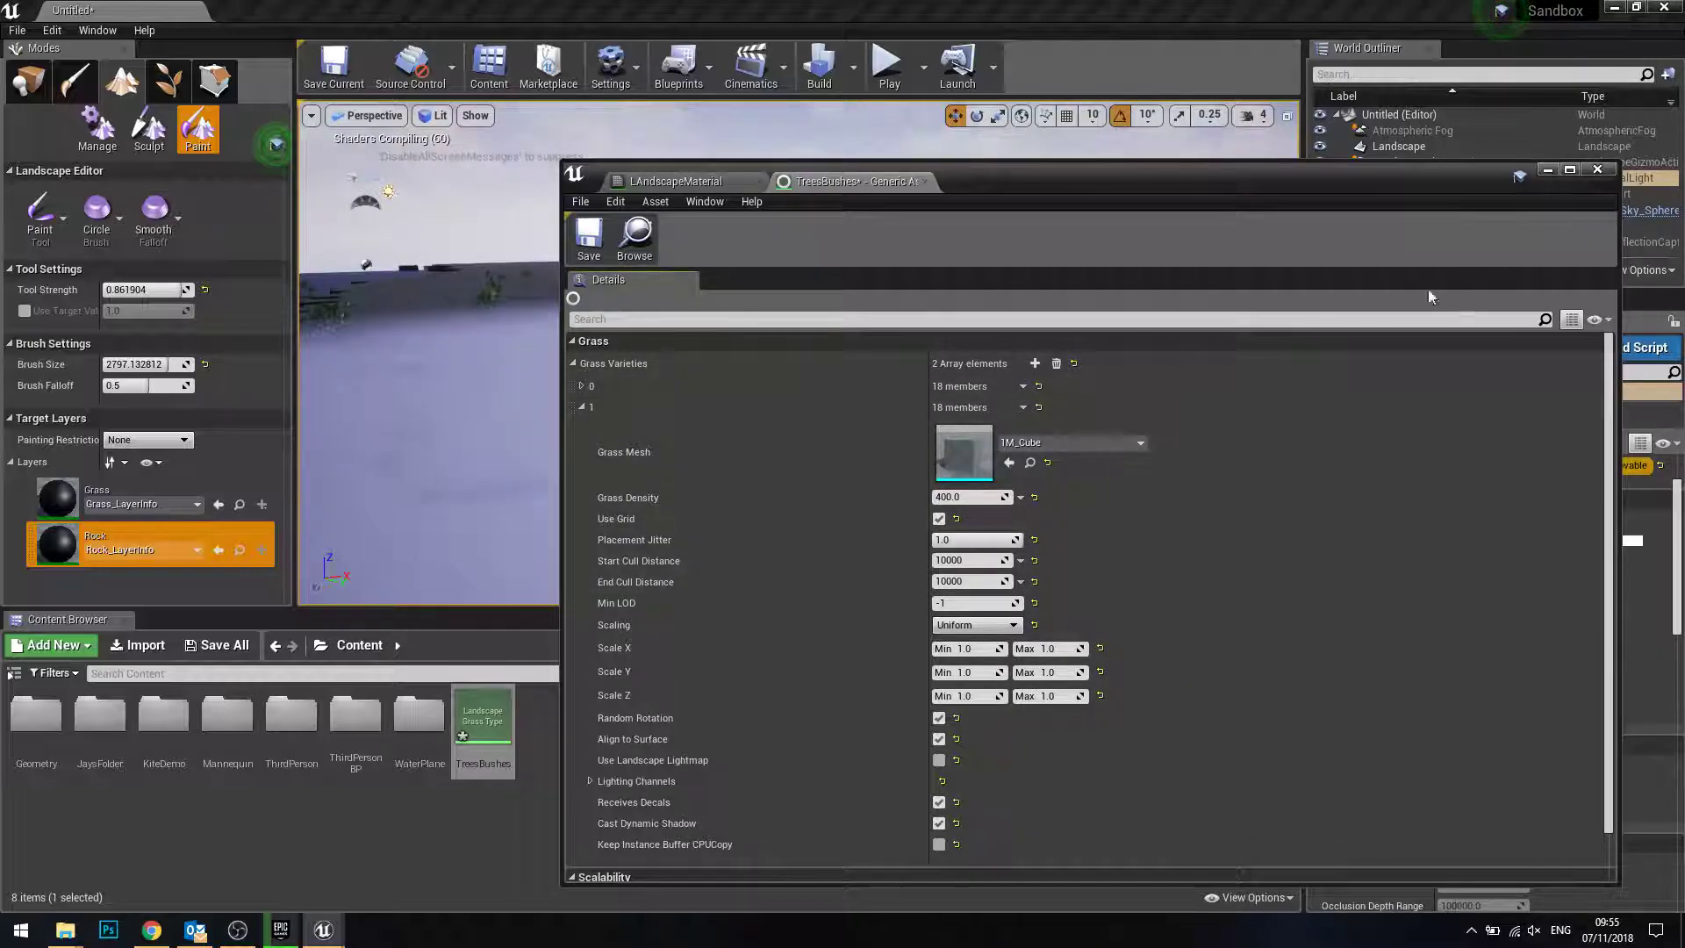
- Lower the cube variety's Grass Density to 73.220581 and view the scattered cubes
drag(1091, 166, 1522, 315)
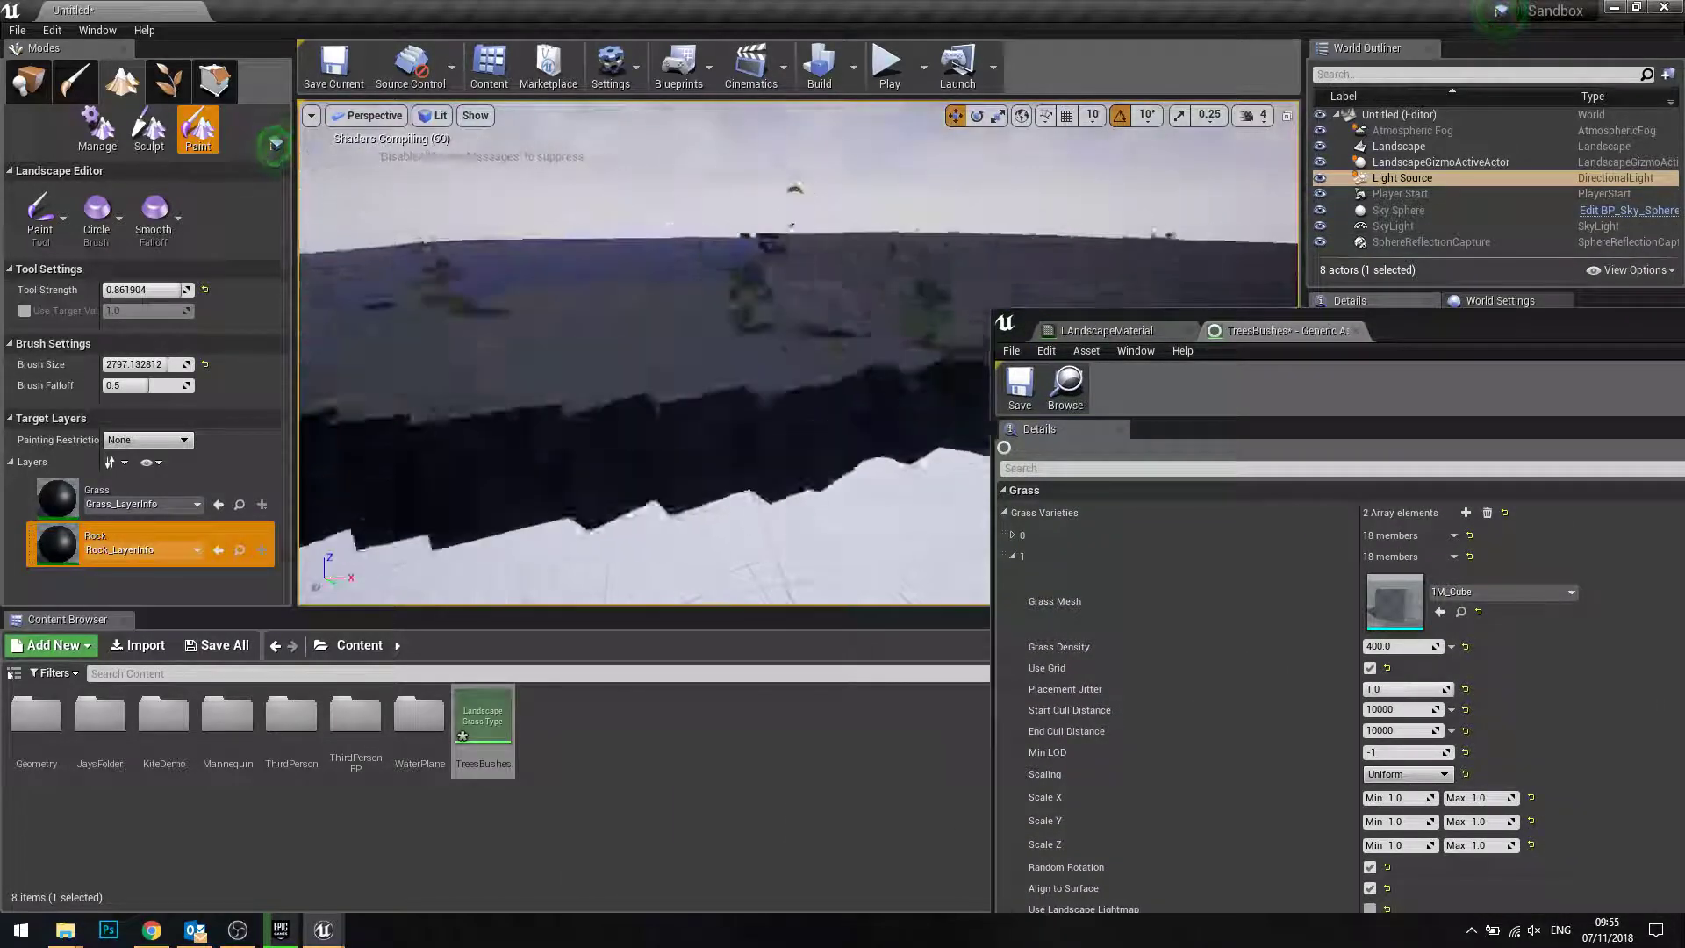
right_drag(819, 357, 819, 357)
mouse_move(1401, 646)
mouse_down()
mouse_move(1369, 646)
mouse_move(1396, 646)
mouse_up()
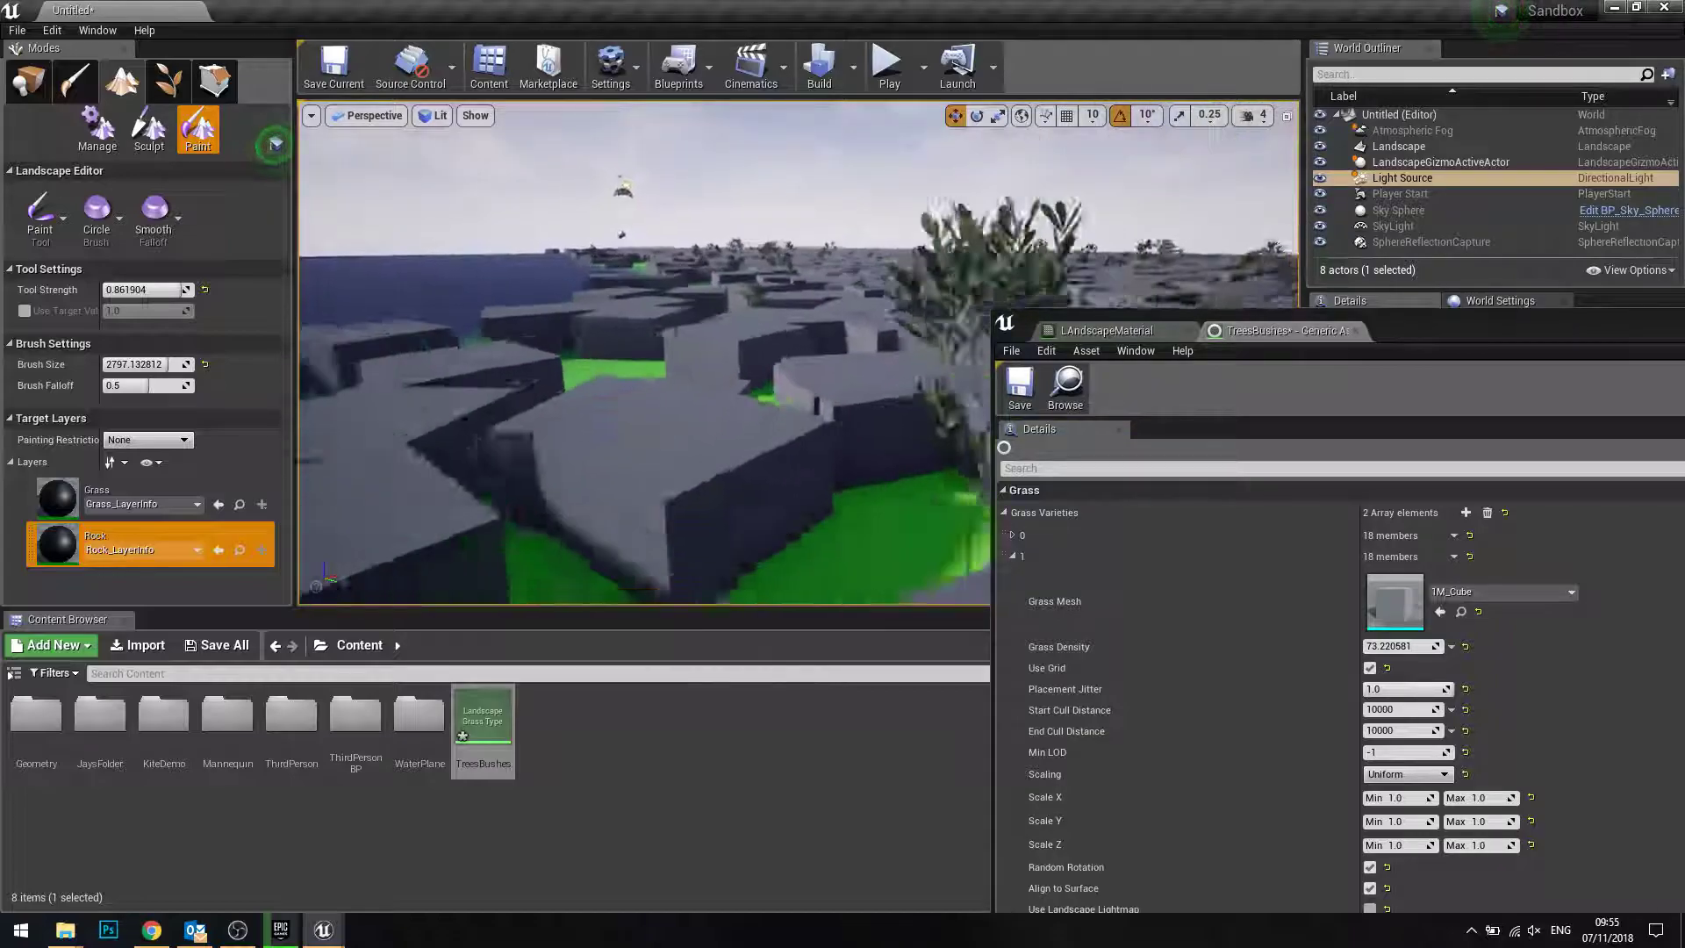
right_drag(645, 351, 645, 351)
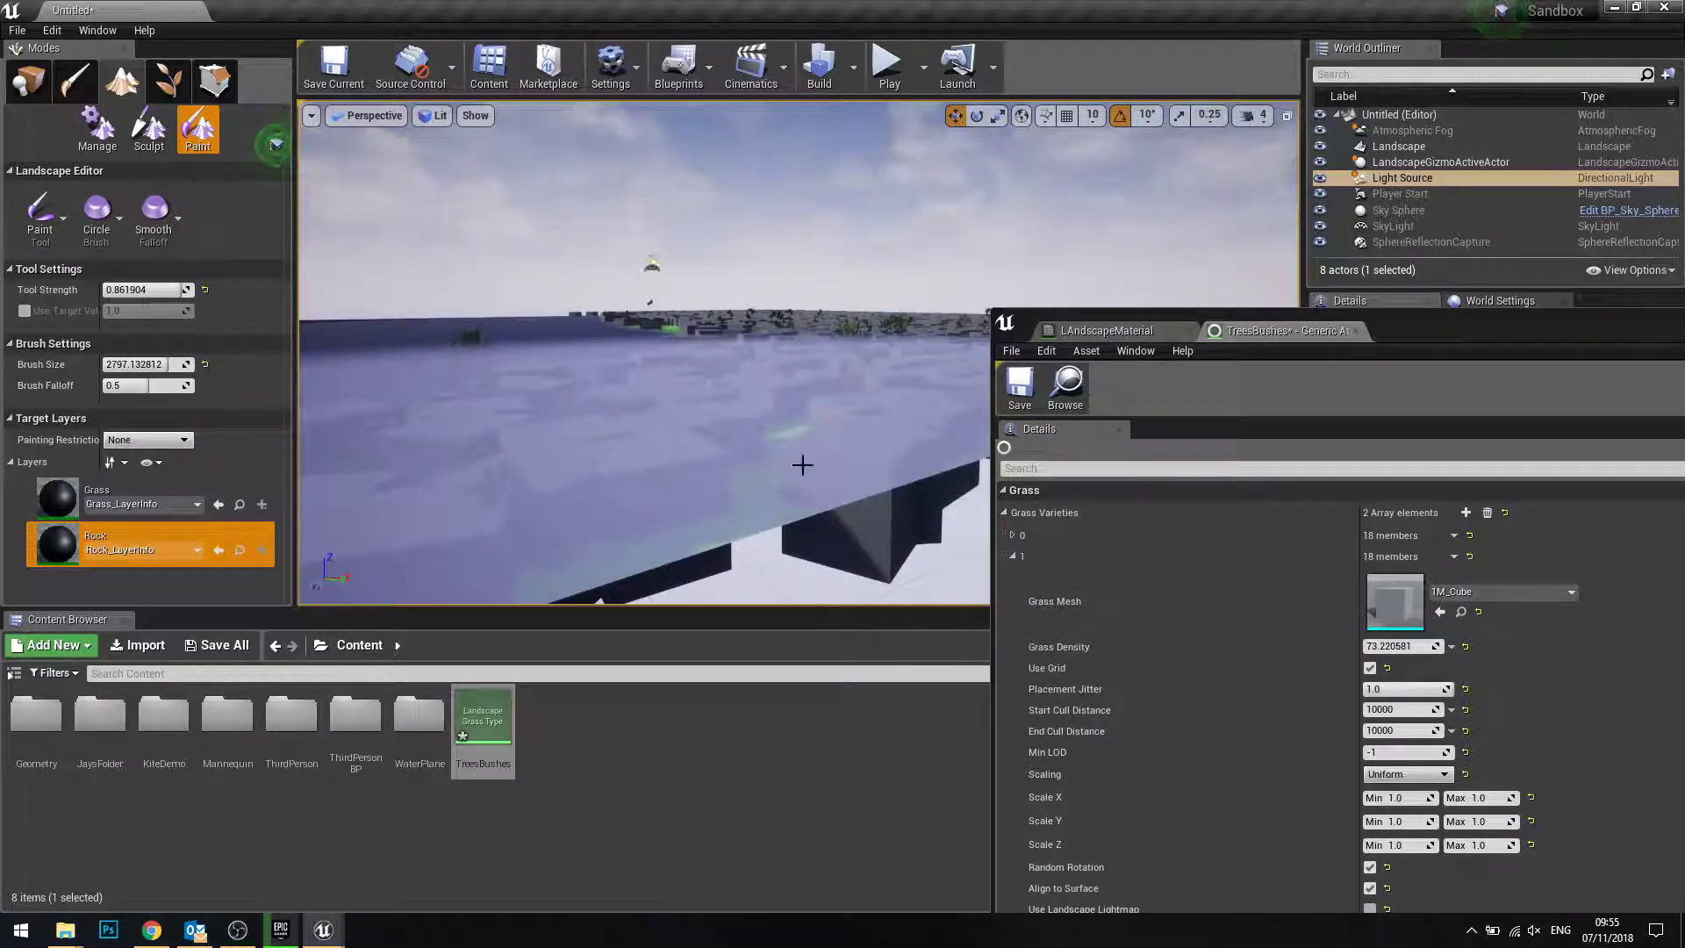
- Paint rock over the middle area and set the cube End Cull Distance to 2865
click(920, 449)
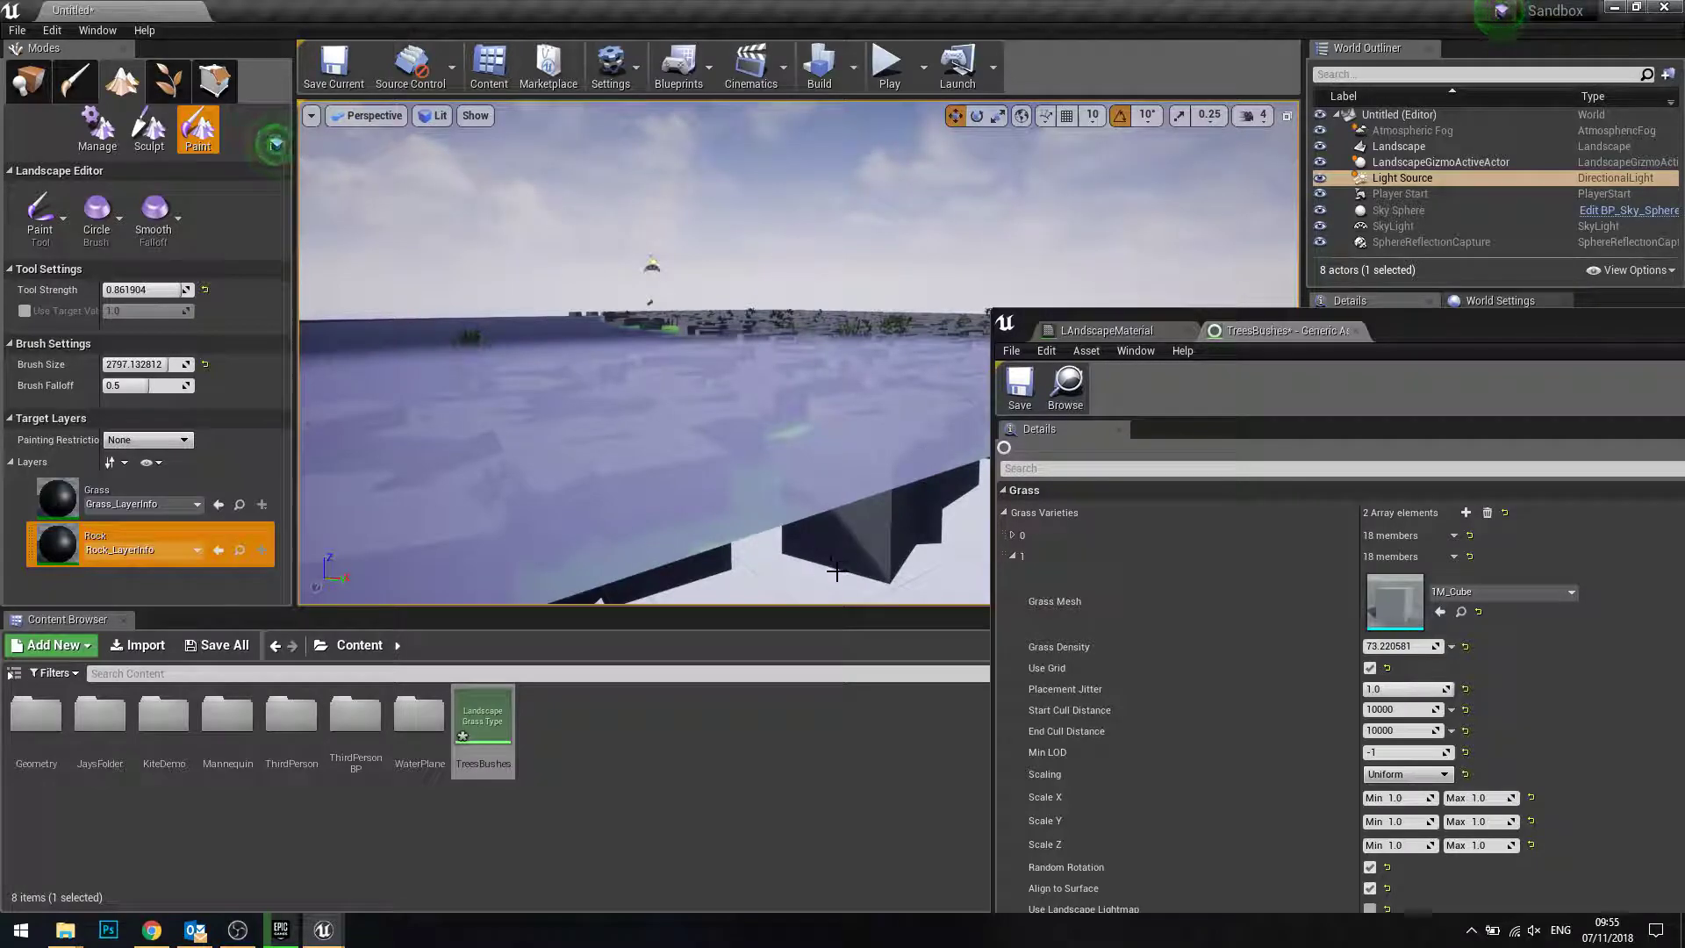
right_drag(763, 391, 746, 386)
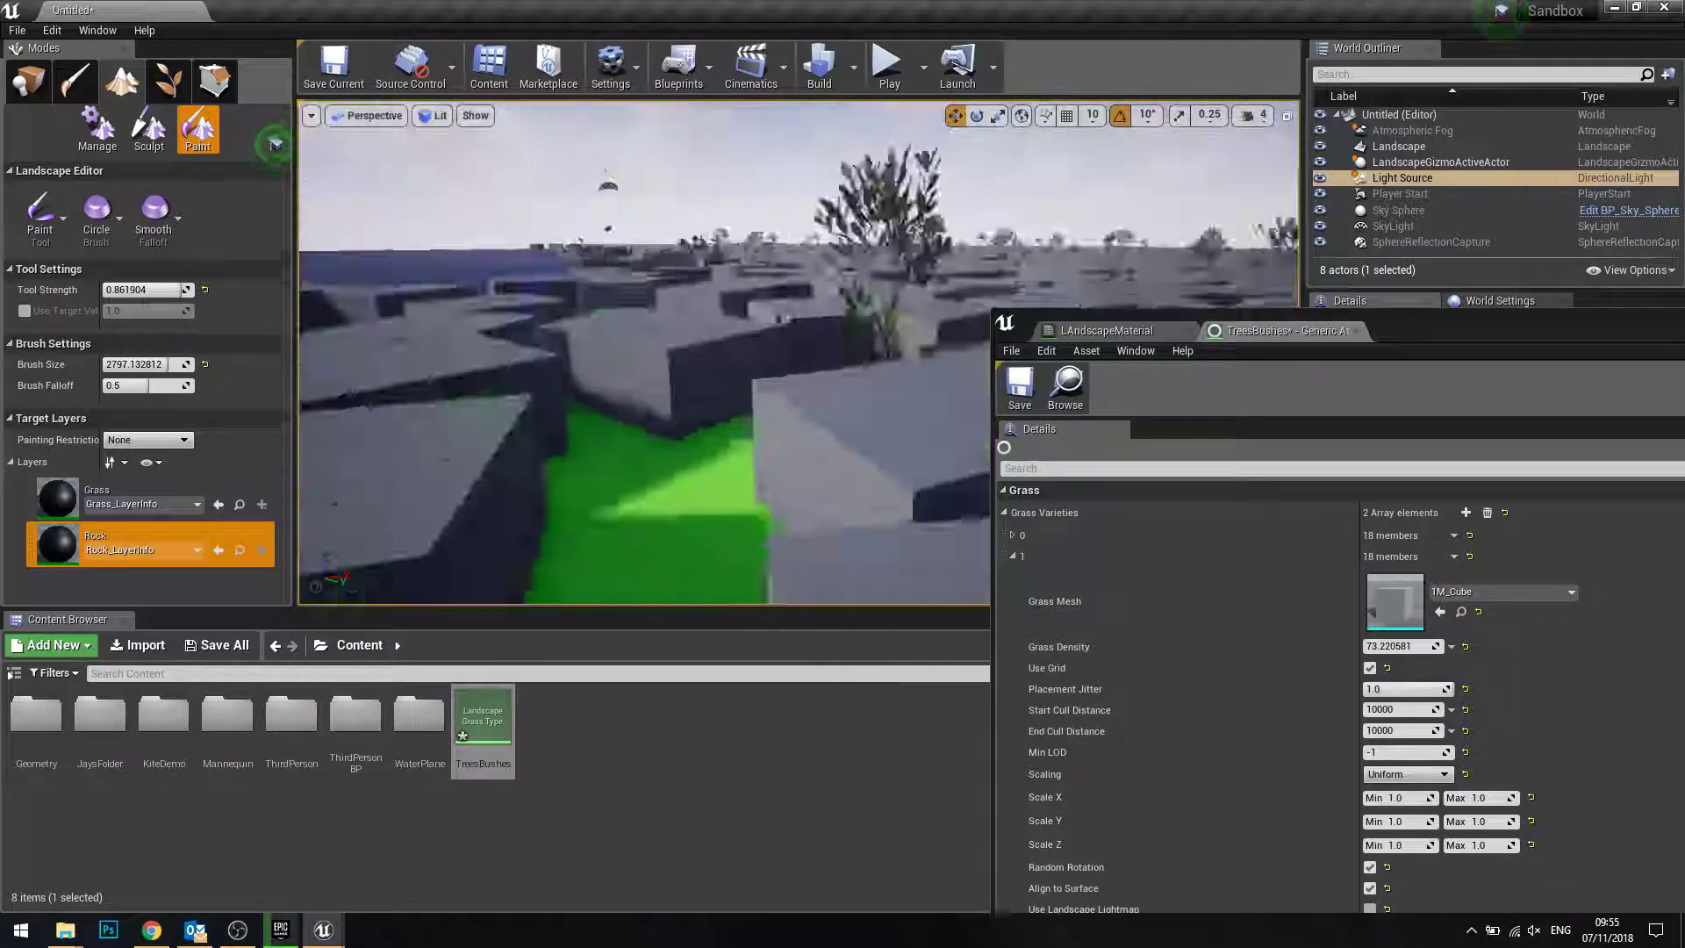
right_drag(746, 387, 755, 395)
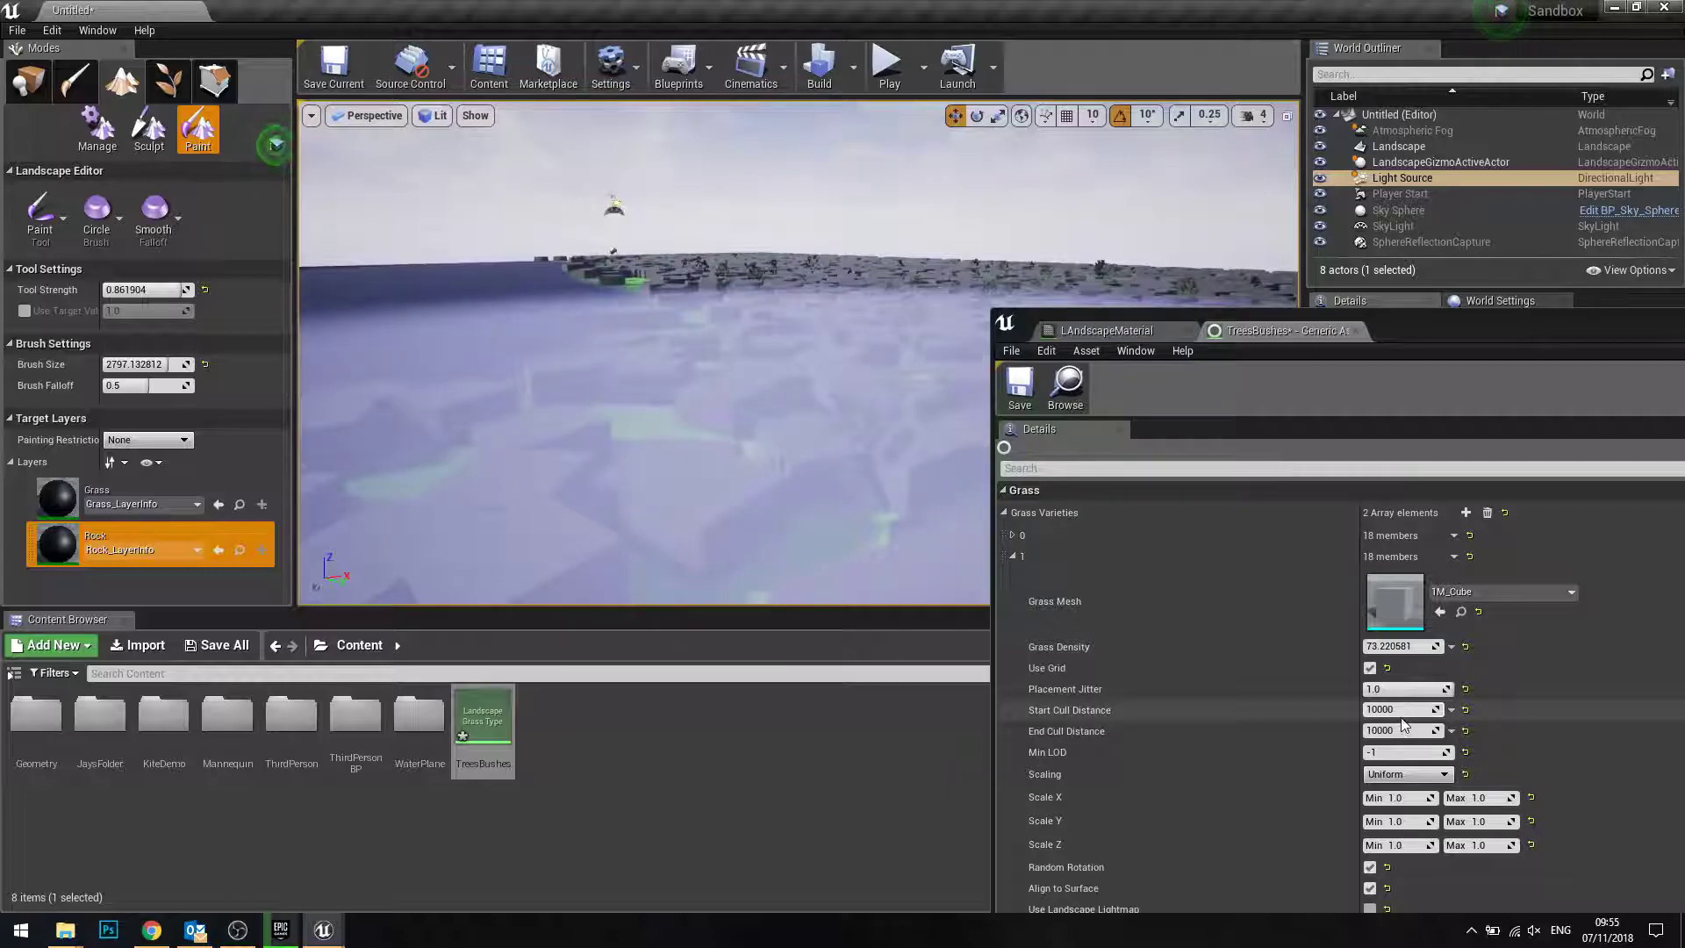
mouse_move(1402, 729)
mouse_down()
mouse_move(1370, 728)
mouse_move(1401, 731)
mouse_up()
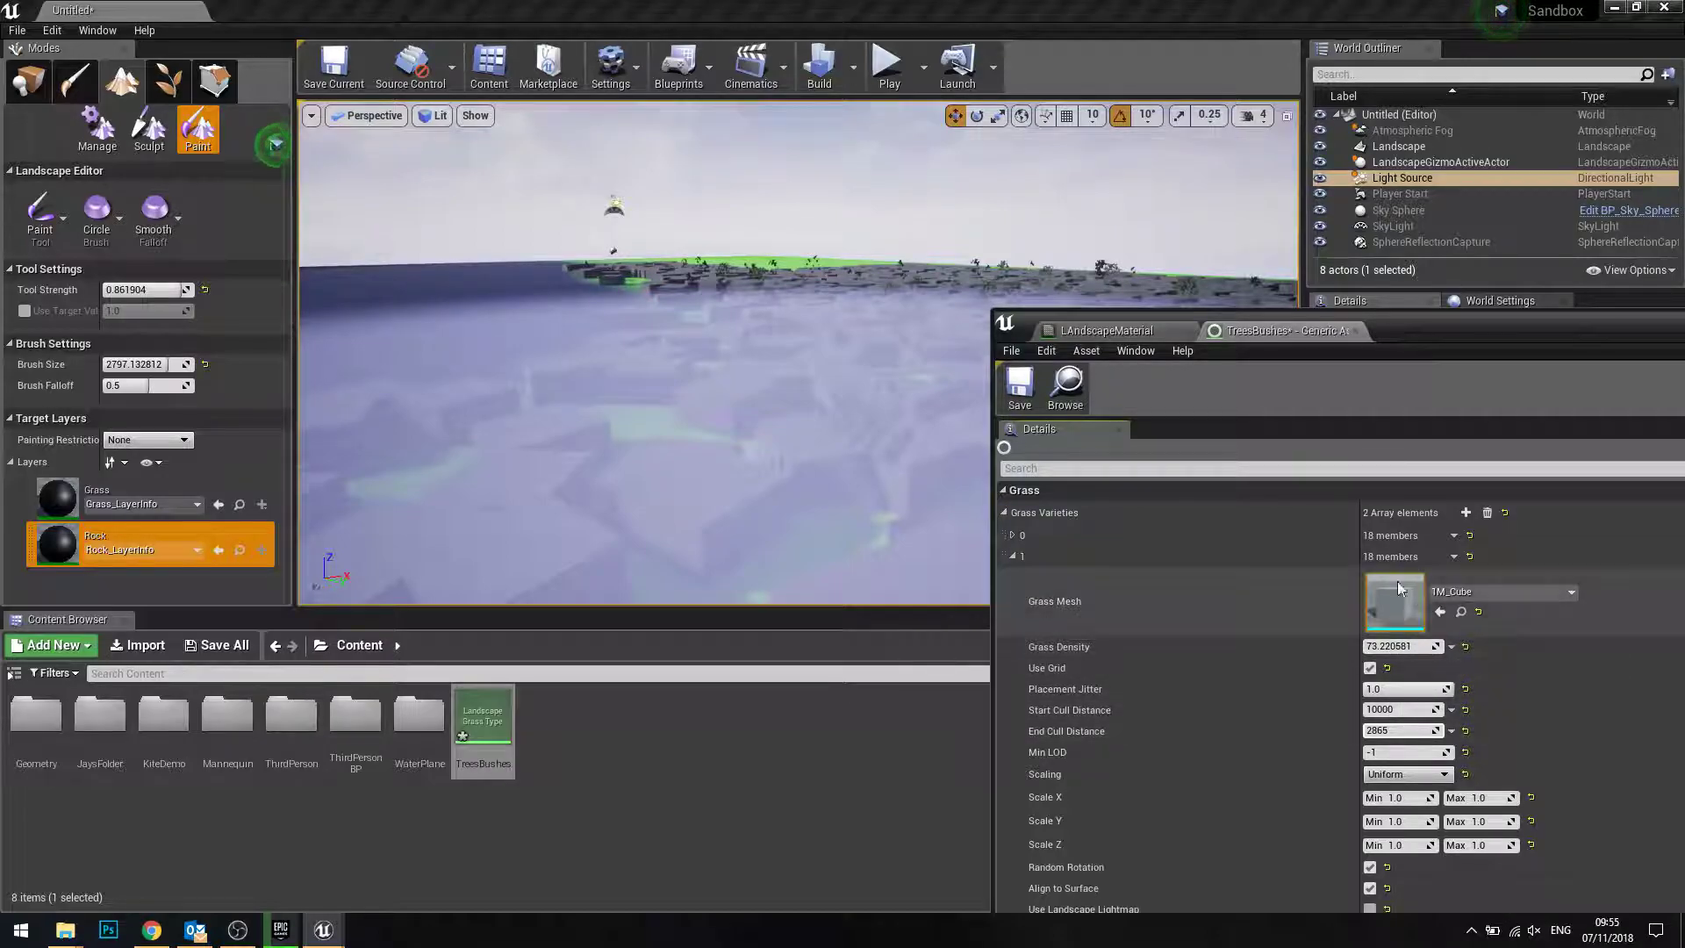
- Set cube scale ranges to X 0.2–2.60780, Y 0.13–8.38845, Z 0.49–1.60830
scroll(1378, 685, down, 1)
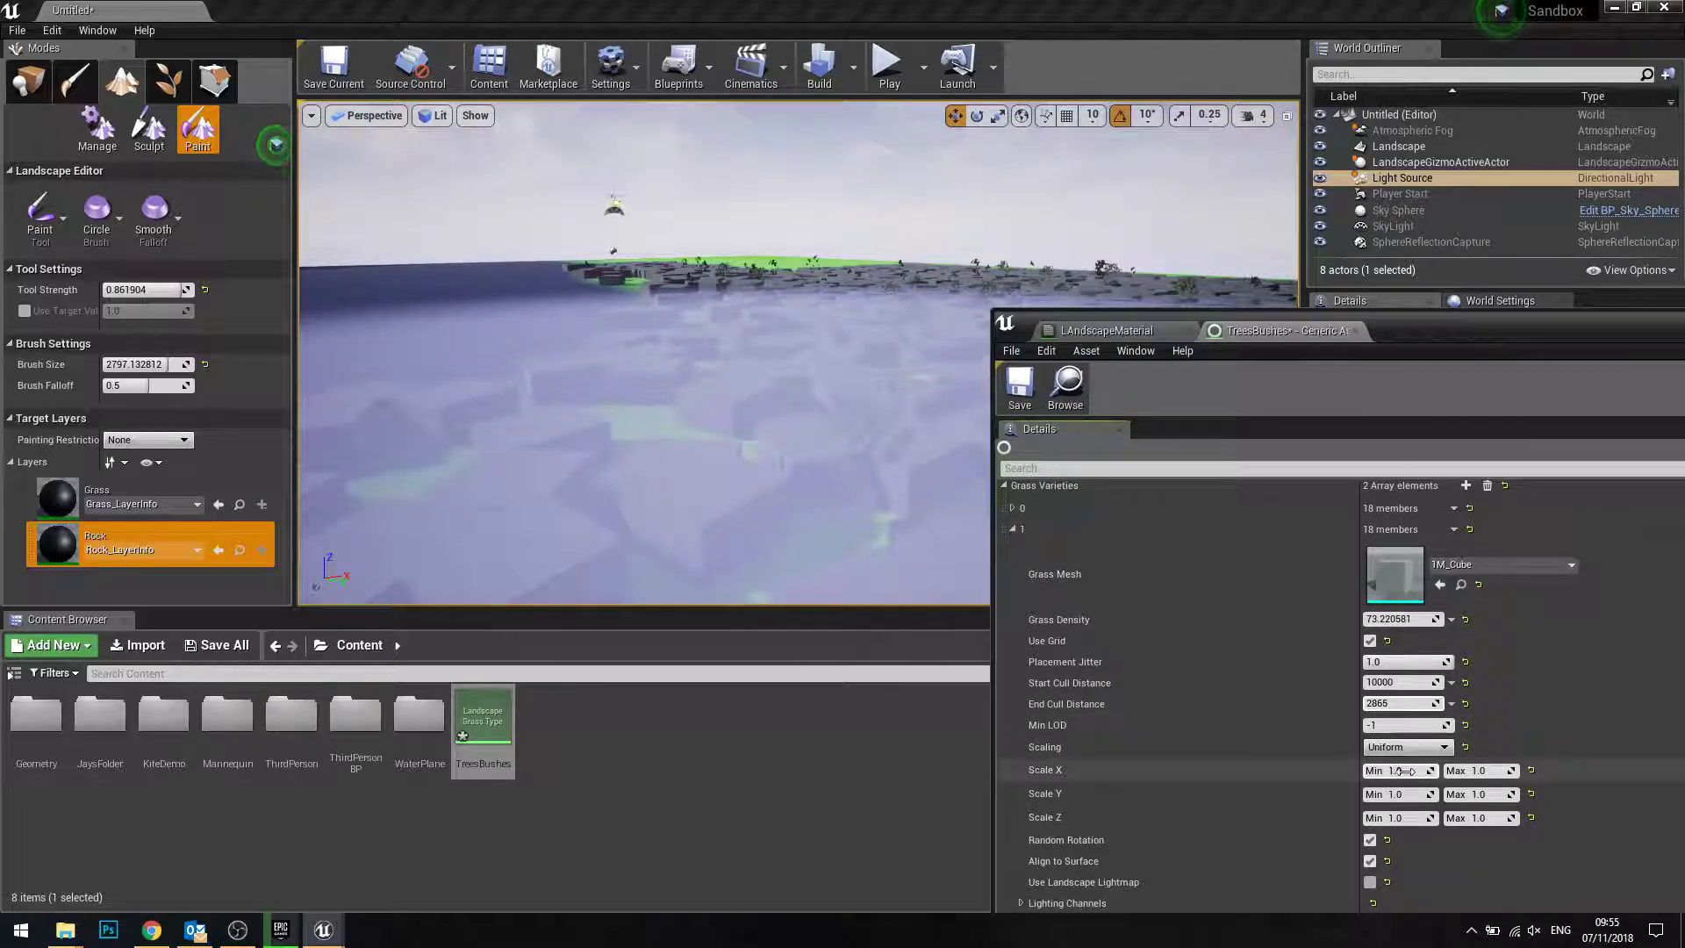
drag(1401, 770, 1378, 771)
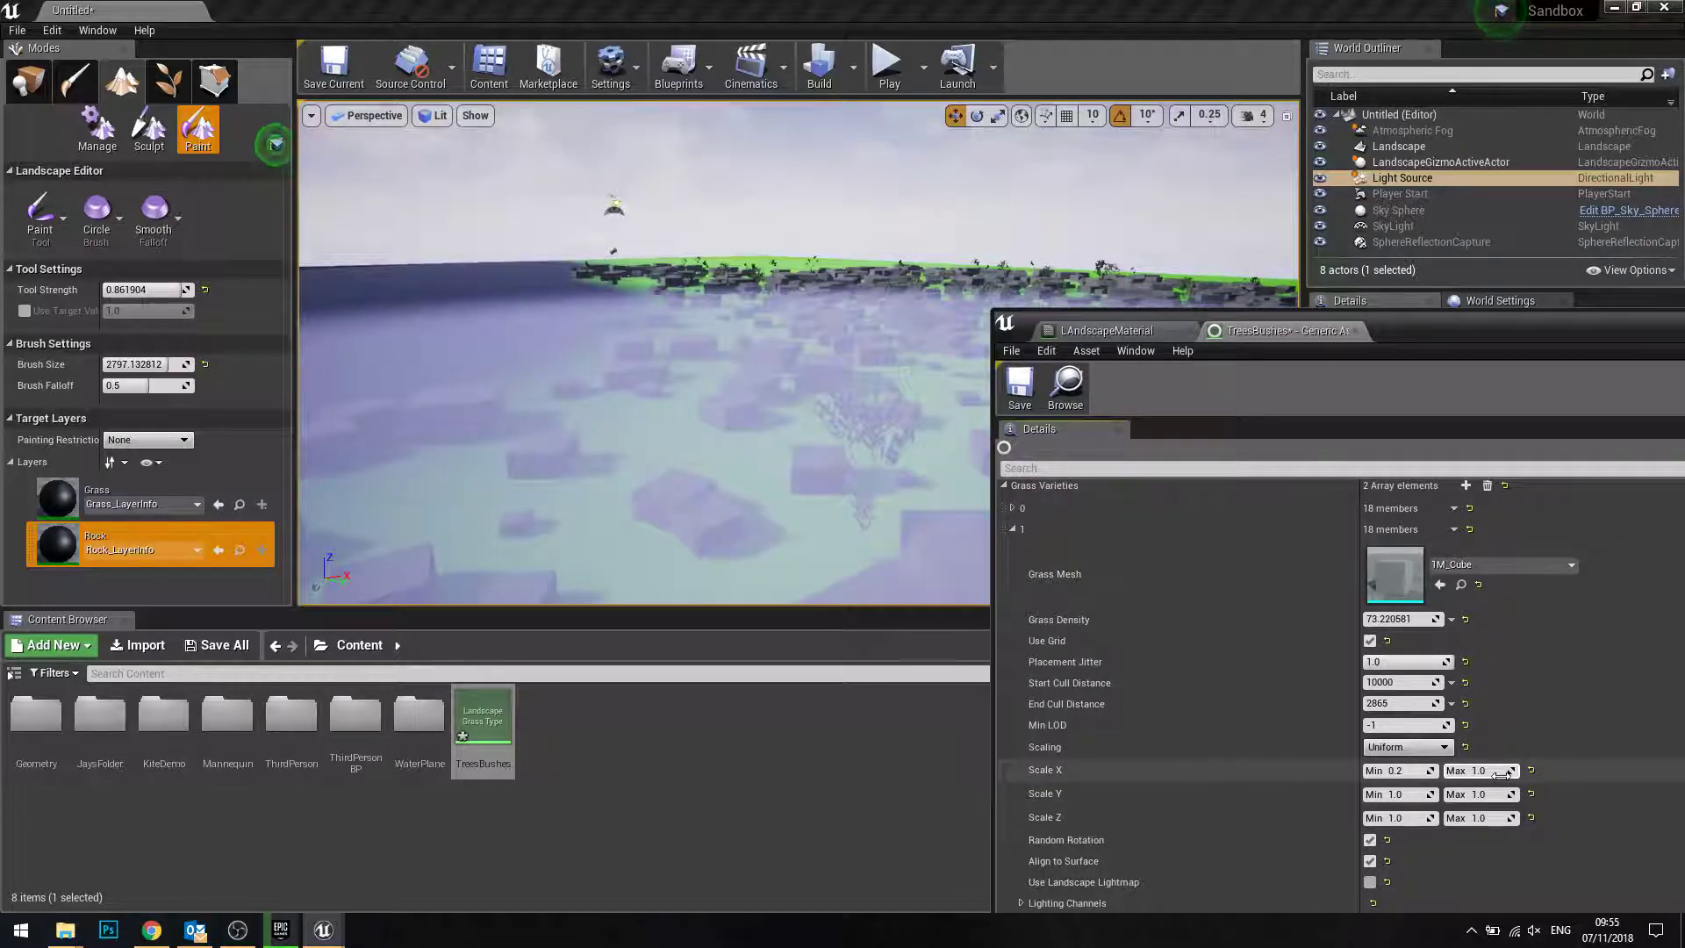
mouse_move(1500, 774)
mouse_down()
mouse_move(1405, 793)
mouse_move(1519, 796)
mouse_move(1409, 817)
mouse_up()
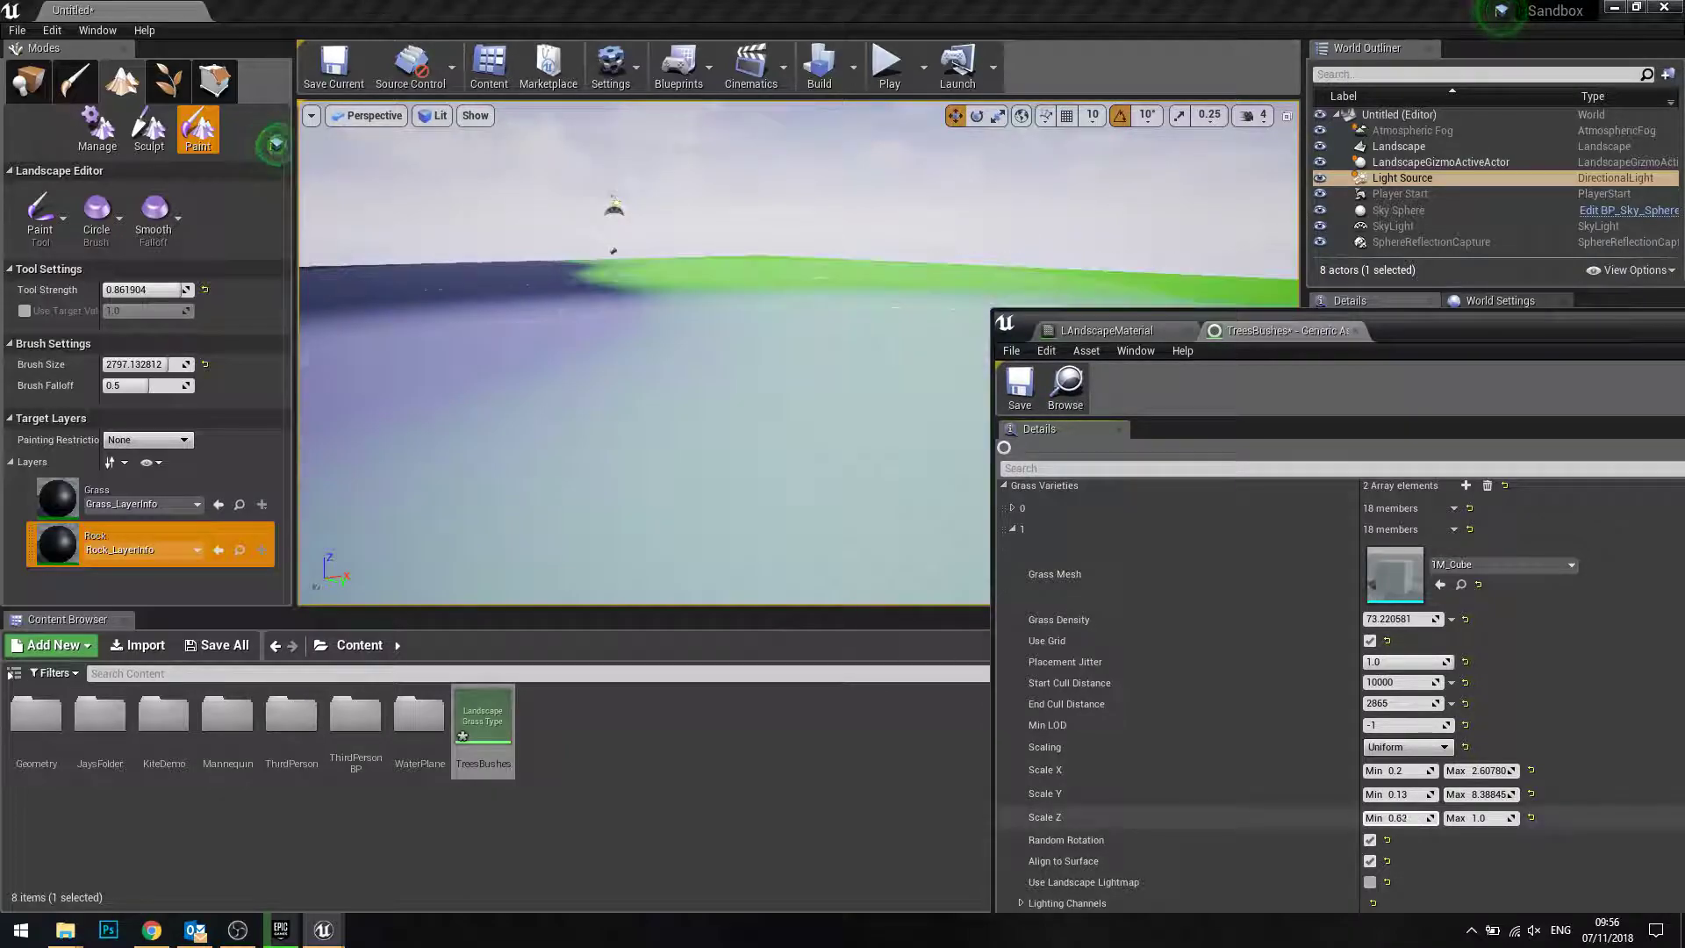
drag(1512, 817, 1522, 817)
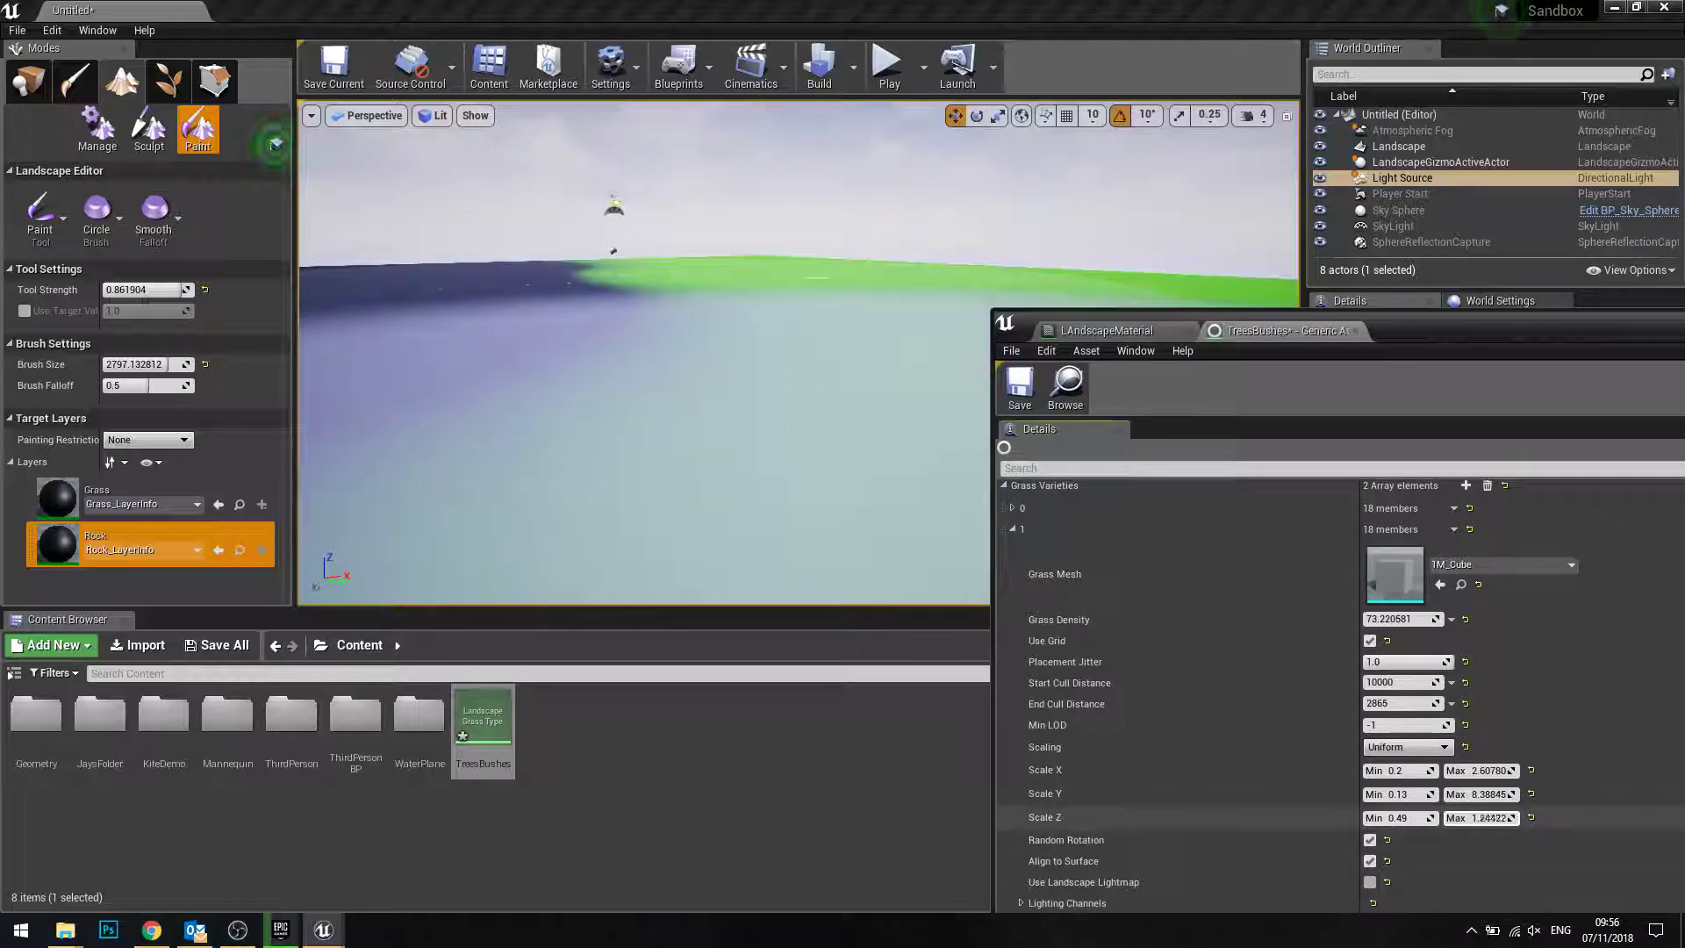
- Fly over the cube-covered blocks and move the grass type editor up and left
right_drag(645, 395, 667, 421)
drag(1402, 318, 1299, 164)
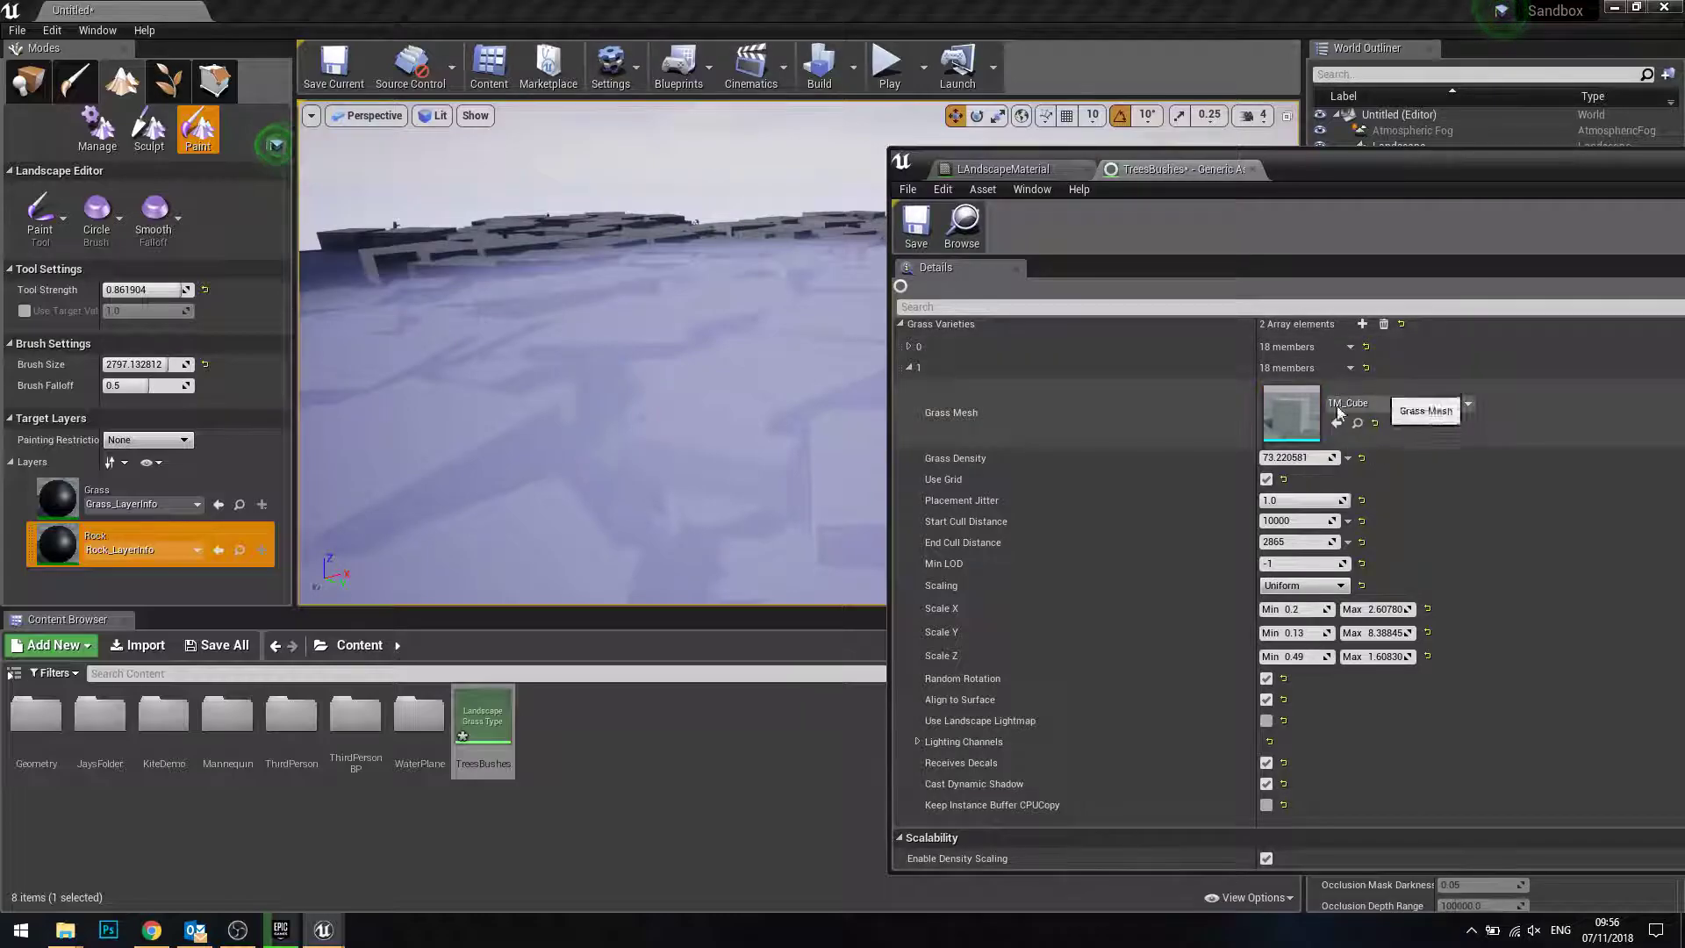
right_drag(667, 421, 667, 422)
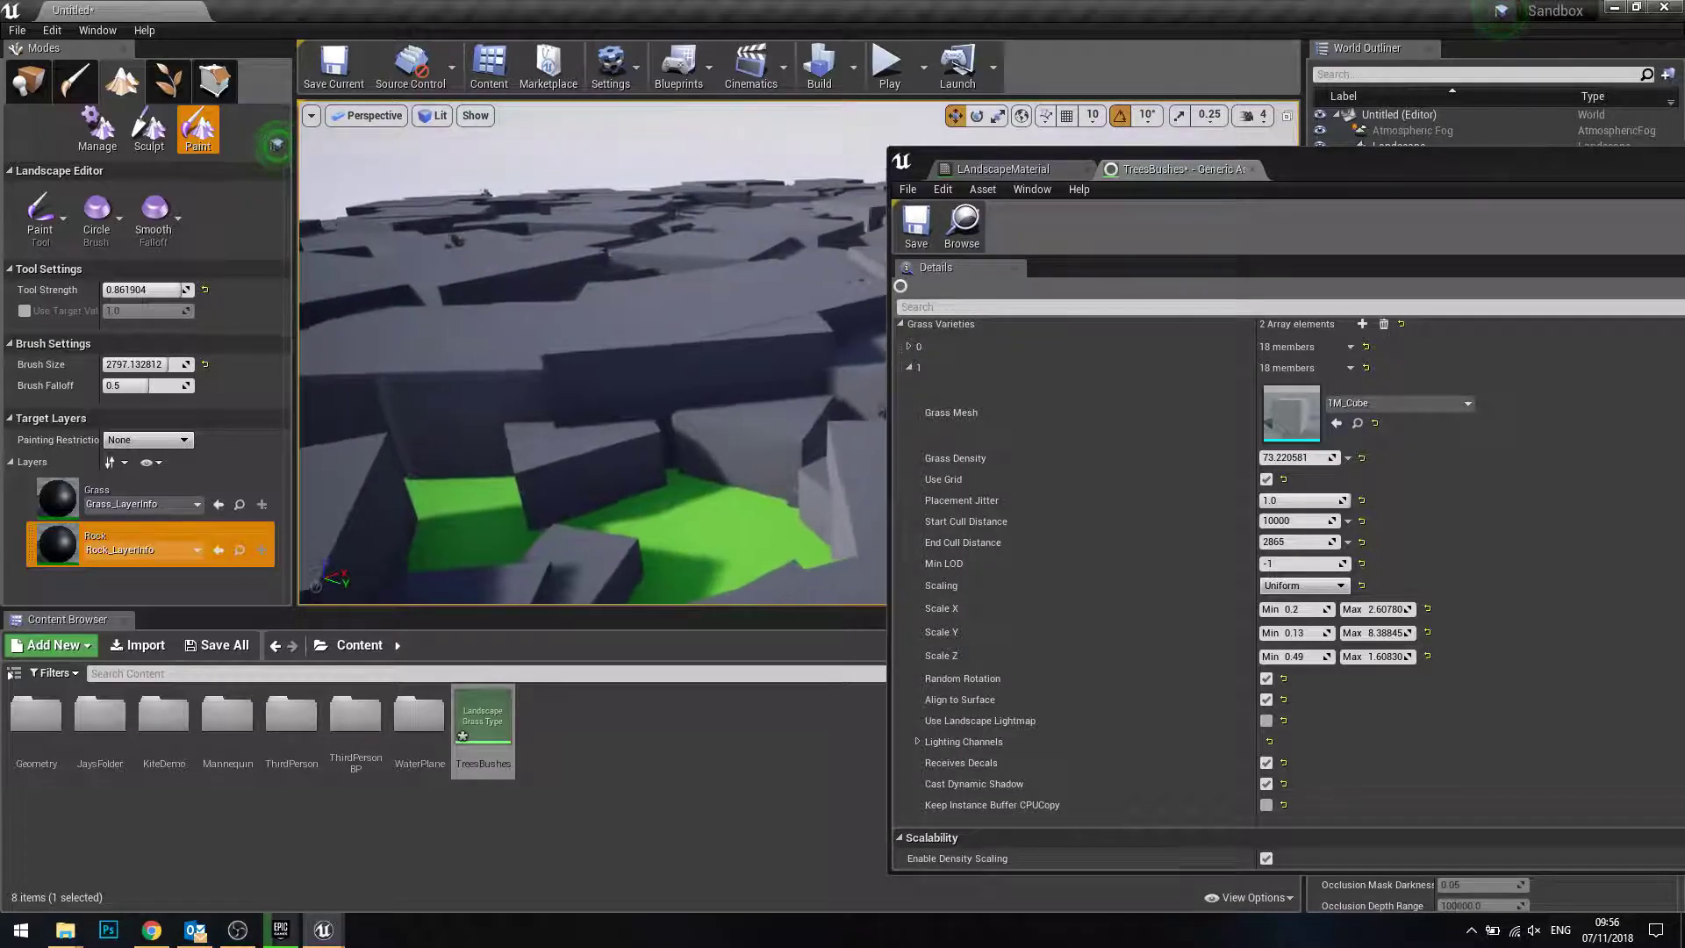
drag(1422, 167, 991, 167)
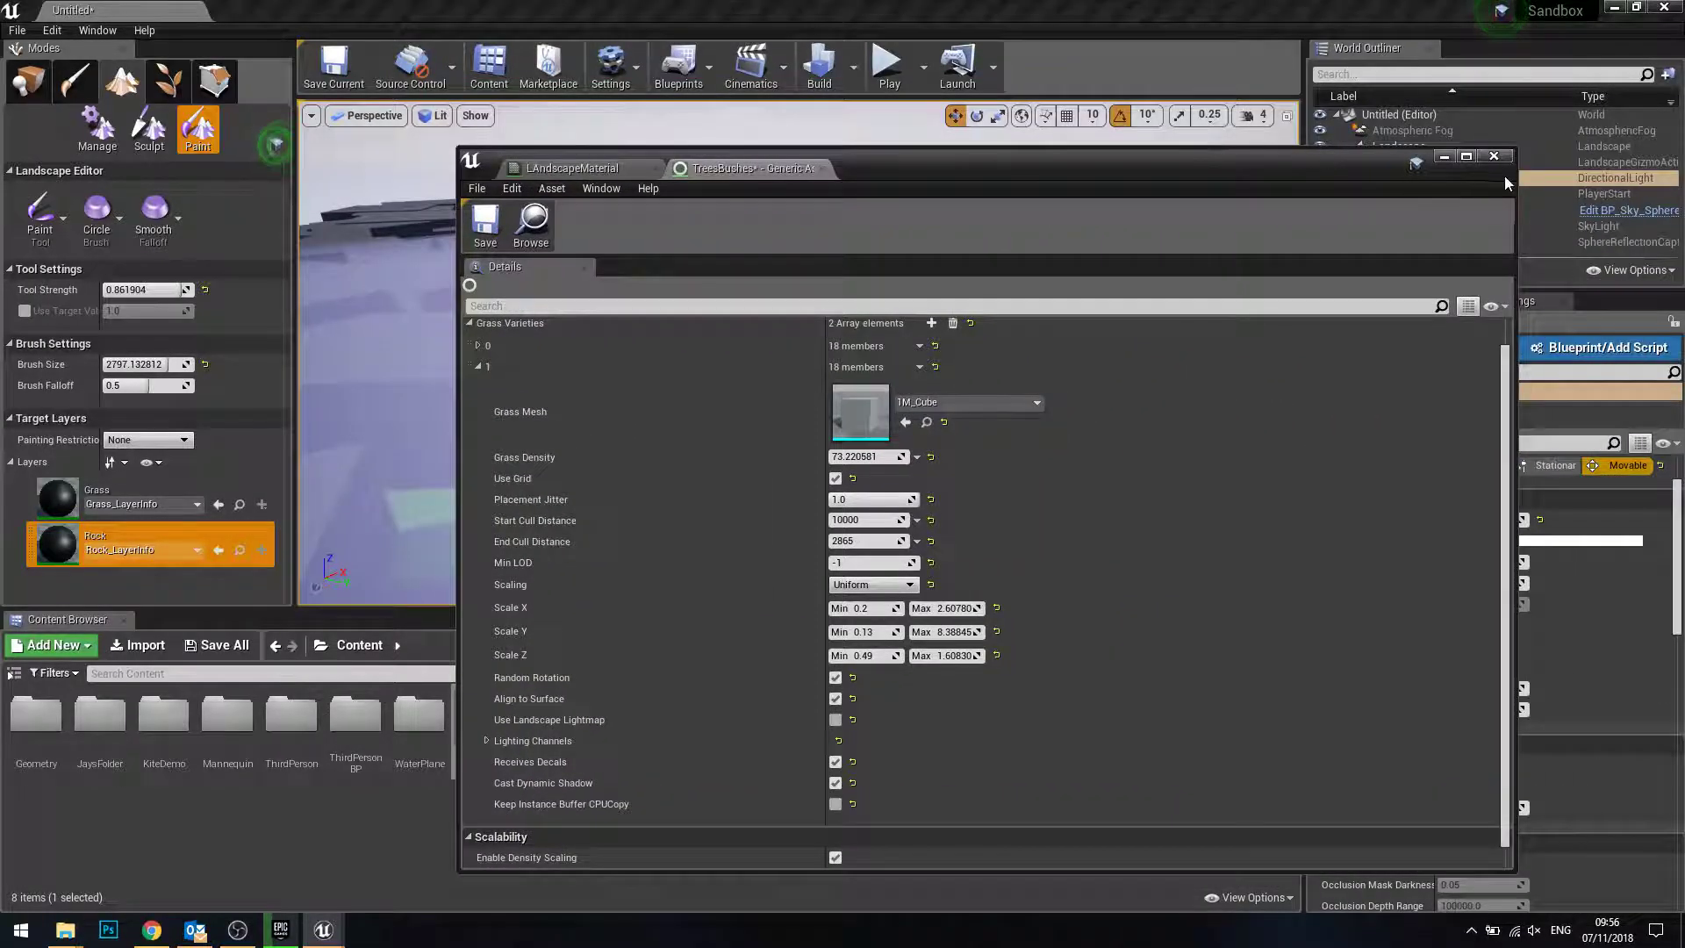
- Minimise the grass type editor and scroll through Free3D's 'Free 3D Models' listing in Chrome
click(1445, 159)
click(152, 930)
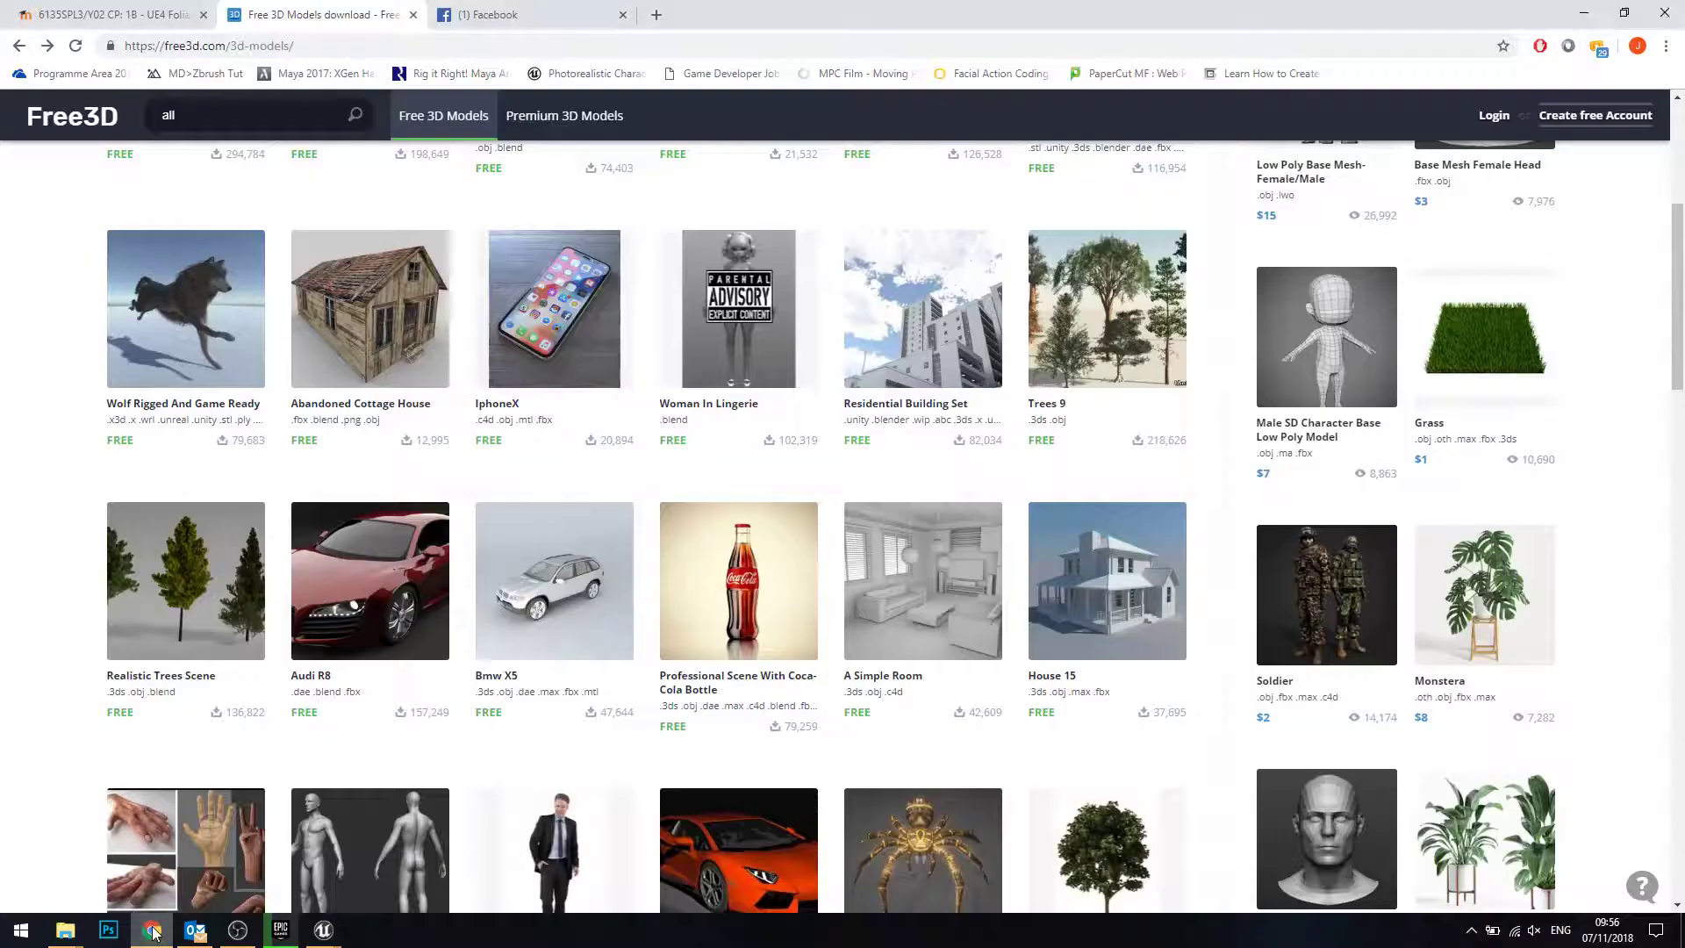
scroll(1513, 526, up, 5)
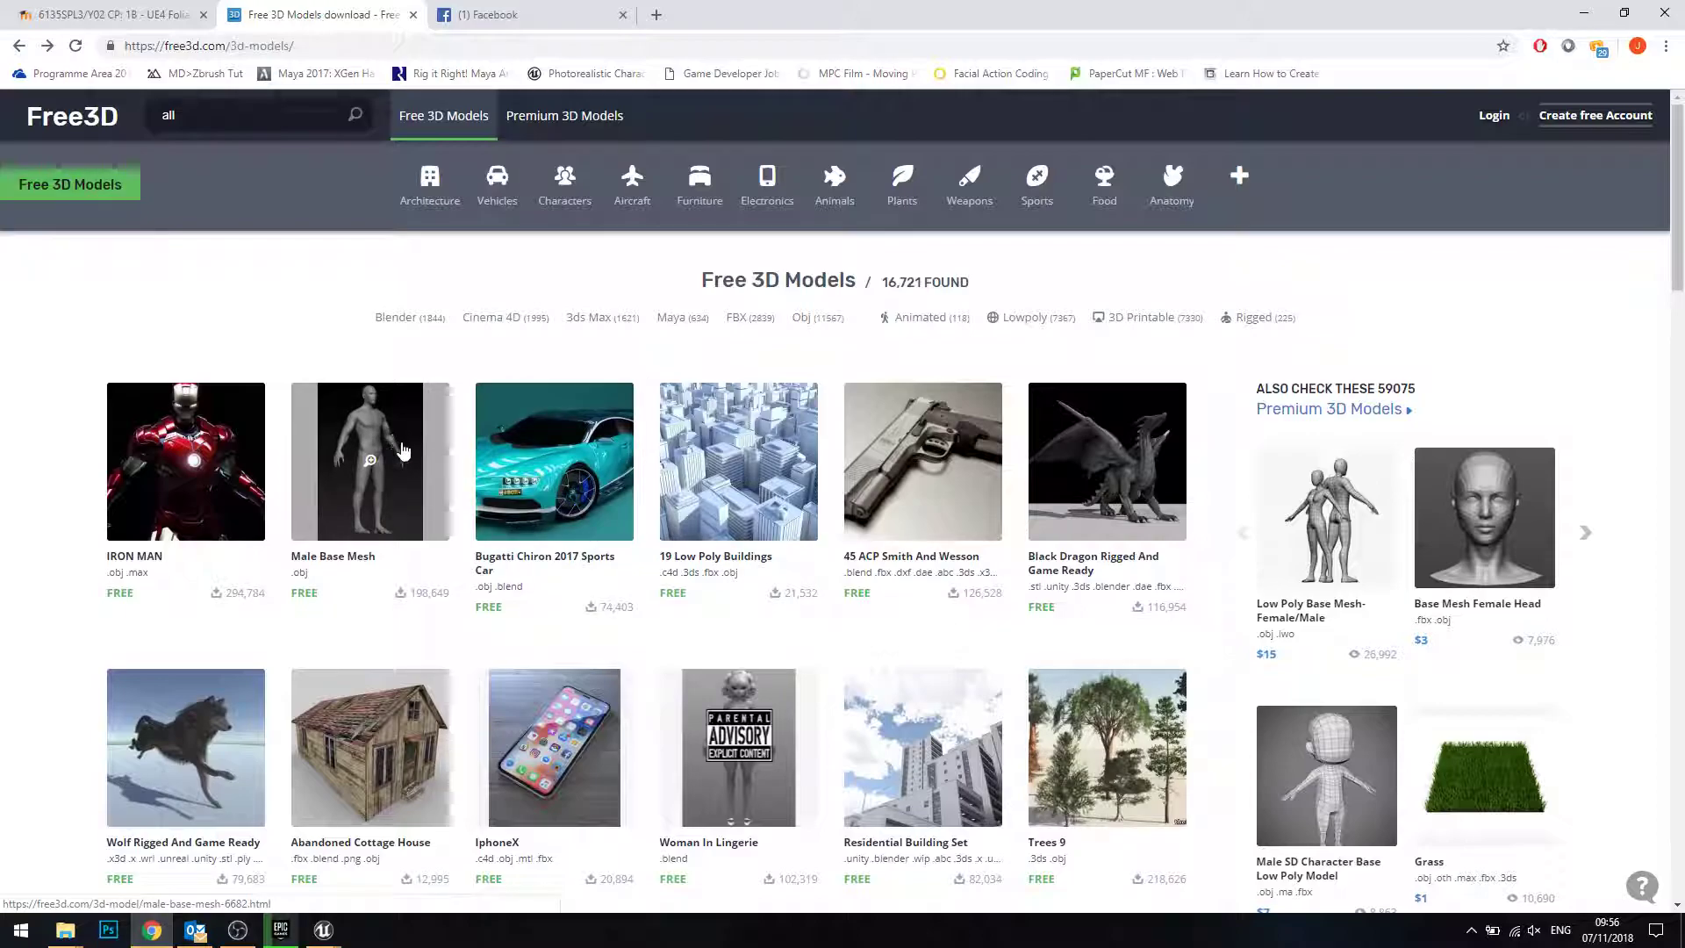
scroll(402, 451, down, 3)
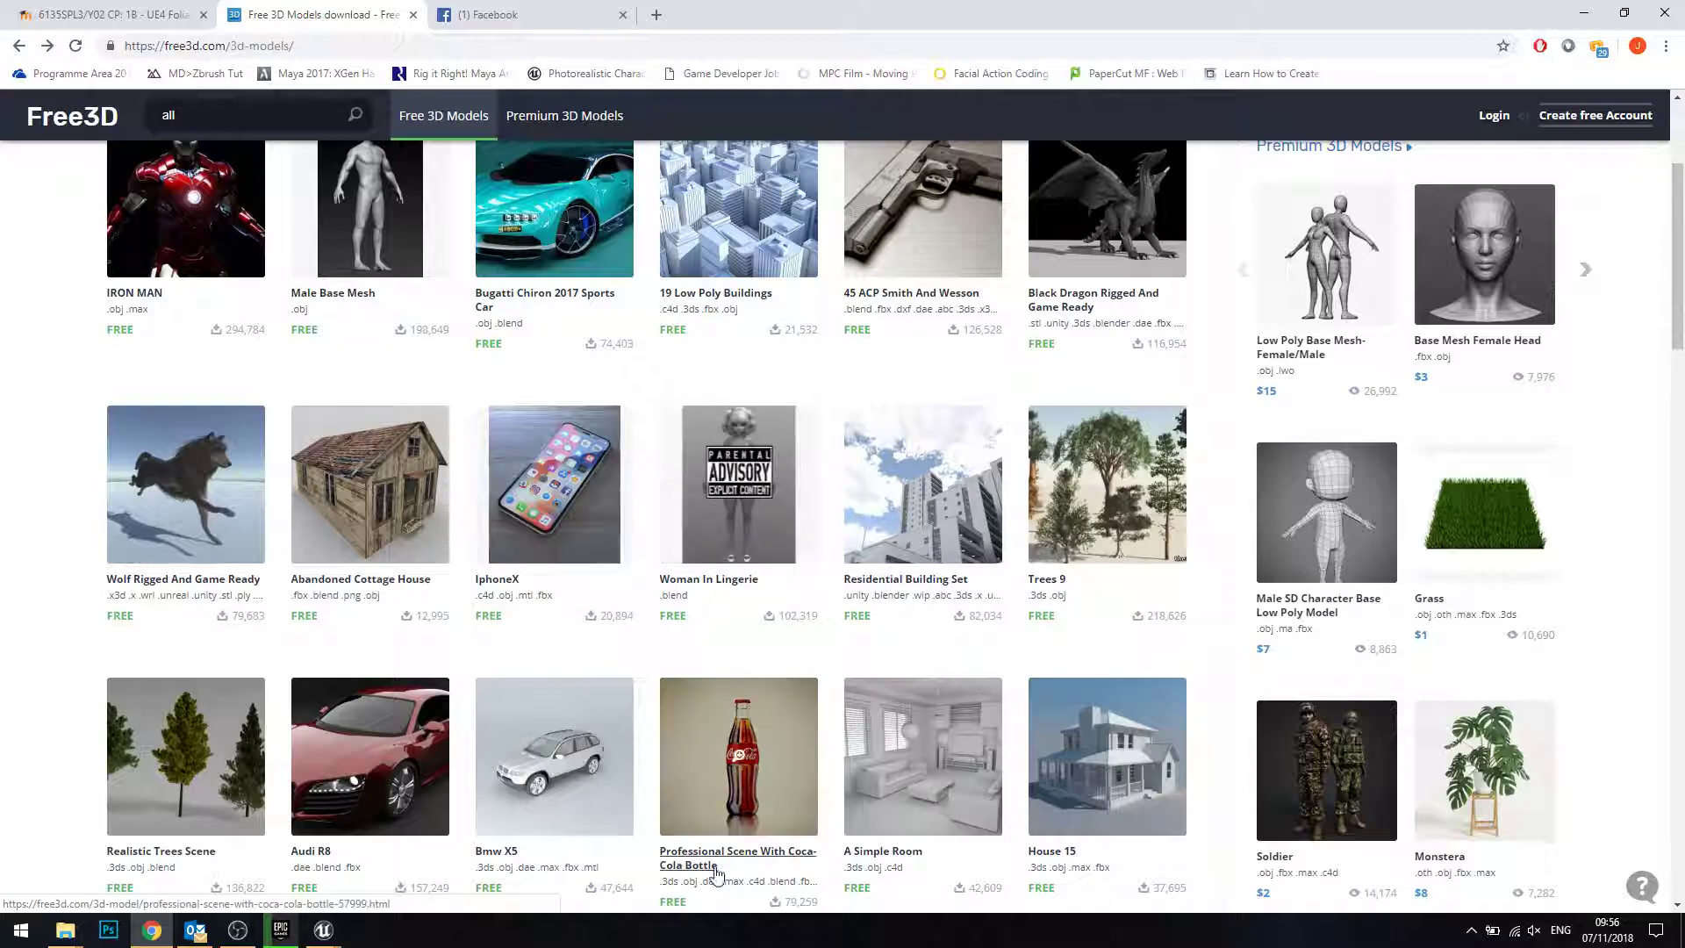
- Return to the Sandbox Unreal editor and survey the rock-covered landscape
mouse_move(323, 931)
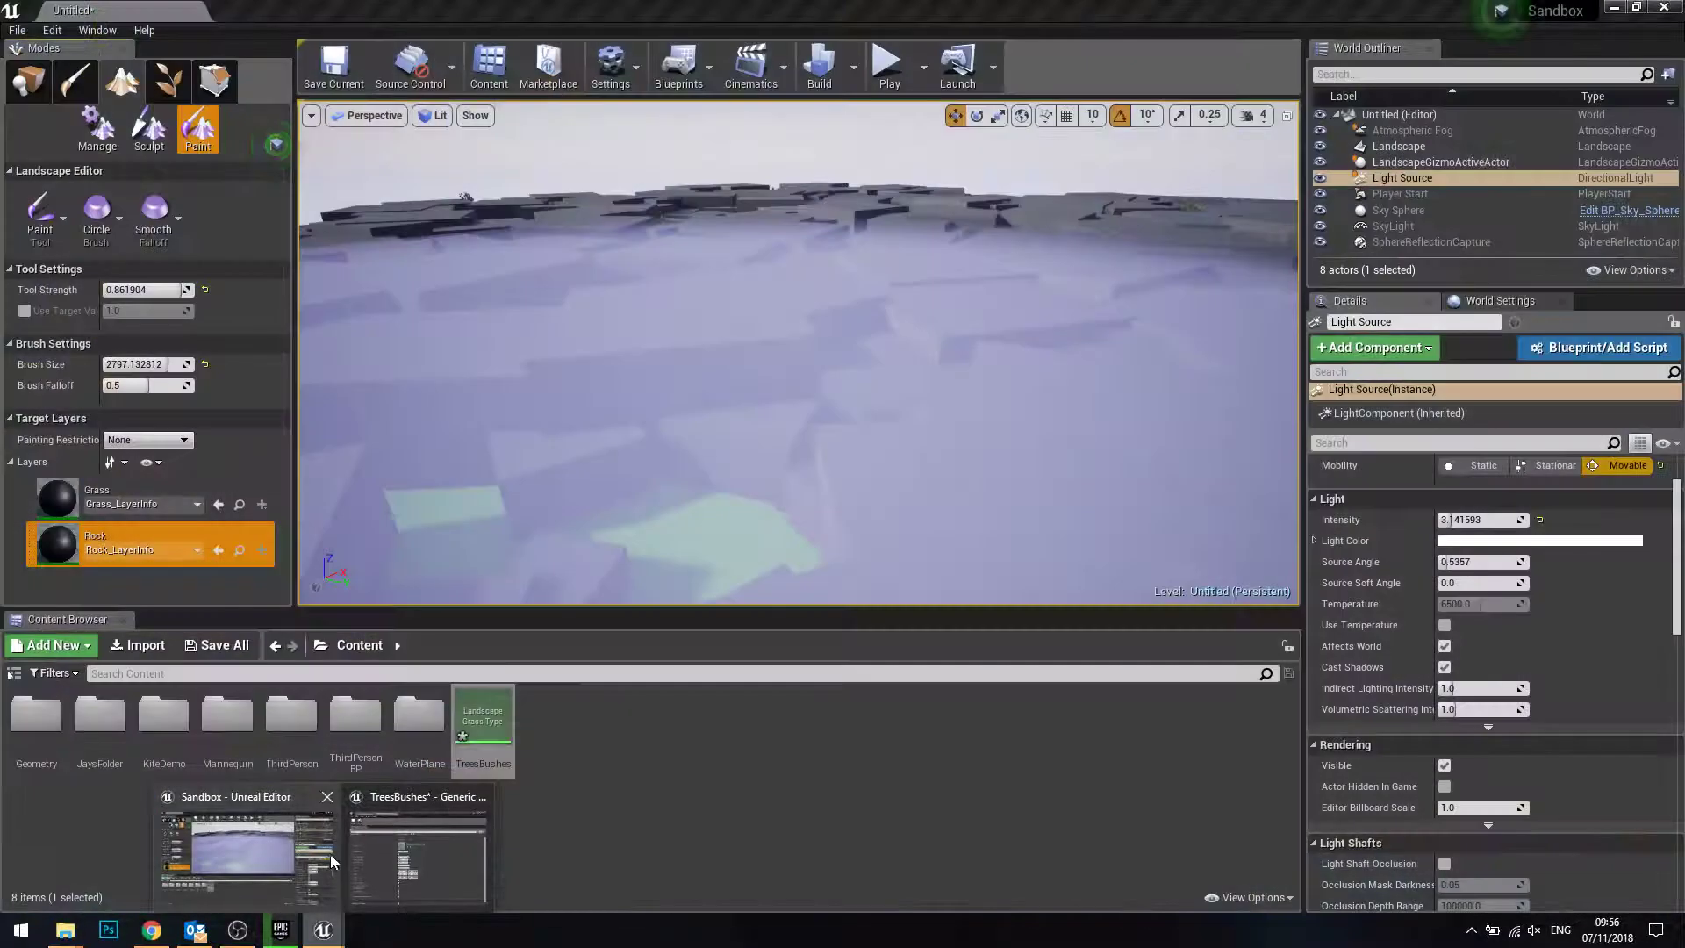
click(329, 856)
scroll(799, 351, down, 10)
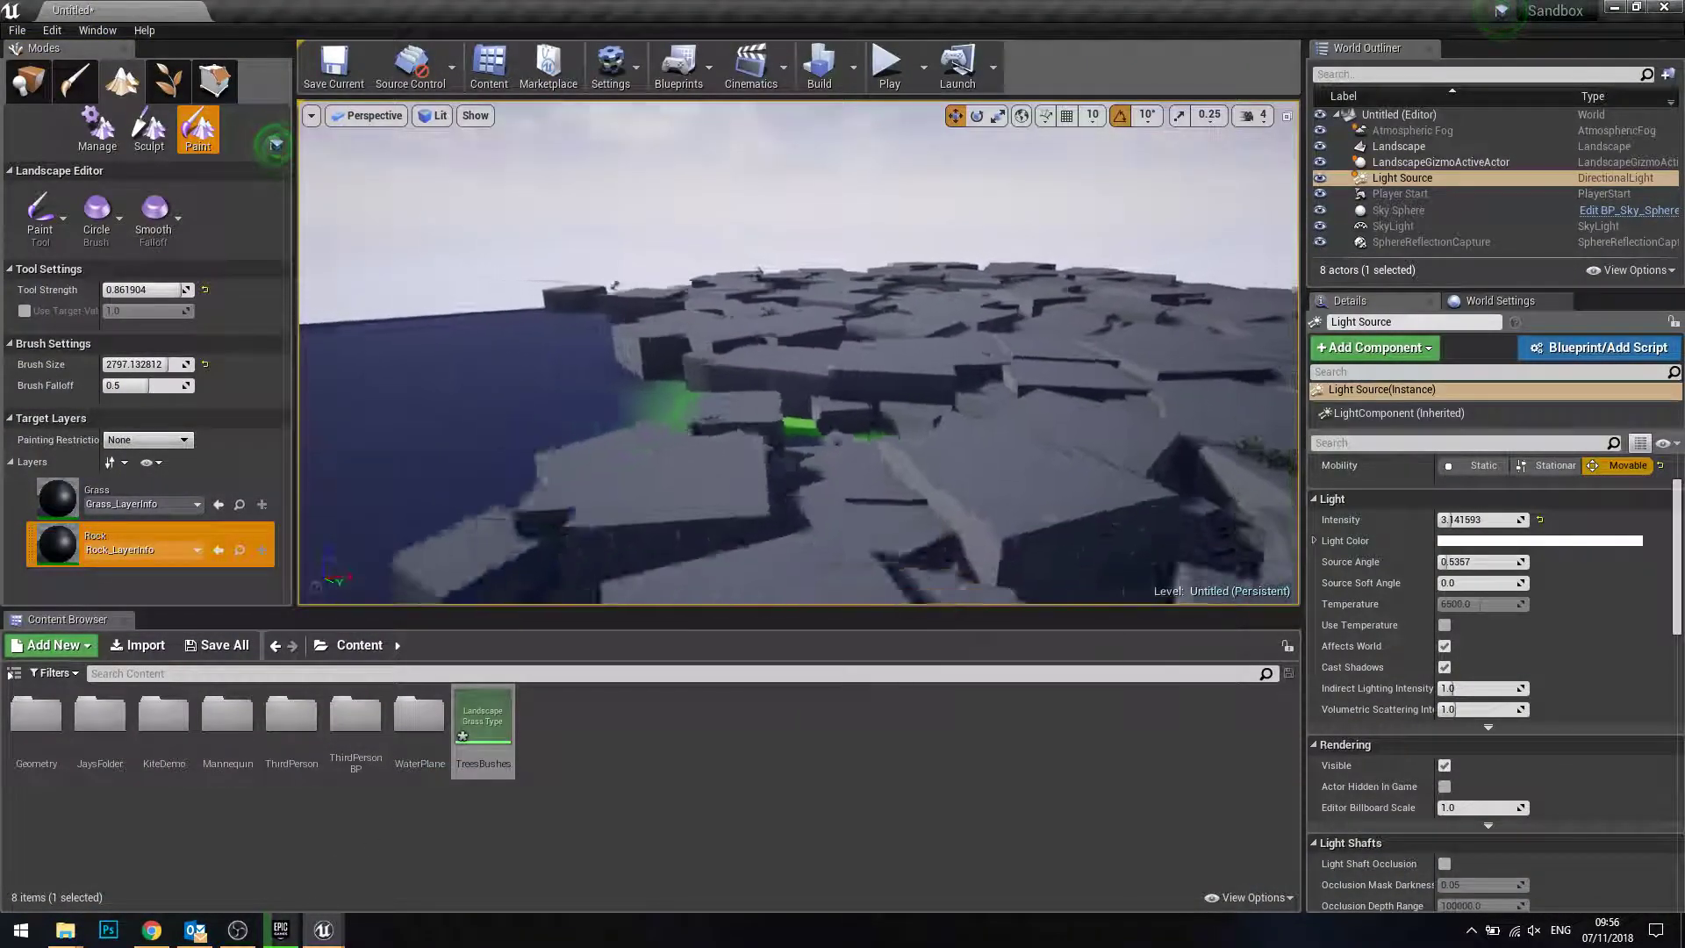
scroll(798, 351, up, 10)
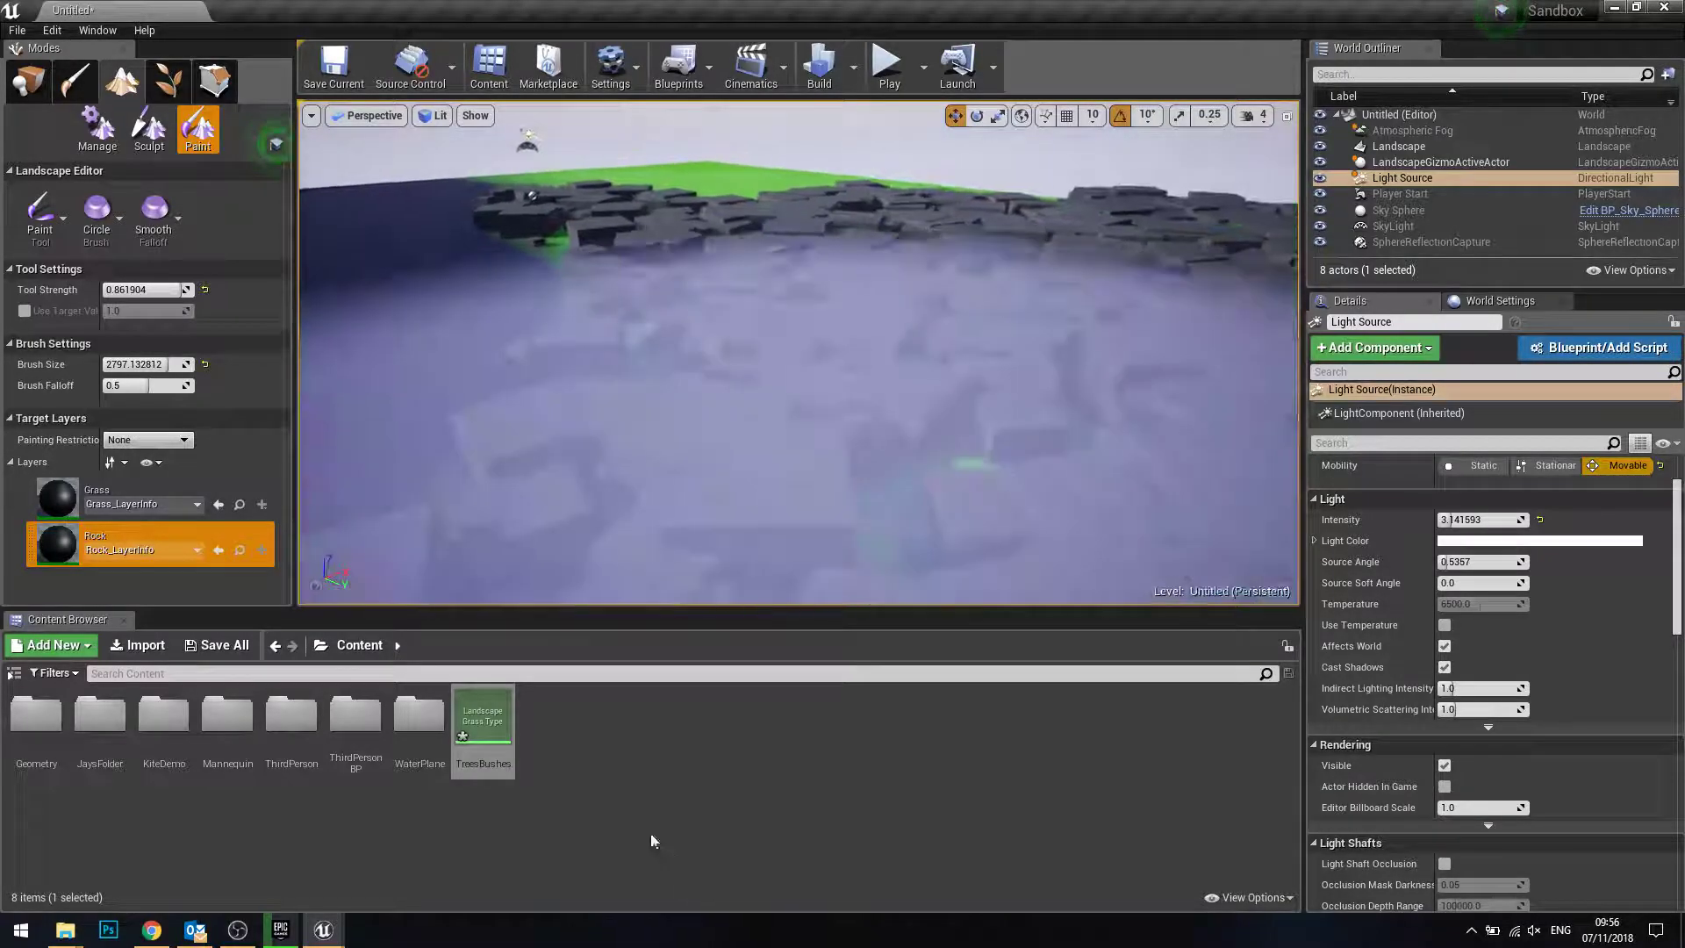
scroll(1035, 455, down, 5)
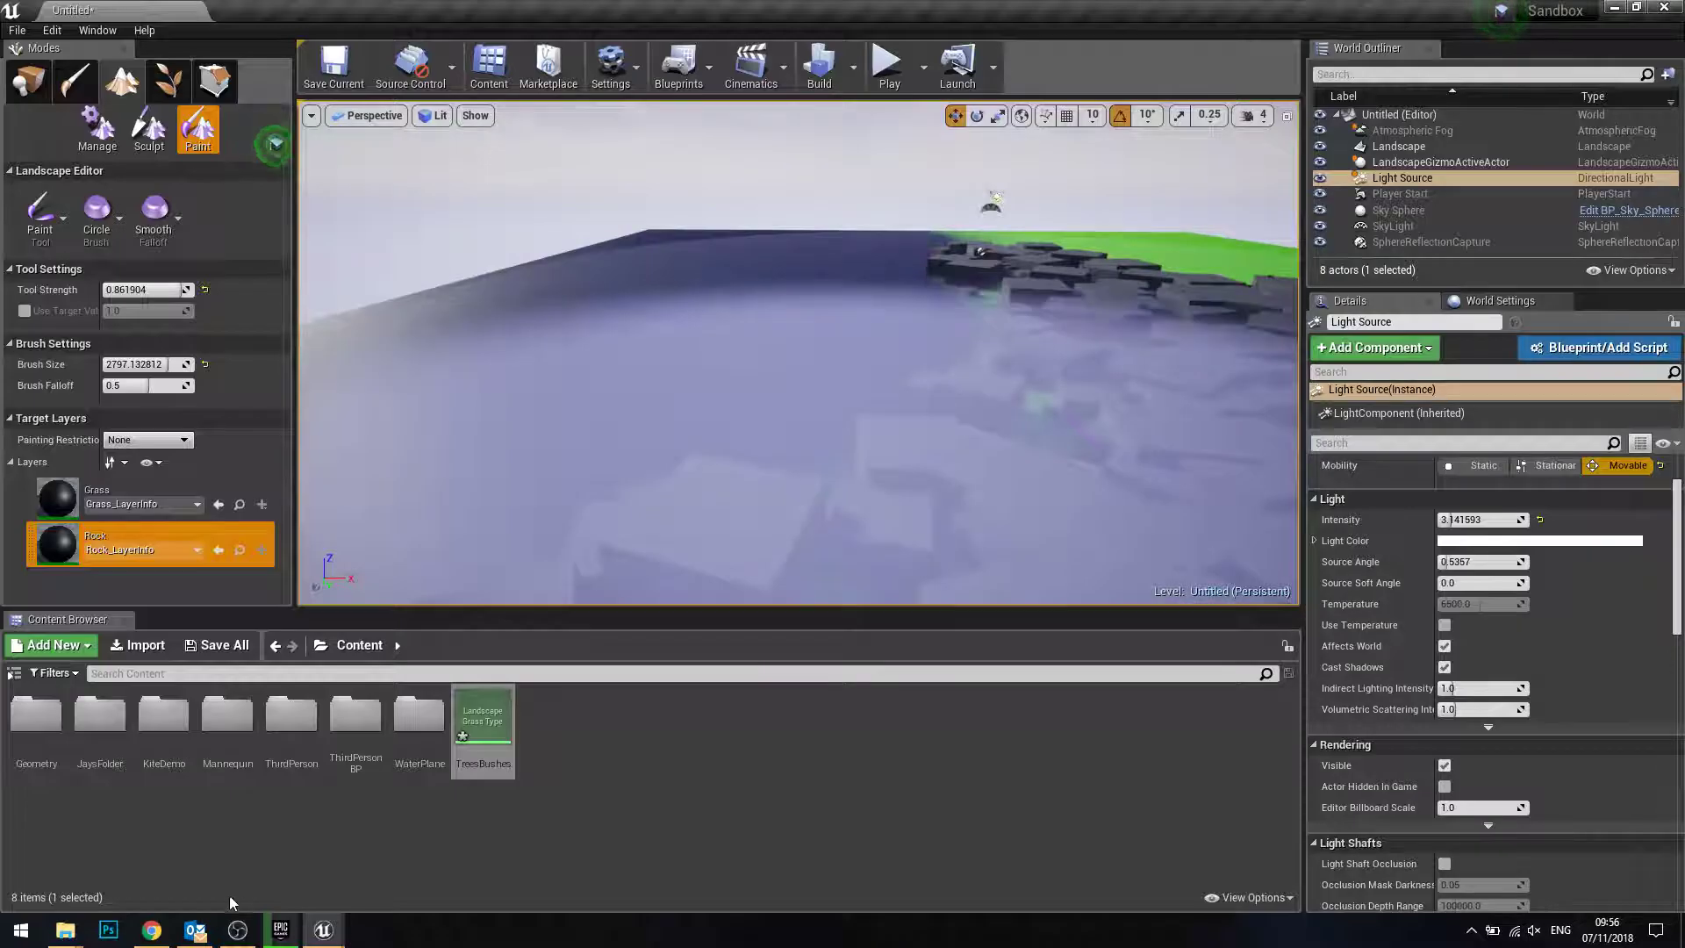
- Show the '1B - UE4 Foliage, Packaging Games and Critical Evaluations' lesson page in Chrome
click(151, 930)
click(123, 14)
scroll(703, 311, up, 3)
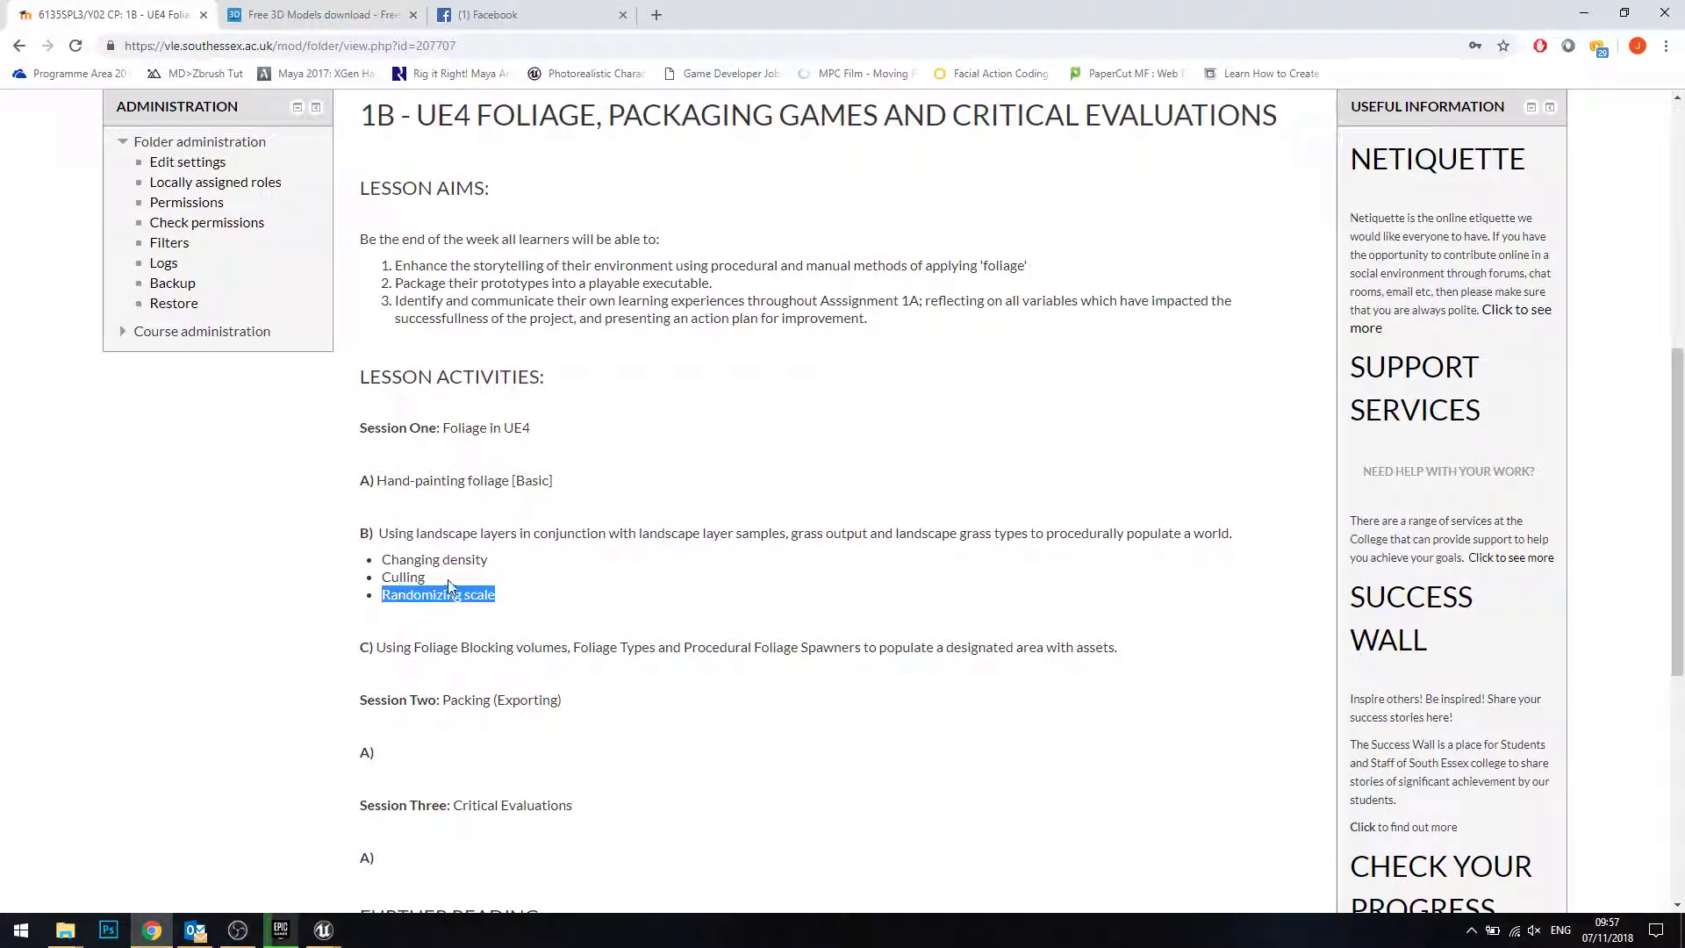
- Highlight the 'C) Using Foliage Blocking volumes, Foliage Types' activity, then return to Unreal Editor
drag(472, 560, 418, 571)
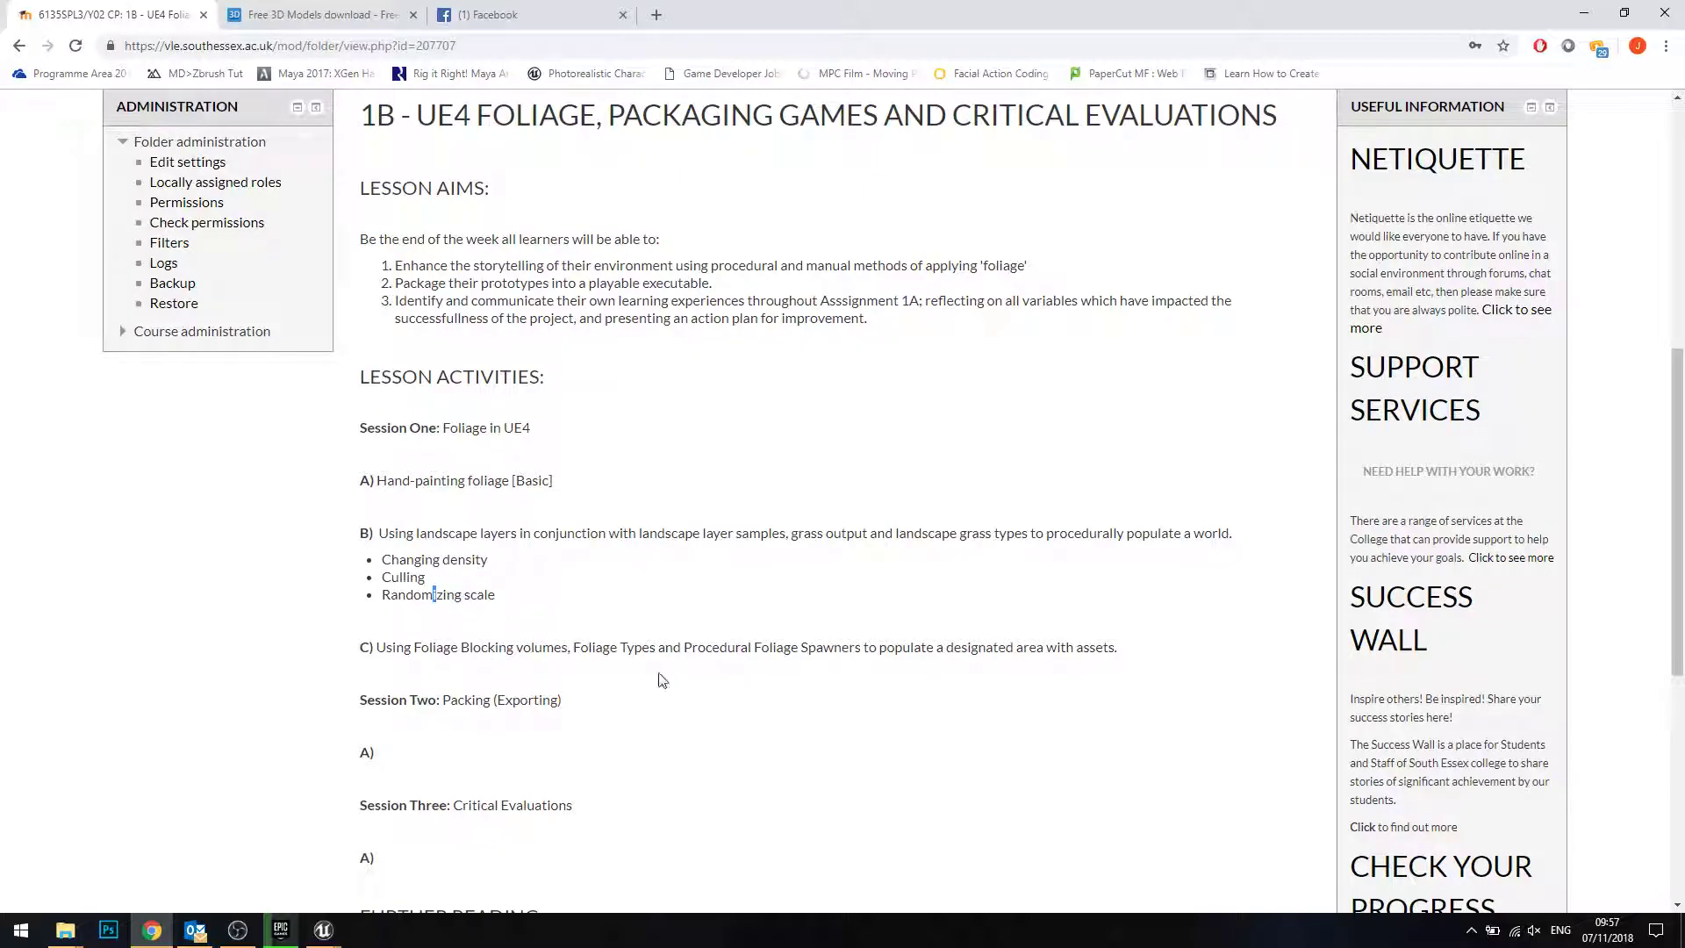
drag(369, 649, 659, 653)
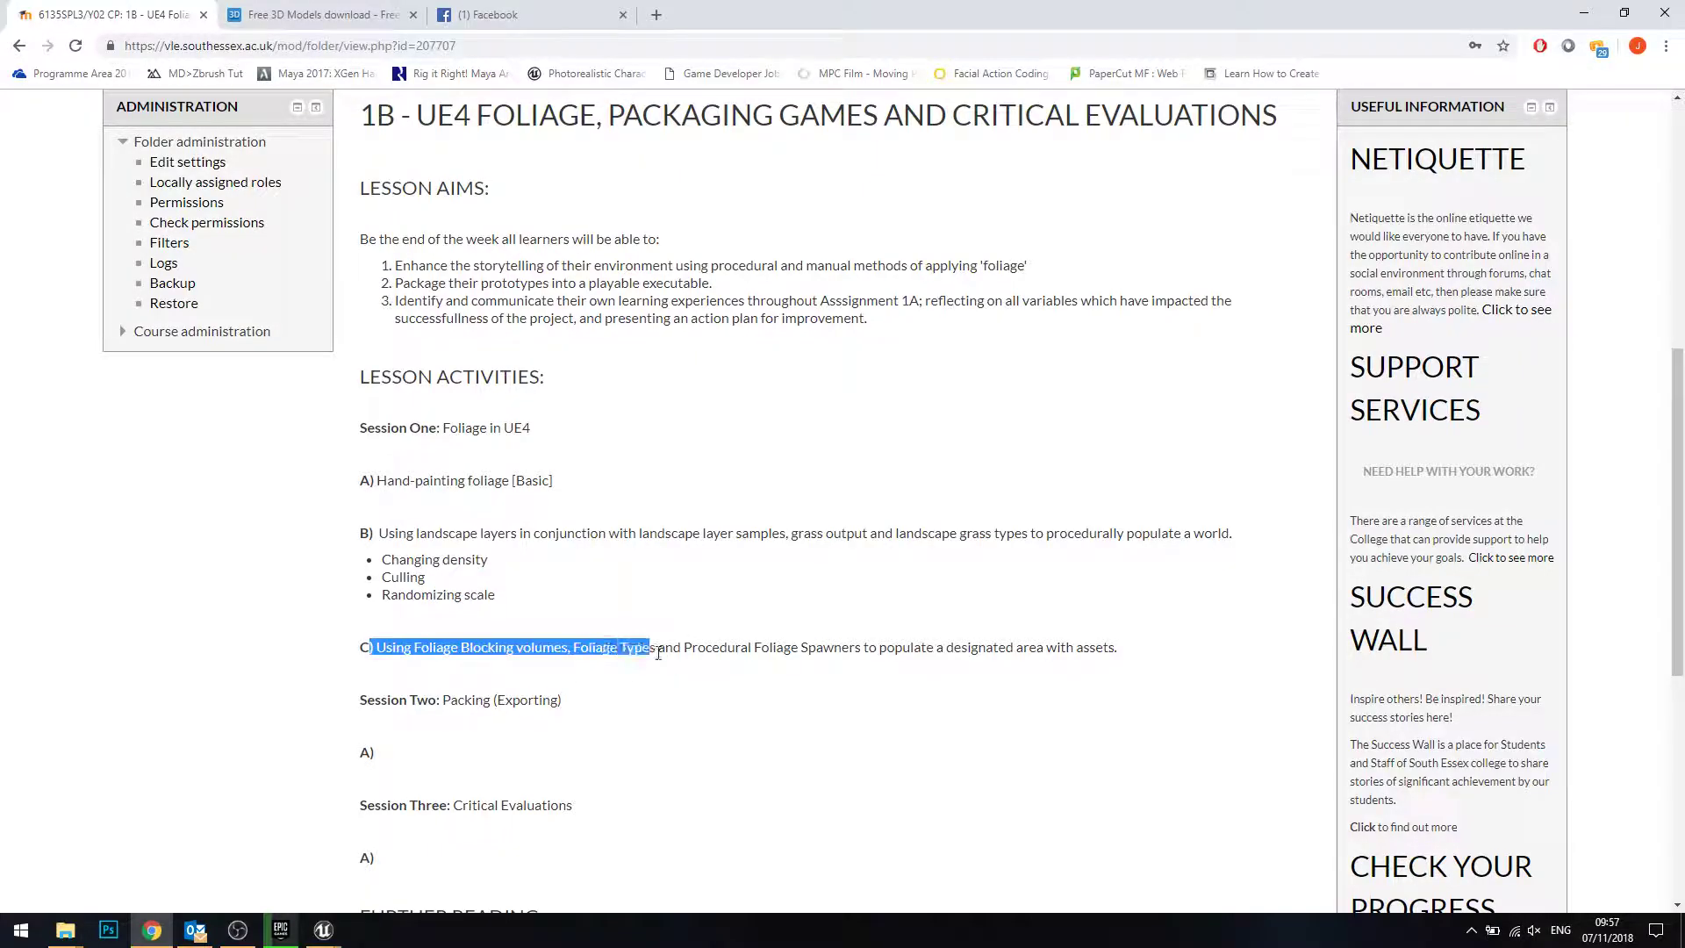
click(281, 931)
mouse_move(324, 931)
click(246, 852)
right_drag(790, 395, 842, 368)
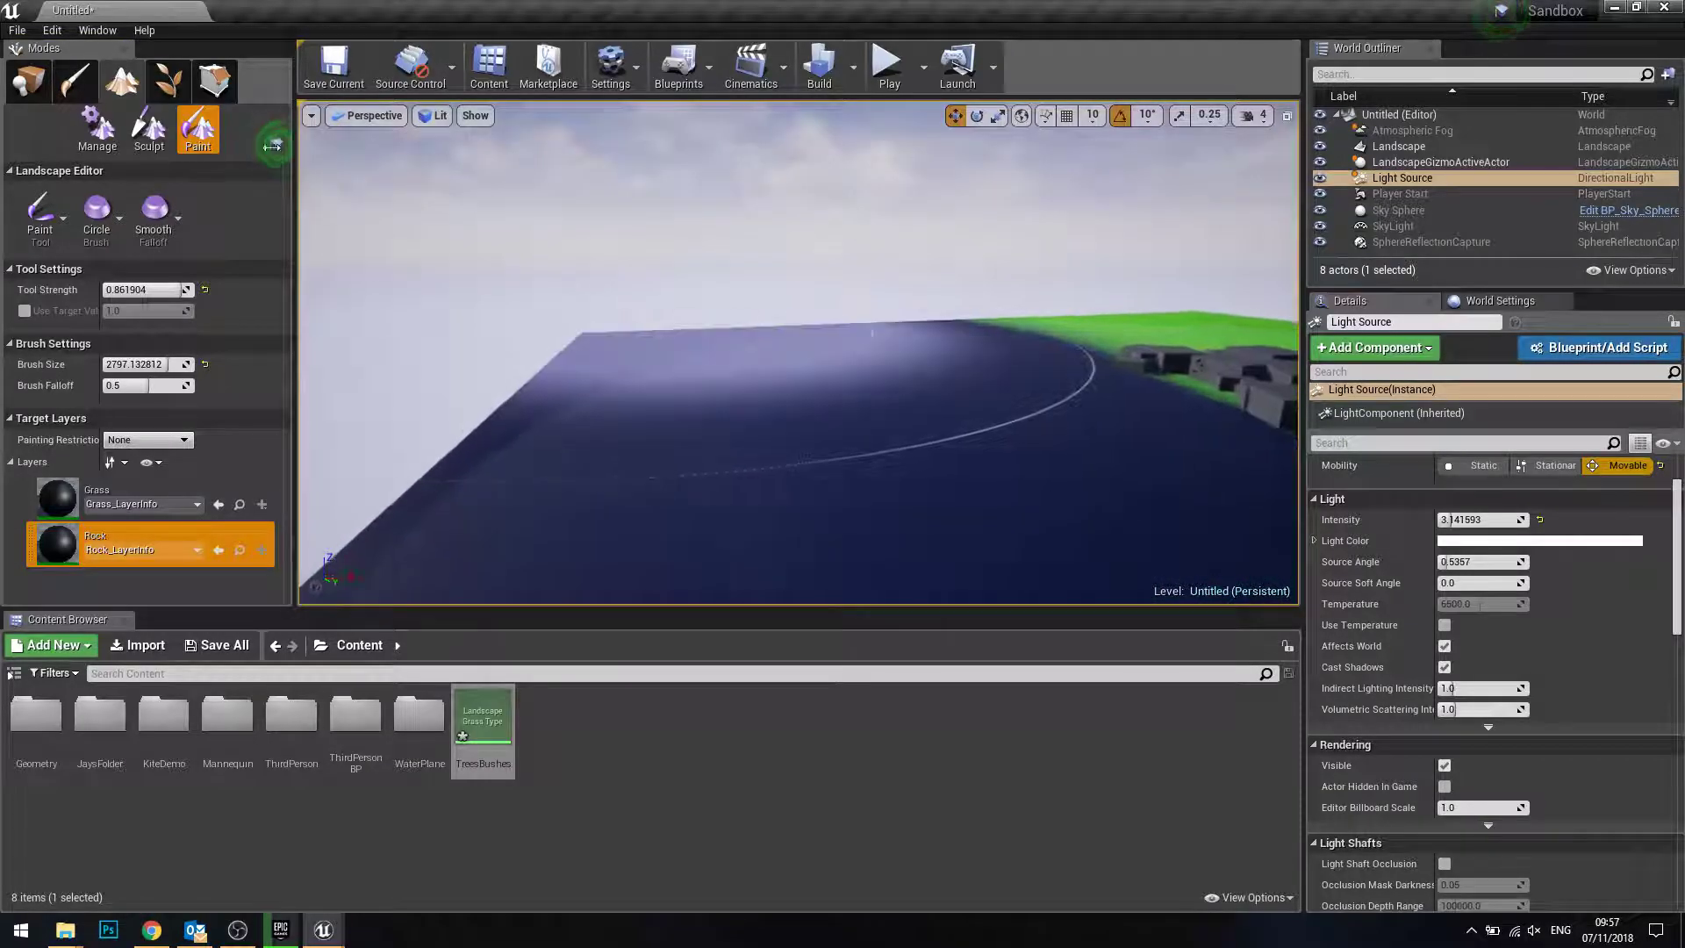
- Search Place mode for 'foli' and drop a Procedural Foliage Volume into the level
click(29, 81)
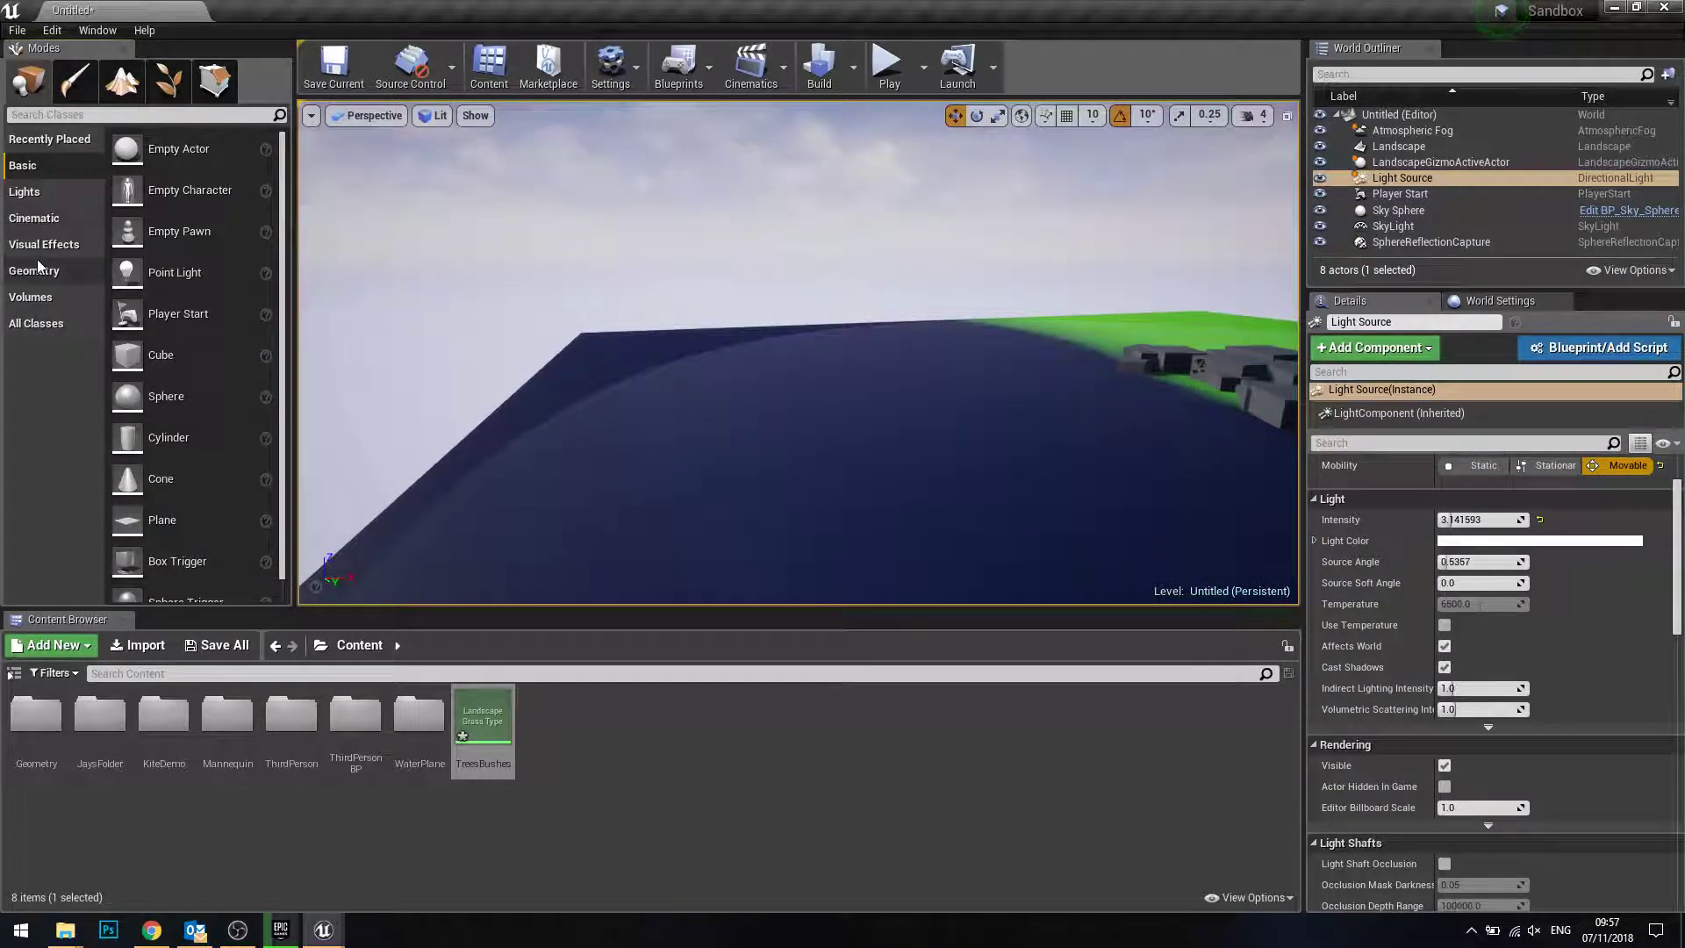
click(39, 297)
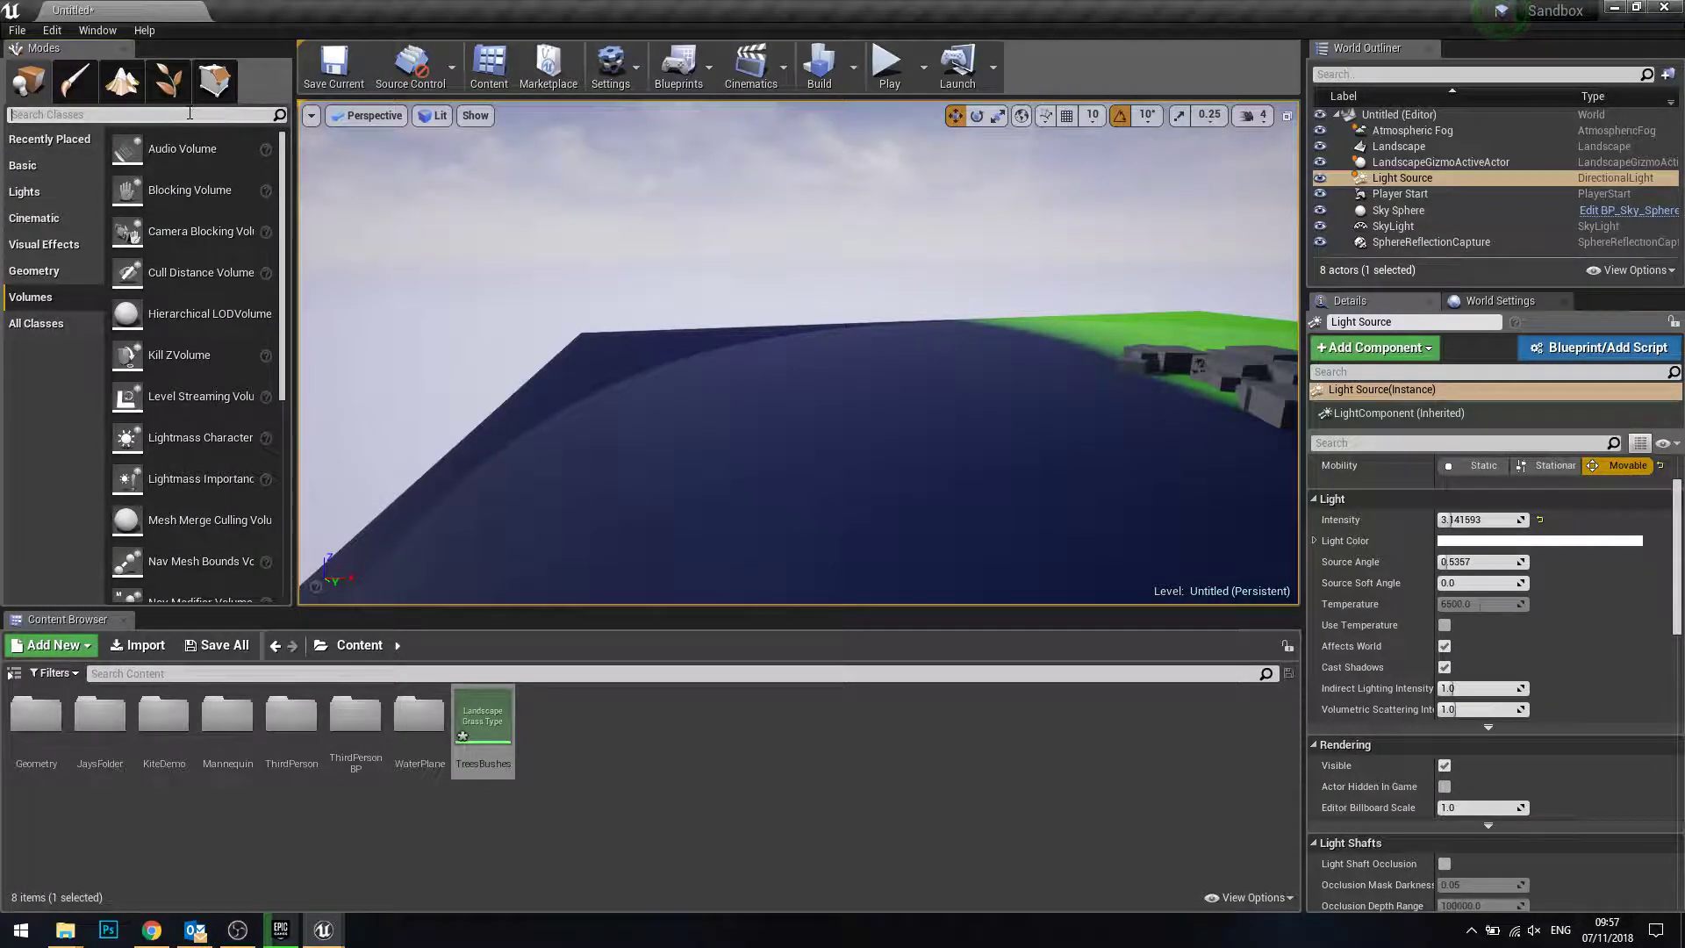
click(190, 113)
text(folie)
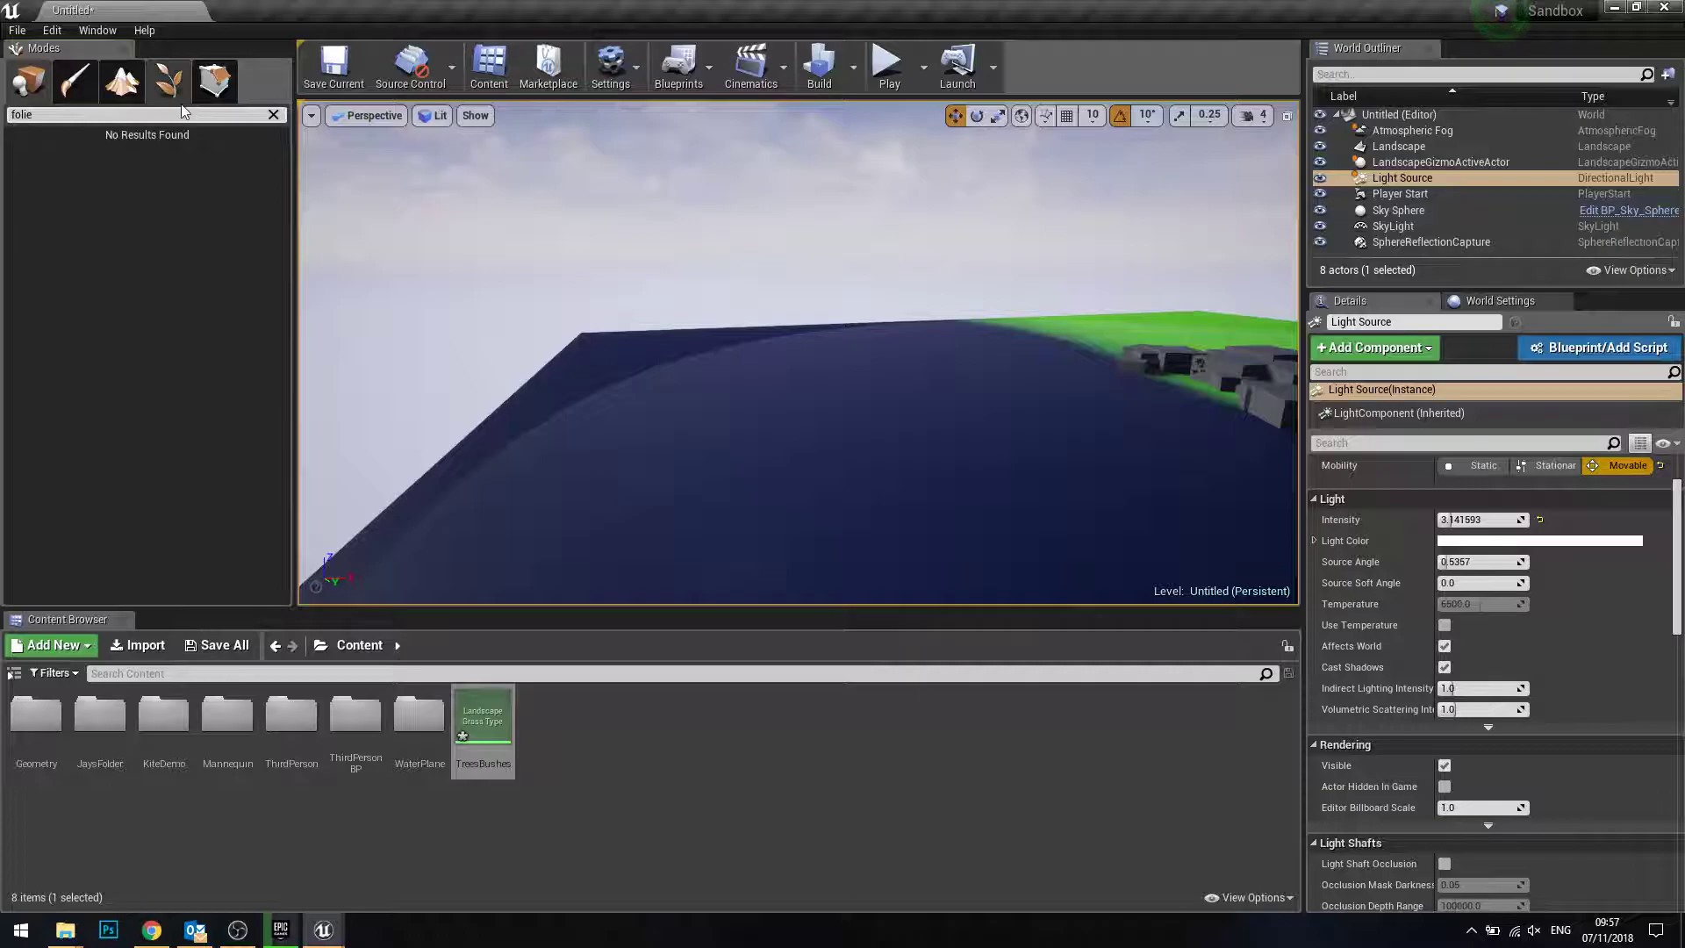
key(BackSpace)
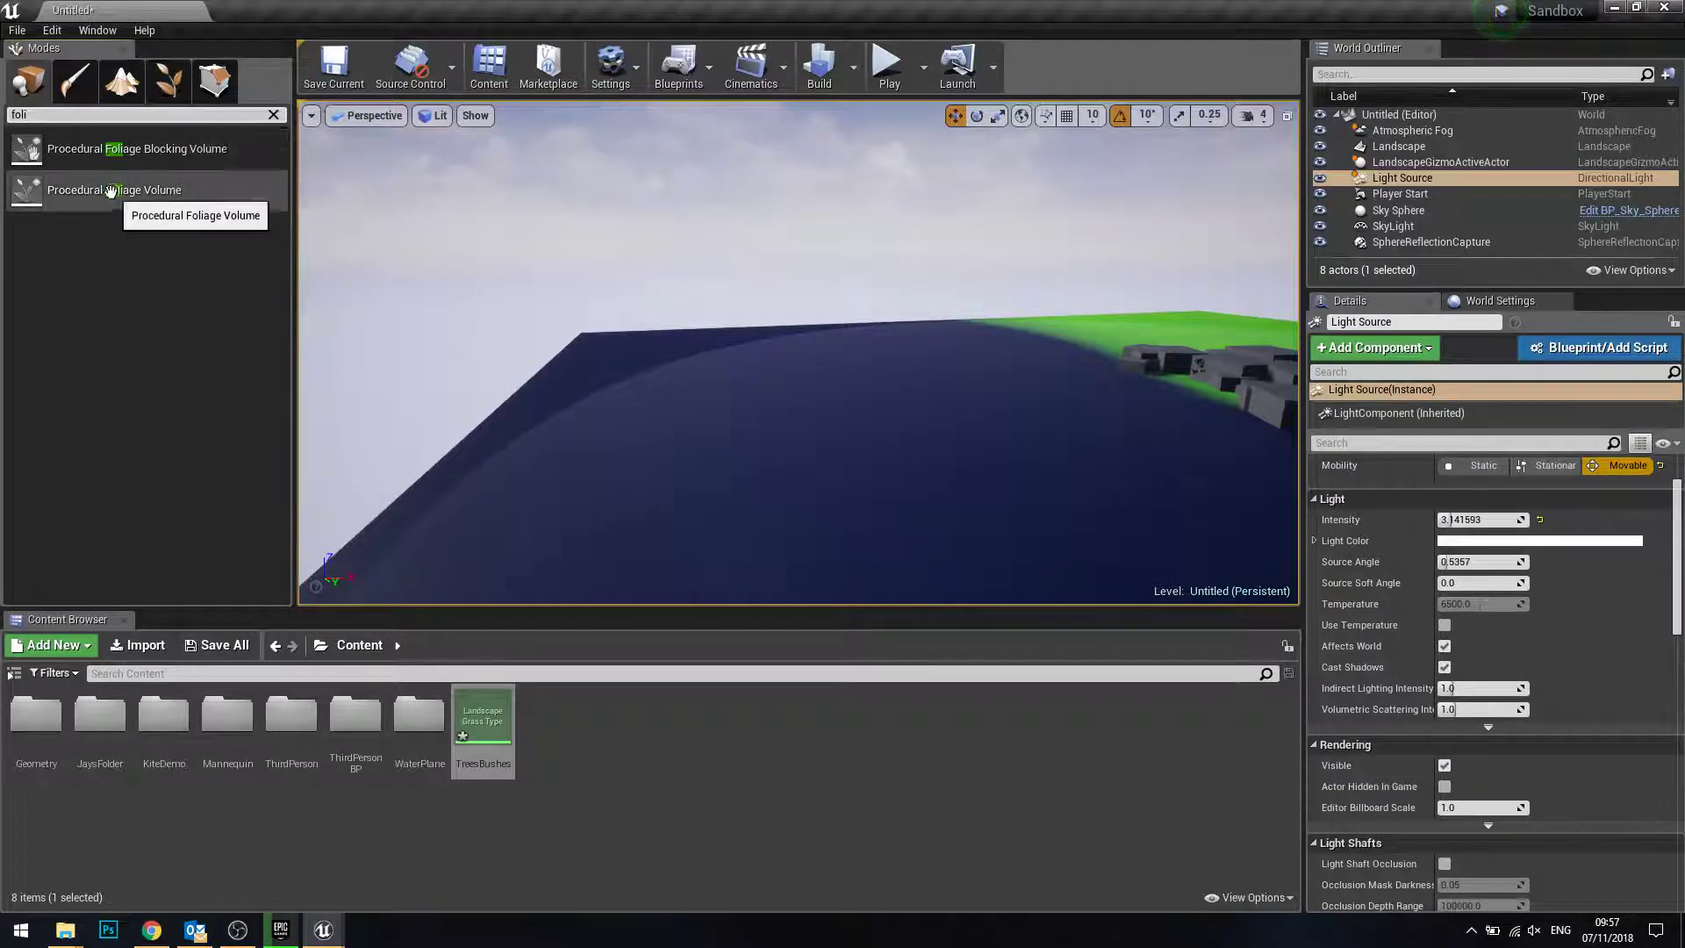
mouse_move(27, 190)
mouse_down()
mouse_move(840, 462)
mouse_move(820, 416)
mouse_move(1009, 377)
mouse_up()
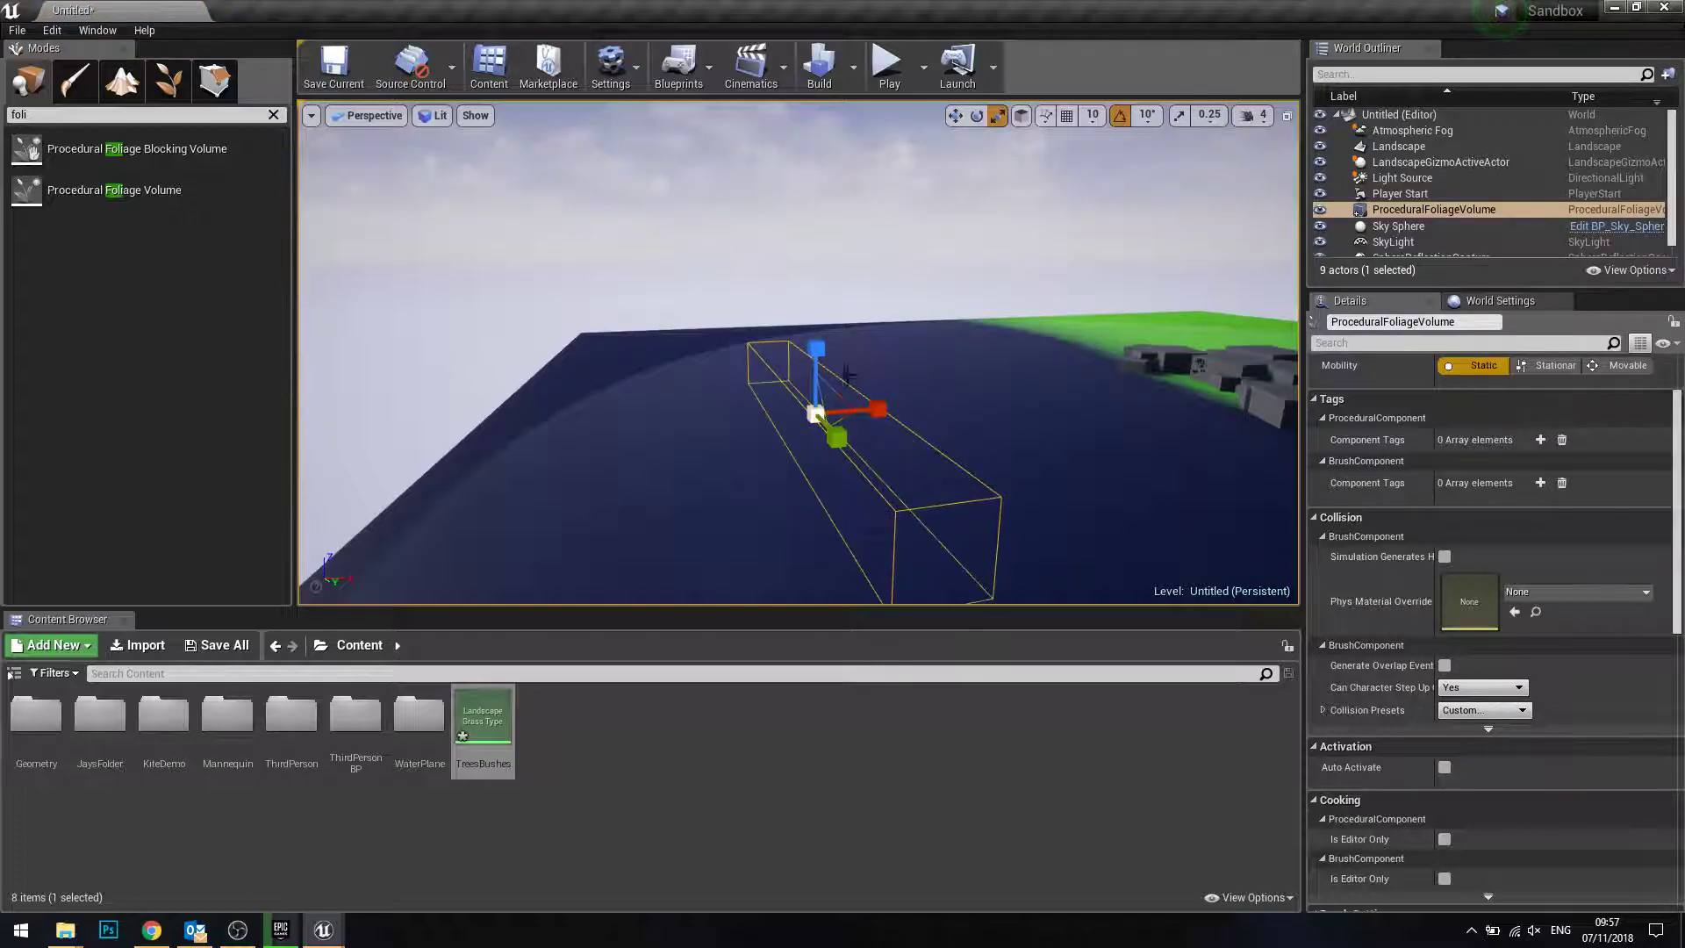
- Scale the foliage volume up over the dark ground and clear the class search
mouse_move(817, 349)
mouse_down()
mouse_move(826, 377)
mouse_move(820, 345)
mouse_up()
key(w)
right_drag(791, 347, 772, 378)
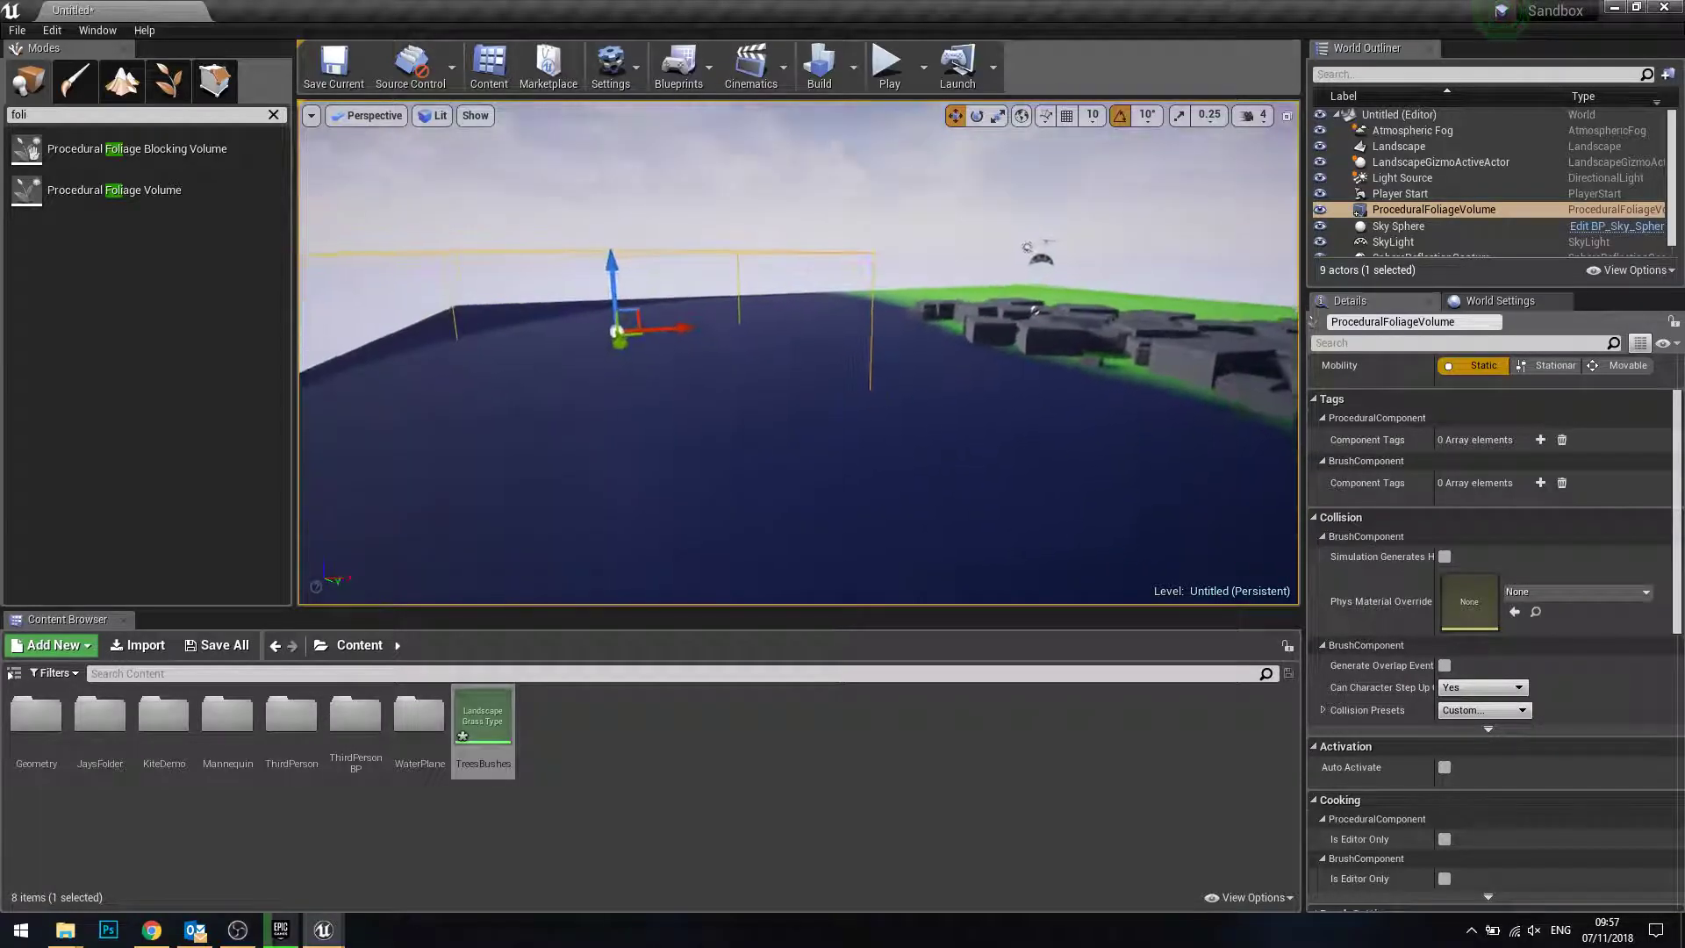
scroll(1378, 486, up, 3)
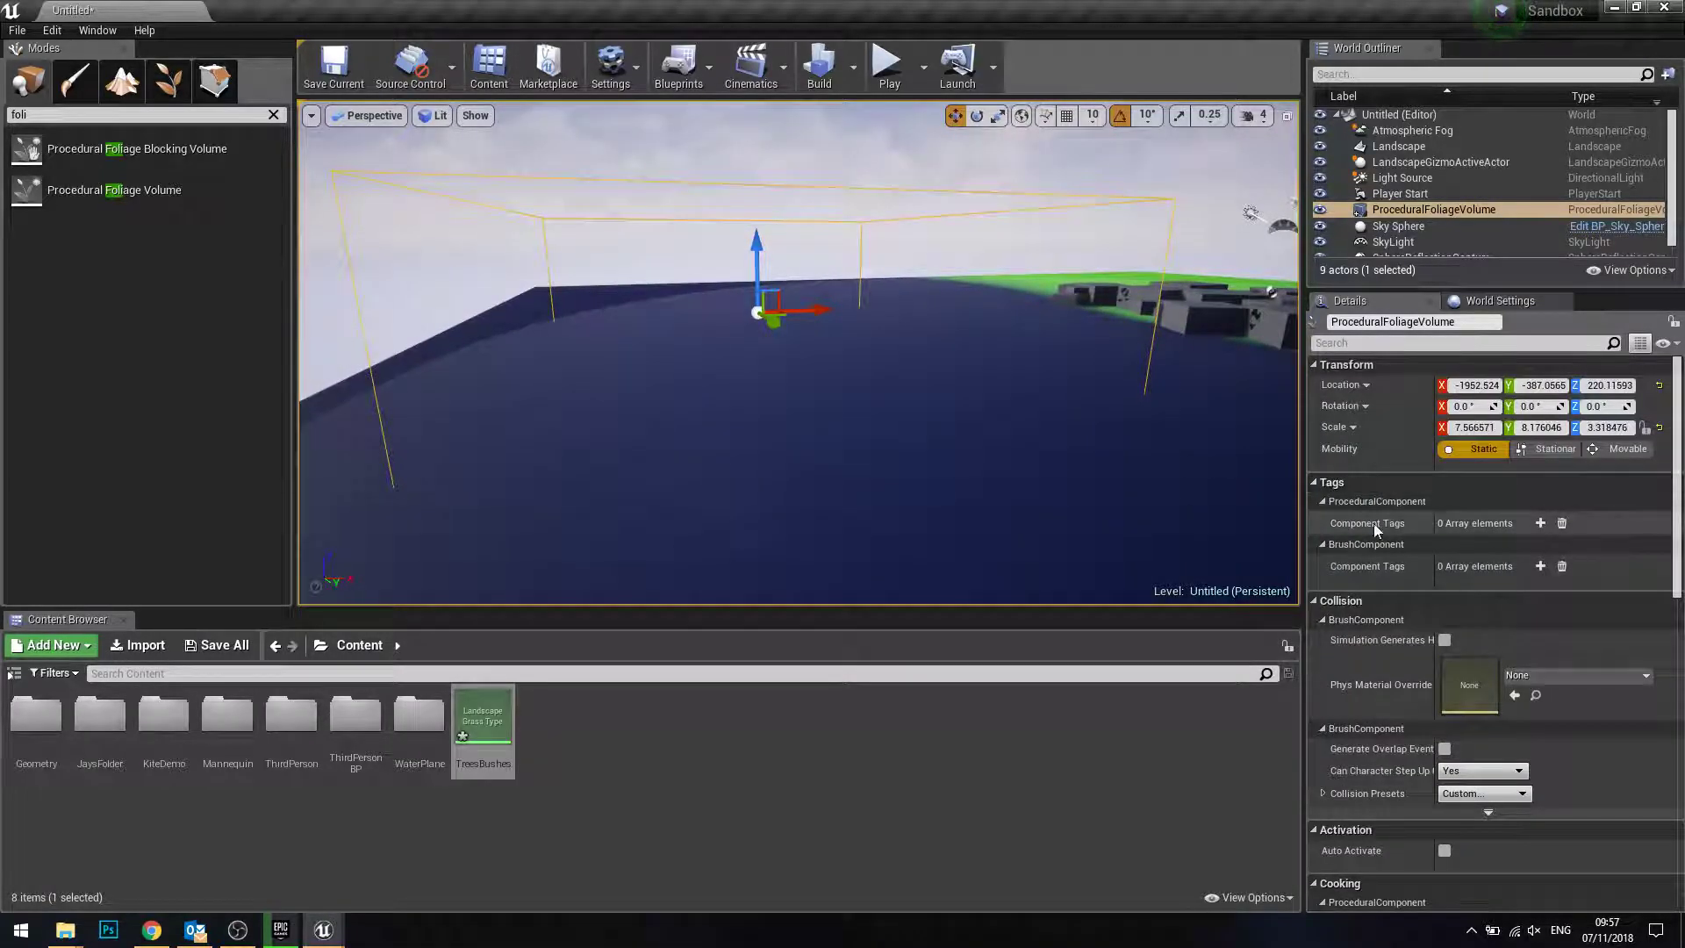
drag(1681, 478, 1677, 776)
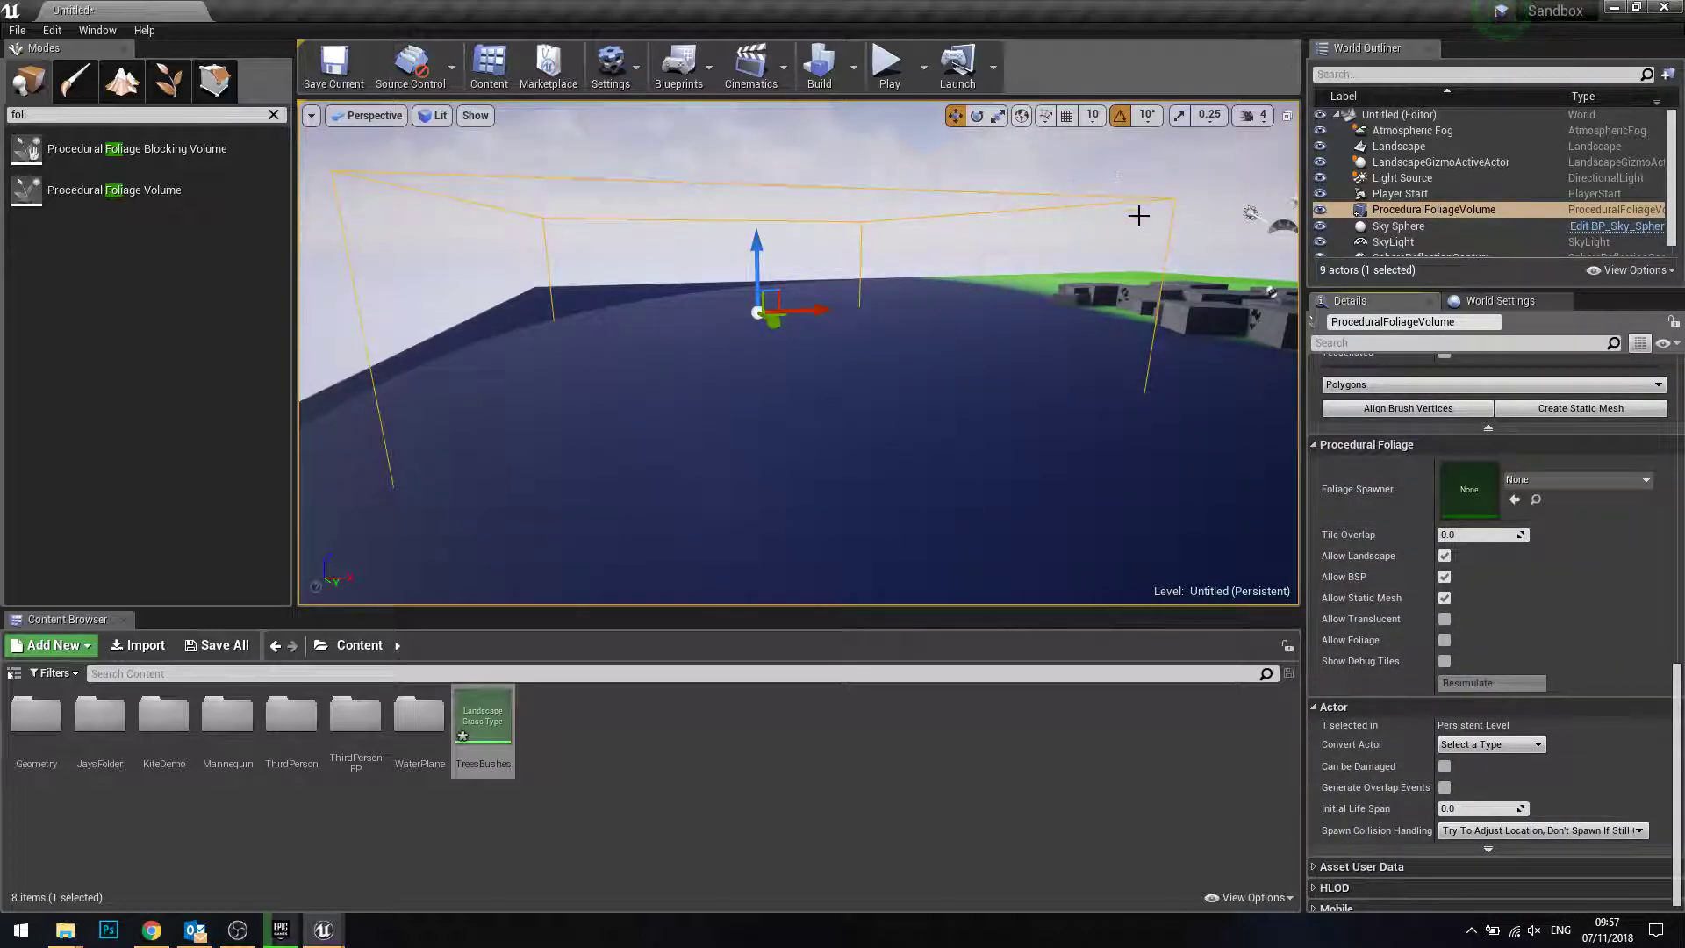
right_drag(990, 434, 990, 491)
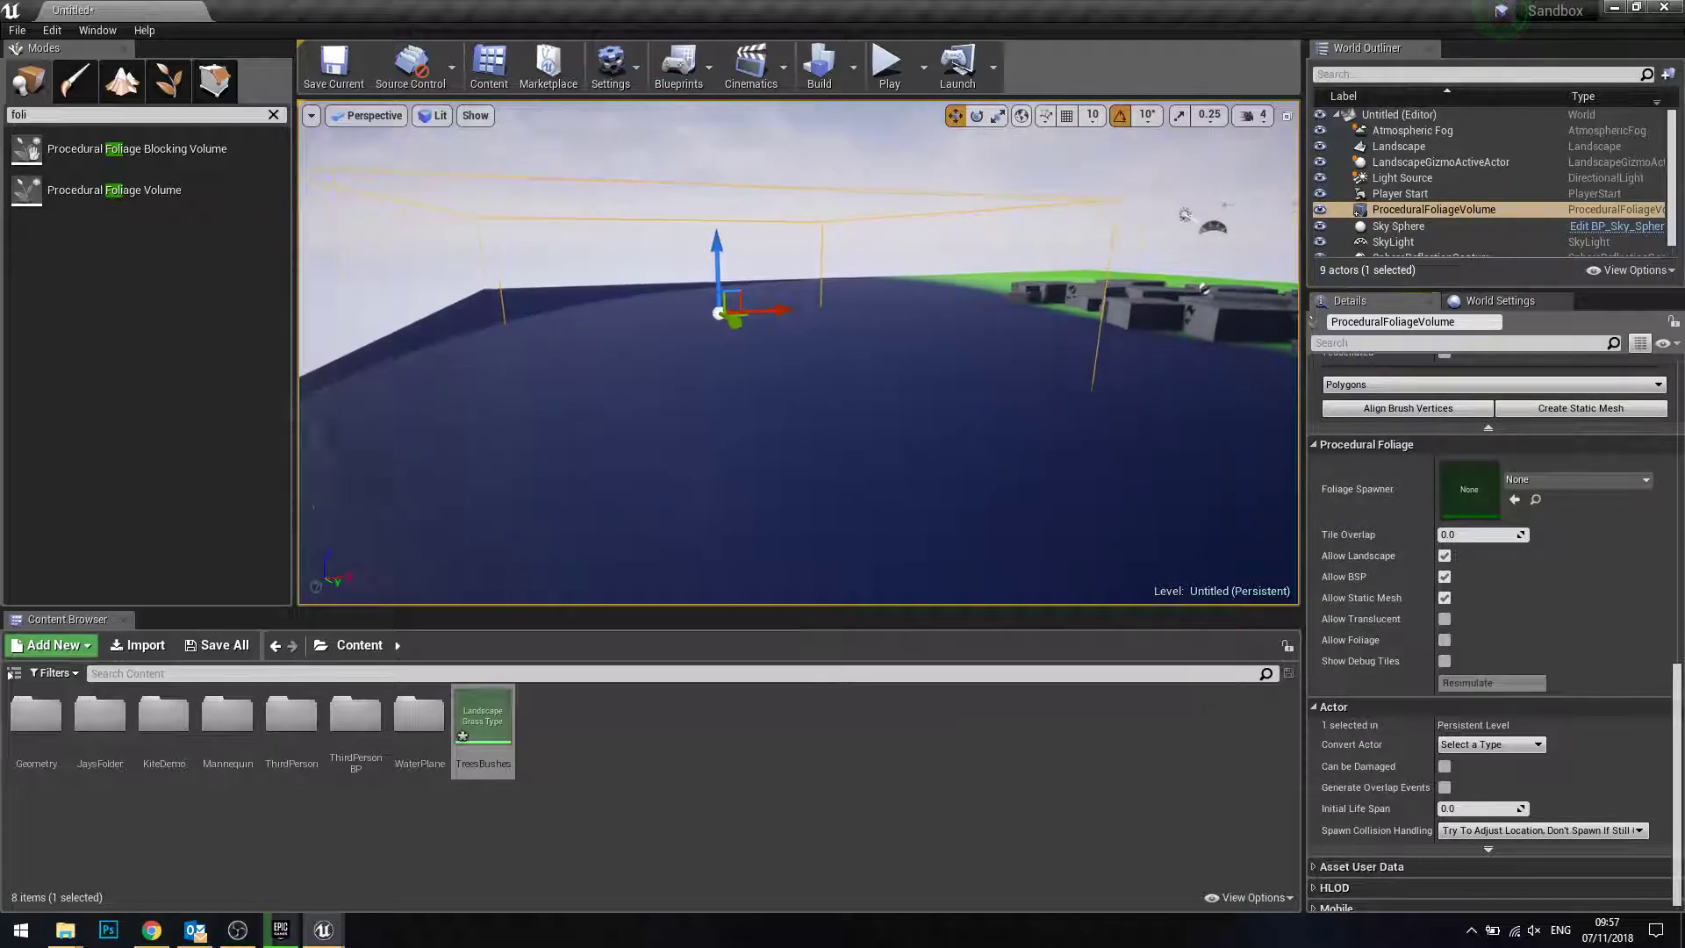
right_drag(757, 357, 758, 387)
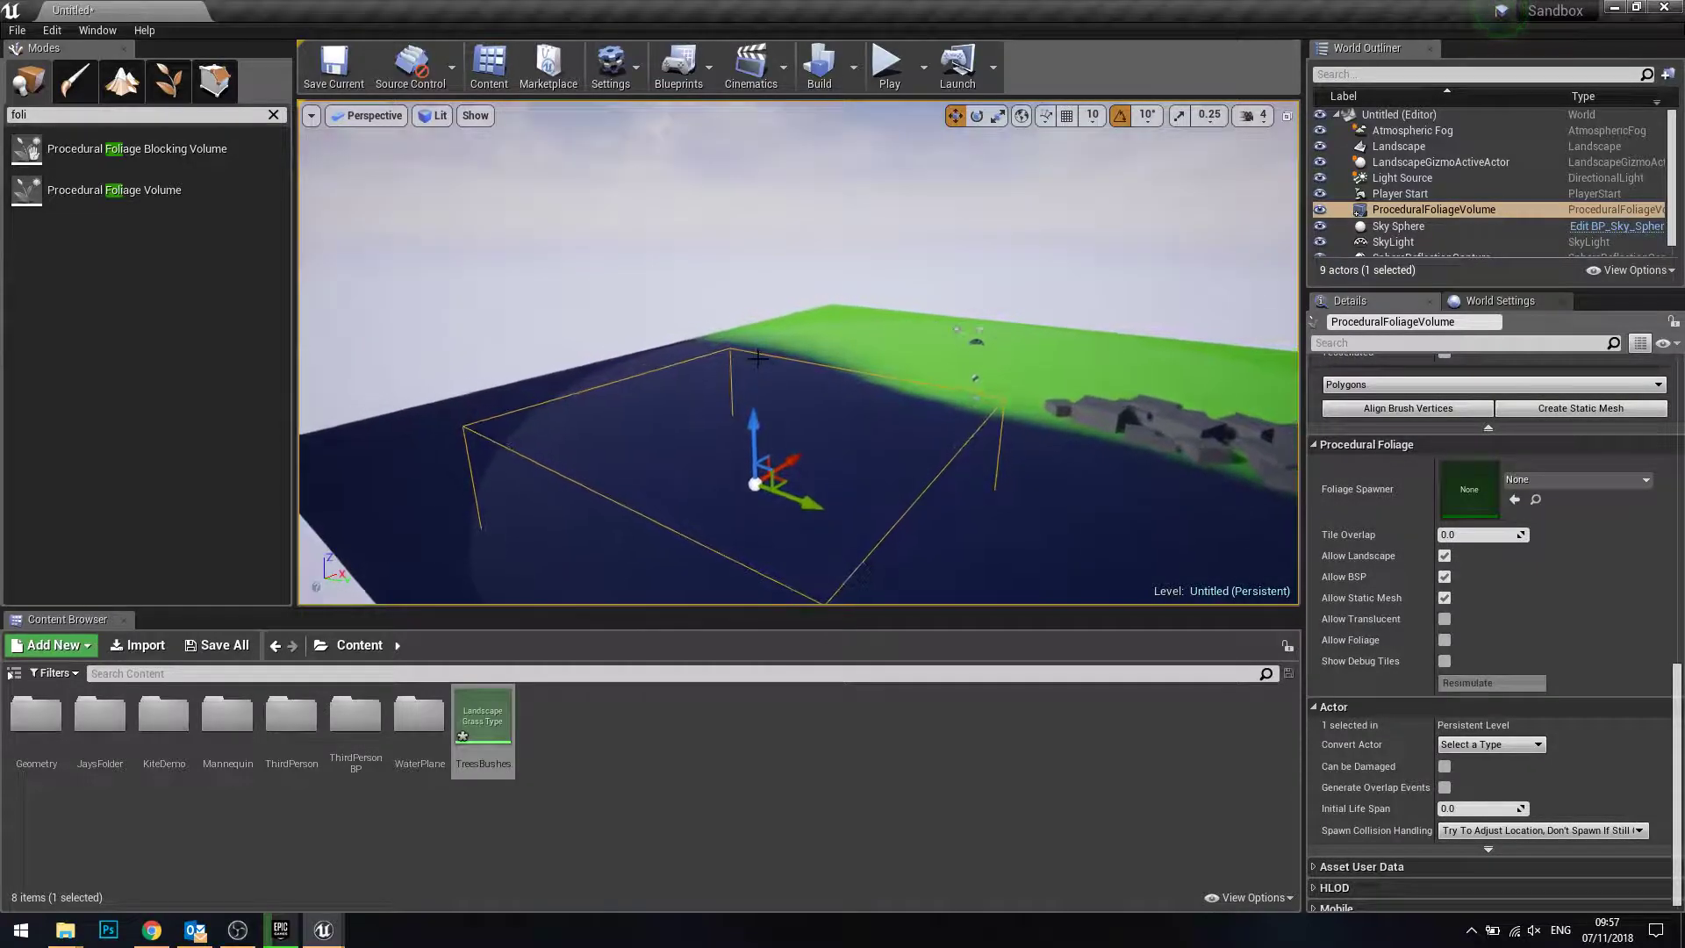
click(274, 116)
click(25, 192)
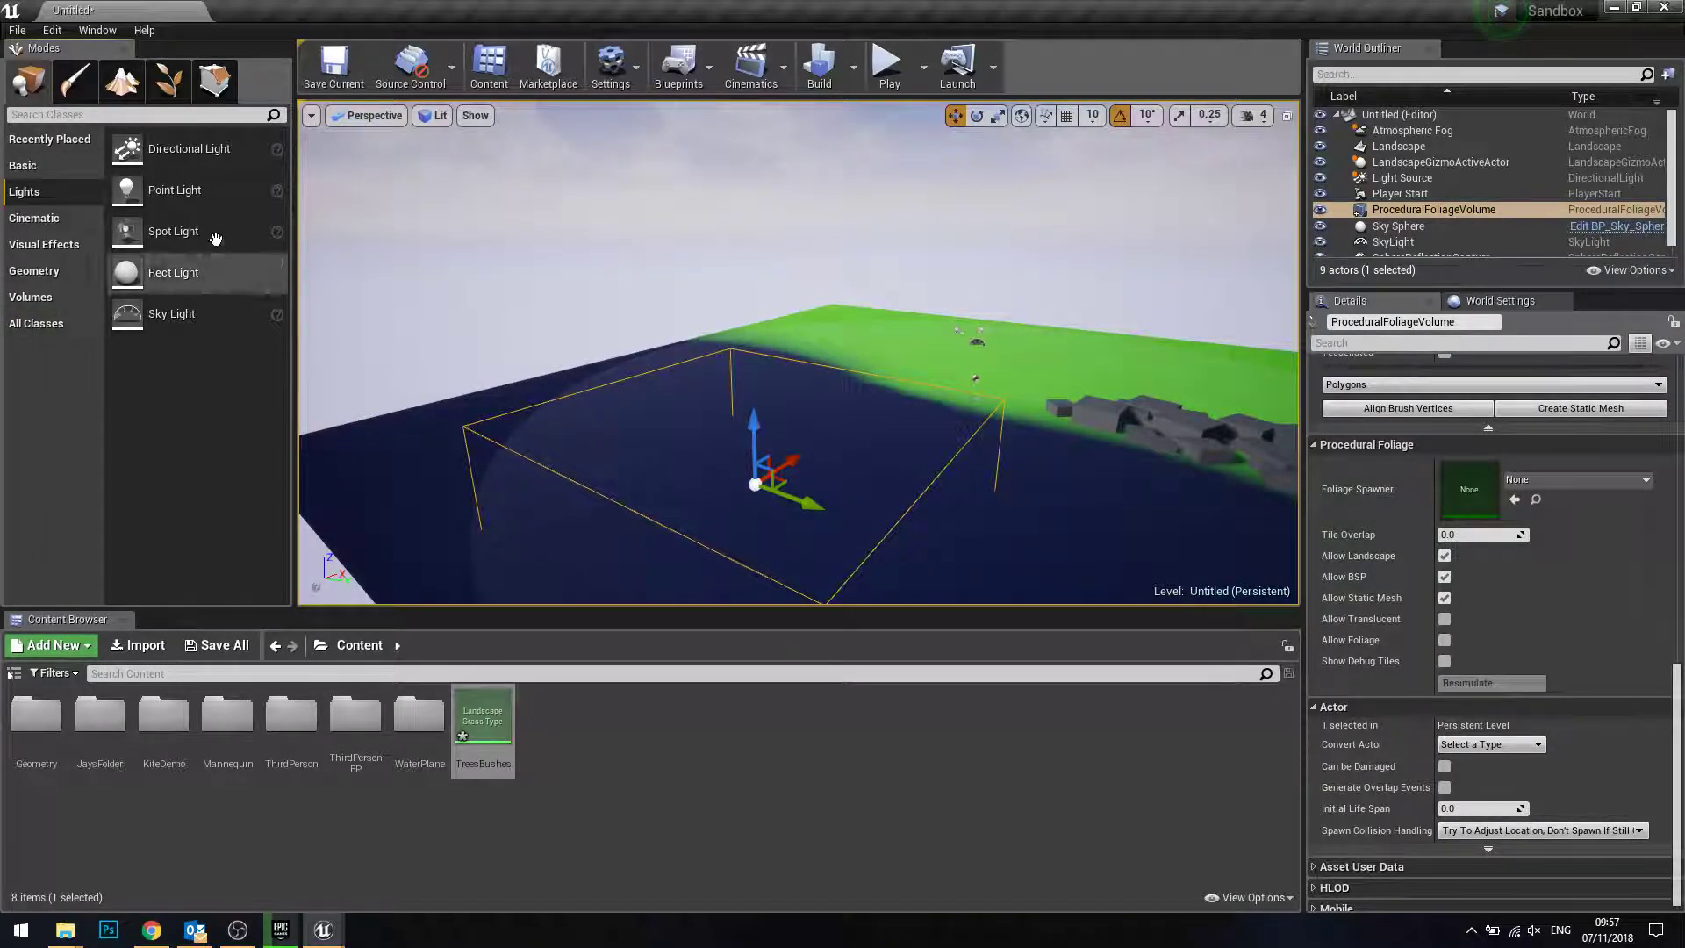
- Place a Basic Cube and scale it into a long, flat slab
click(54, 165)
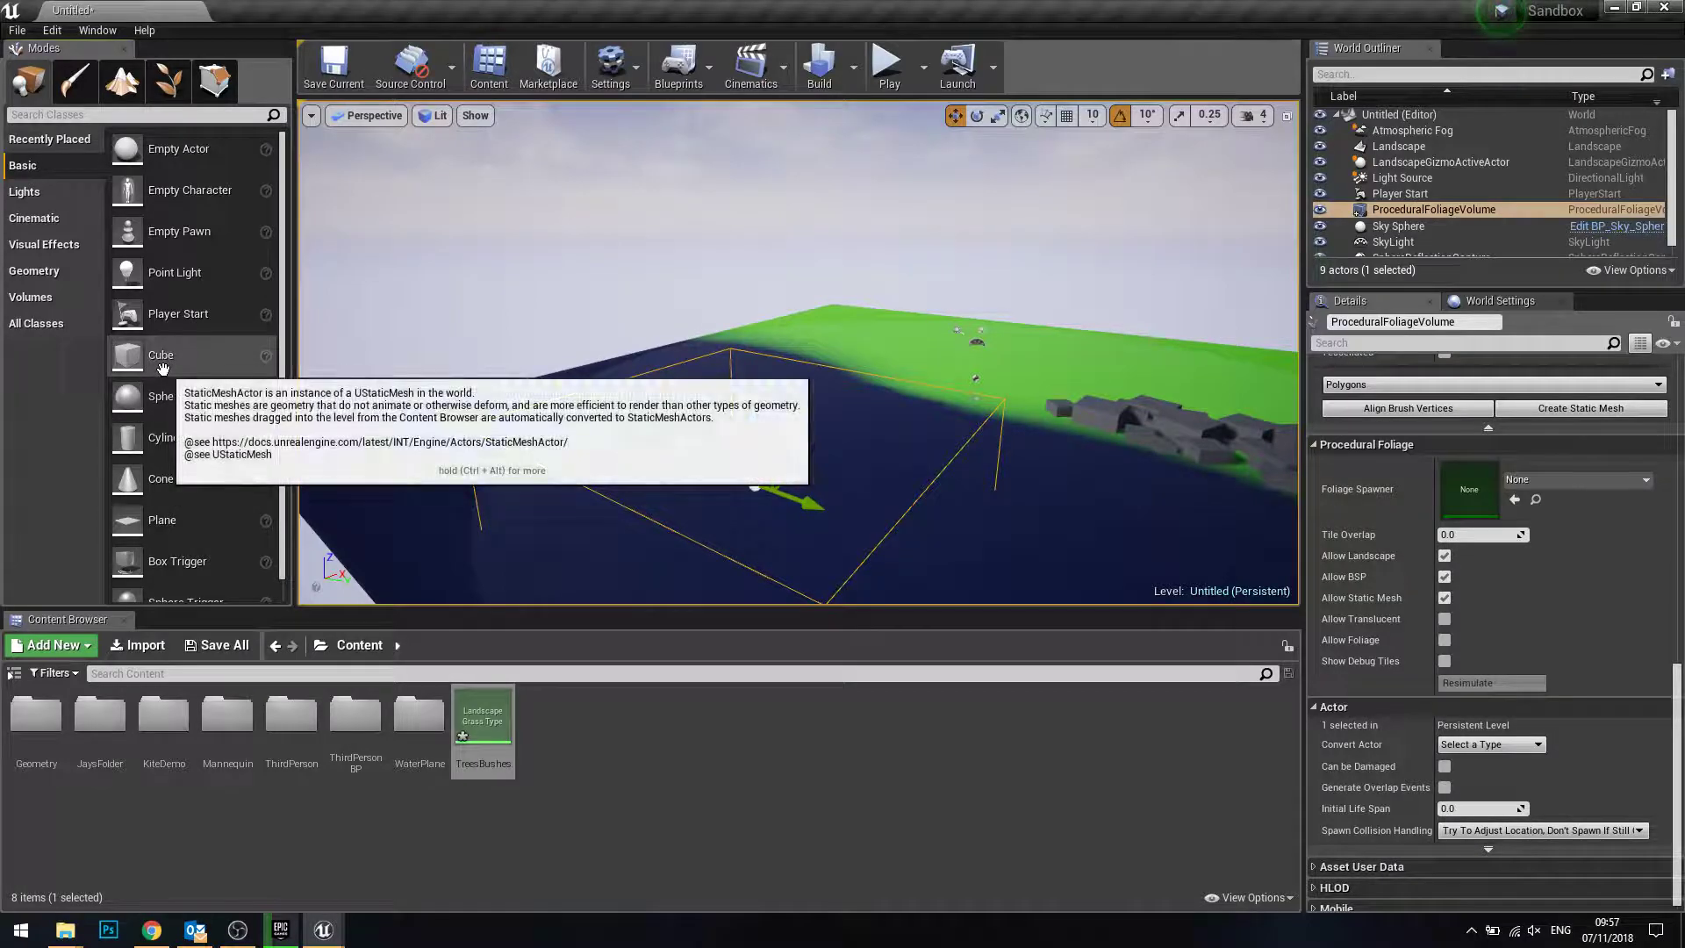
drag(162, 369, 594, 511)
key(e)
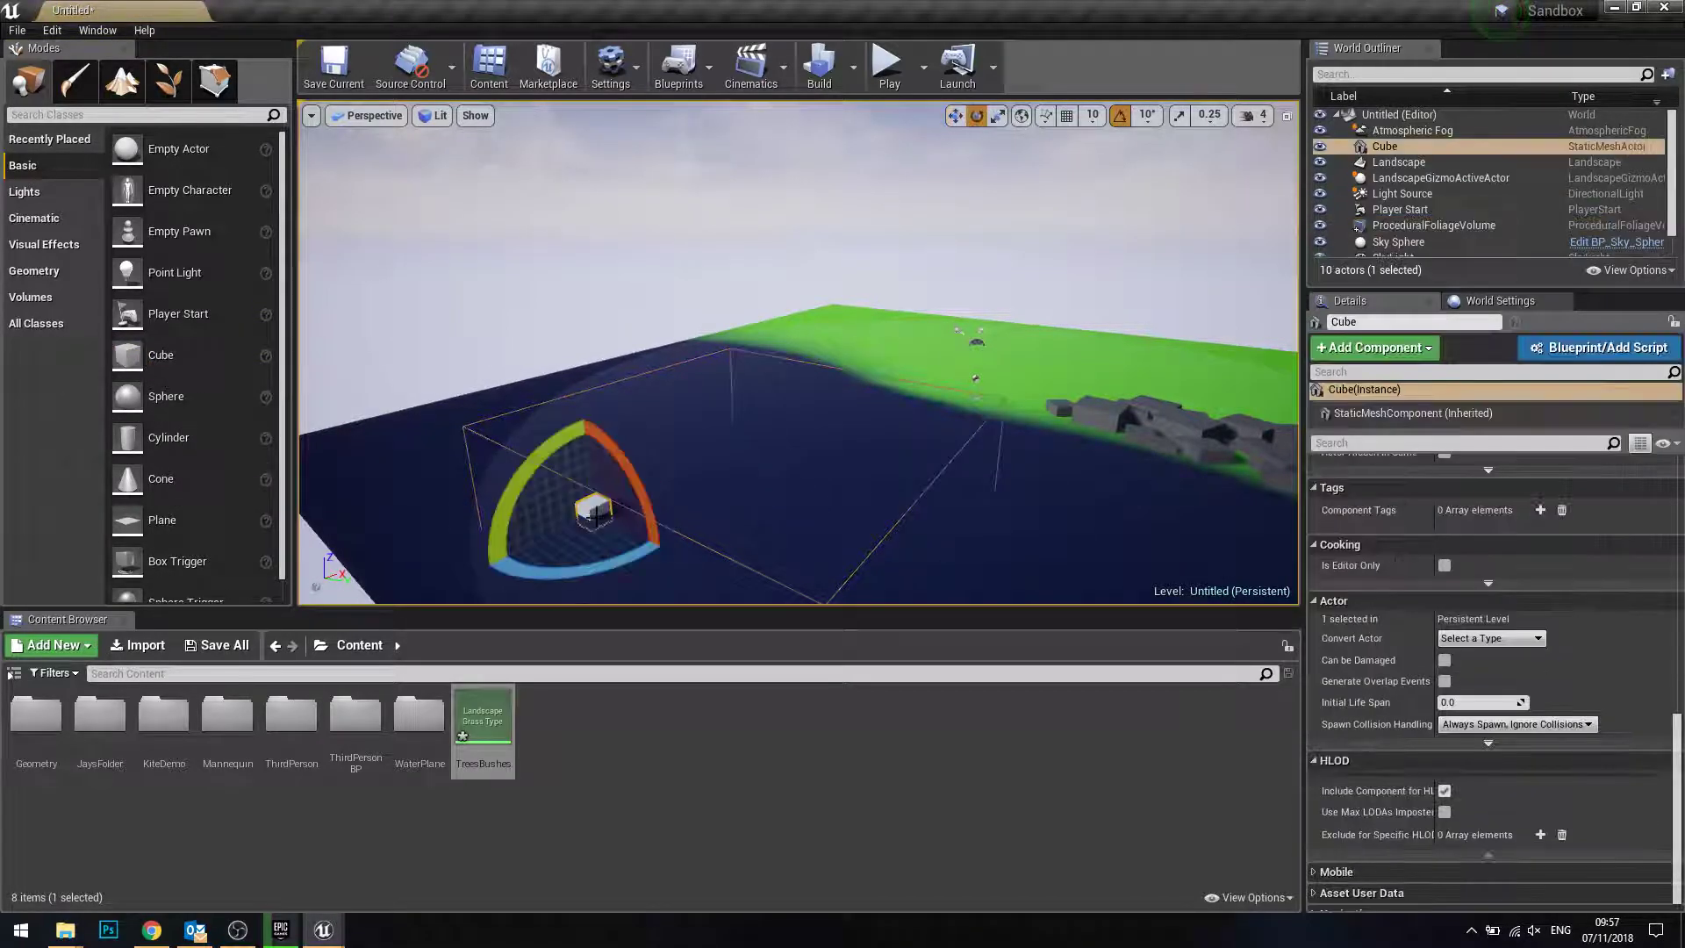
key(r)
mouse_move(625, 496)
mouse_down()
mouse_move(654, 483)
mouse_move(667, 526)
mouse_up()
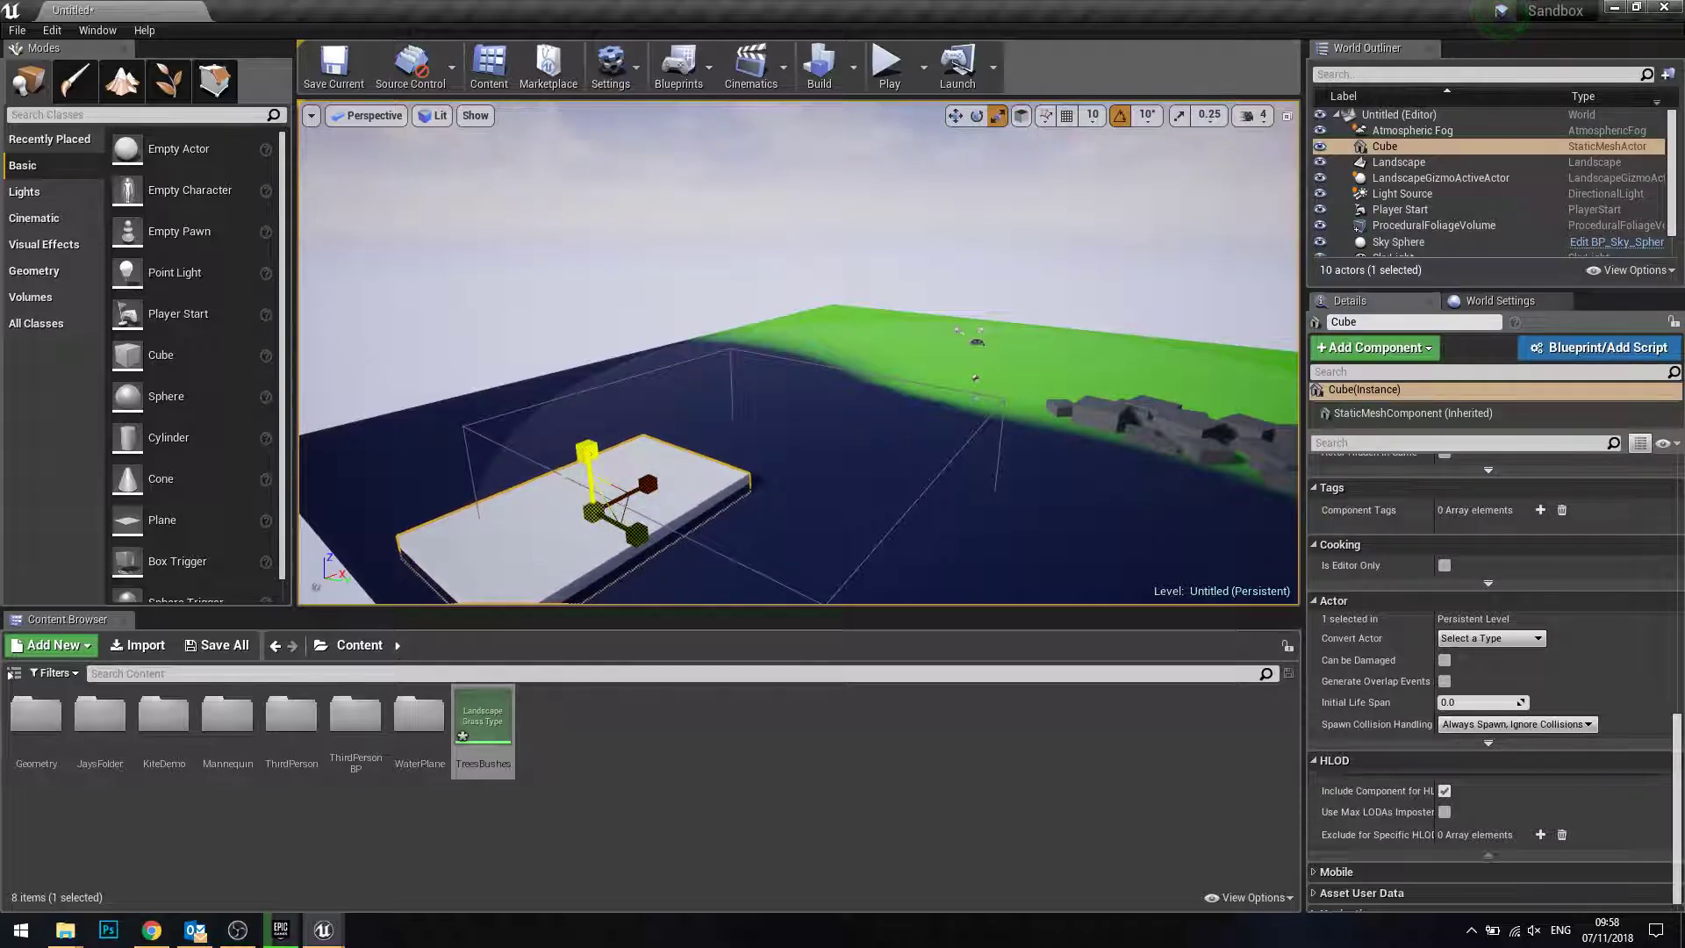
drag(586, 452, 587, 421)
- Move the slab across the dark ground inside the foliage volume and centre it in view
key(w)
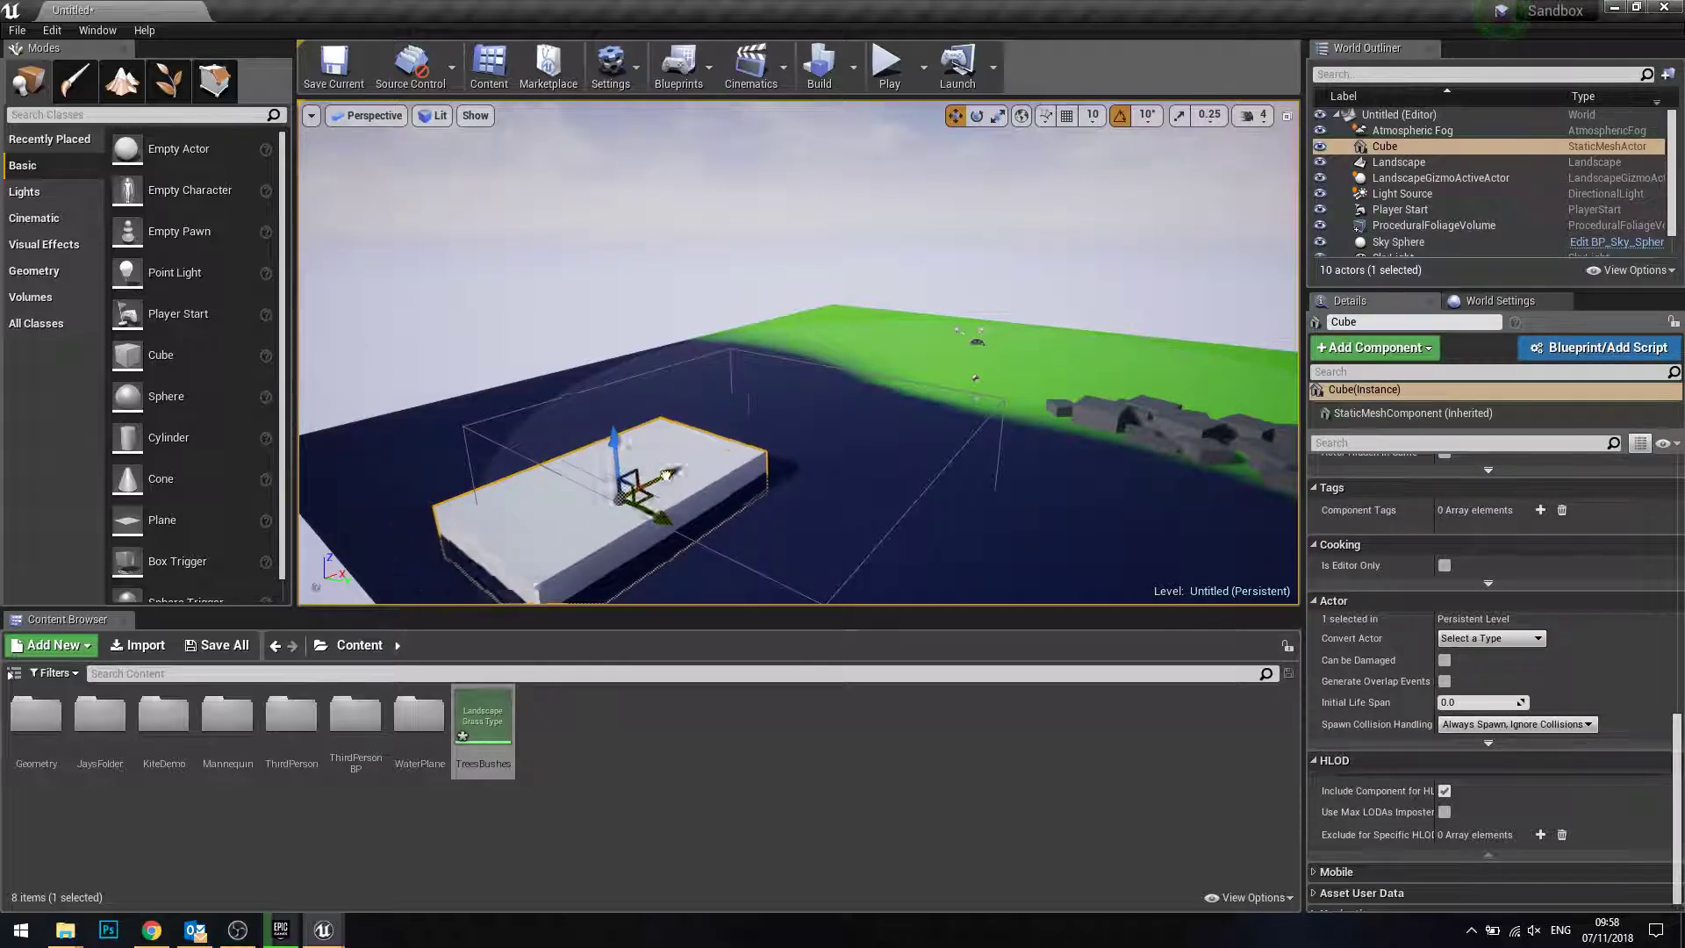
mouse_move(615, 487)
mouse_down()
mouse_move(725, 432)
mouse_move(794, 493)
mouse_up()
key(e)
key(r)
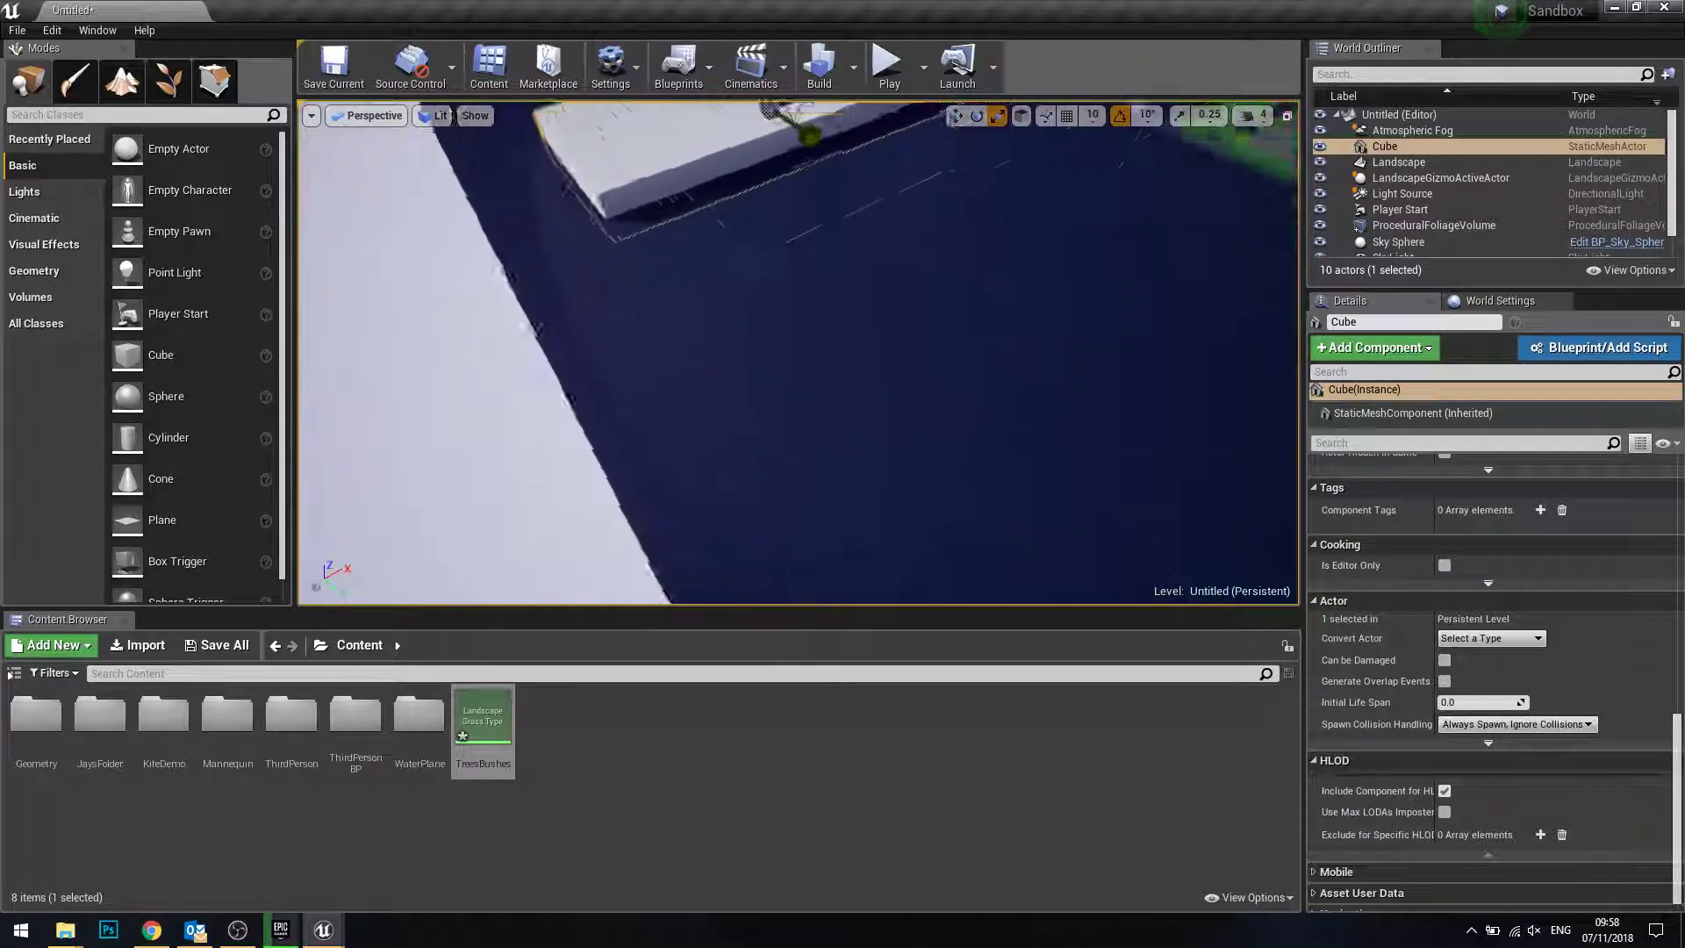
key(w)
right_drag(942, 433, 940, 428)
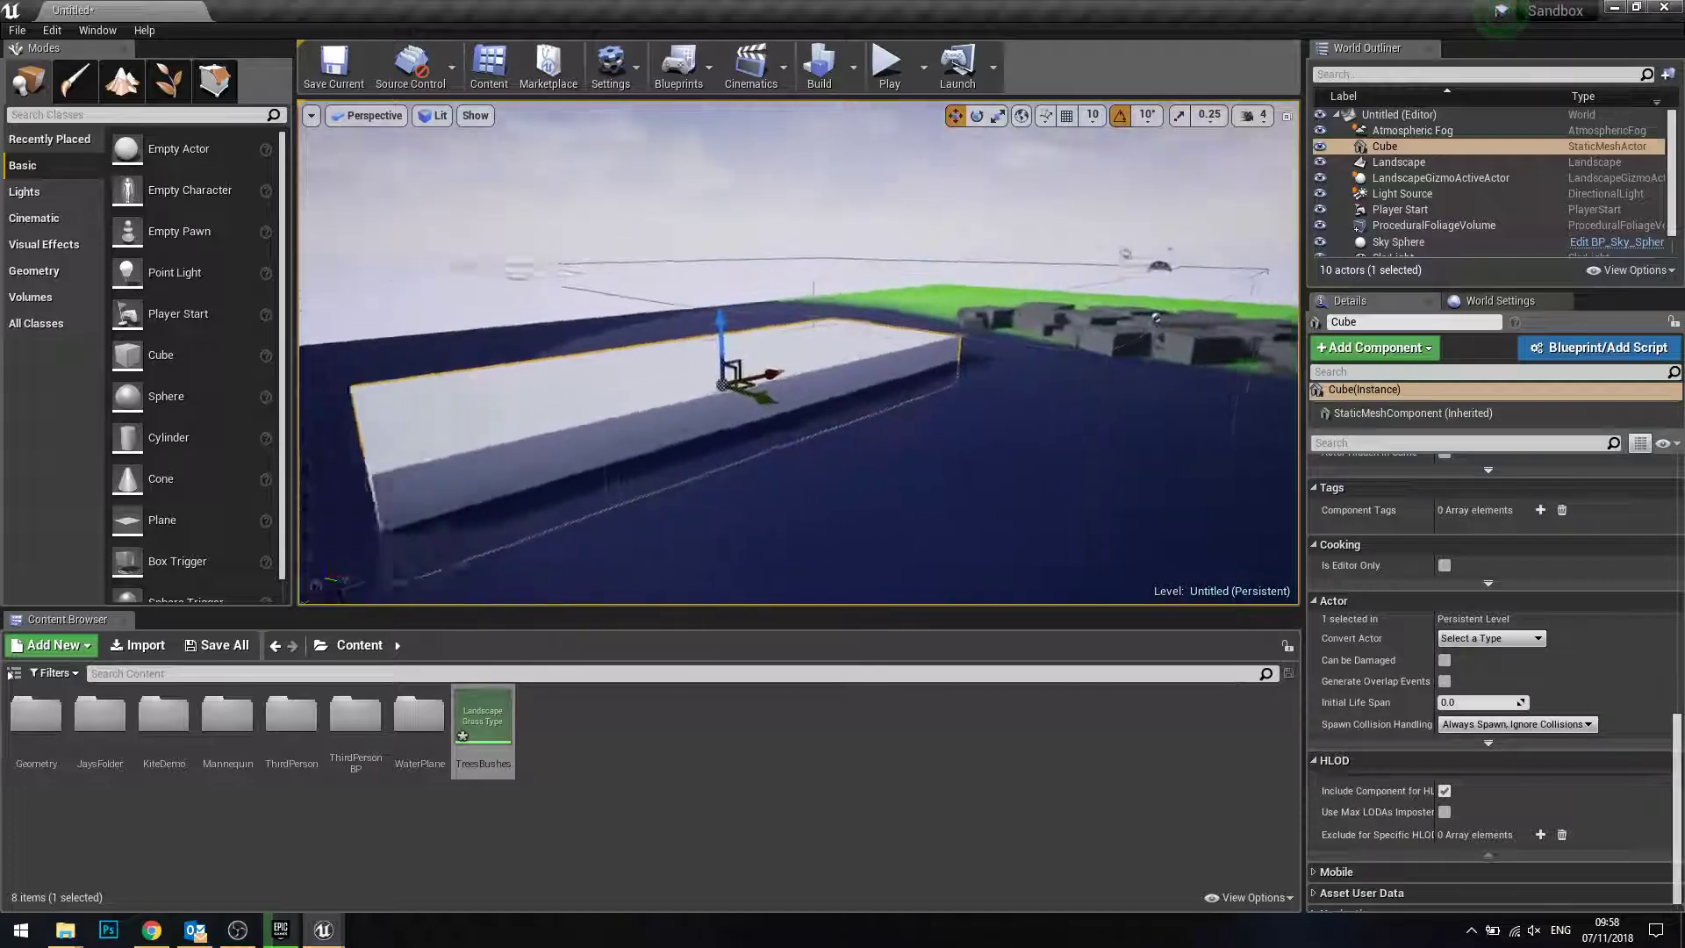
right_drag(940, 427, 752, 270)
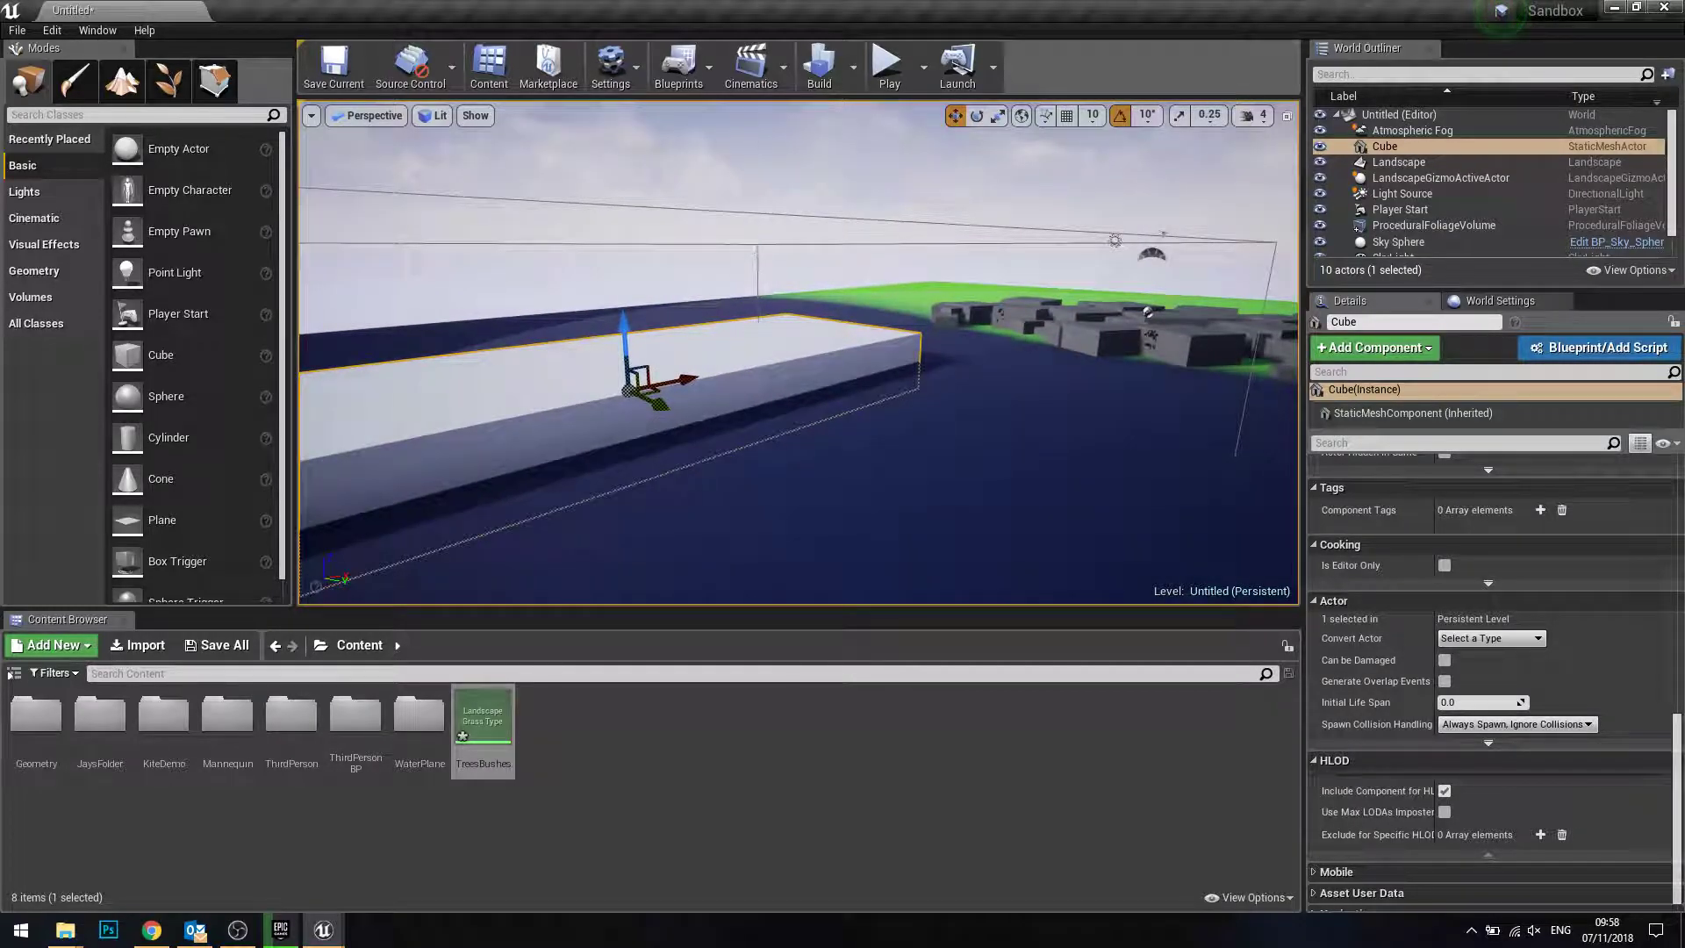
click(755, 250)
- Cycle the gizmo modes, check the cube slab, and reselect the procedural foliage volume
key(e)
key(r)
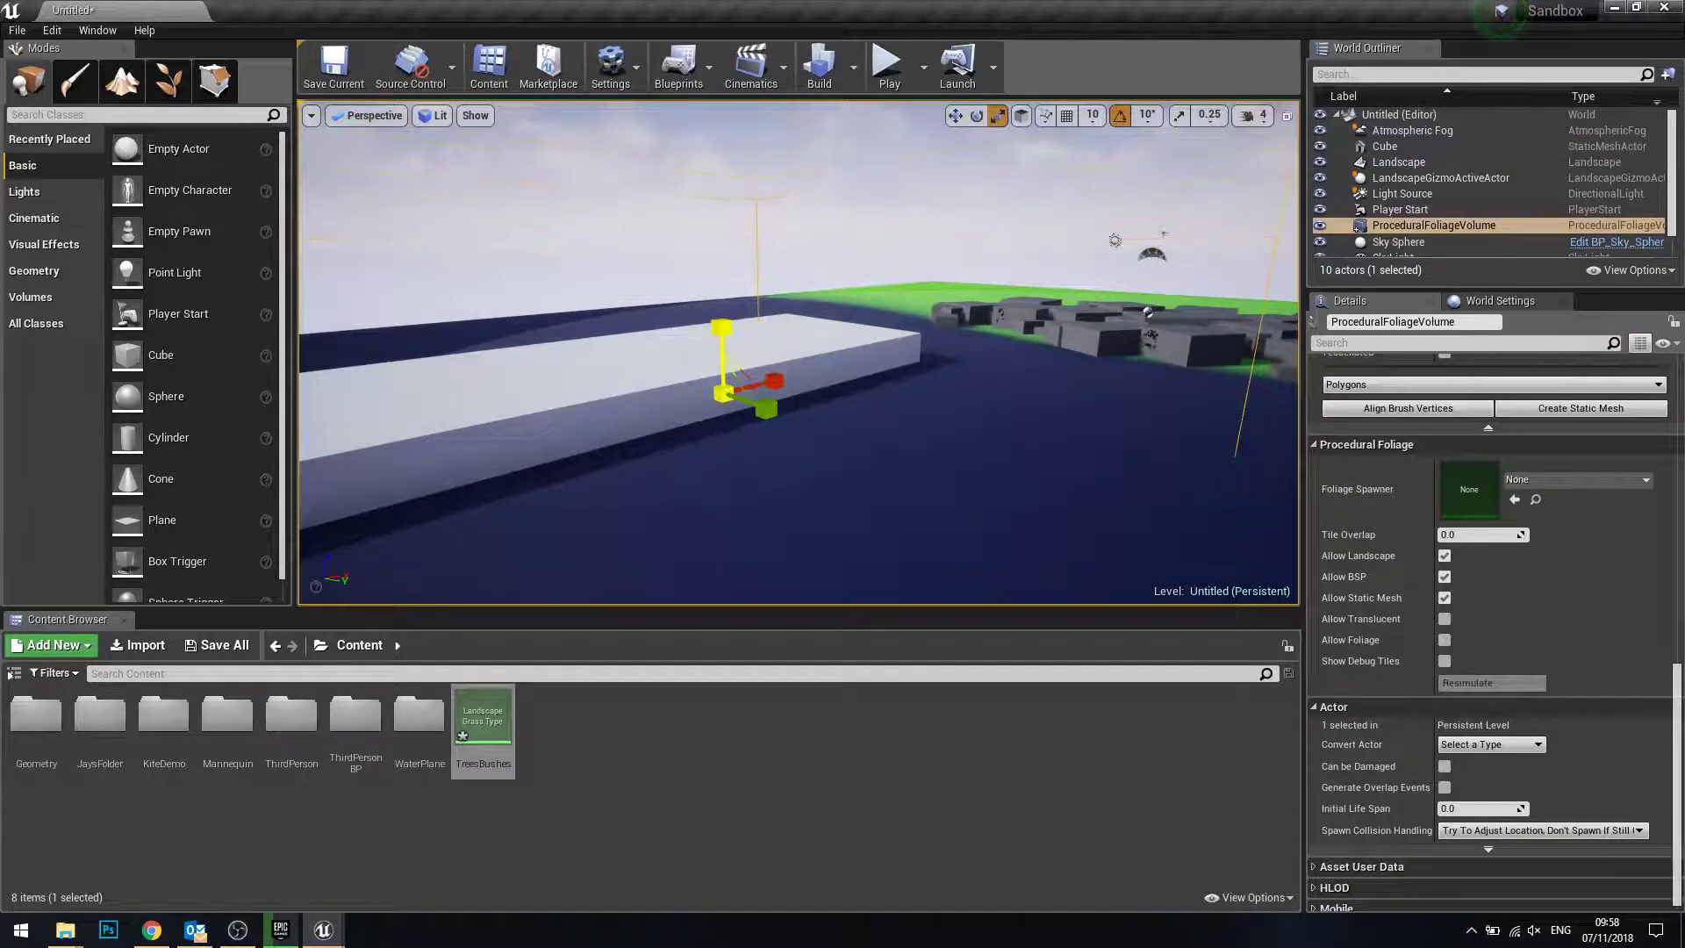
right_drag(733, 452, 733, 452)
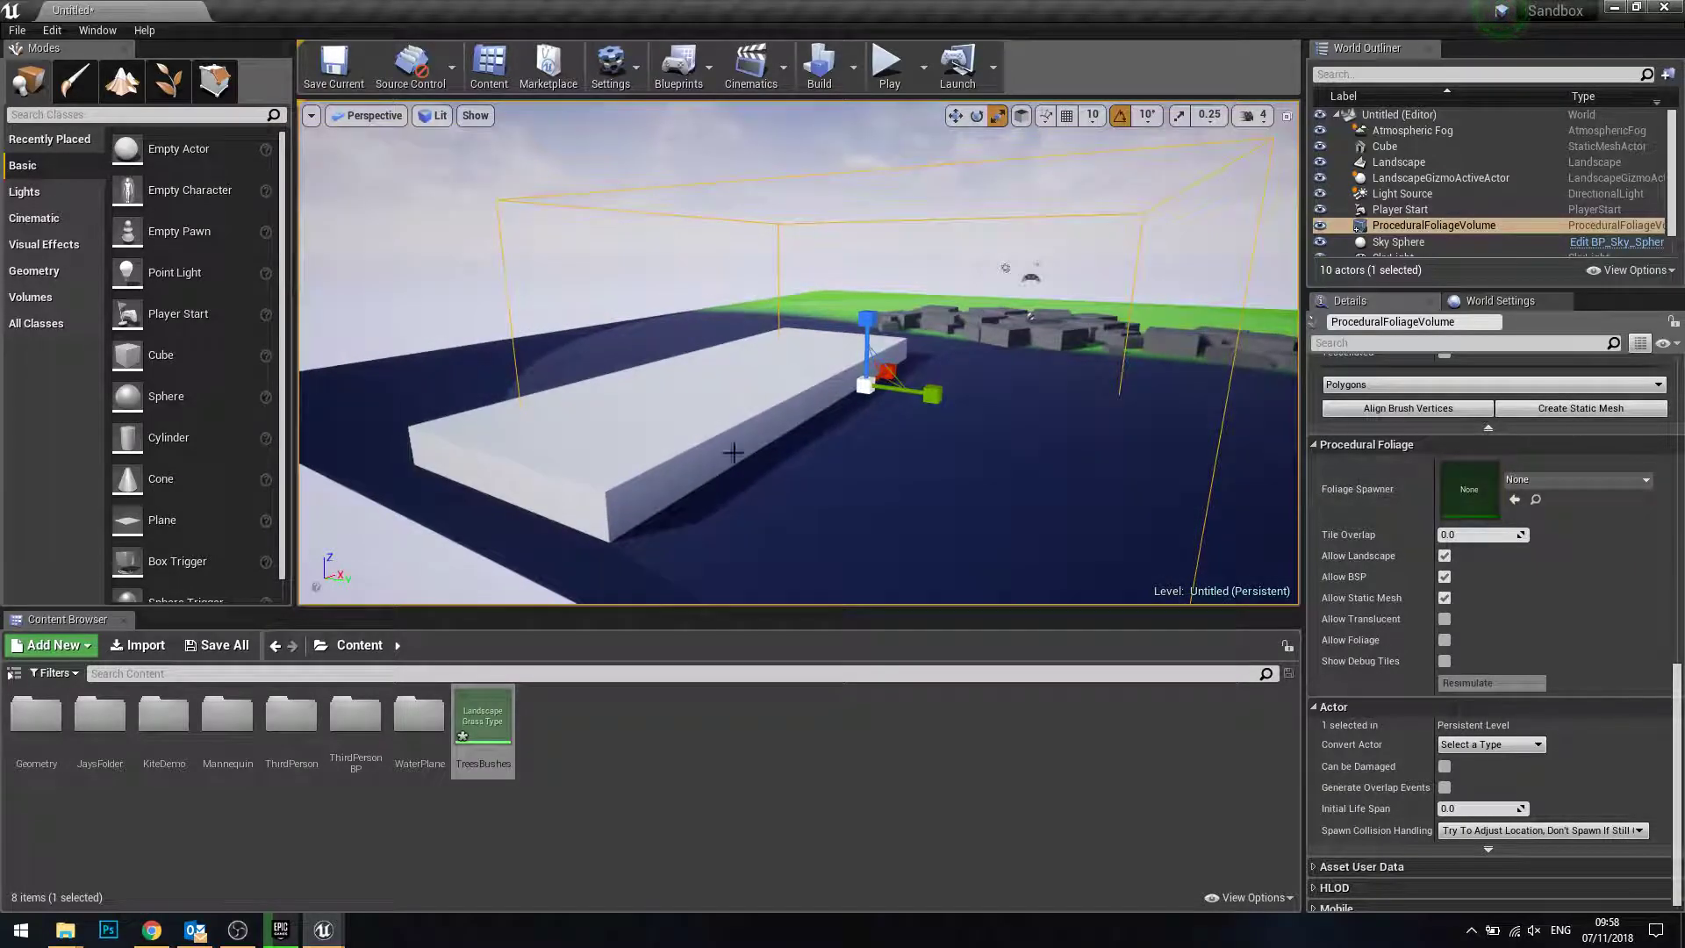
click(718, 387)
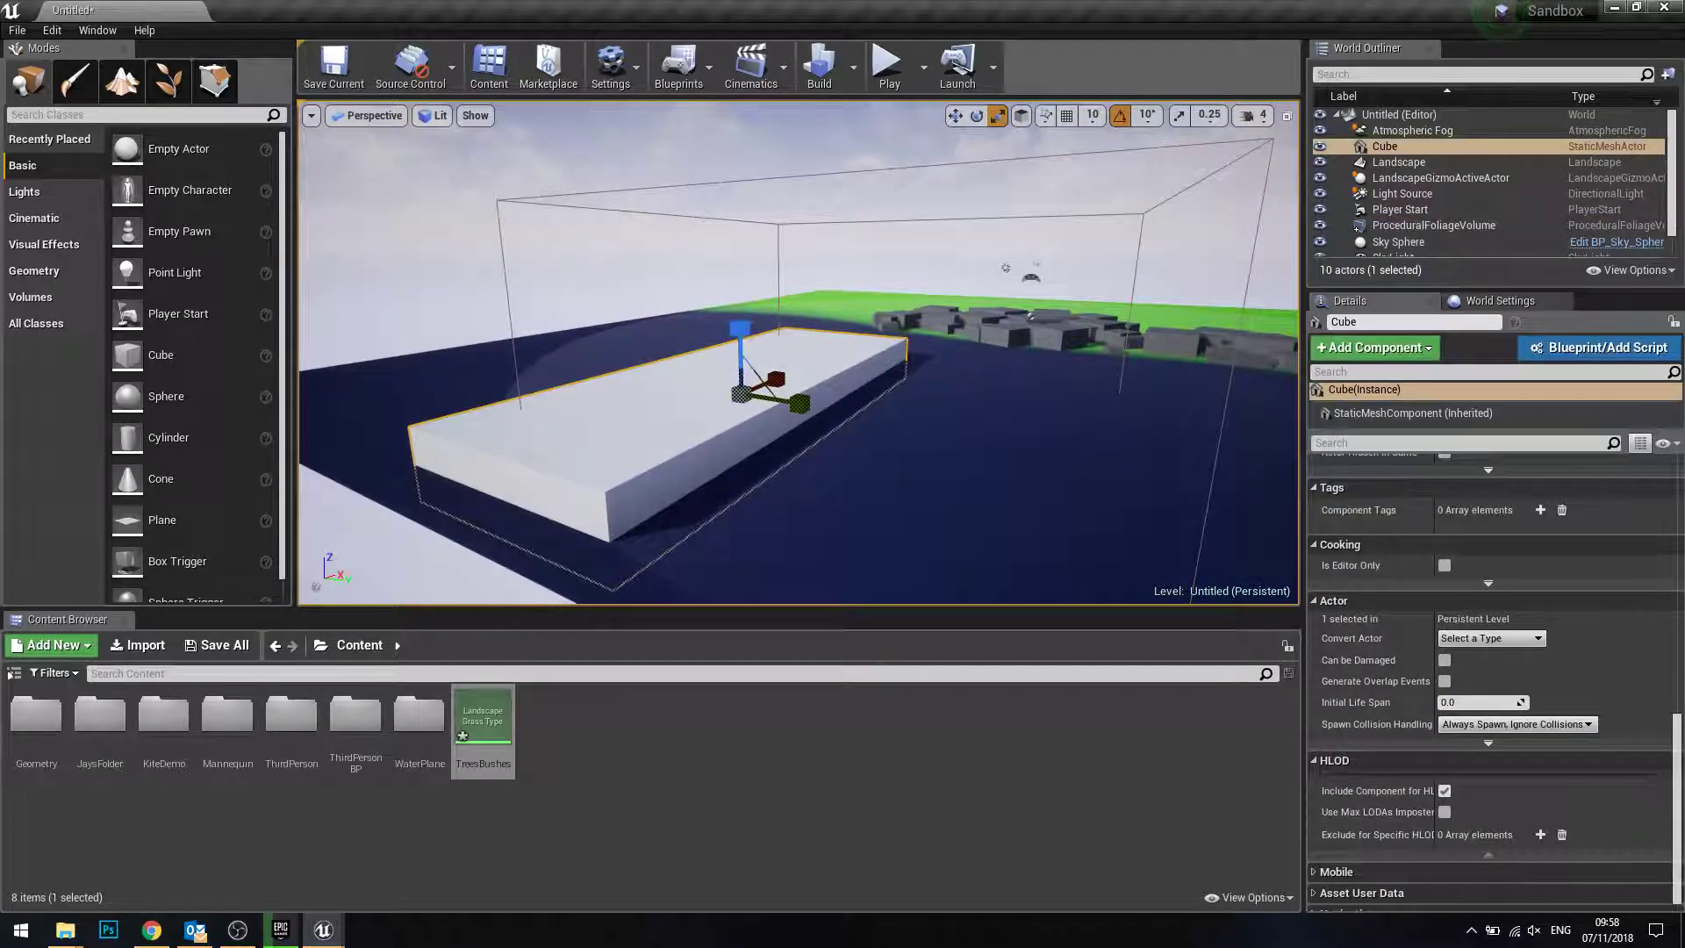
click(982, 162)
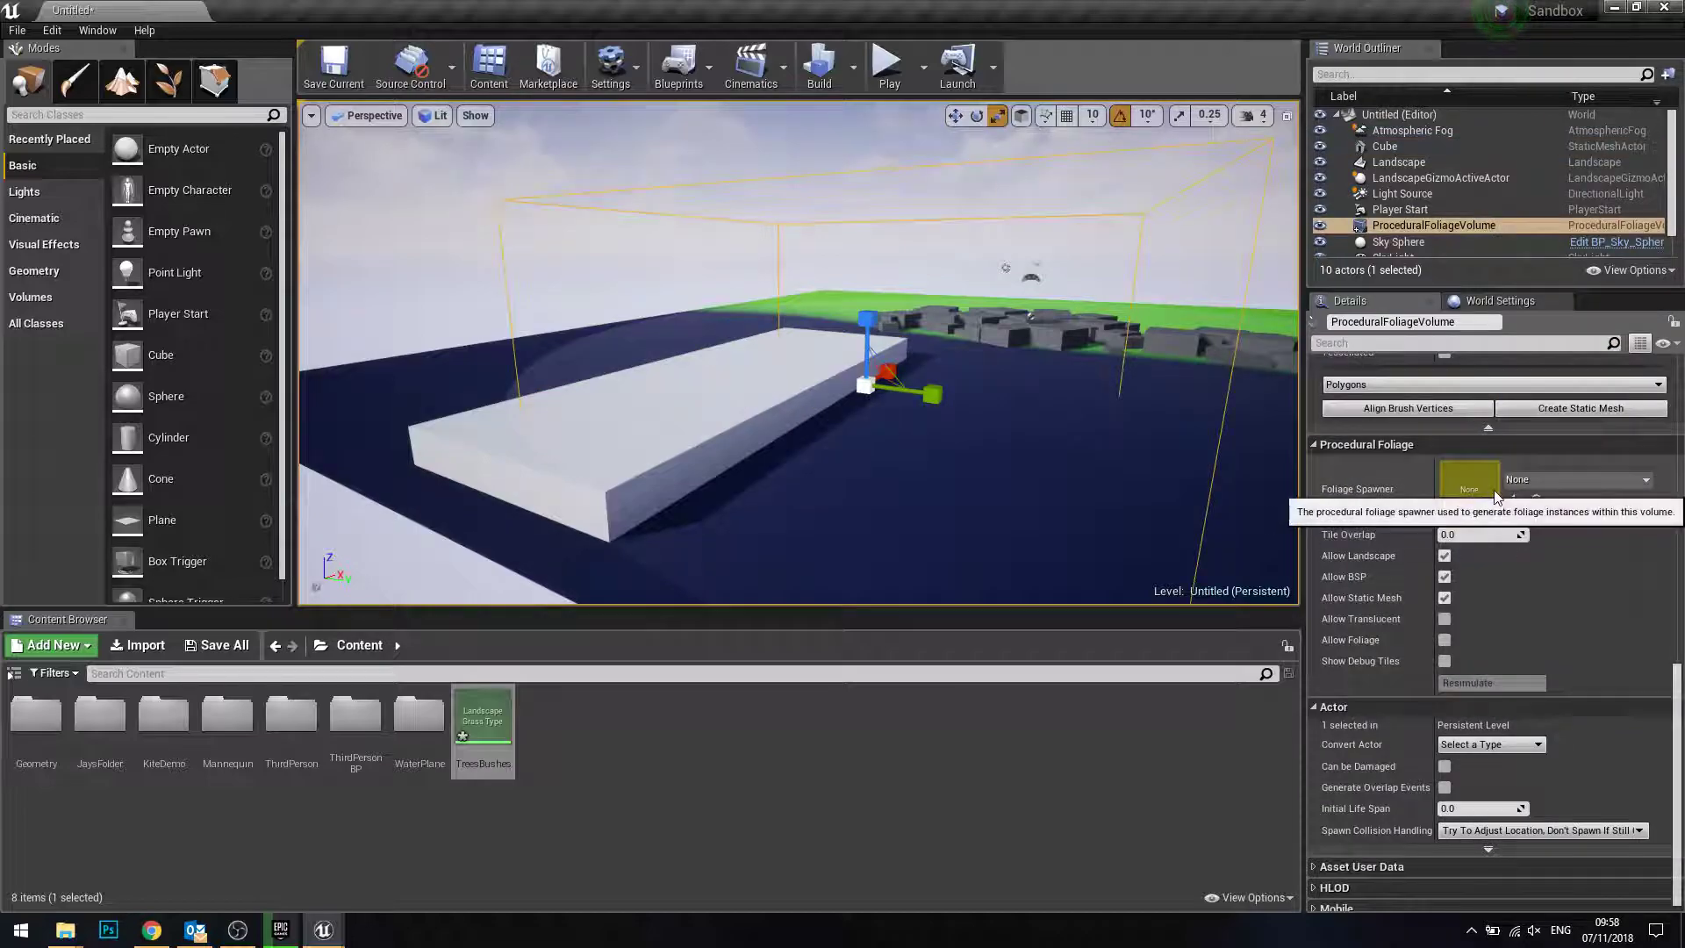
- Create a new Procedural Foliage Spawner asset named DemoSPawner for the volume's Foliage Spawner
click(1546, 485)
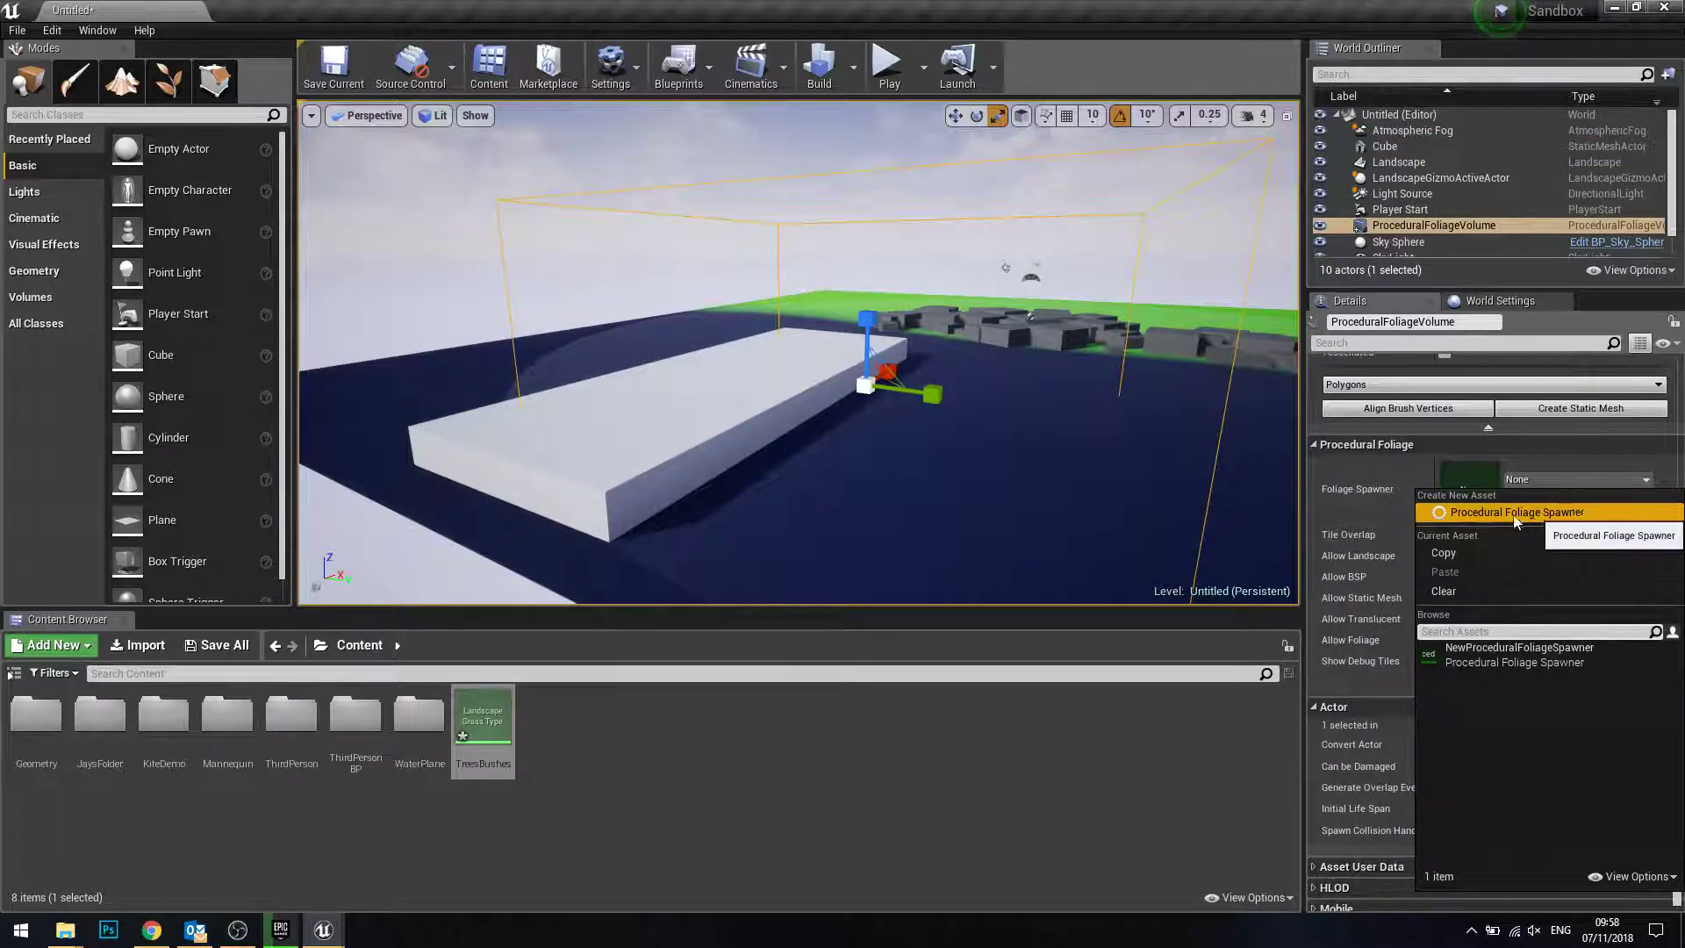
click(1561, 518)
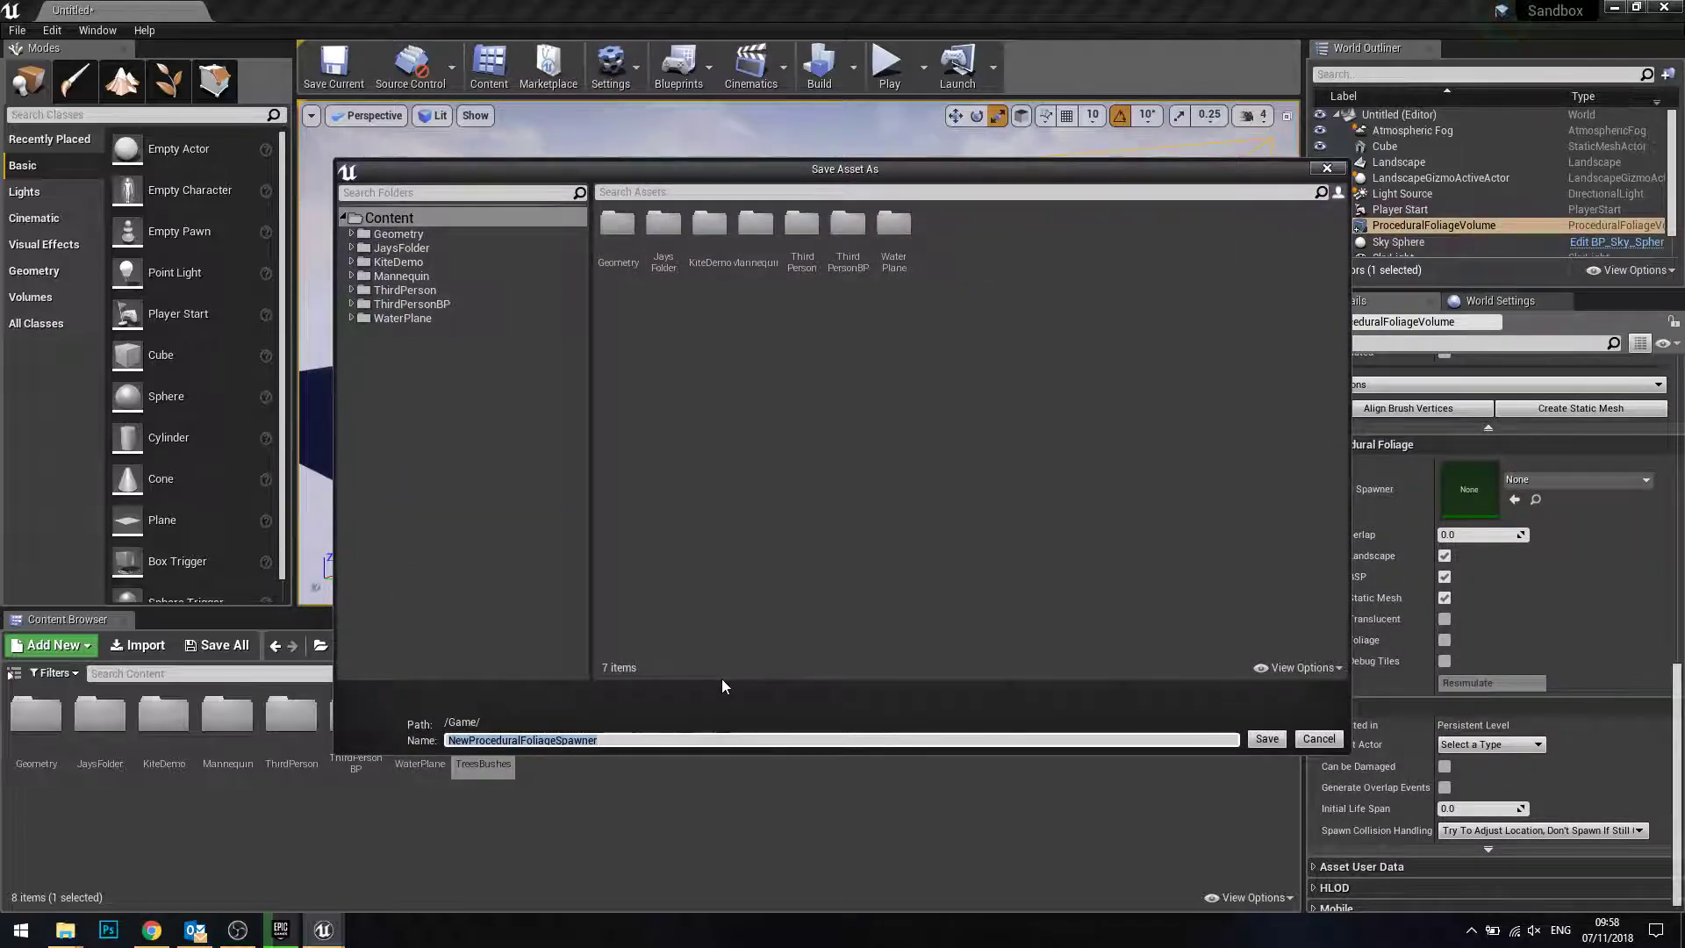
text(DemoFl)
key(BackSpace)
text(SP)
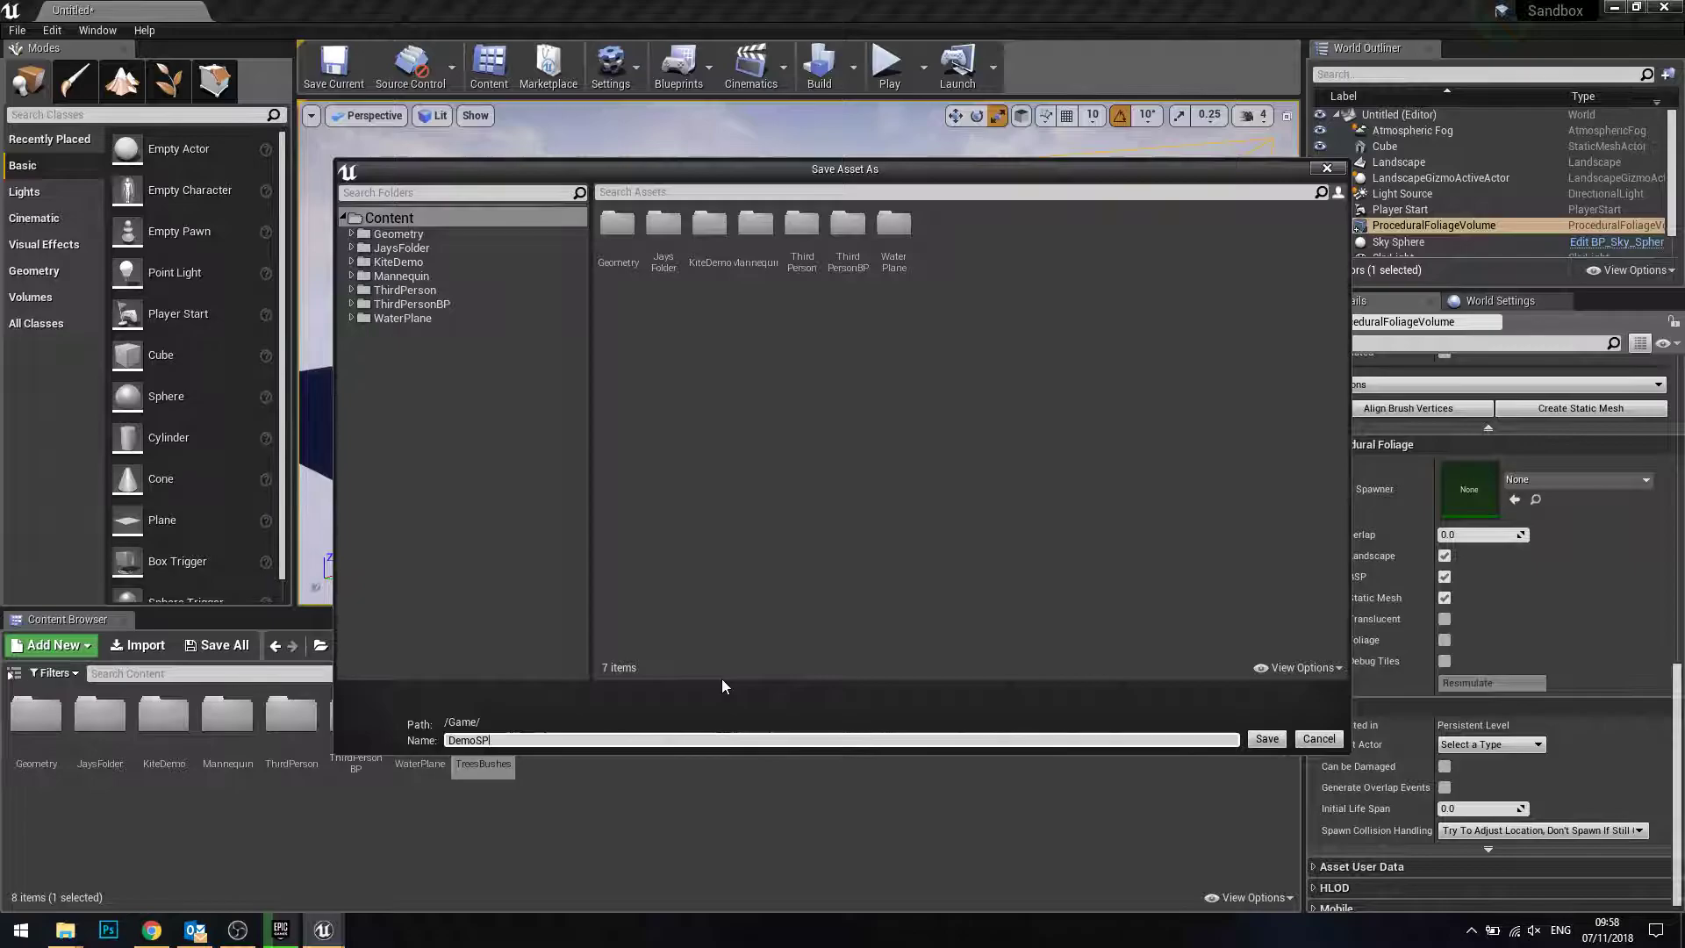
text(awner)
key(Return)
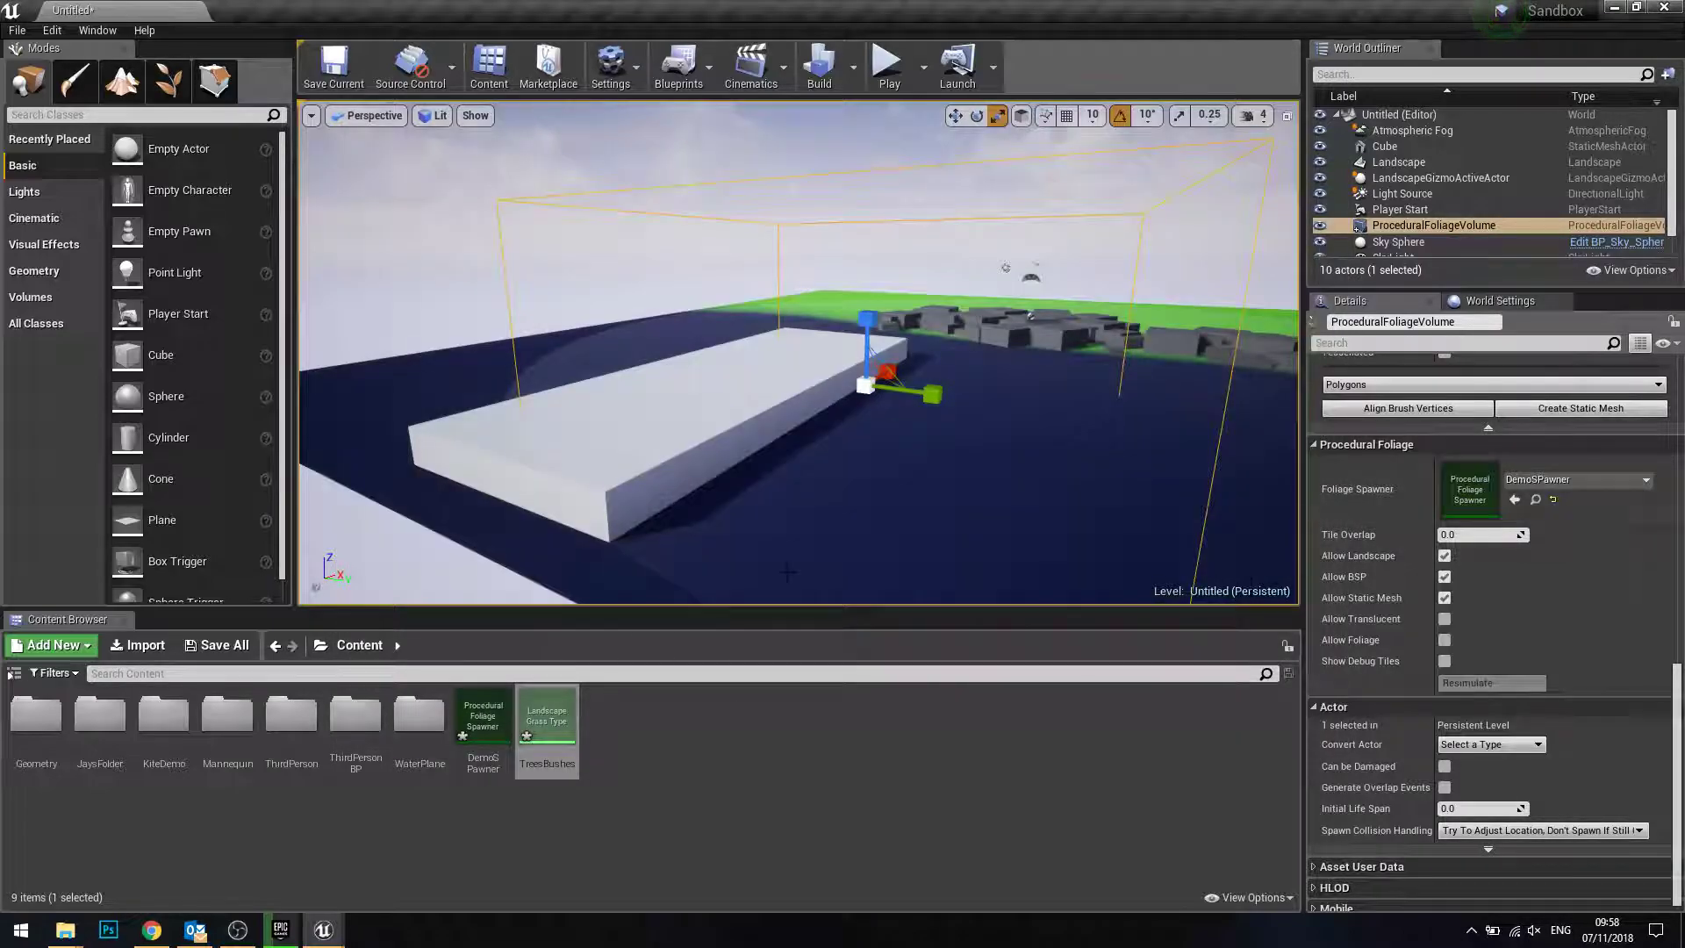
- Open DemoSPawner and add a Foliage Types entry using Foliage01
double_click(483, 718)
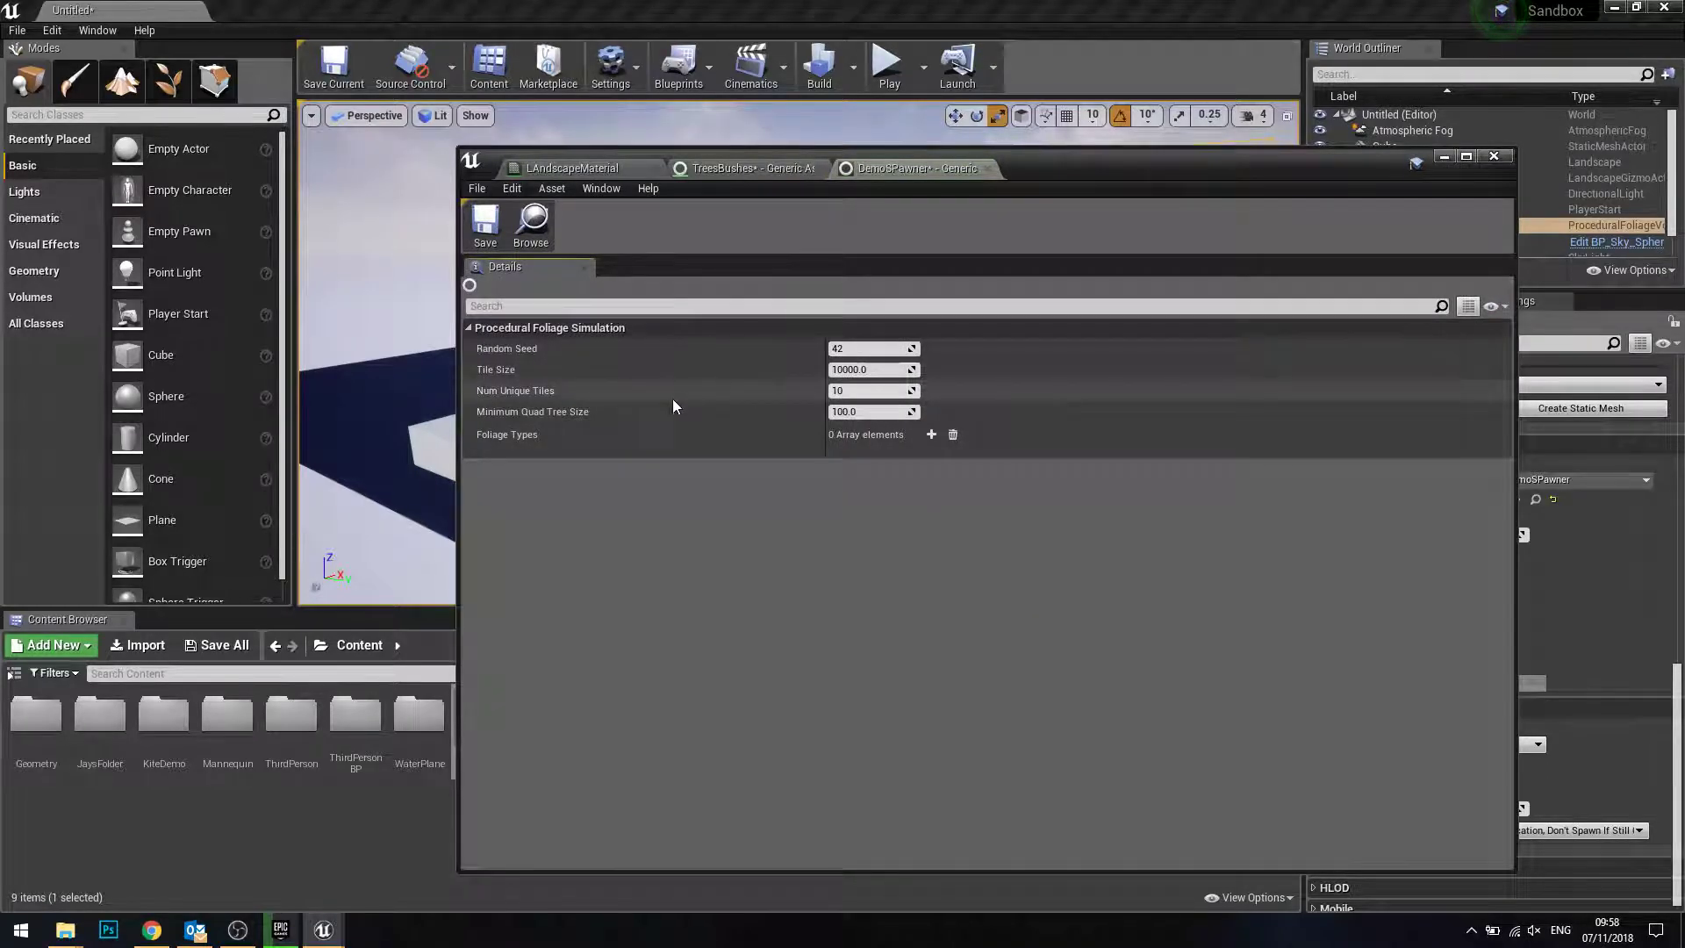
click(931, 434)
click(930, 461)
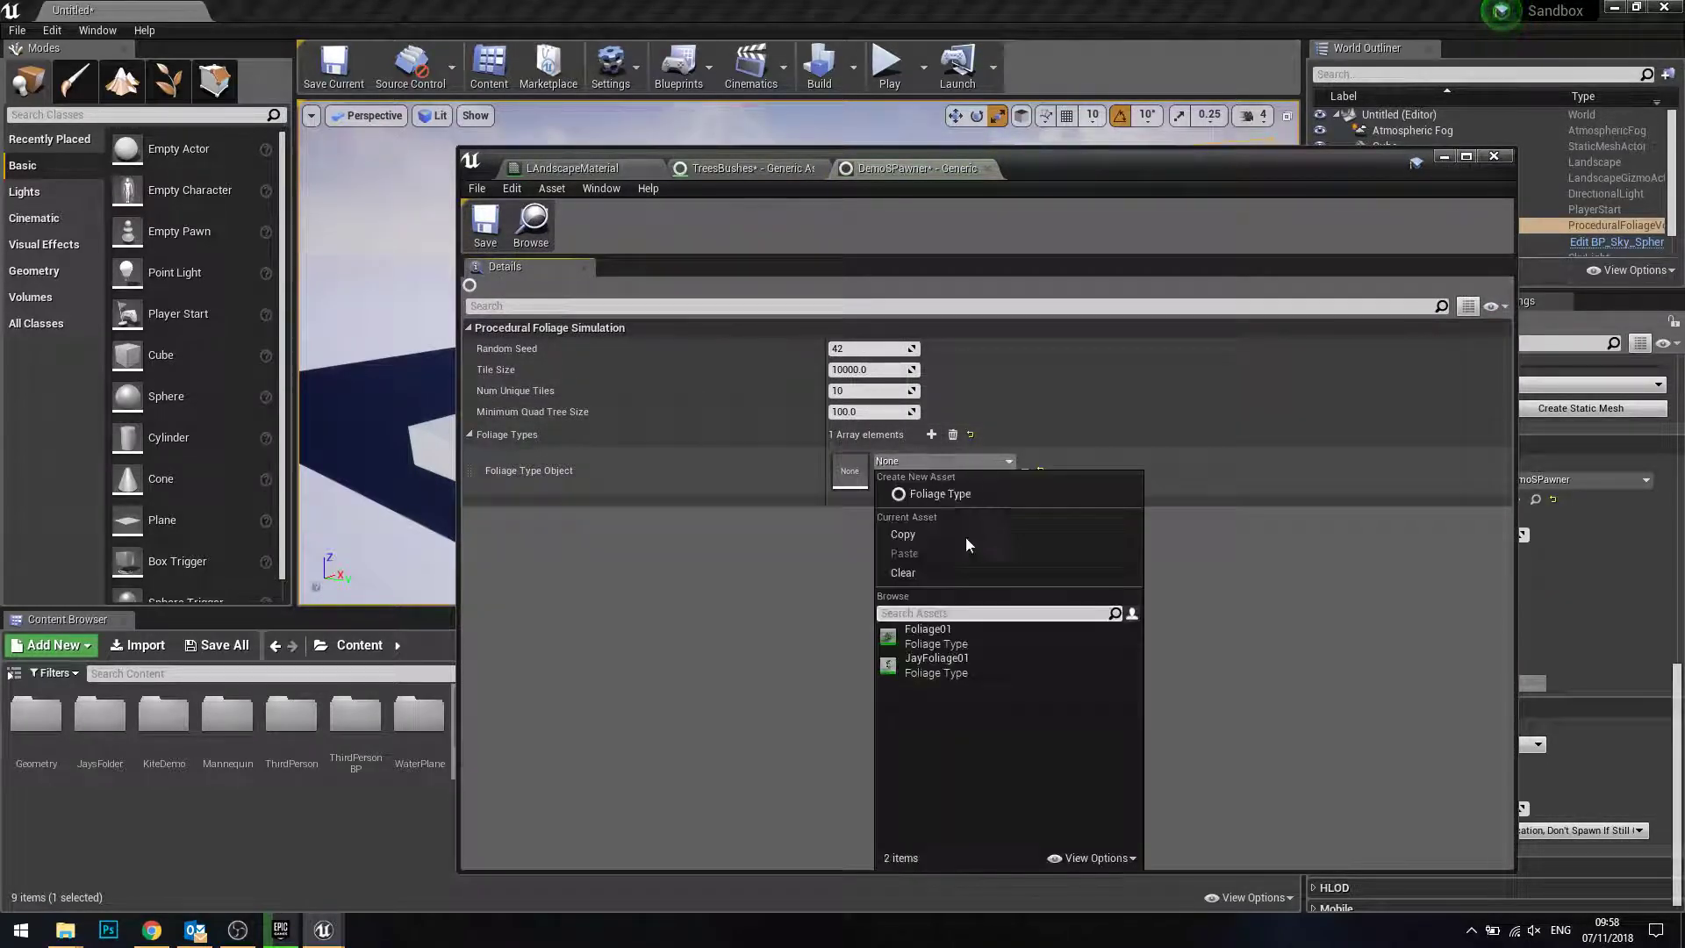
click(976, 639)
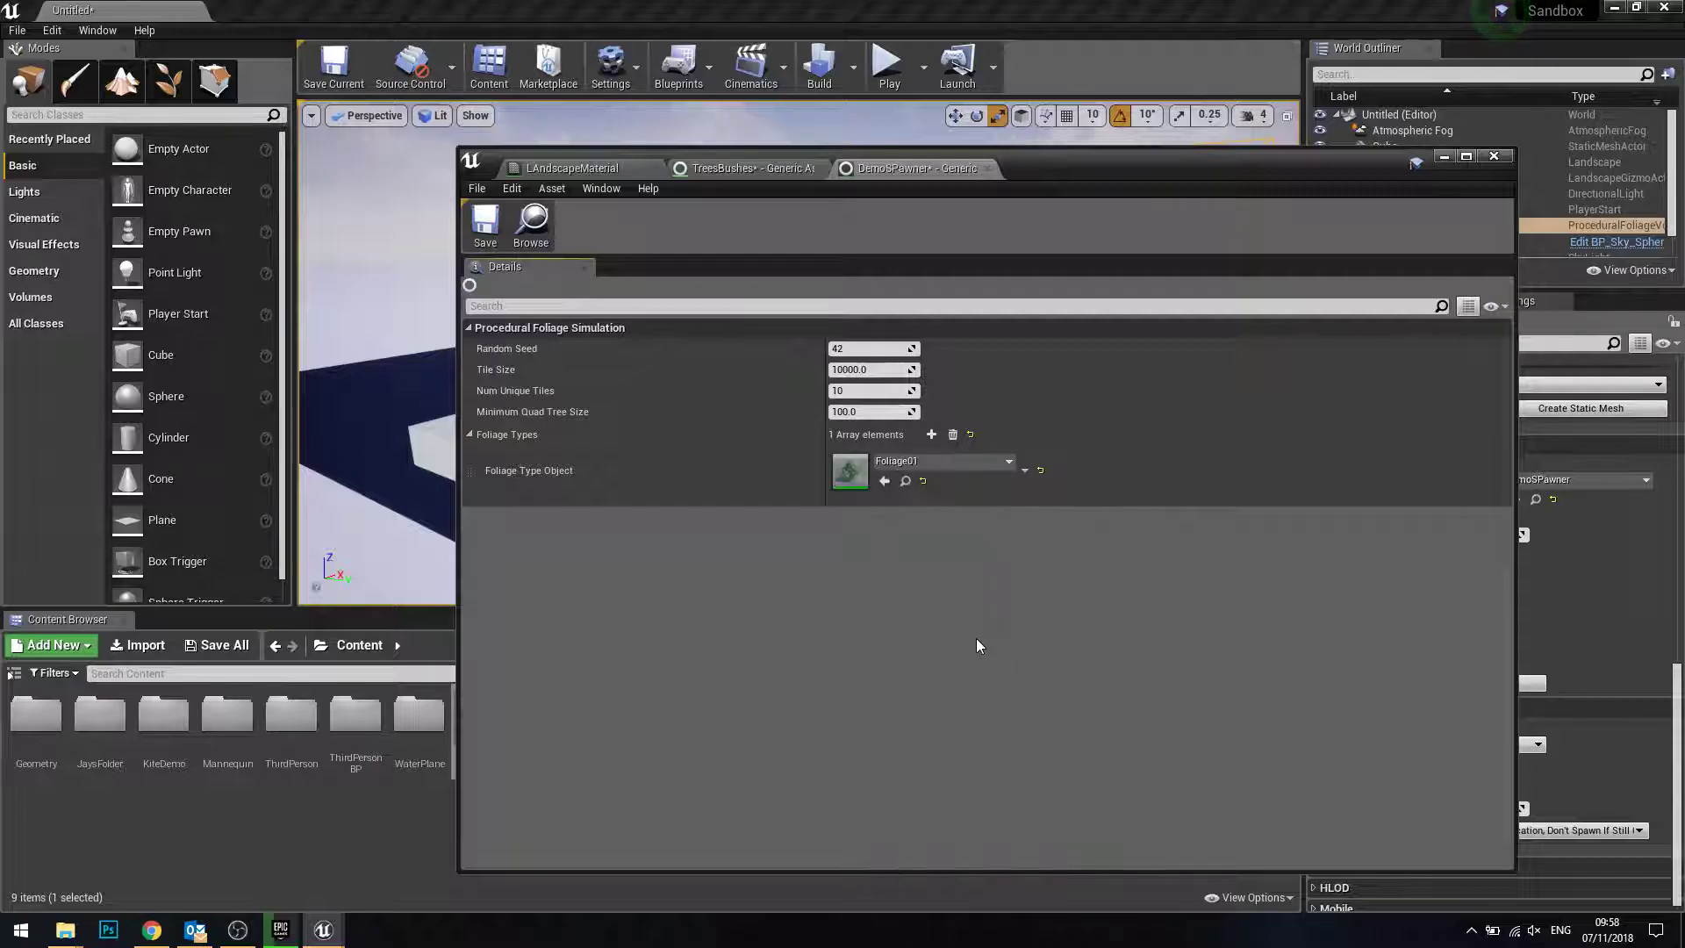
- Move the spawner editor aside, keeping Foliage01 assigned, and minimize it
drag(1076, 162, 1422, 286)
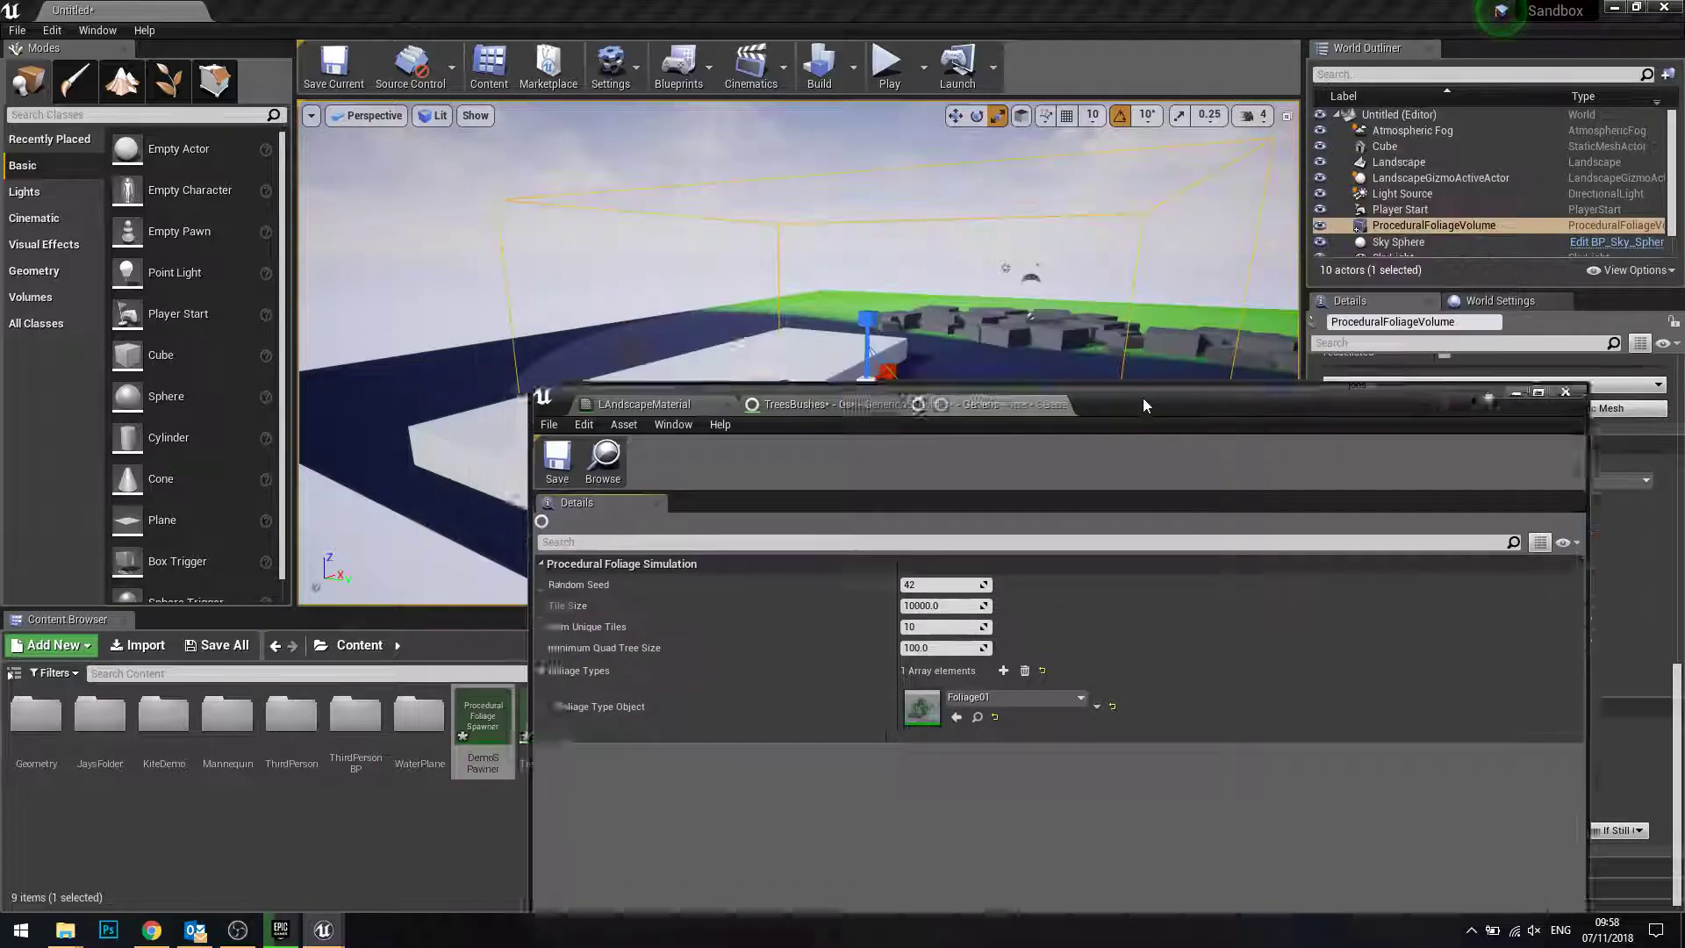
click(1266, 581)
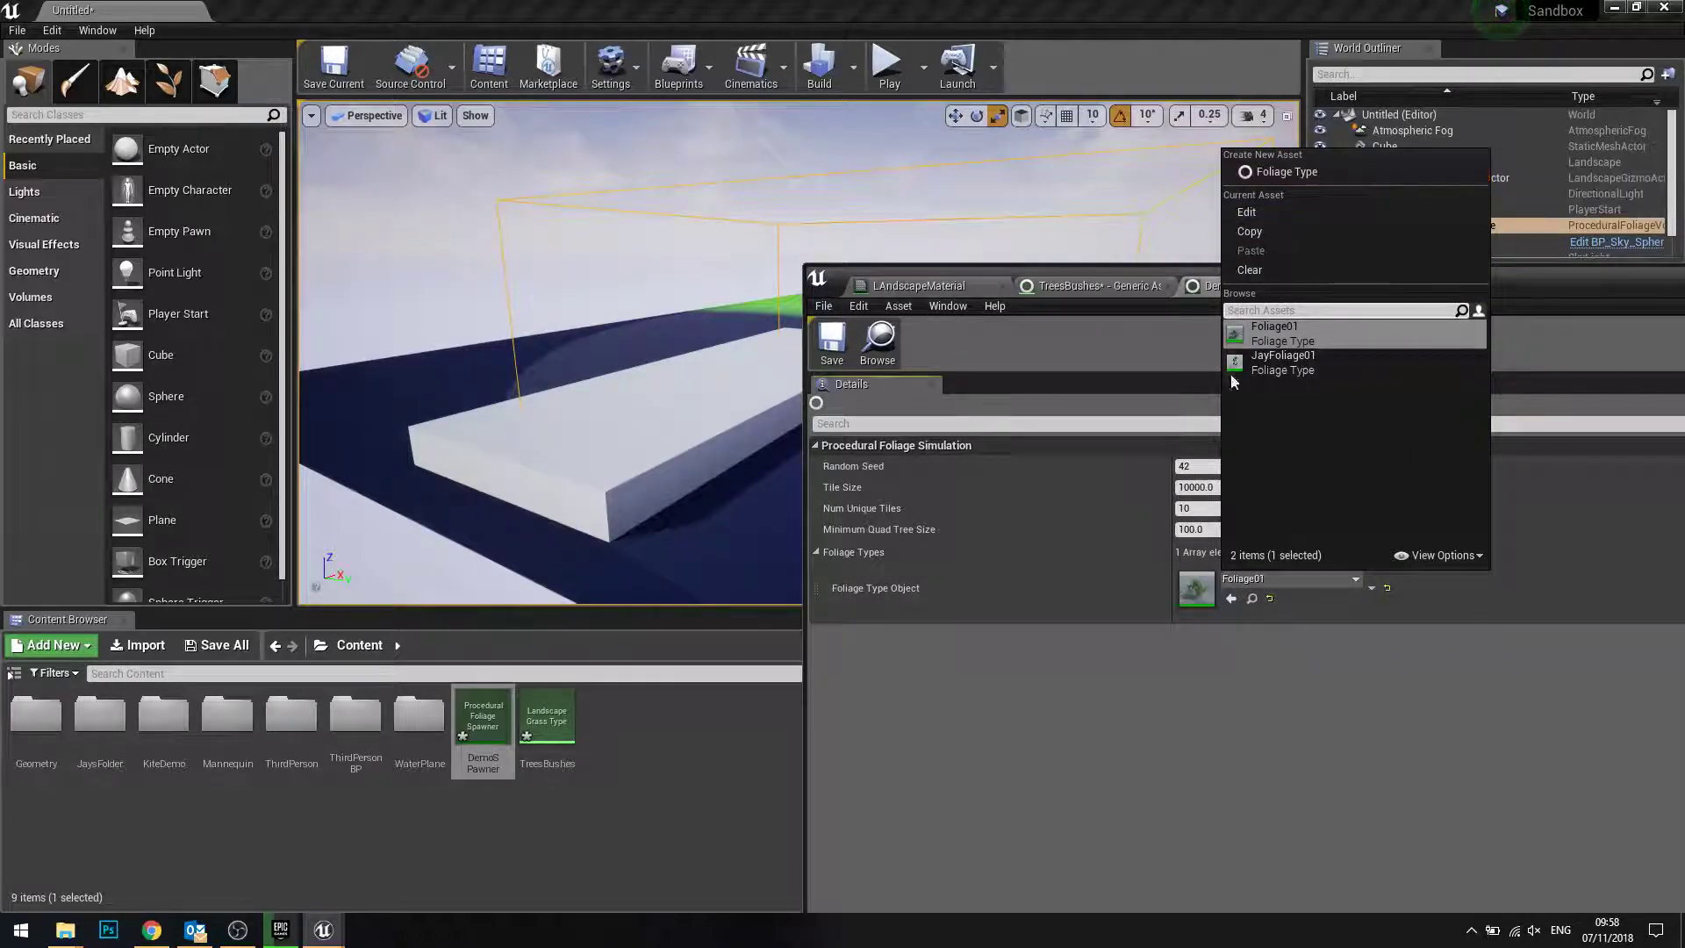
click(1227, 545)
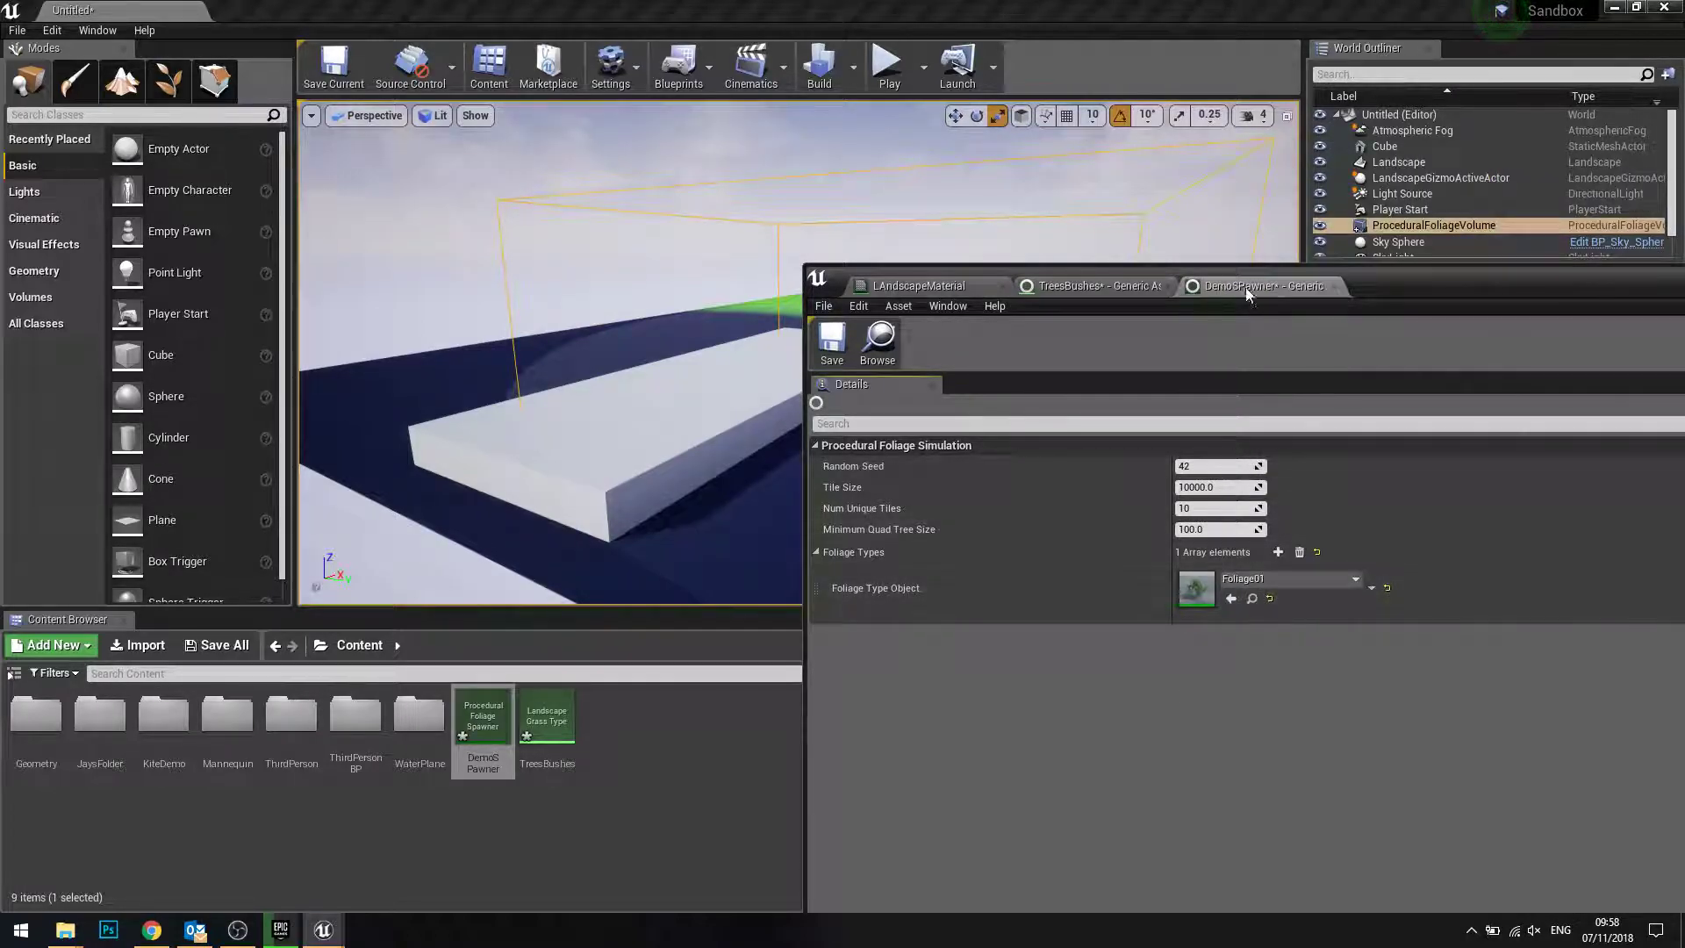
mouse_move(1387, 281)
mouse_down()
mouse_move(1622, 336)
mouse_move(993, 265)
mouse_up()
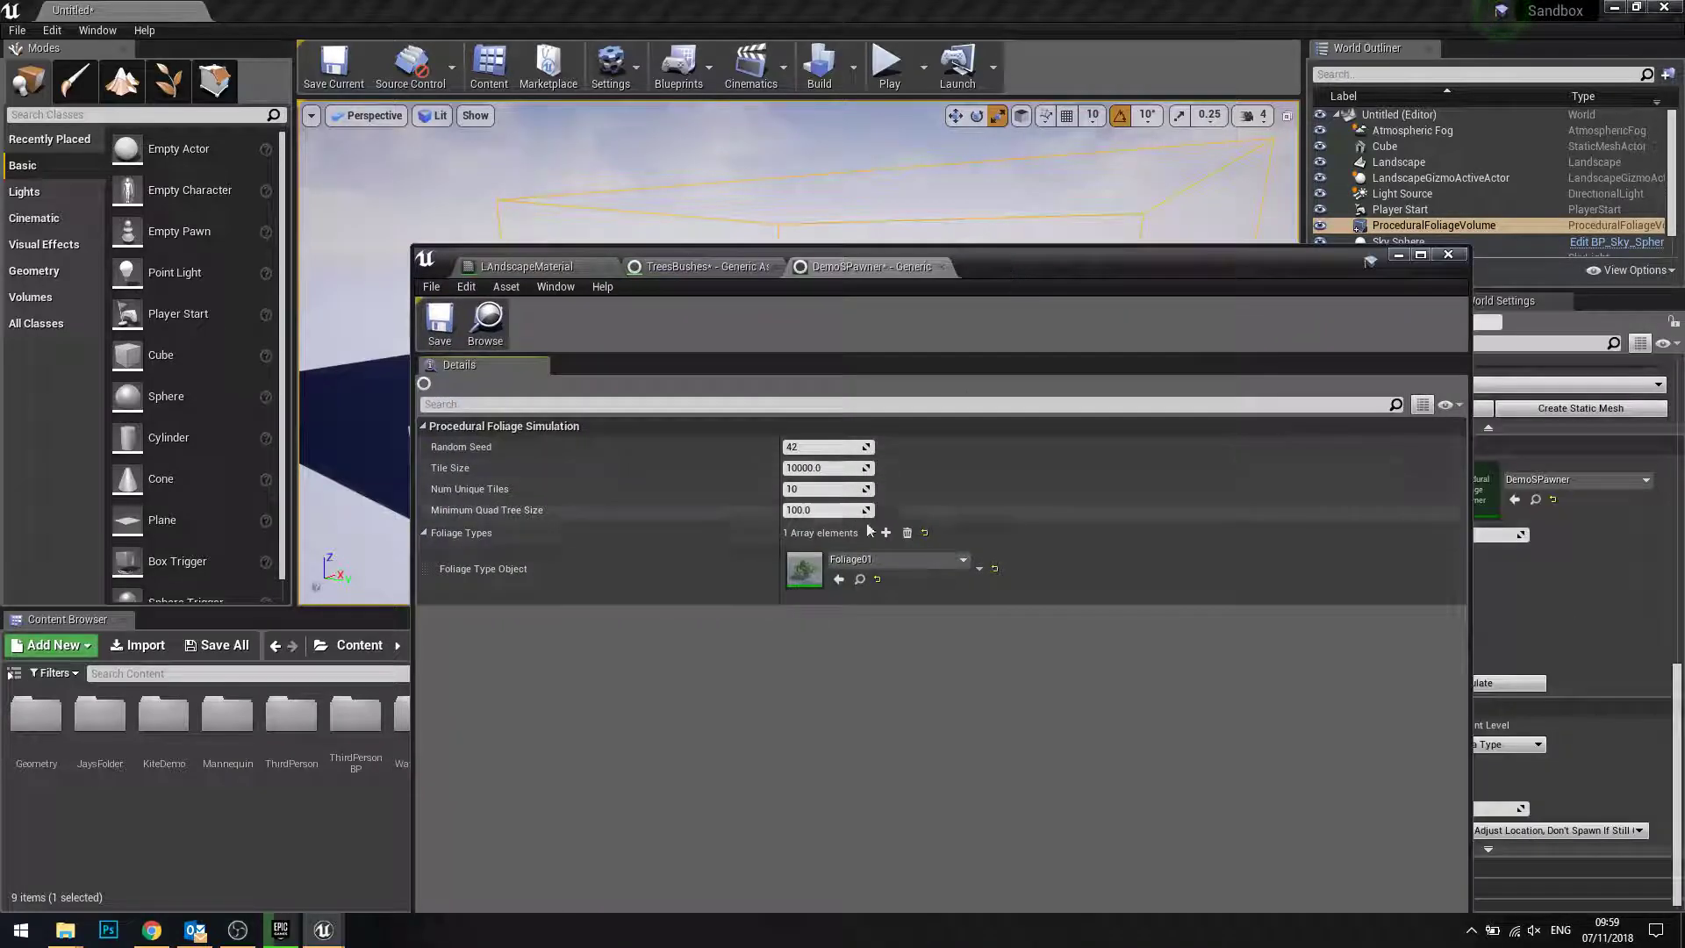
click(1403, 257)
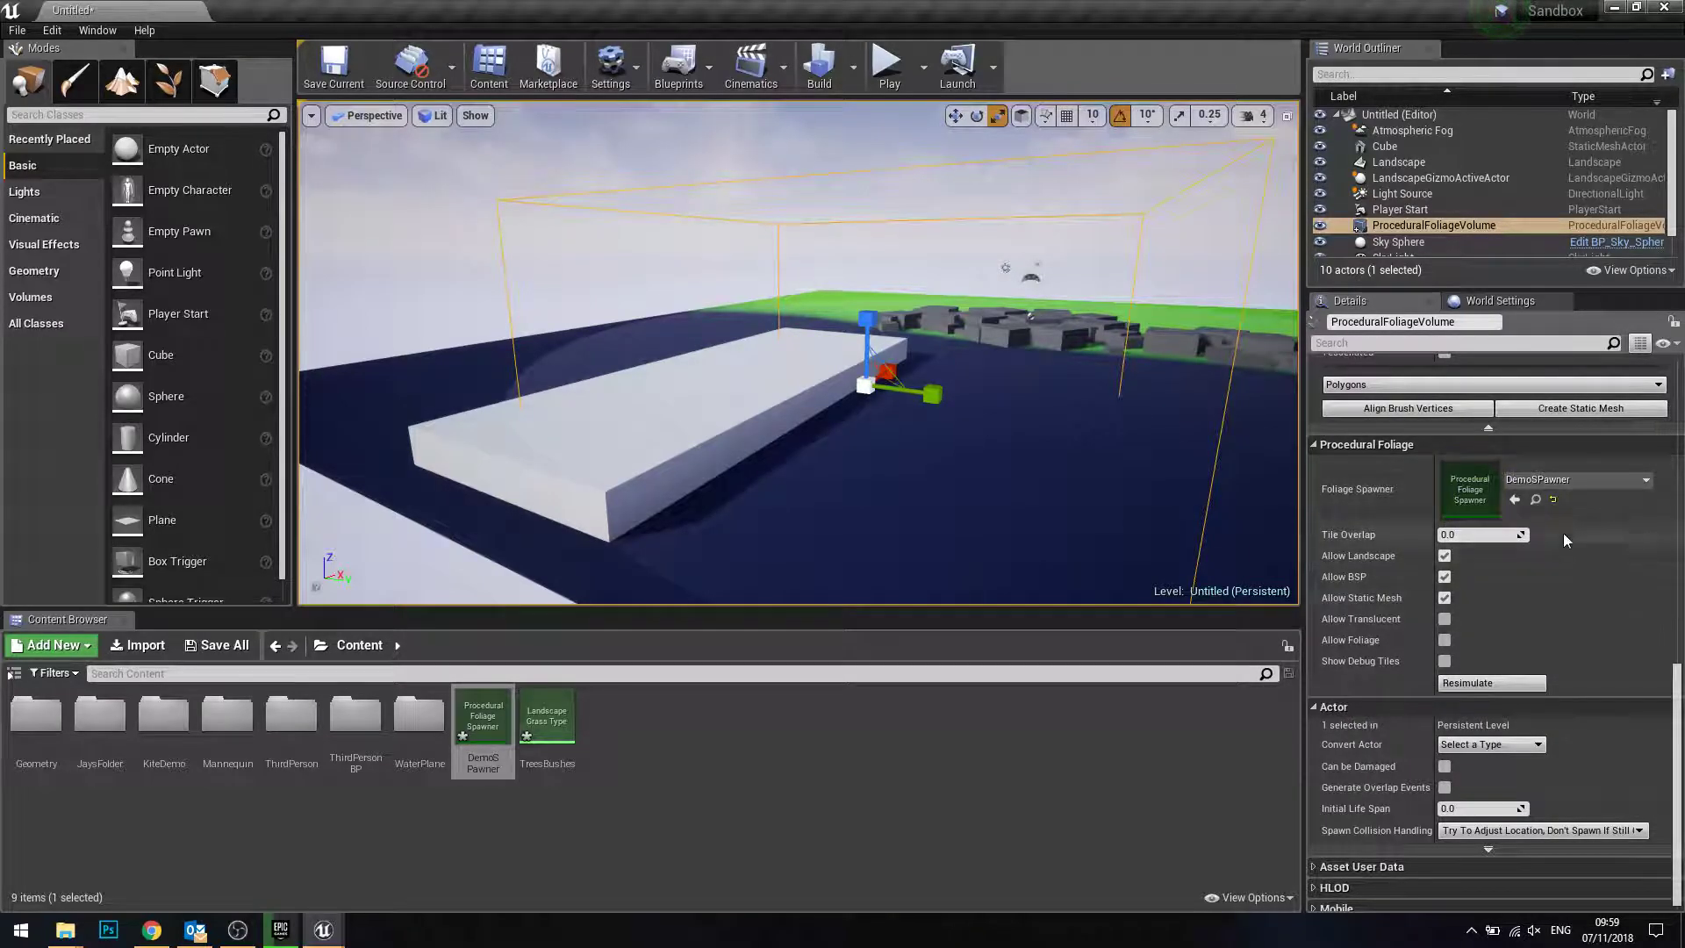
- Resimulate the foliage volume and fly in to inspect the bushes on the slab
scroll(1411, 554, up, 1)
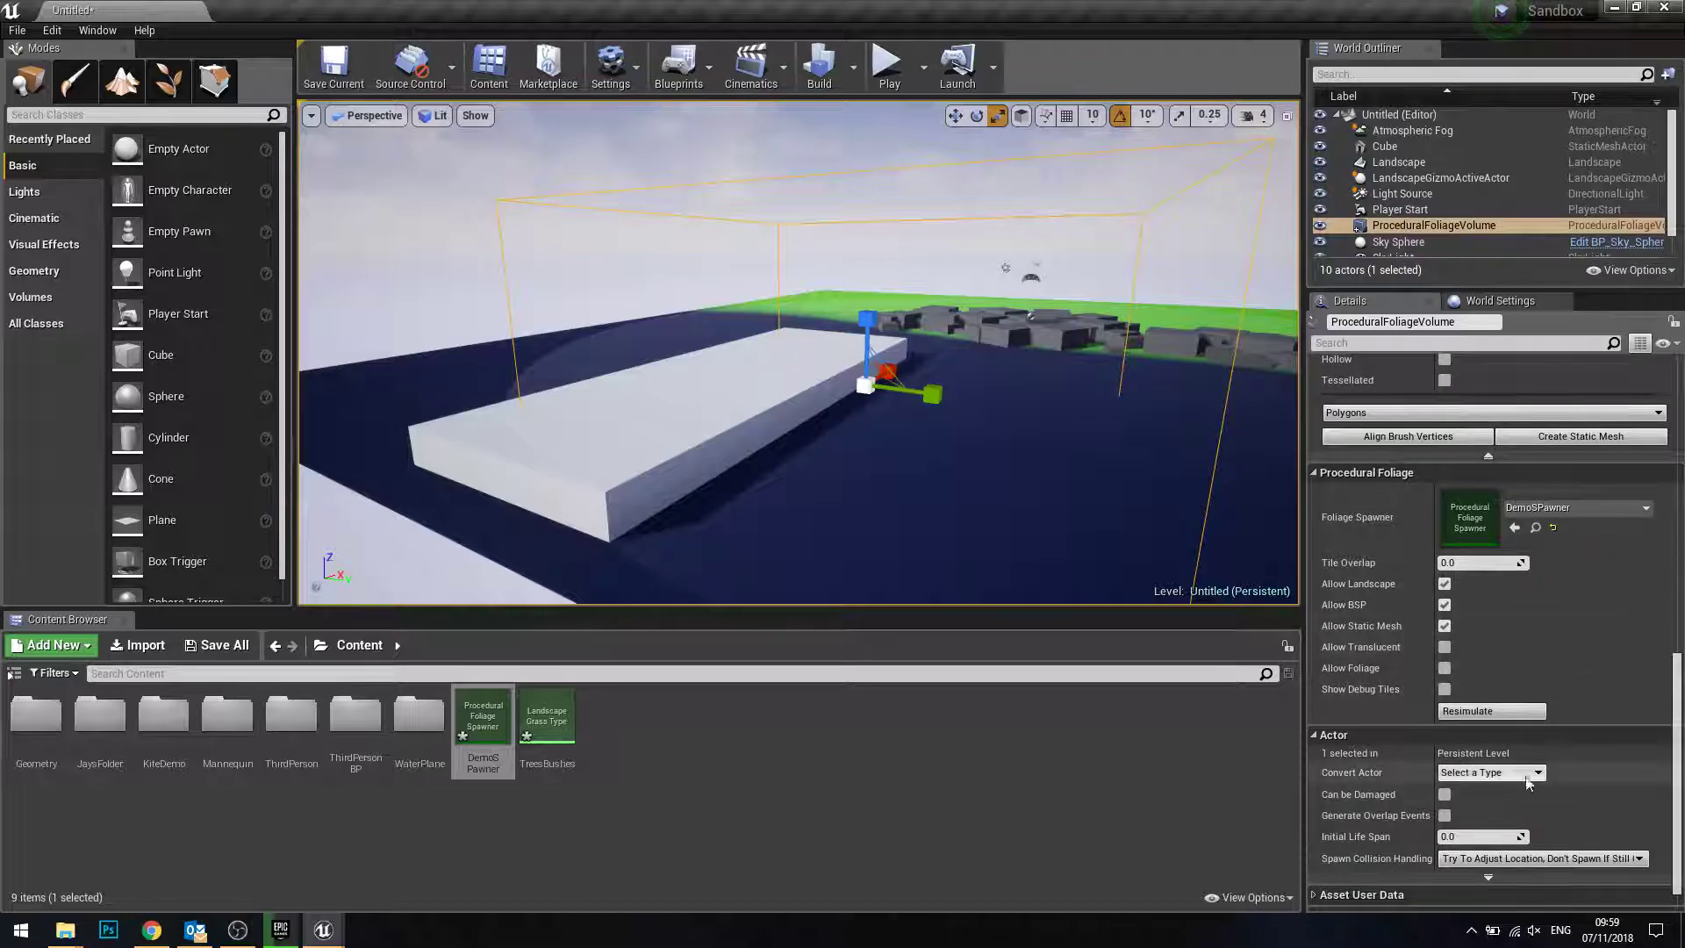
click(1480, 709)
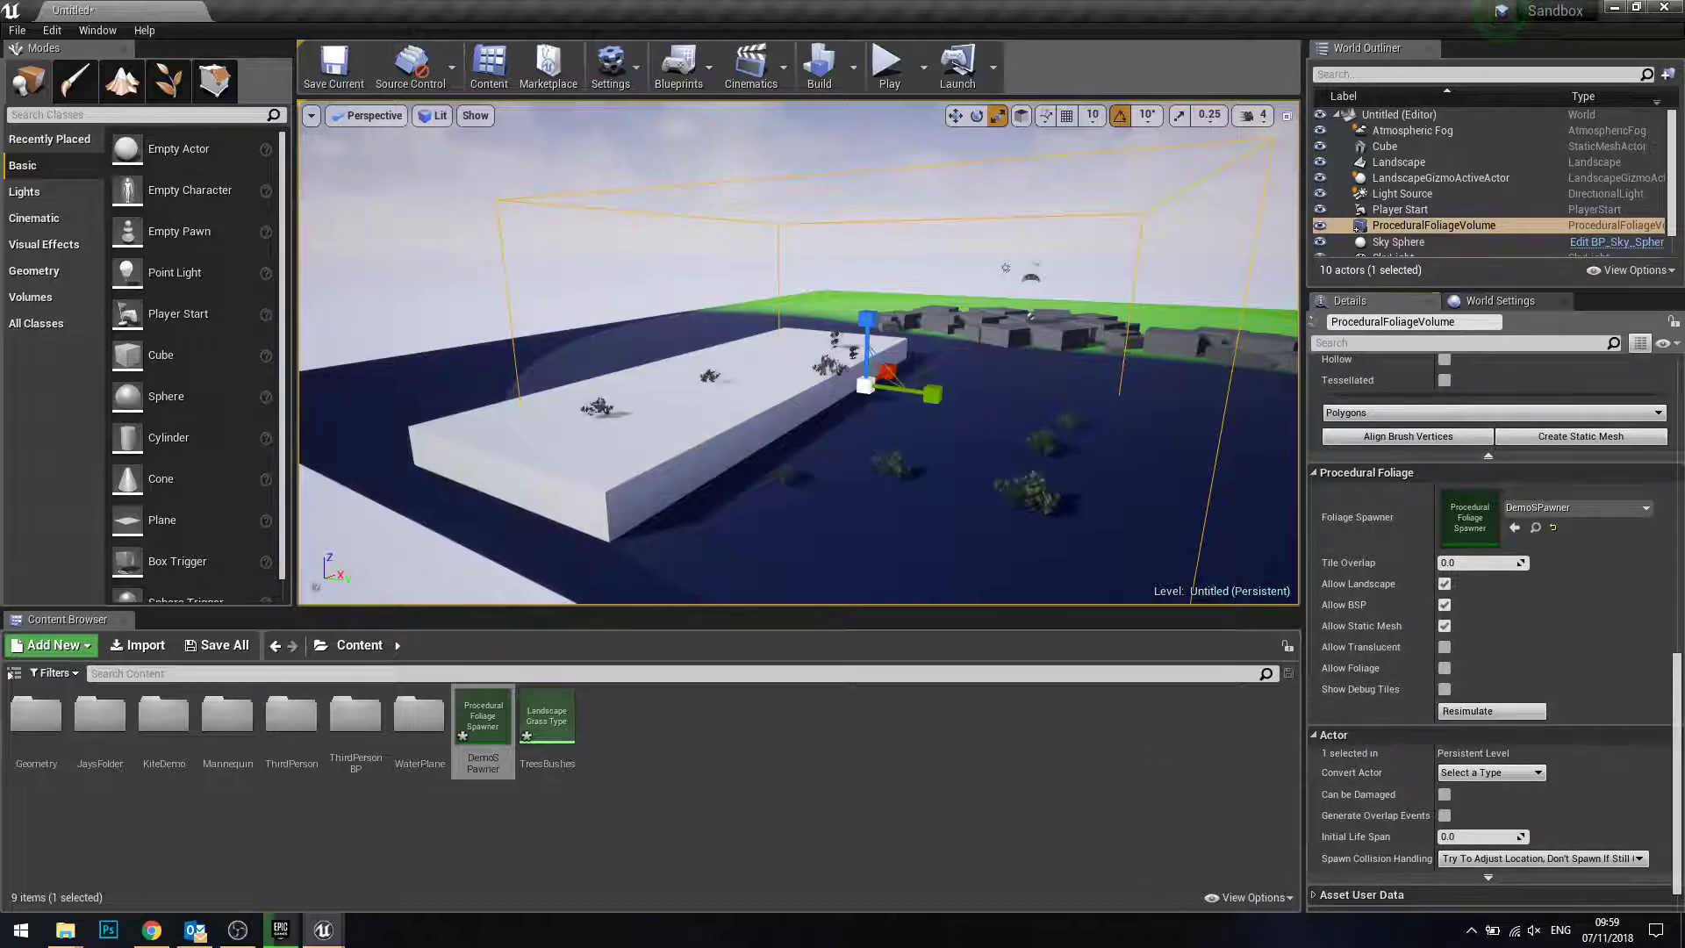
right_drag(798, 351, 1176, 452)
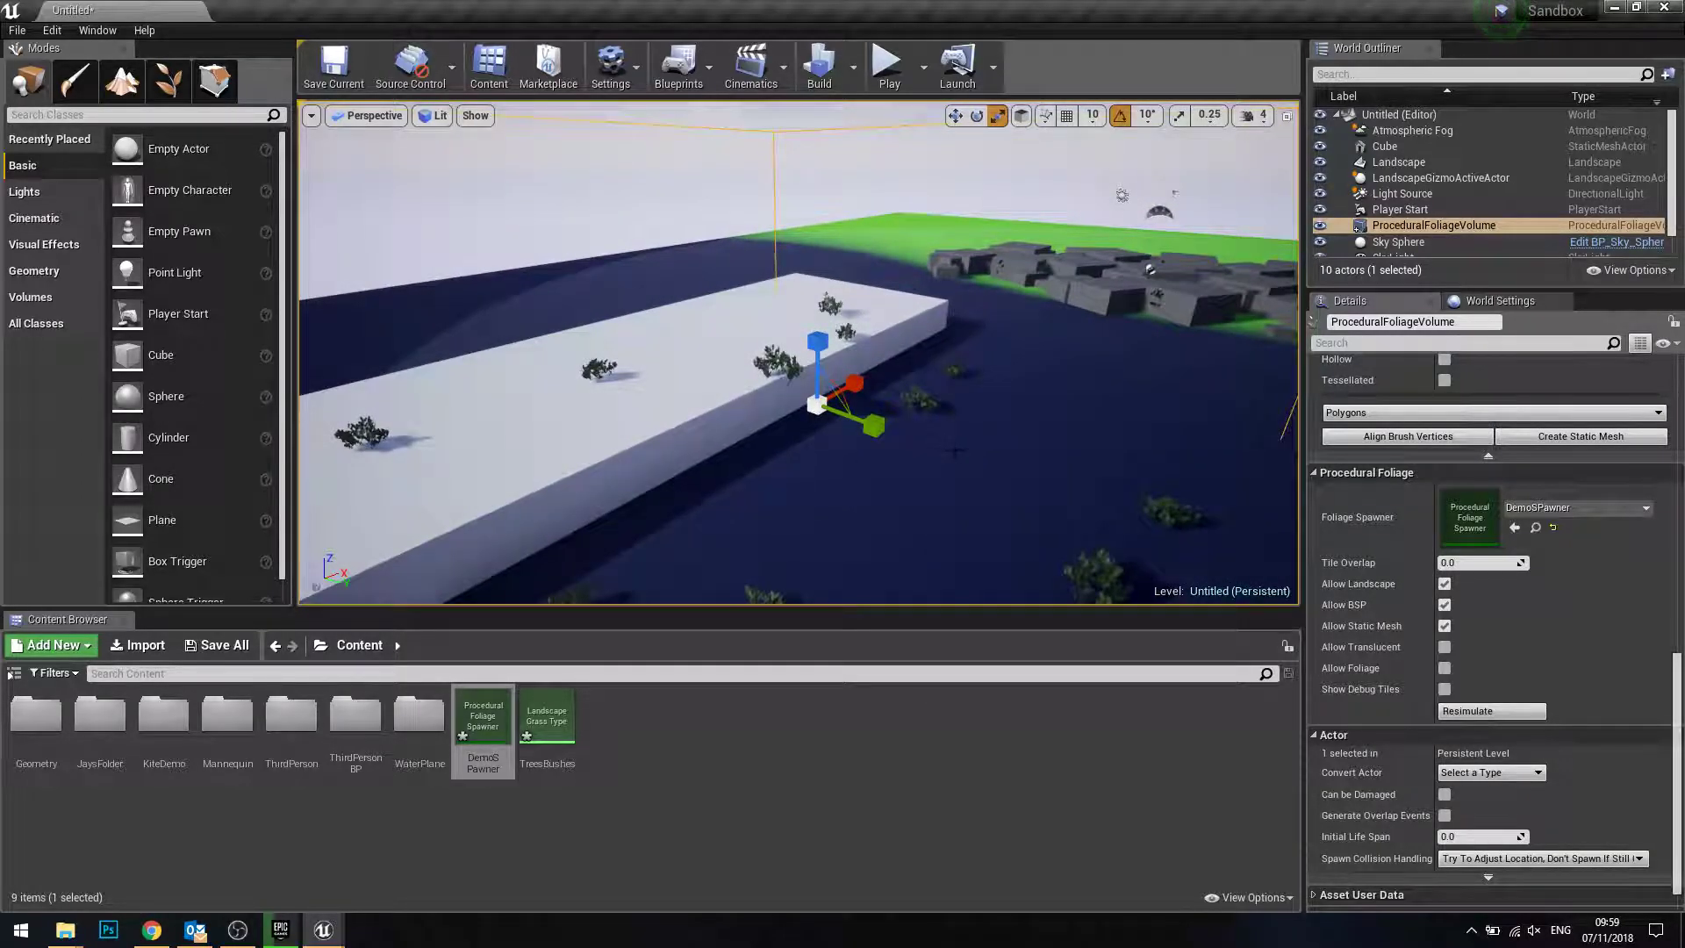
scroll(1530, 667, down, 1)
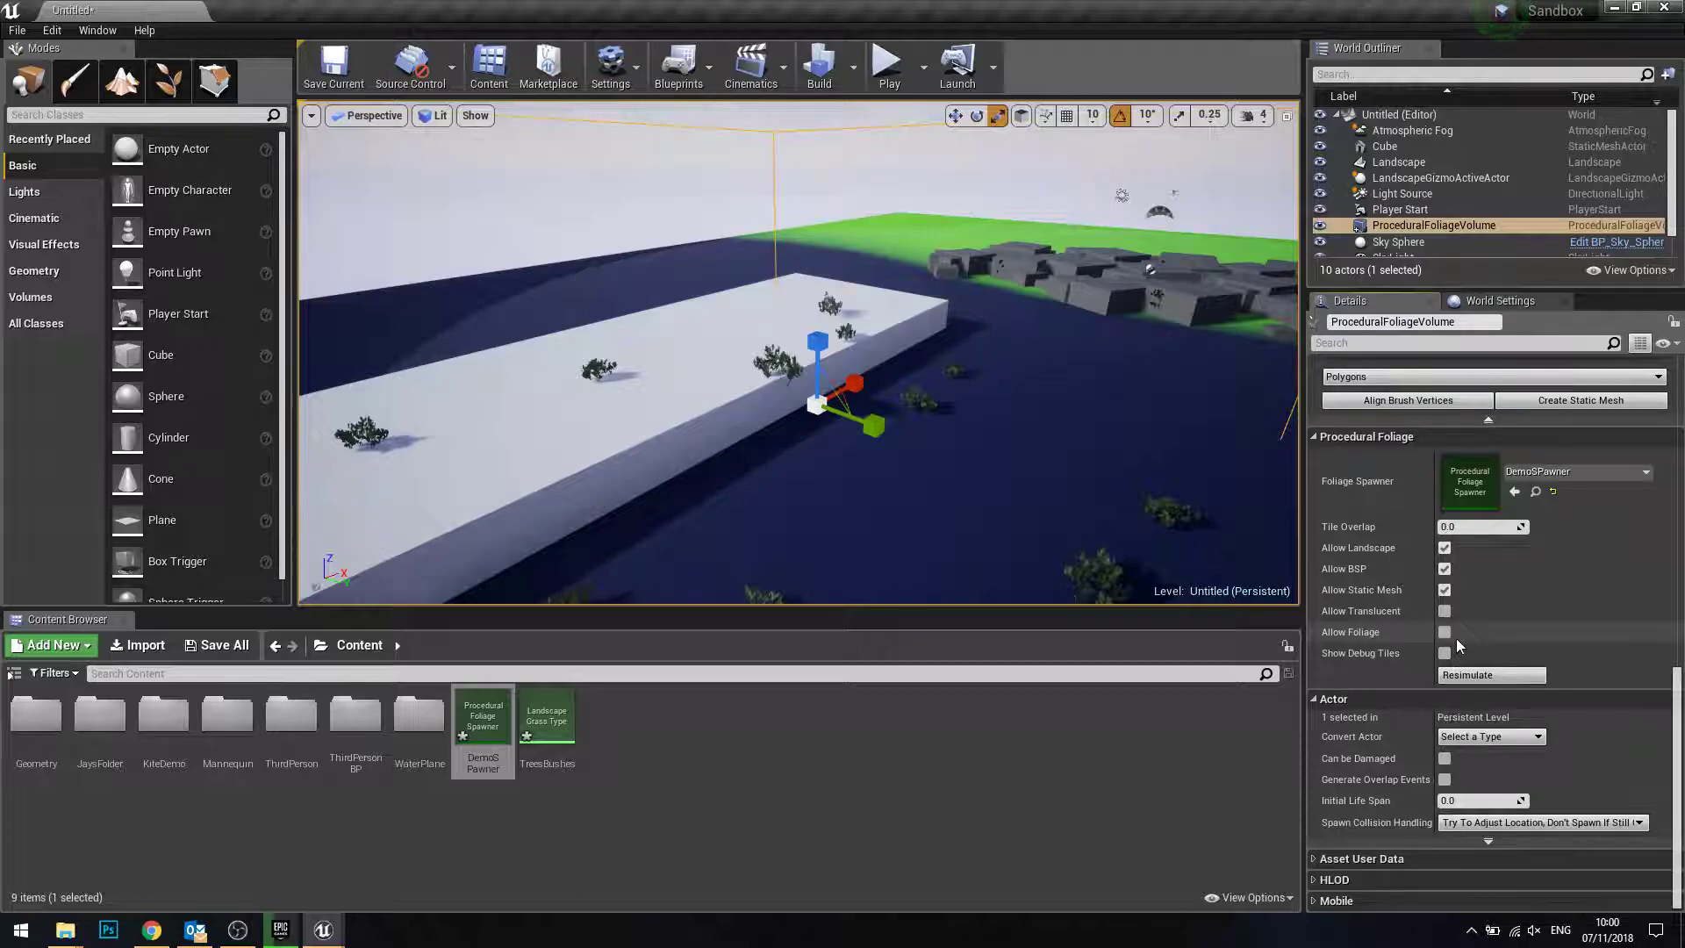
- Select the bush instances, slab and foliage volume in turn, then bring up the Chrome course page
click(837, 721)
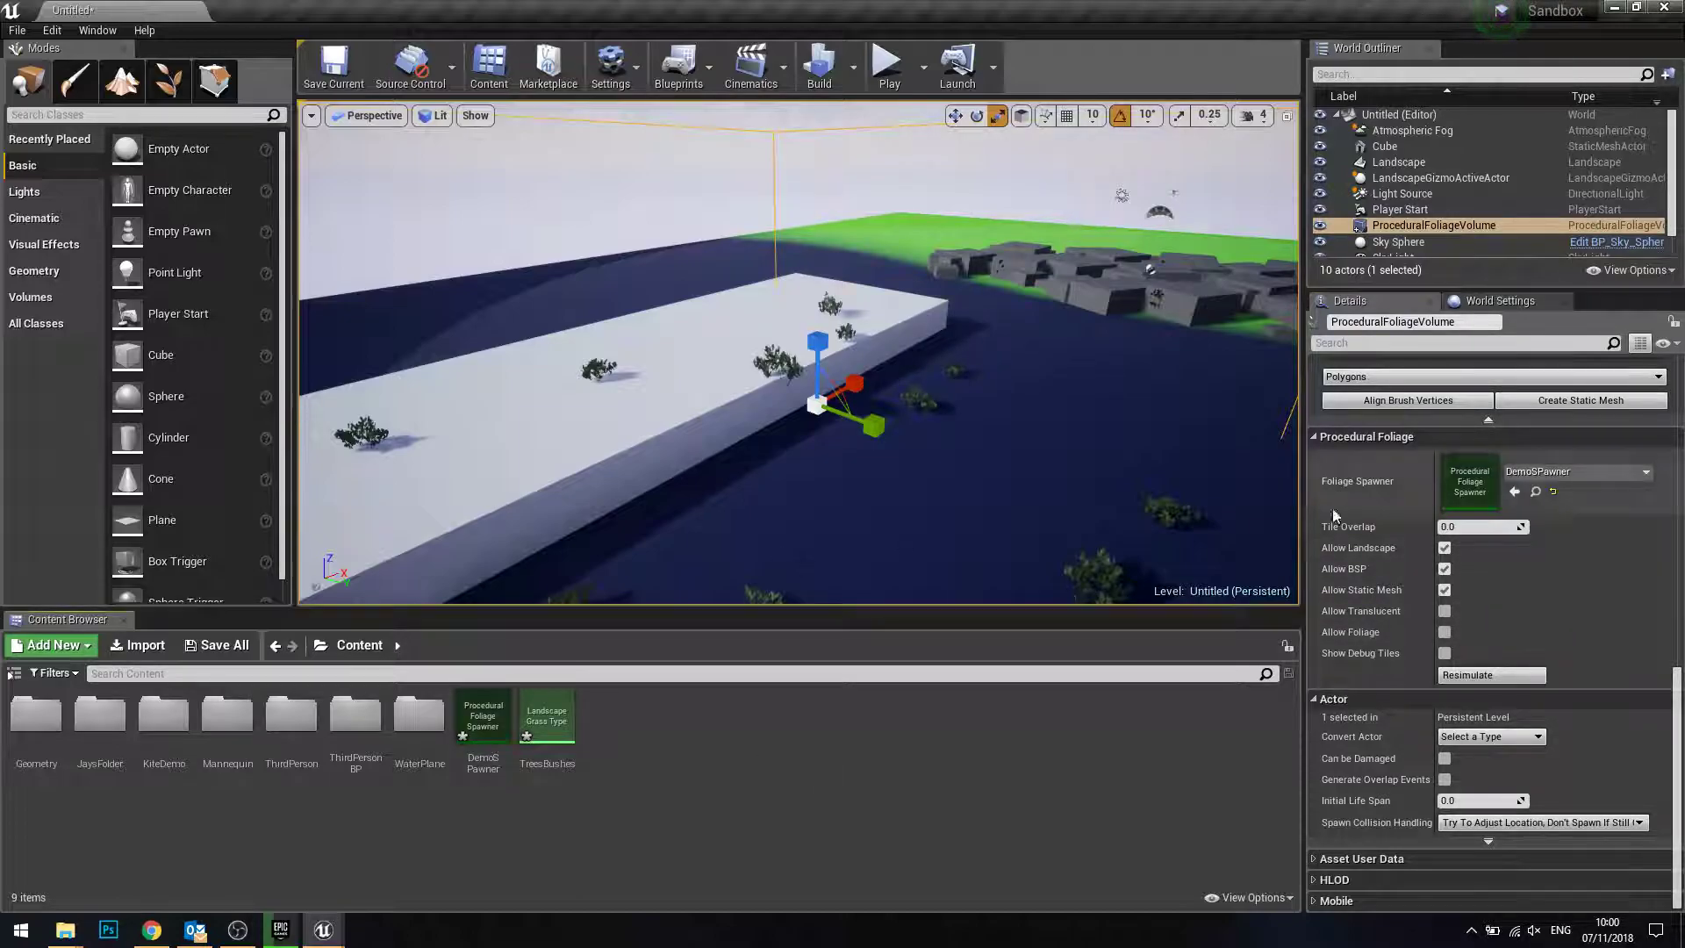
click(783, 358)
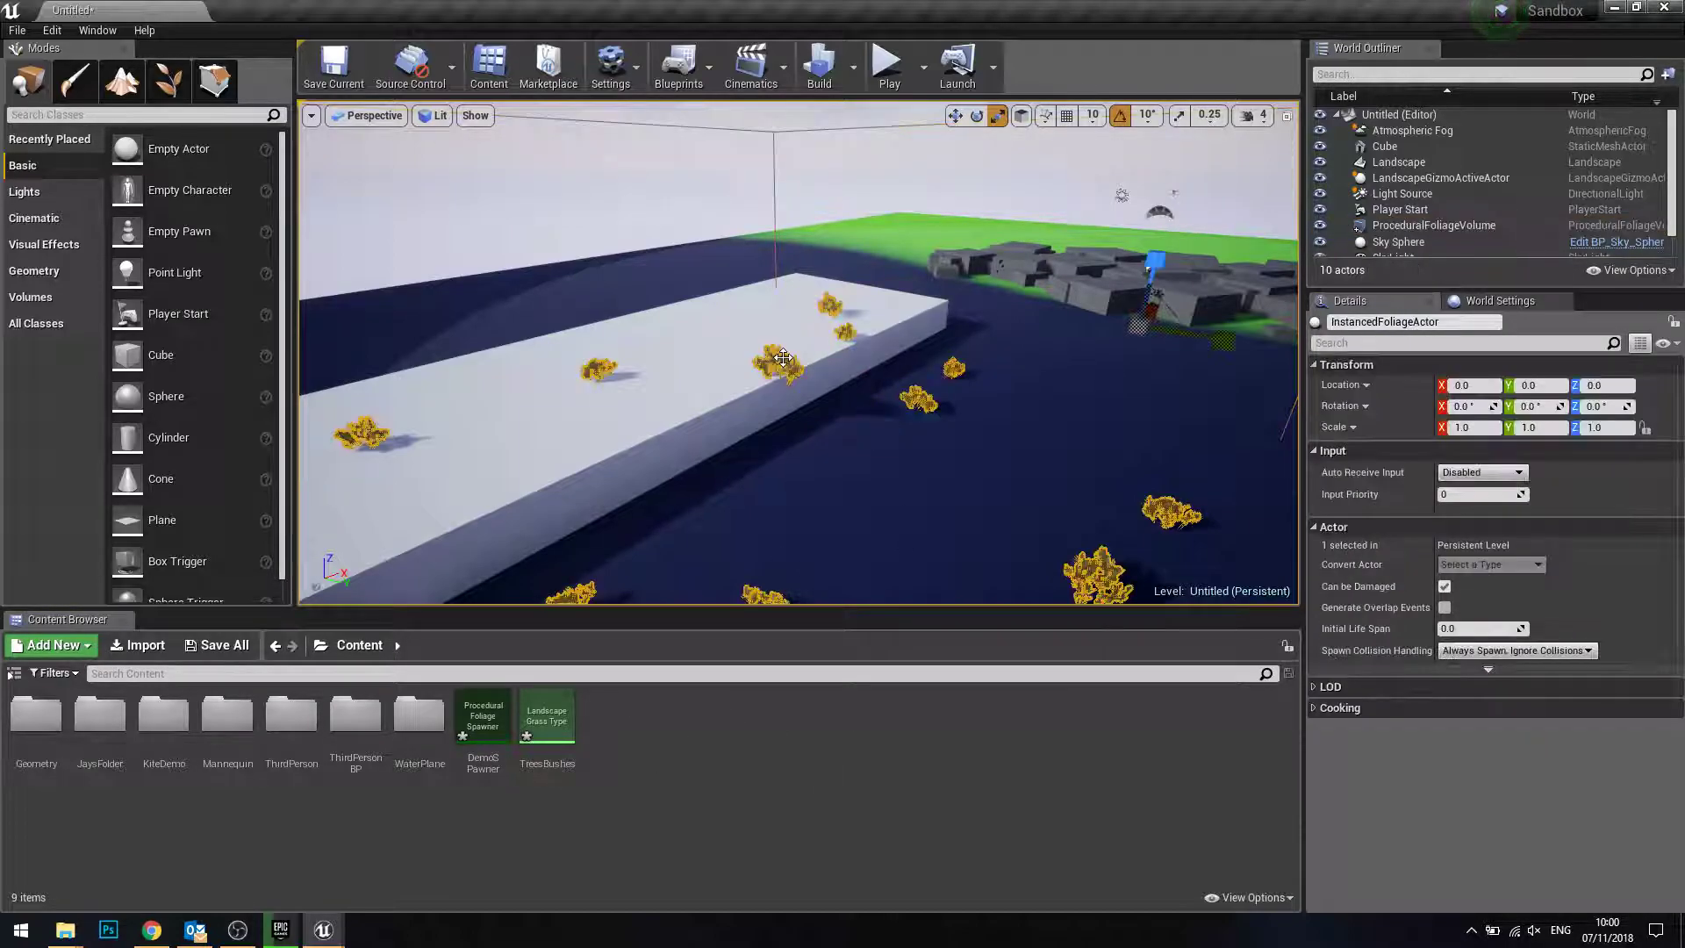
click(762, 414)
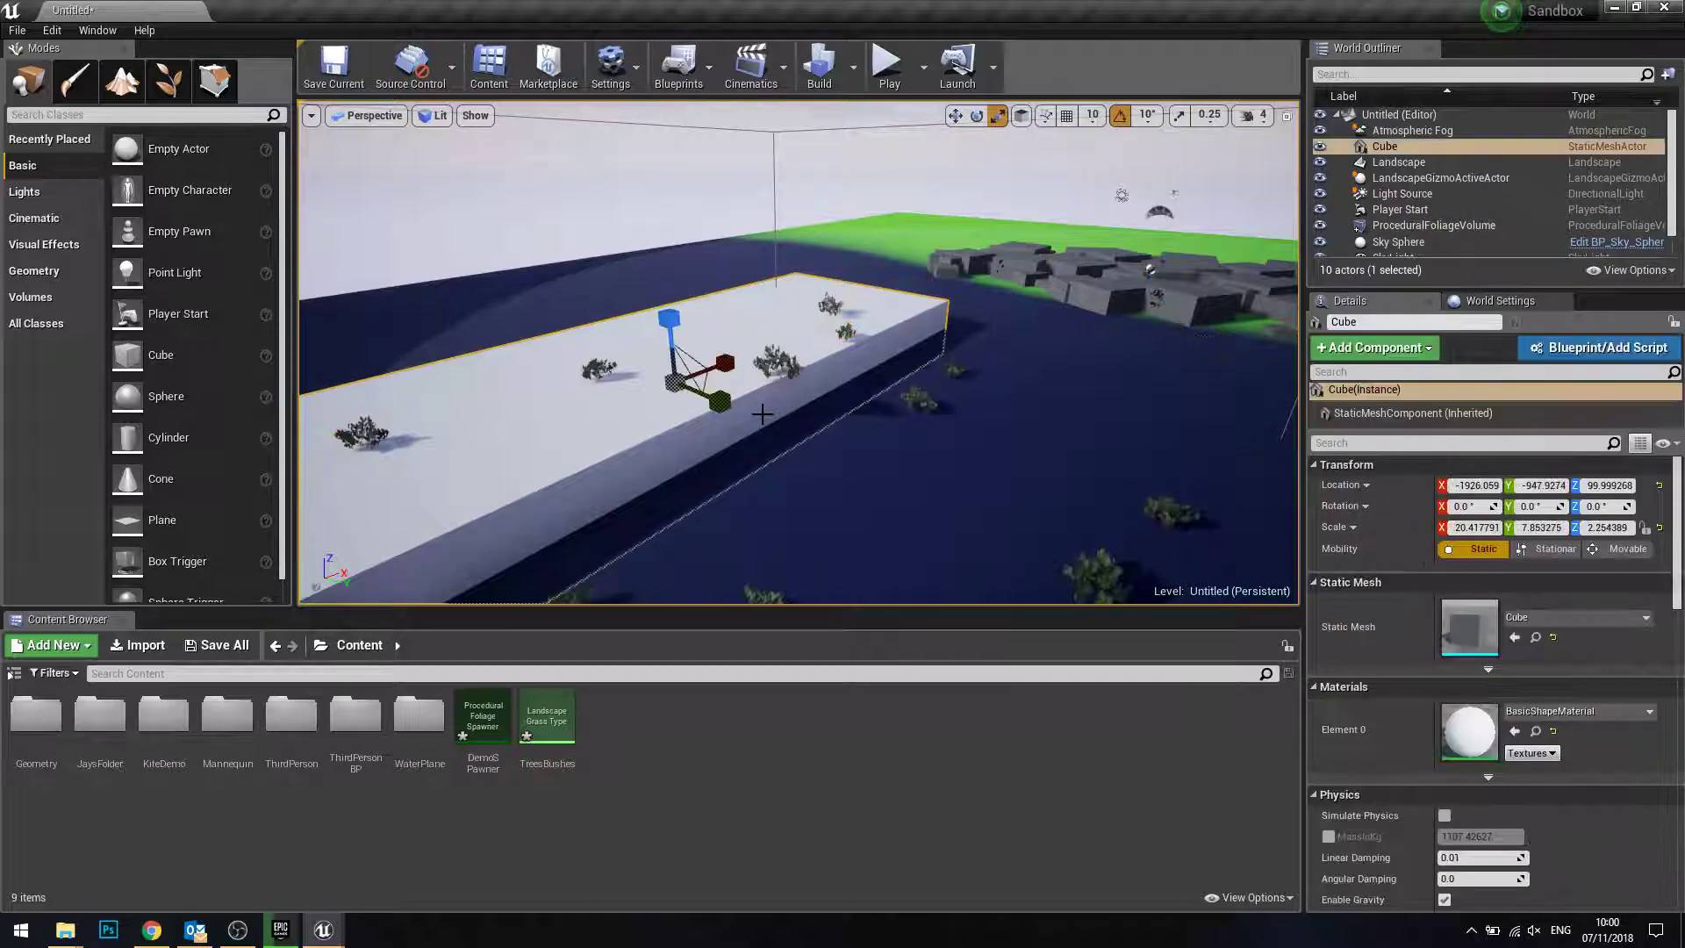
click(775, 206)
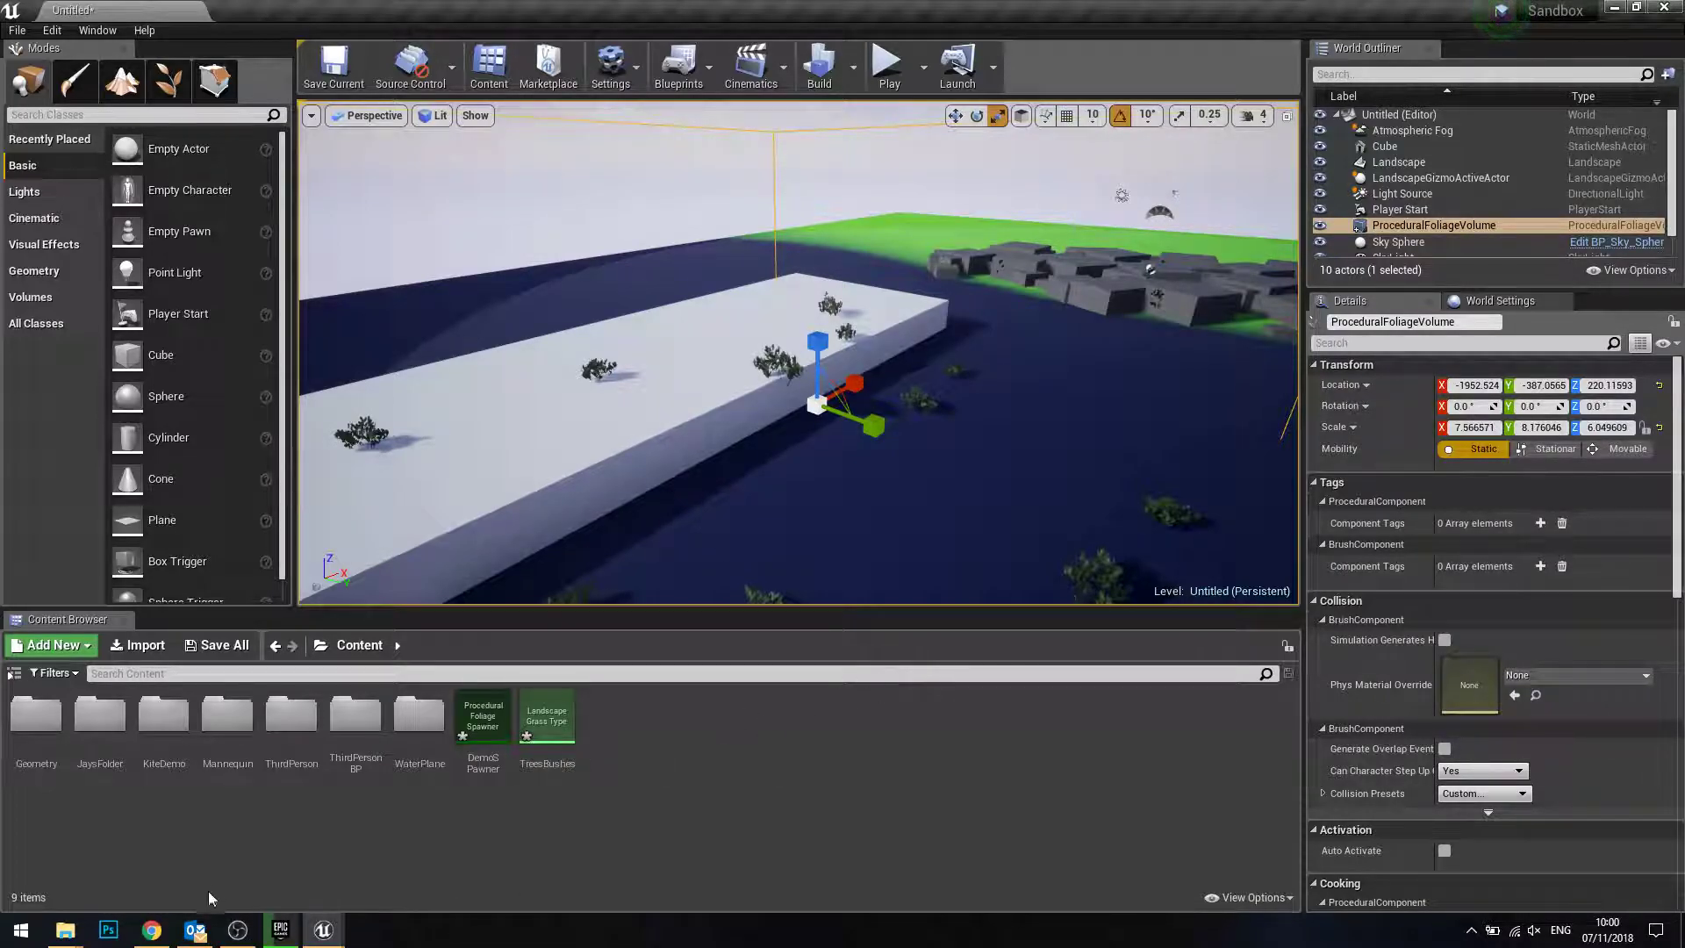
click(147, 938)
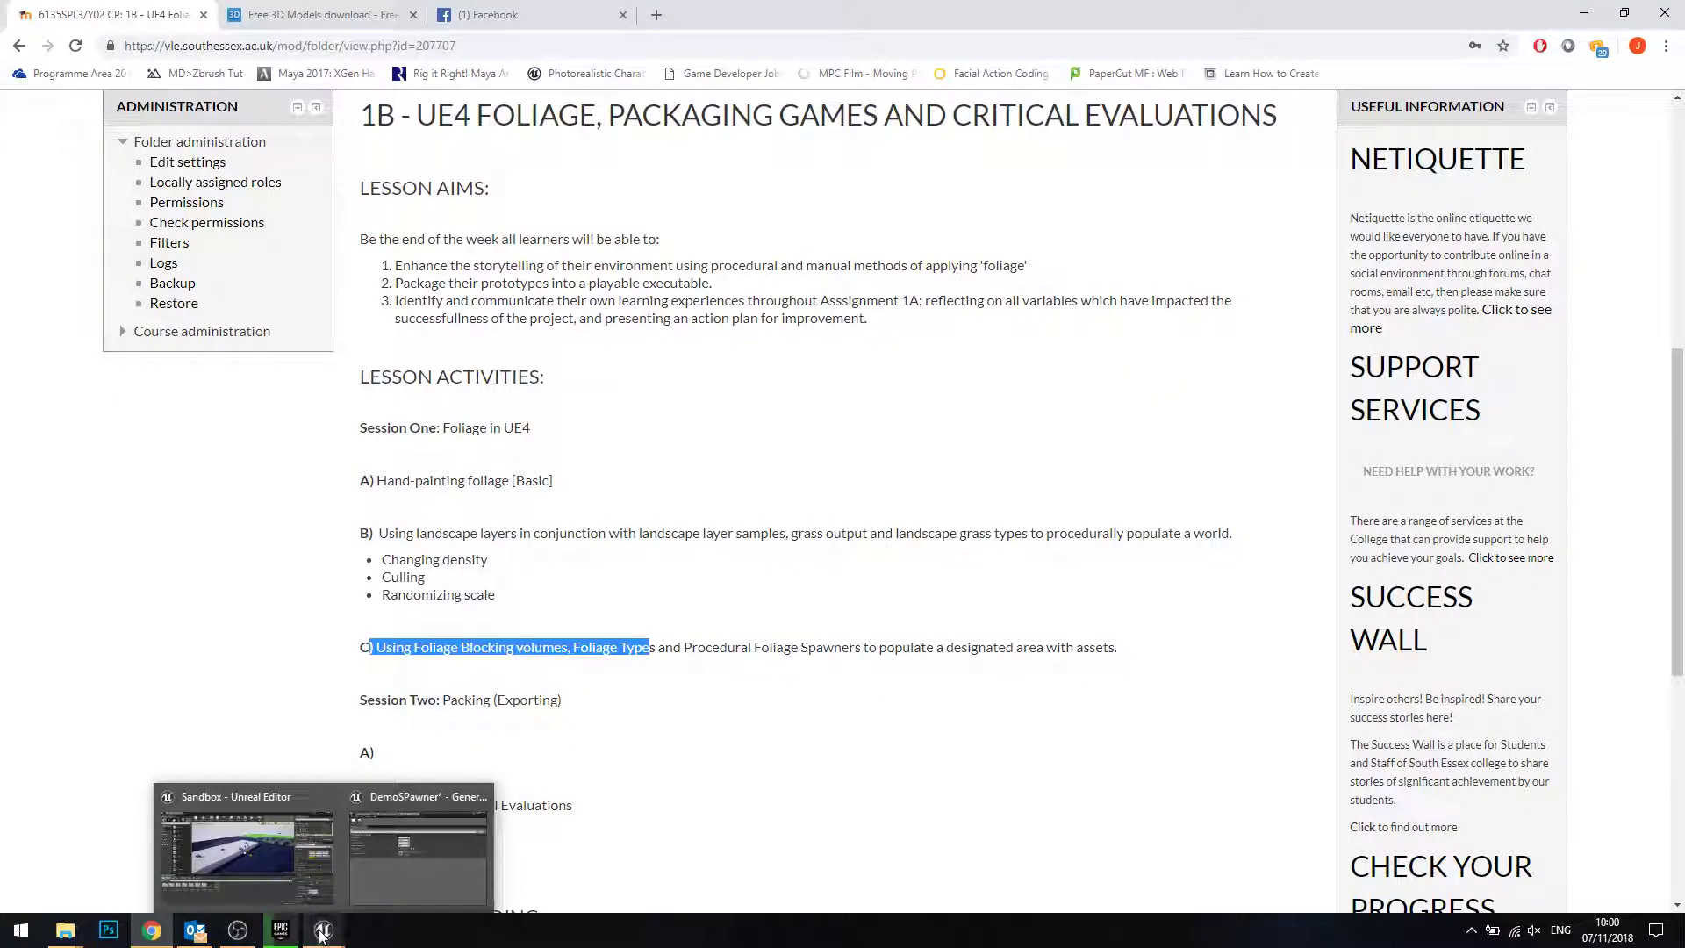